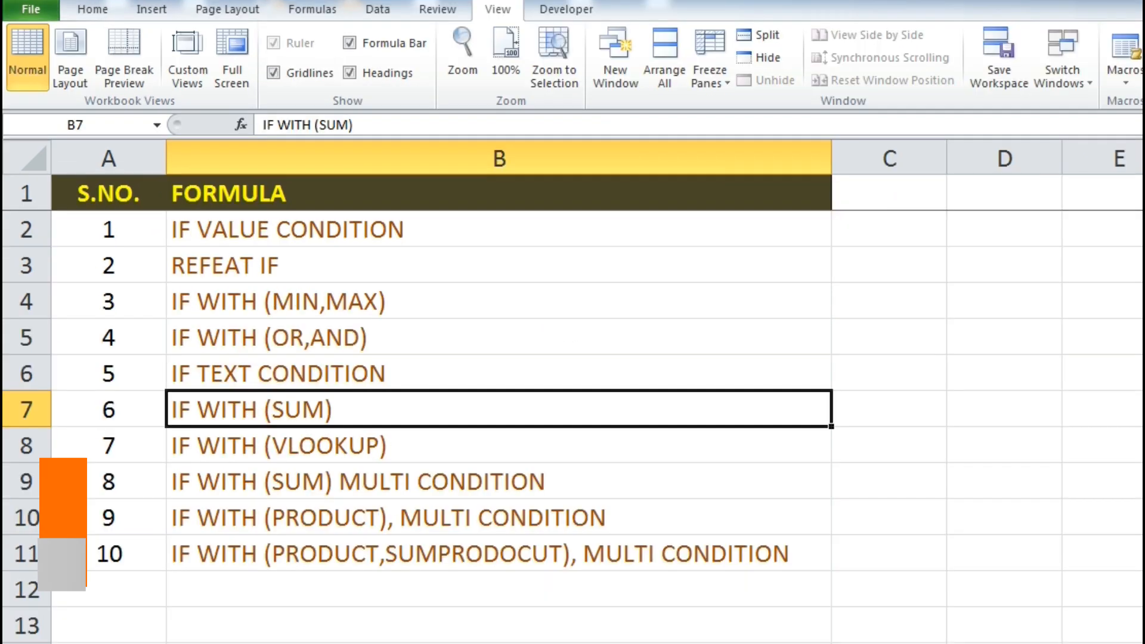
# Step: Open the first example sheet and review the subjects, maximum marks and marks obtained in B3:D6
pyautogui.click(139, 586)
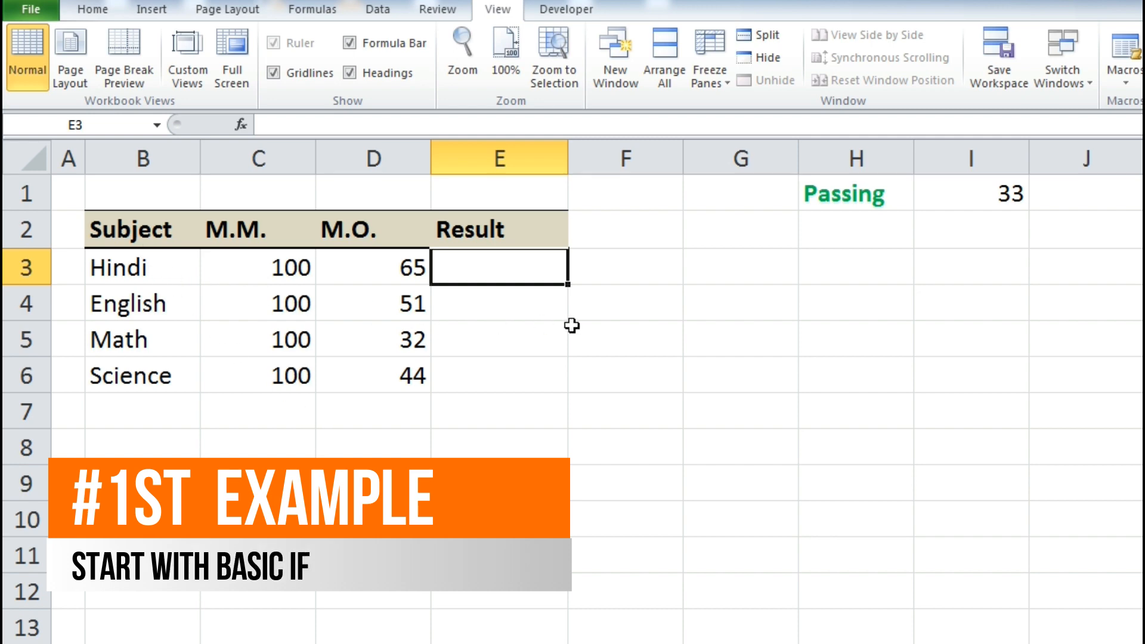
pyautogui.click(325, 410)
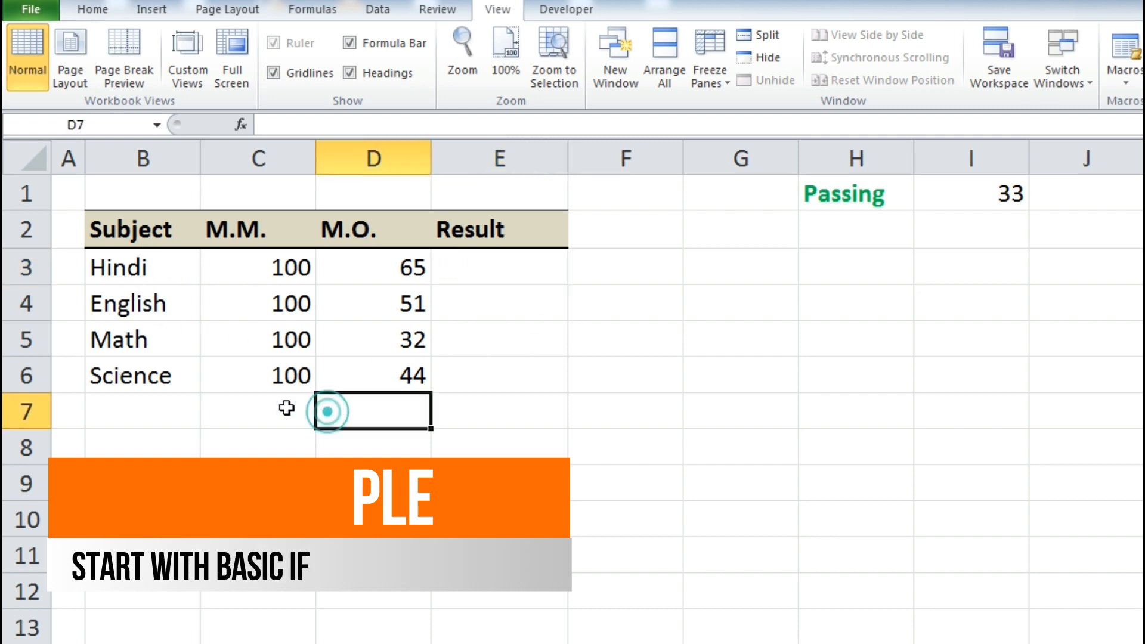
pyautogui.moveTo(149, 266); pyautogui.dragTo(164, 380)
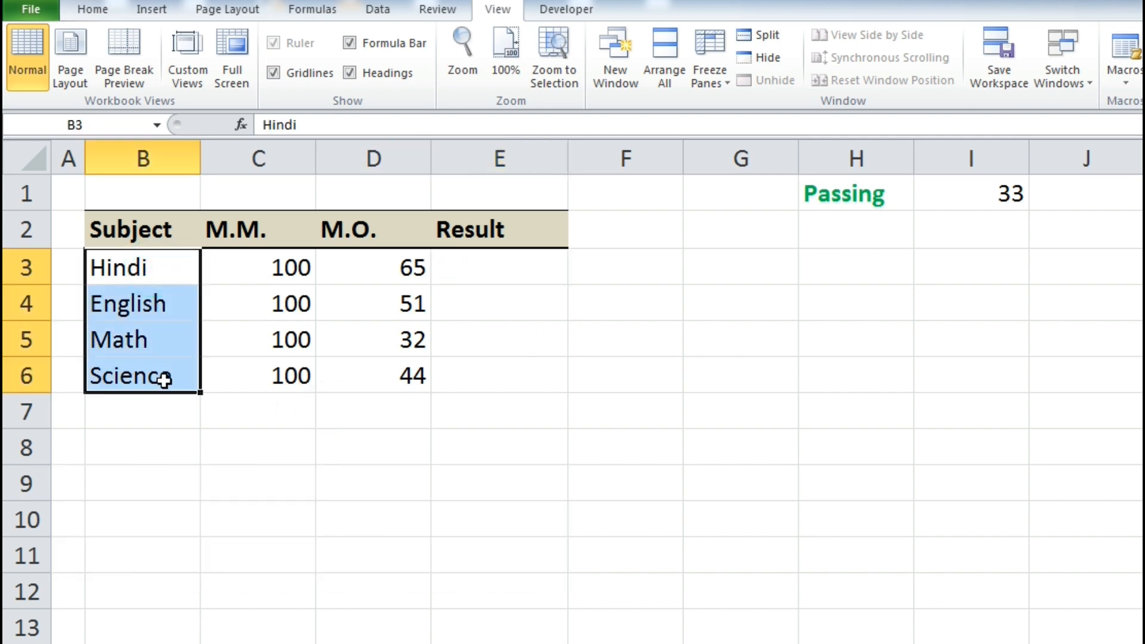
pyautogui.moveTo(248, 266); pyautogui.dragTo(258, 373)
pyautogui.moveTo(379, 267); pyautogui.dragTo(381, 370)
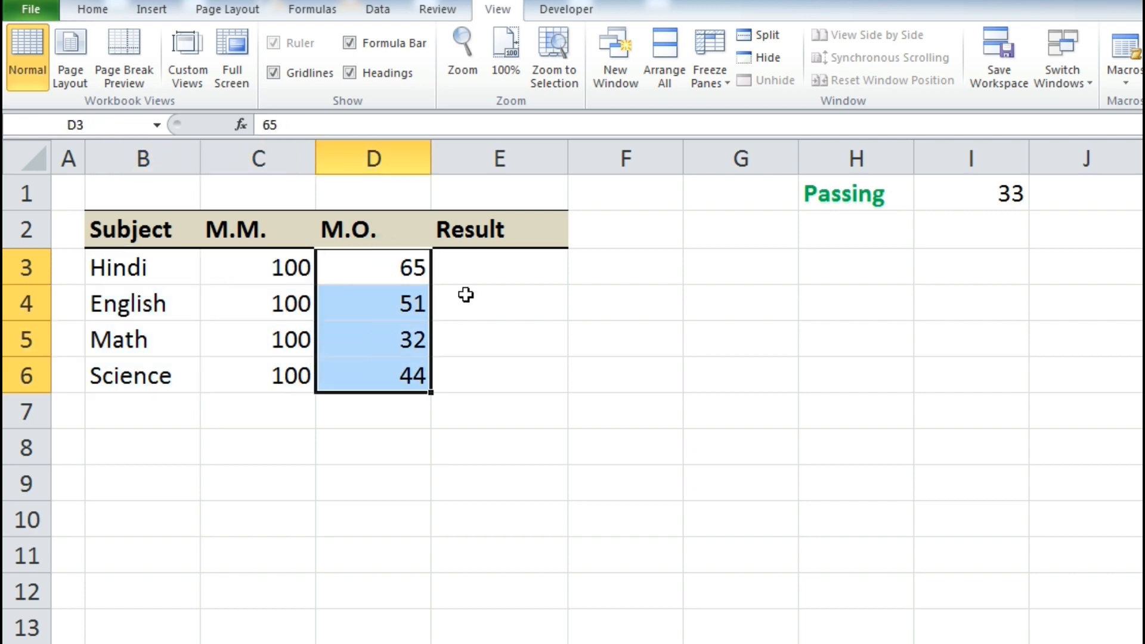
# Step: Start an IF formula in E3 testing whether the Hindi marks in D3 are greater than or equal to the passing mark in I1
pyautogui.click(485, 272)
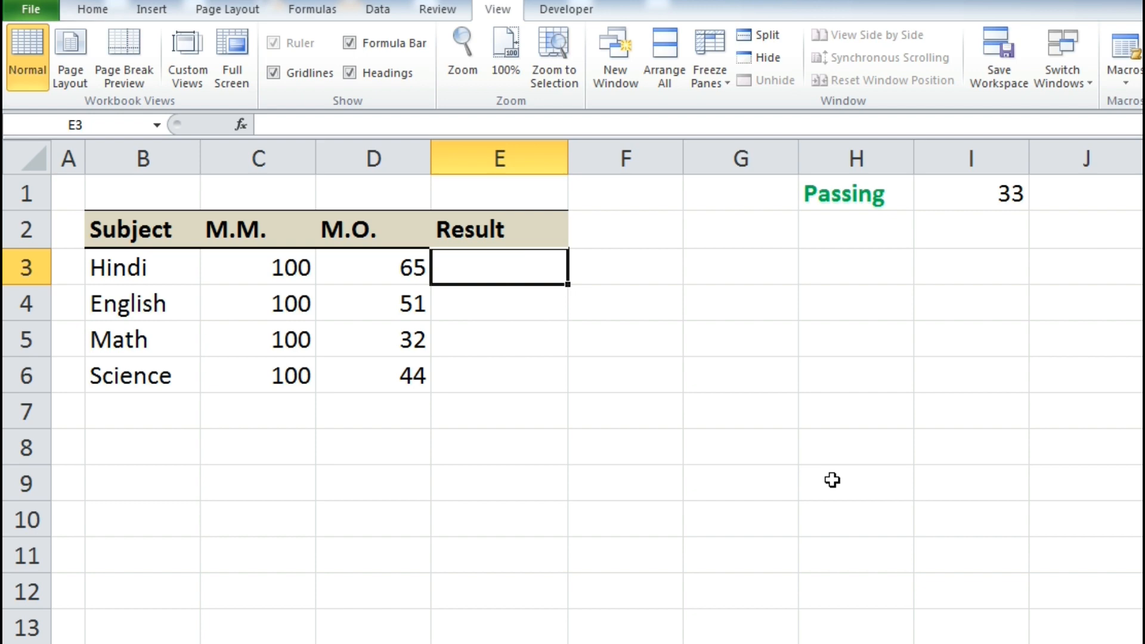
pyautogui.write('=')
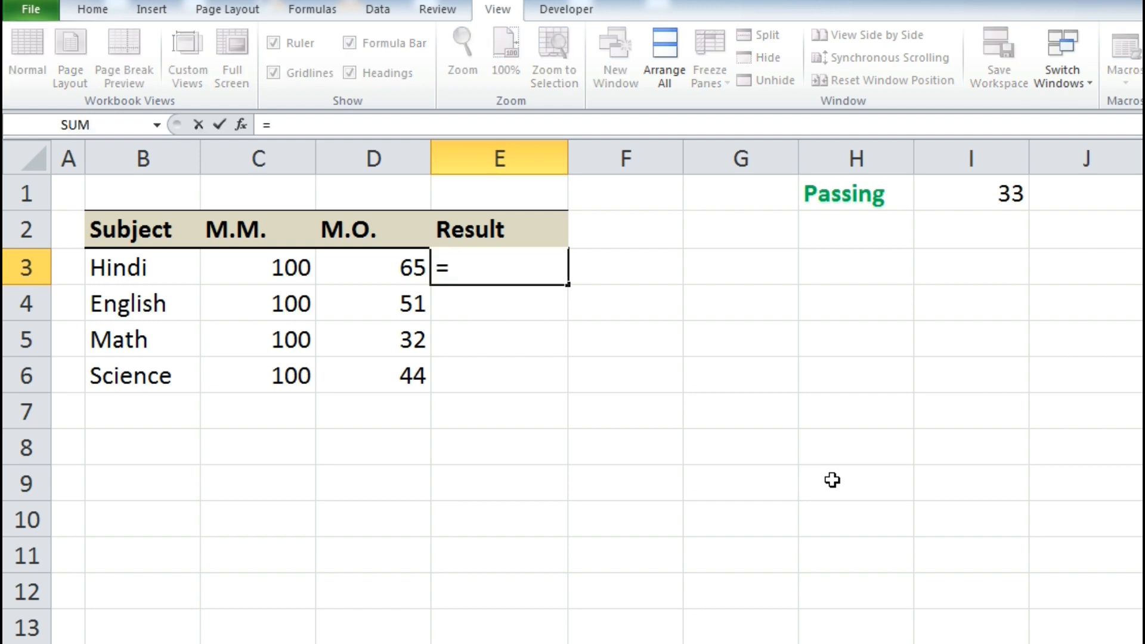
pyautogui.write('IF(')
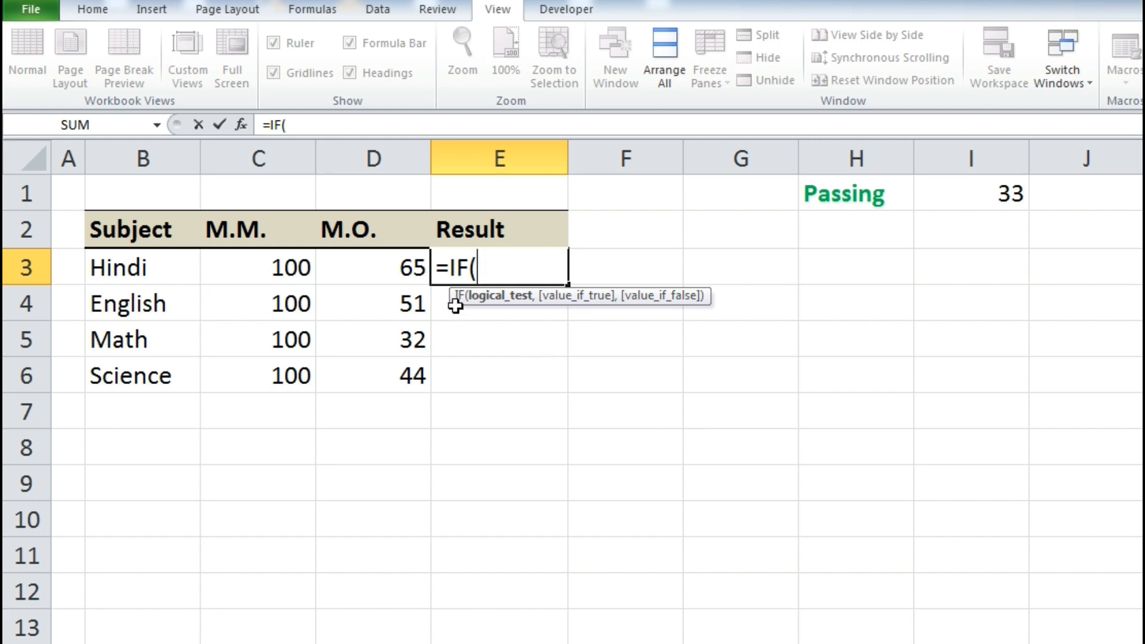
pyautogui.moveTo(457, 302); pyautogui.dragTo(500, 325)
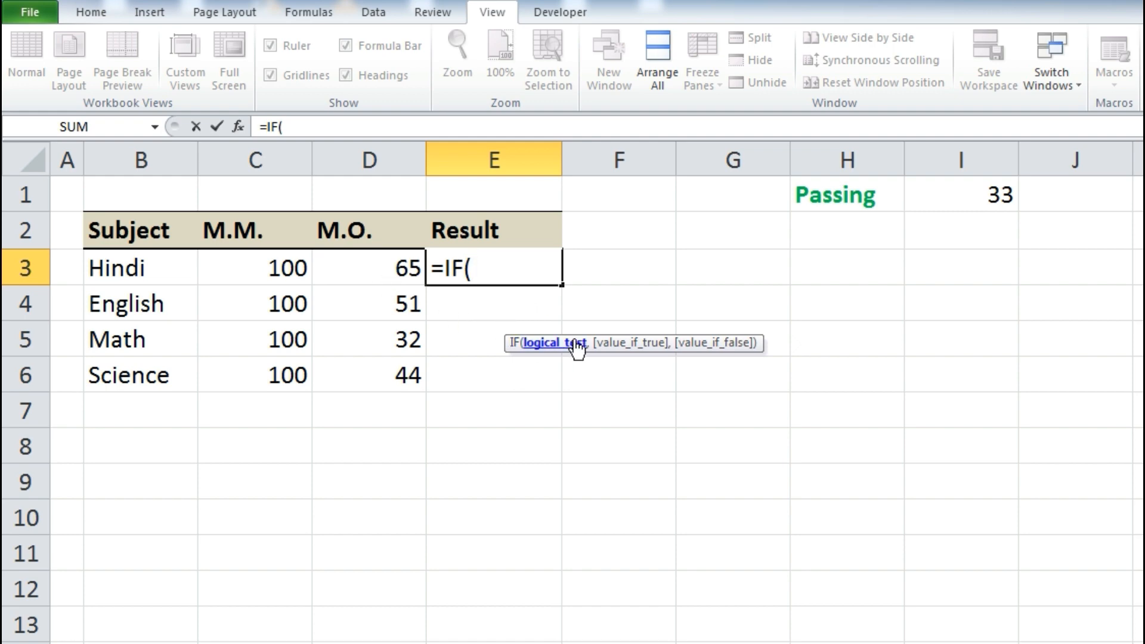
pyautogui.click(384, 272)
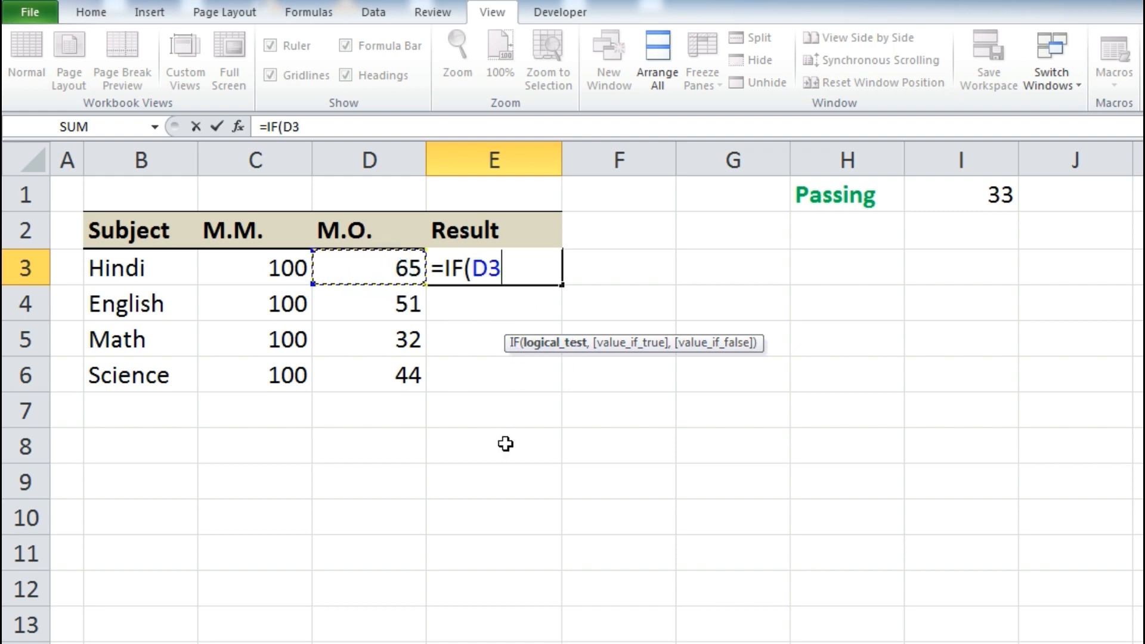
pyautogui.write('>')
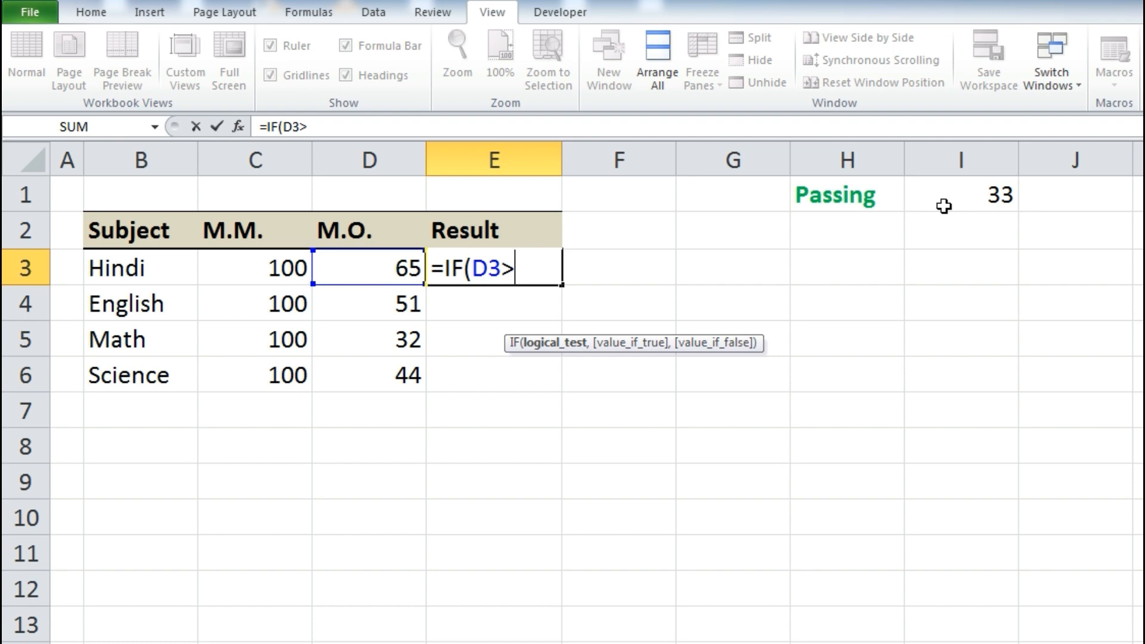
pyautogui.write('=')
pyautogui.click(962, 199)
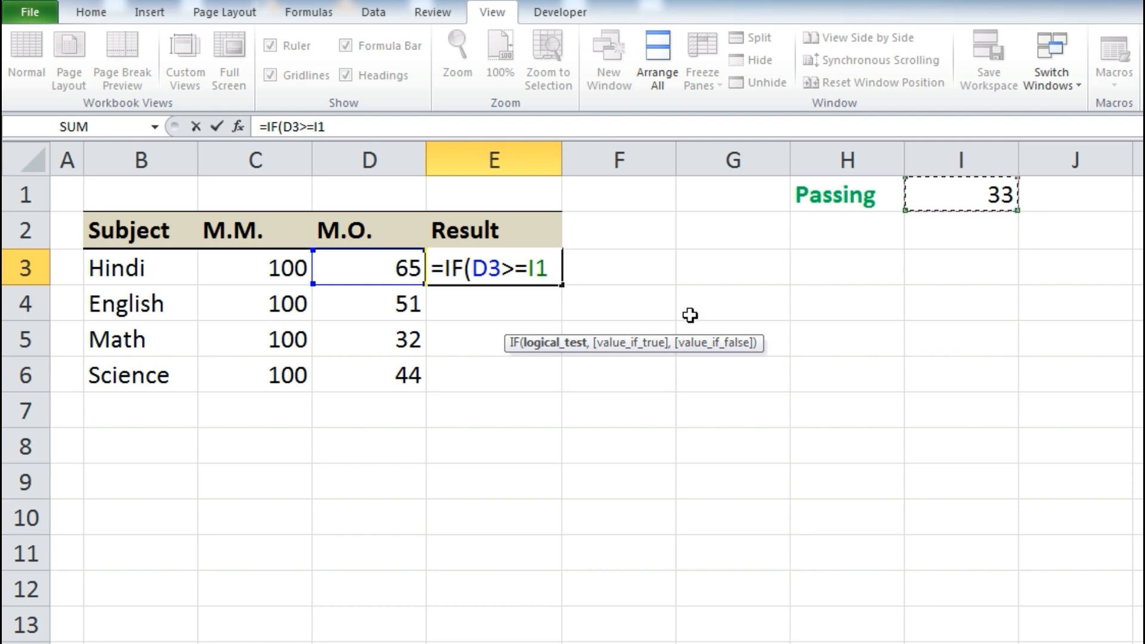
# Step: Add dollar signs to the I1 reference in the E3 formula to make it absolute as $I$1
pyautogui.moveTo(529, 268); pyautogui.dragTo(556, 270)
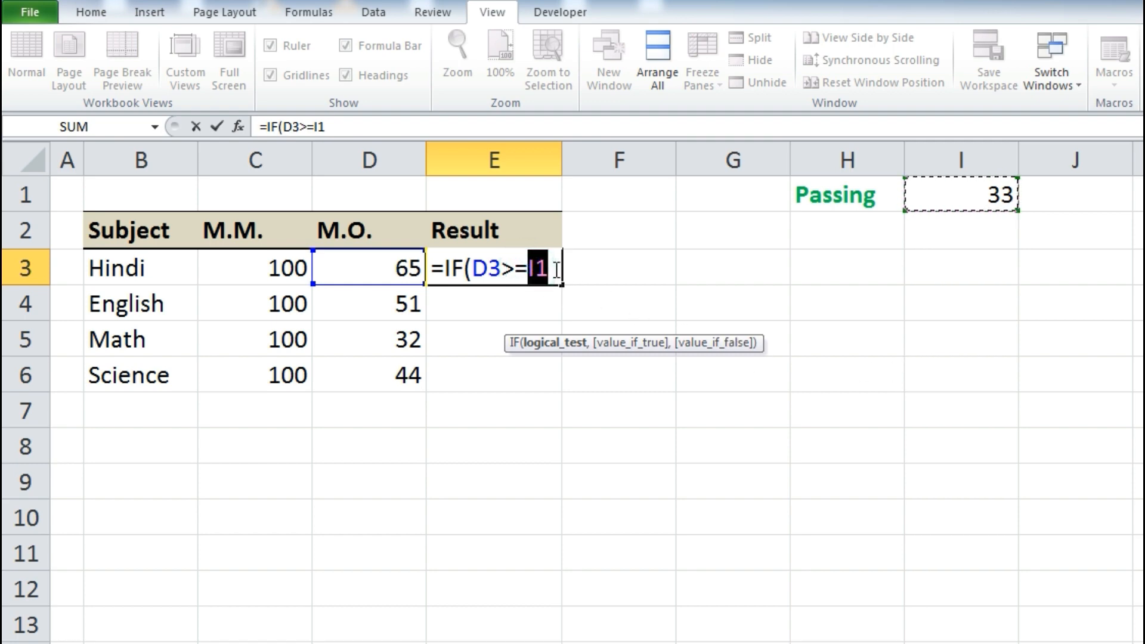
pyautogui.click(556, 270)
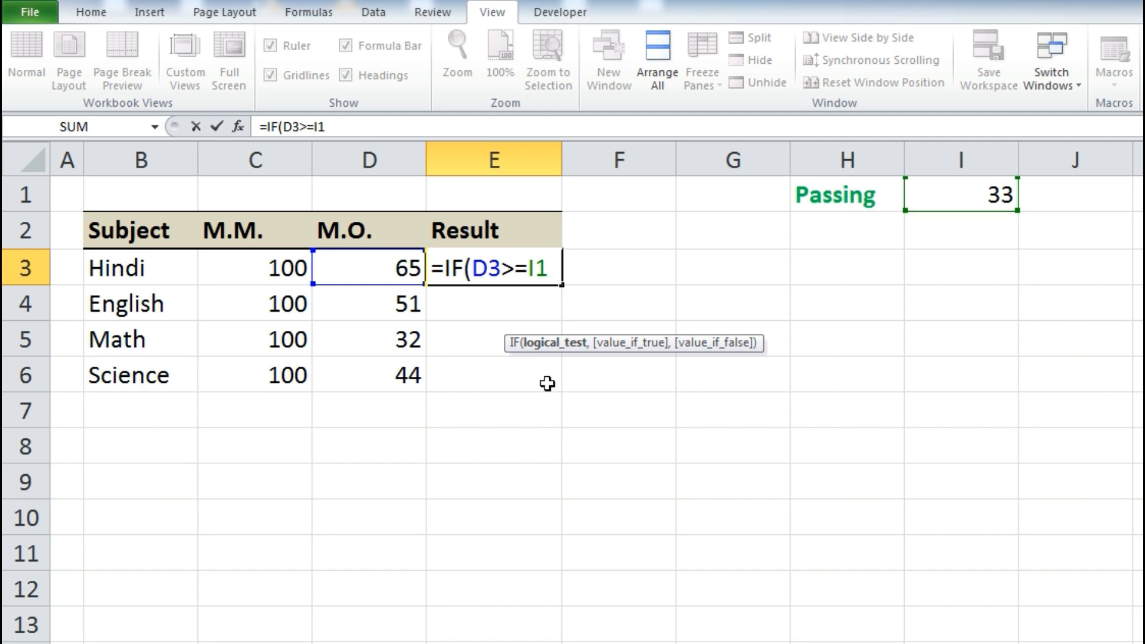
pyautogui.click(526, 269)
pyautogui.write('$')
pyautogui.click(544, 268)
pyautogui.write('$')
# Step: Pick passing-mark cell I1 again as the comparison value in the E3 formula and lock it as $I$1
pyautogui.doubleClick(553, 281)
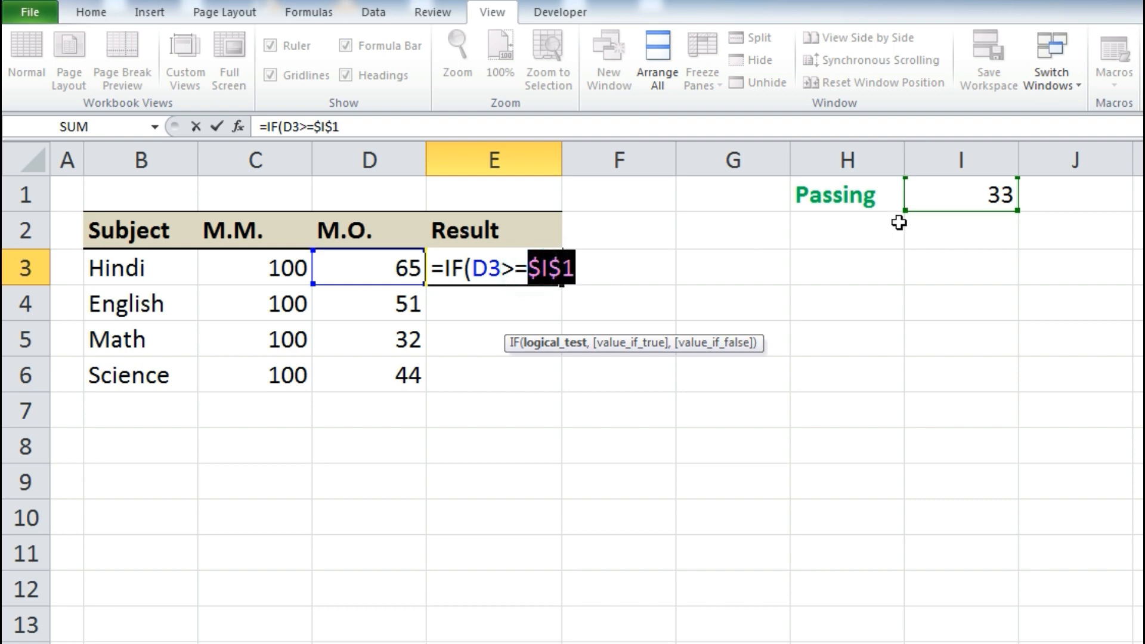
pyautogui.click(958, 194)
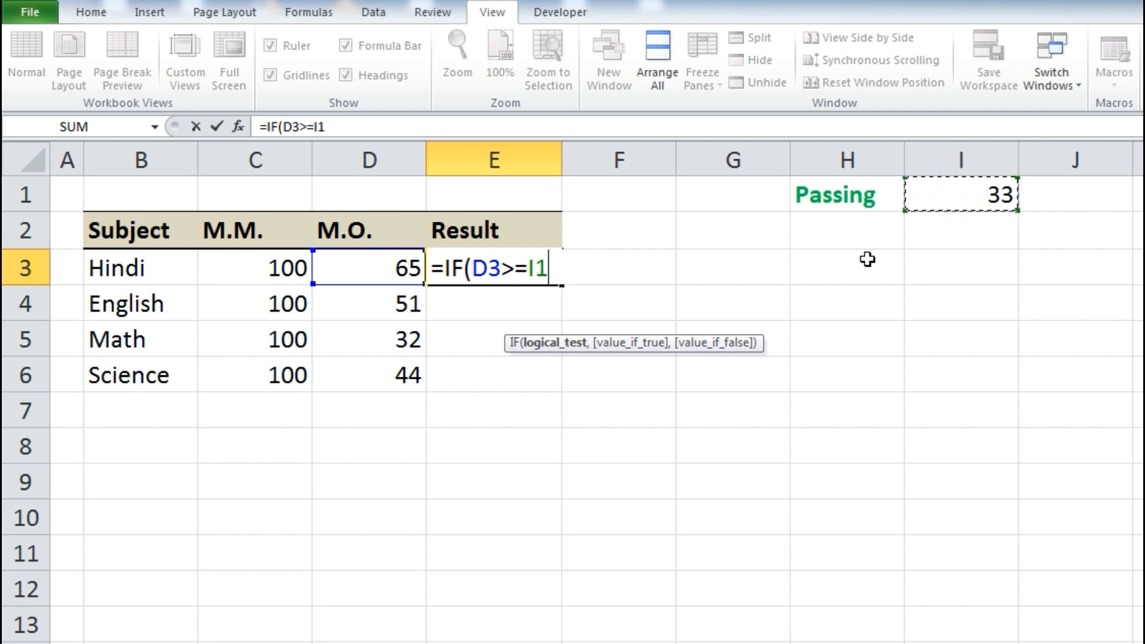
pyautogui.press('F4')
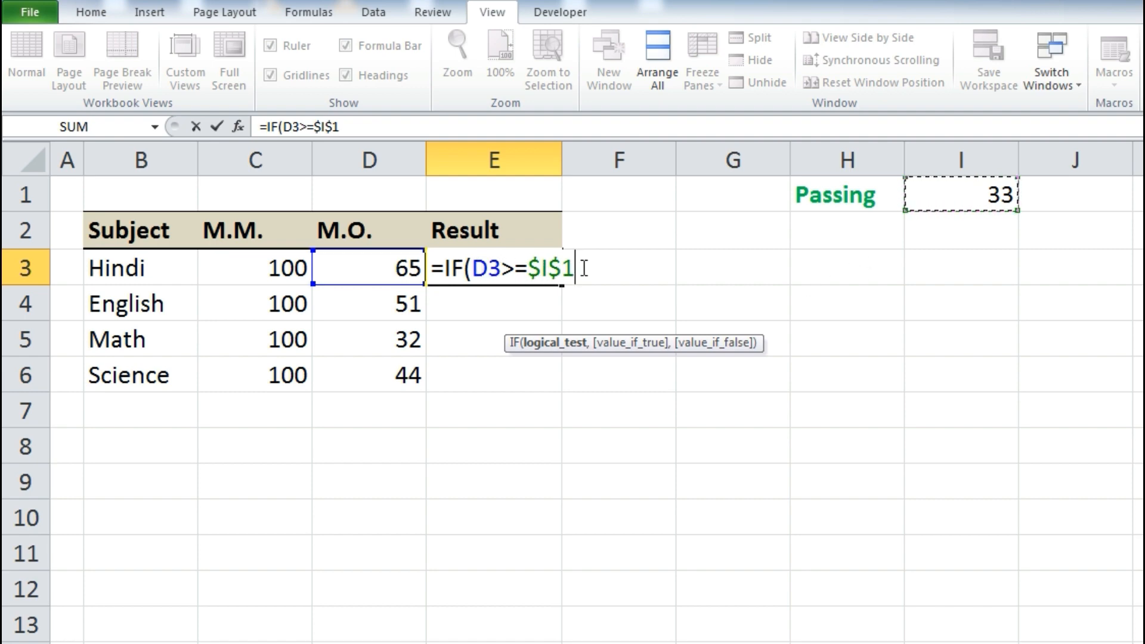
# Step: Complete the E3 formula with "PASS" as the true value and "FAIL" as the false value
pyautogui.write(',')
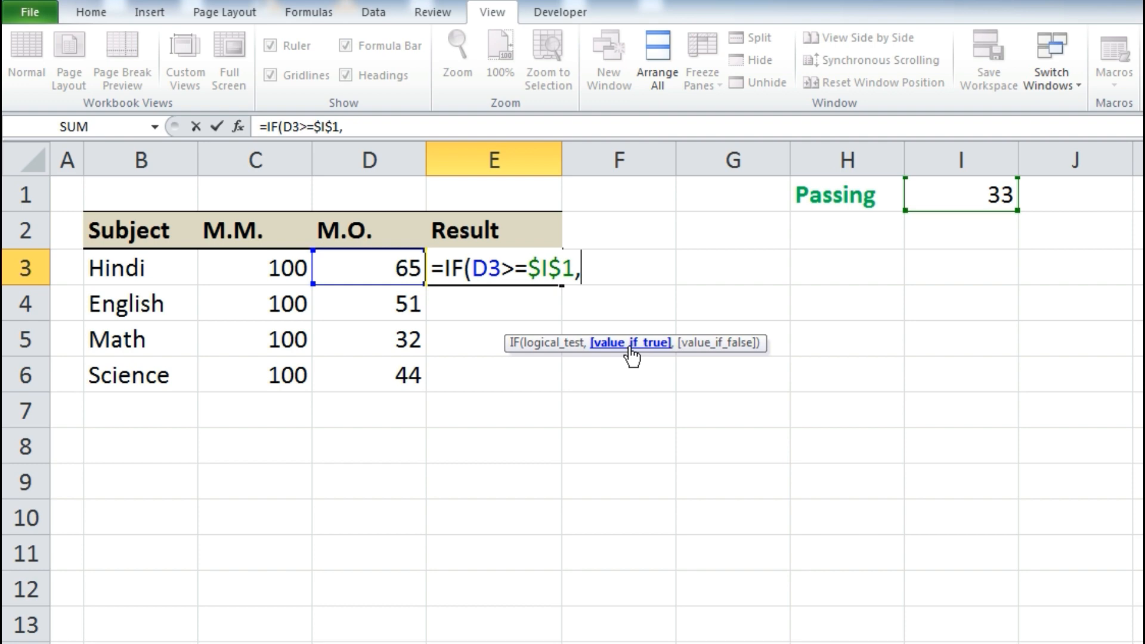
pyautogui.write('"pA')
pyautogui.press('BackSpace')
pyautogui.press('BackSpace')
pyautogui.write('PASS",')
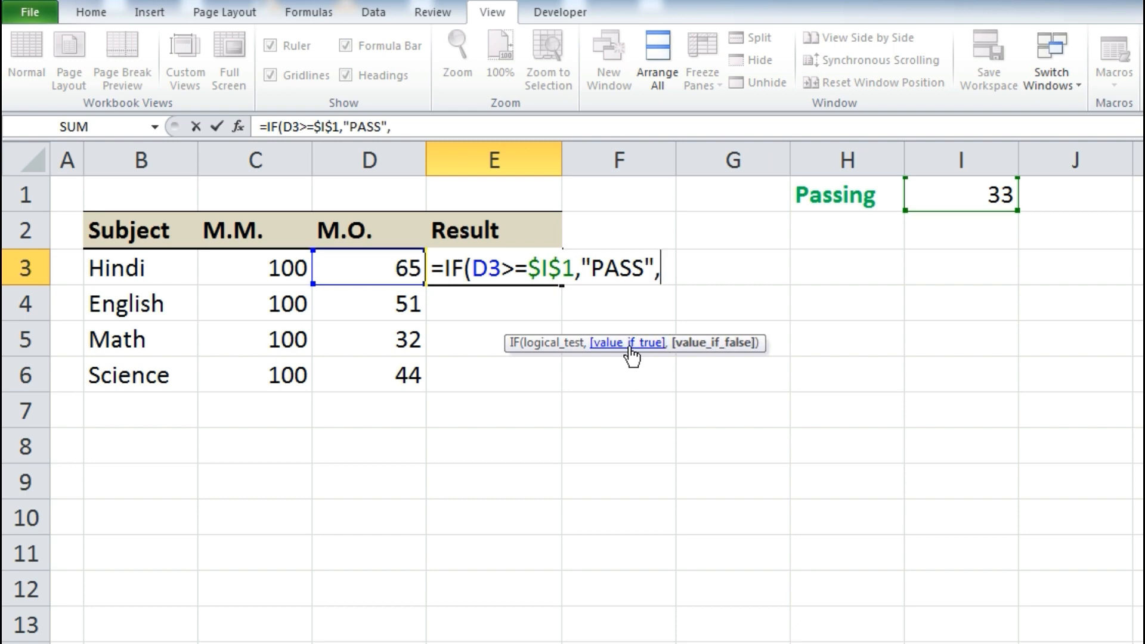
pyautogui.press('BackSpace')
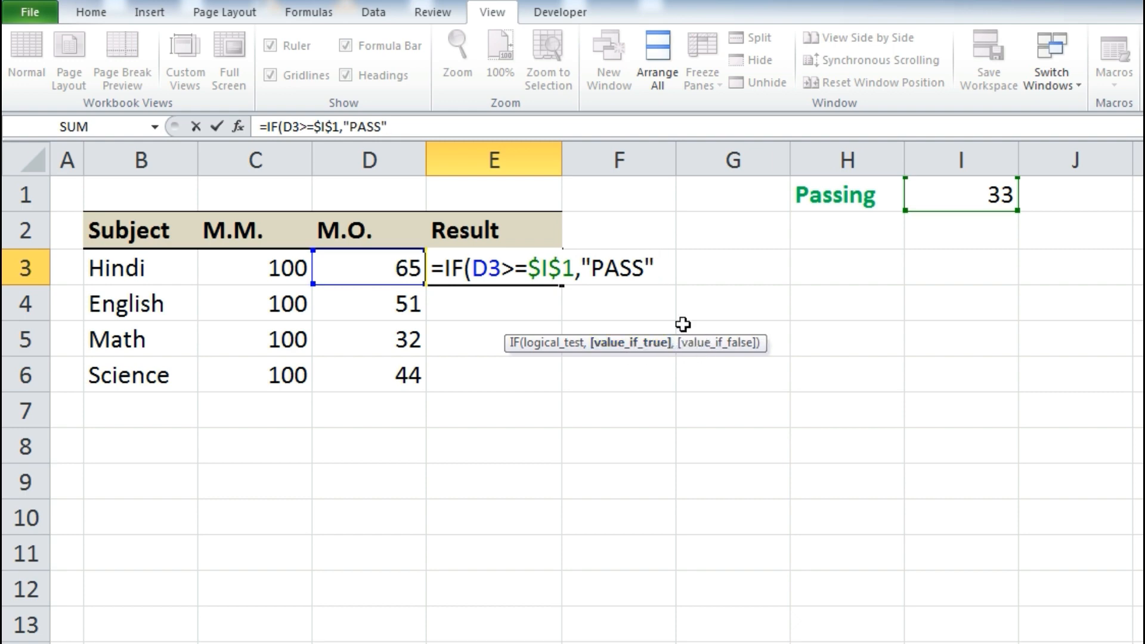
pyautogui.write(',')
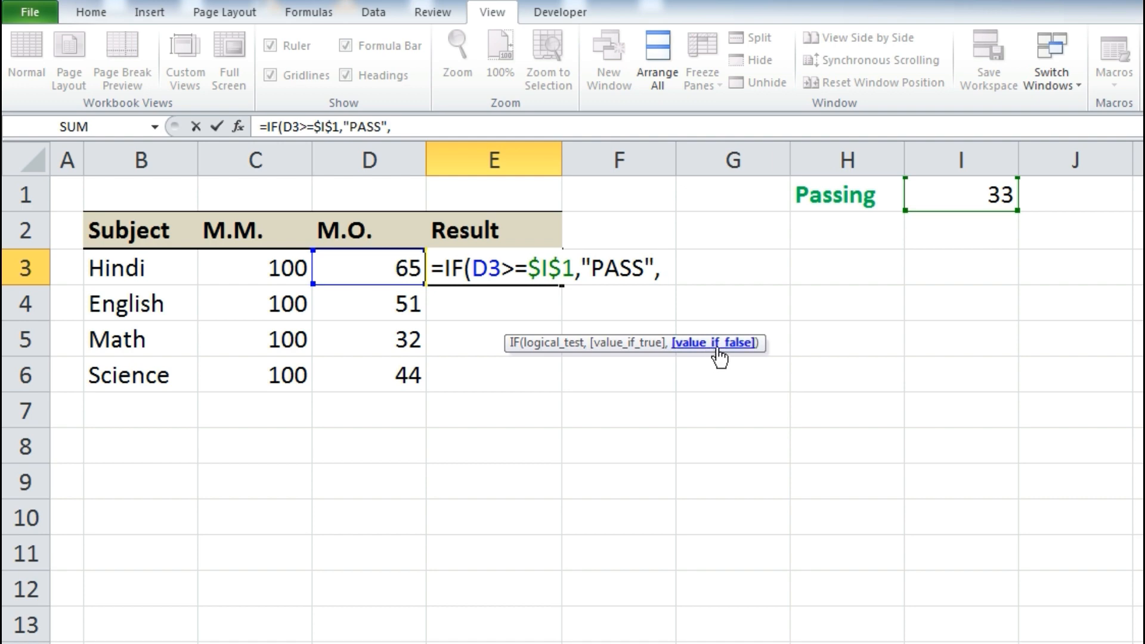
pyautogui.write('"FAIL"')
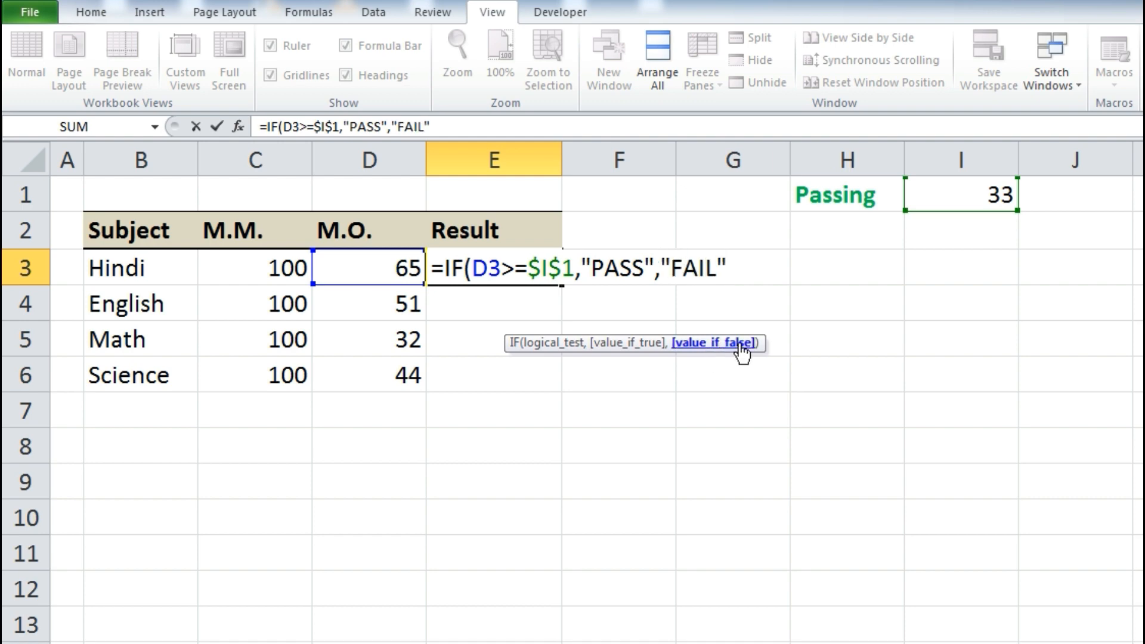
pyautogui.write(')')
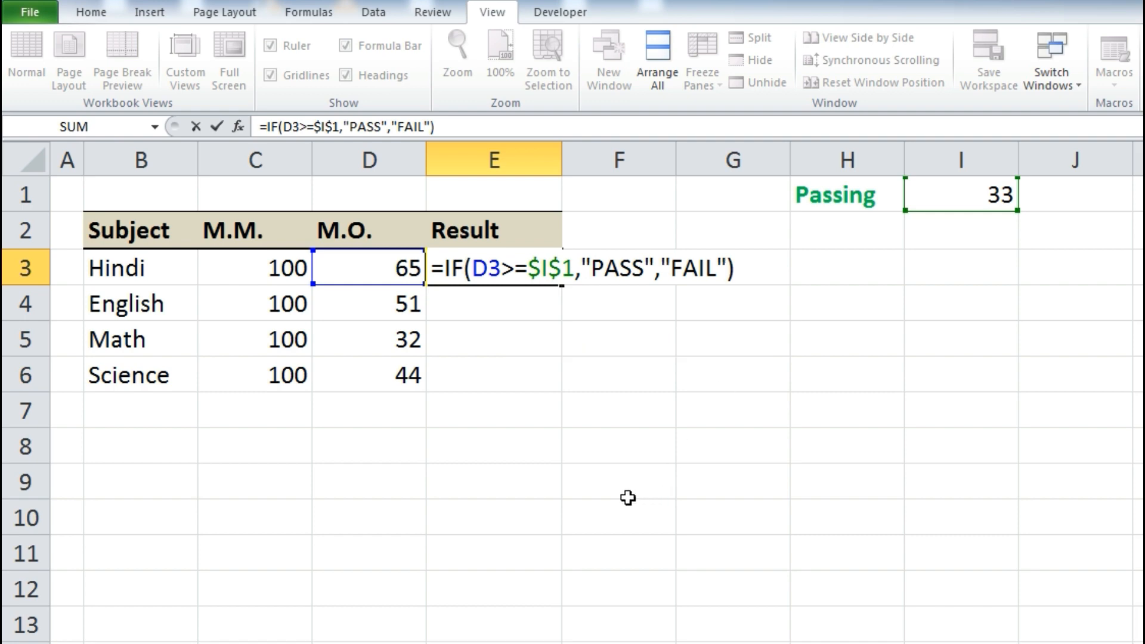
# Step: Review the IF arguments, then enter the formula in E3 and fill it down through E6
pyautogui.click(488, 268)
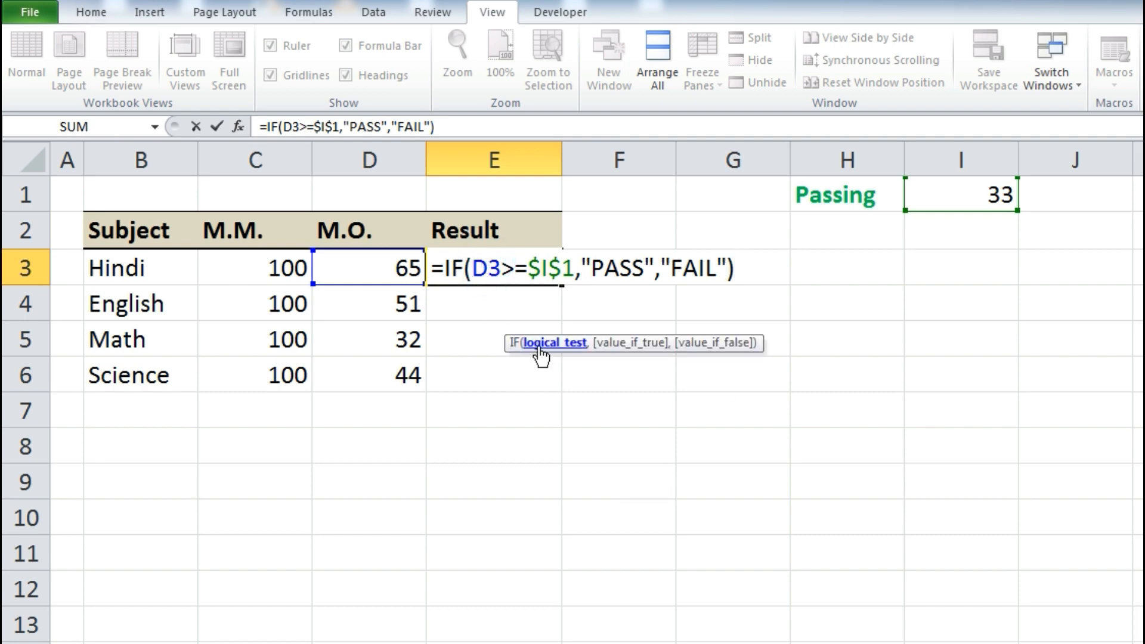
pyautogui.click(529, 352)
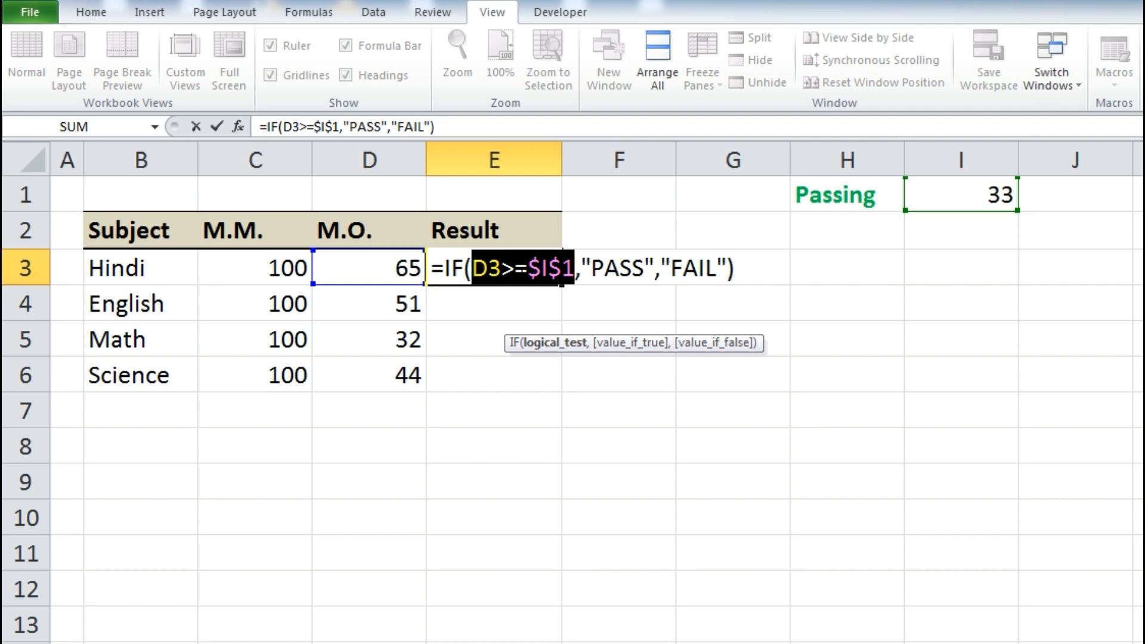
pyautogui.click(615, 345)
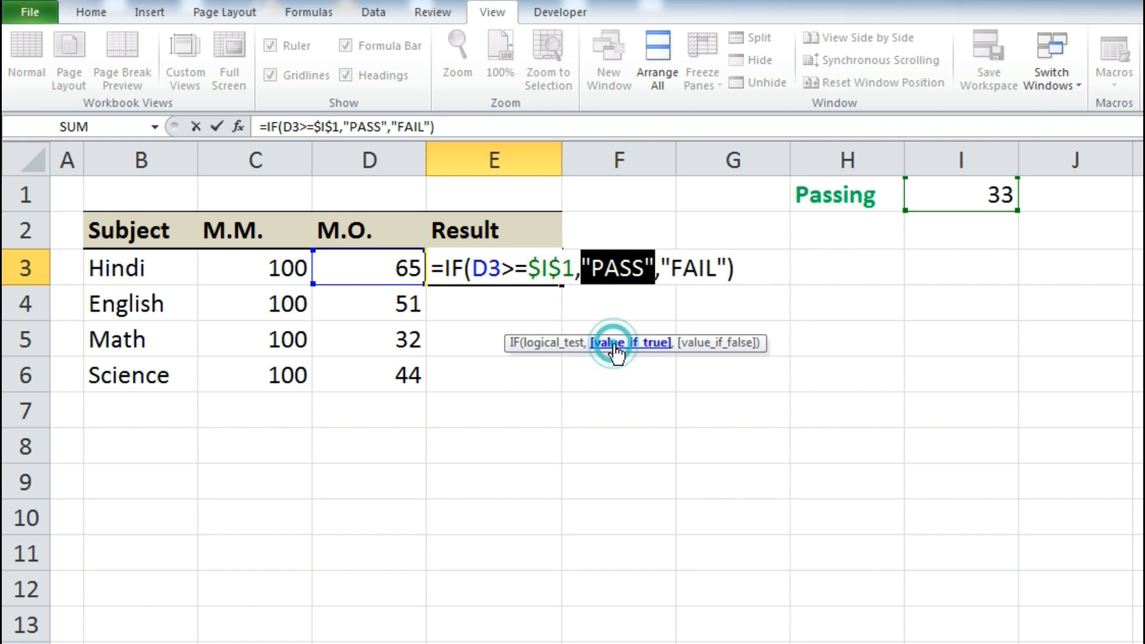
pyautogui.click(722, 352)
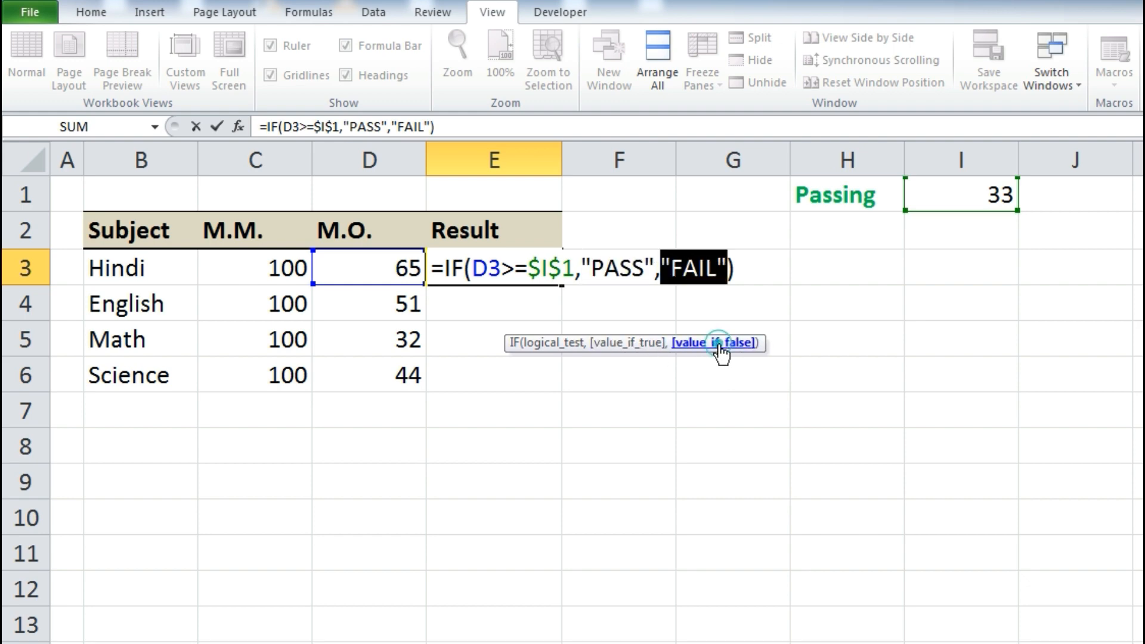
pyautogui.press('Return')
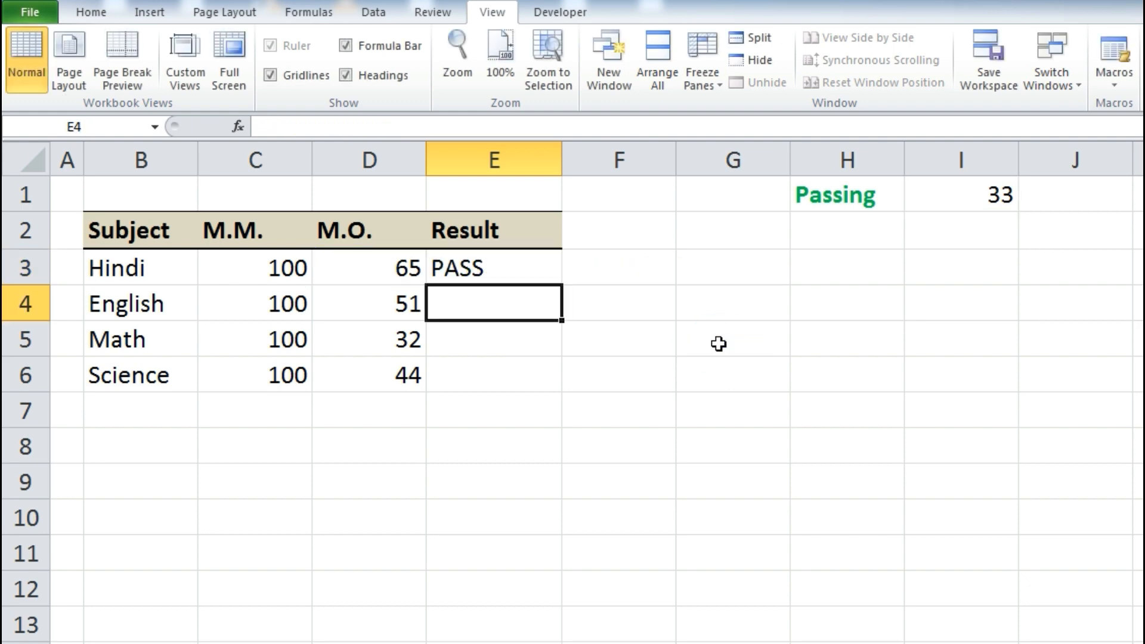
pyautogui.click(530, 273)
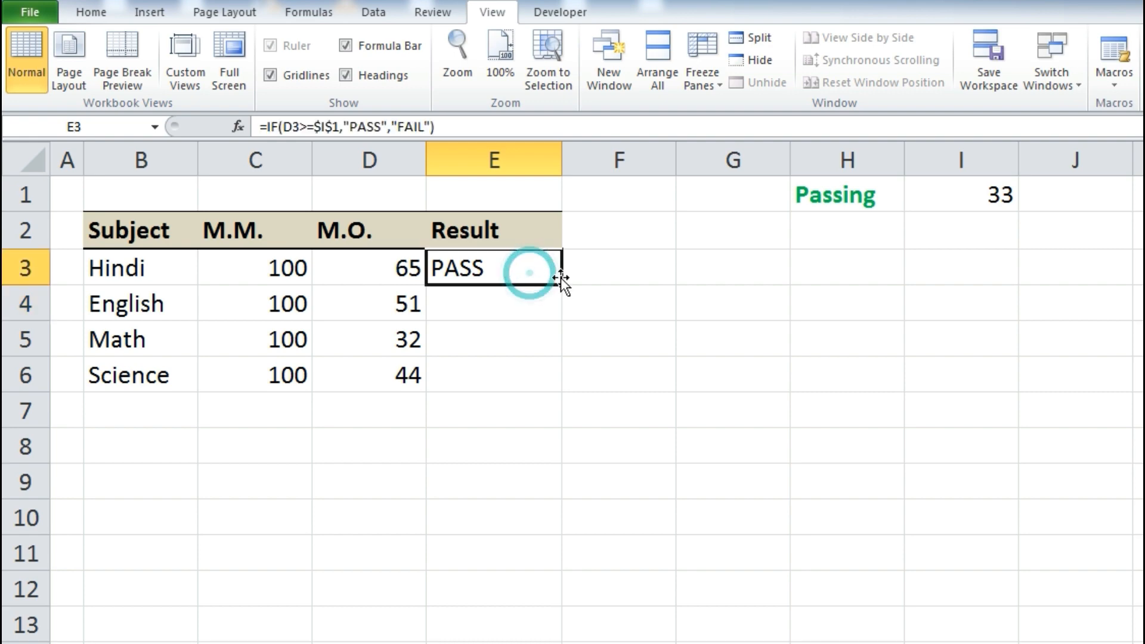
pyautogui.moveTo(563, 283); pyautogui.dragTo(556, 379)
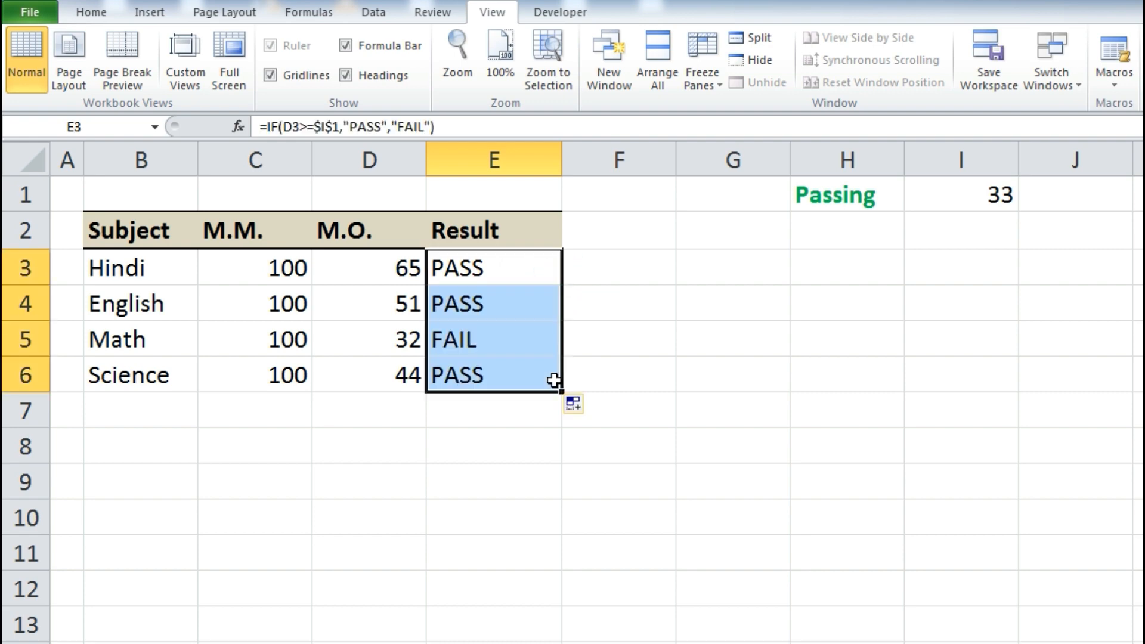
# Step: Examine the pass or fail result of each subject in E3:E6
pyautogui.click(494, 269)
pyautogui.click(494, 302)
pyautogui.click(499, 341)
pyautogui.click(505, 377)
pyautogui.click(501, 279)
pyautogui.click(498, 307)
pyautogui.click(493, 337)
pyautogui.click(500, 372)
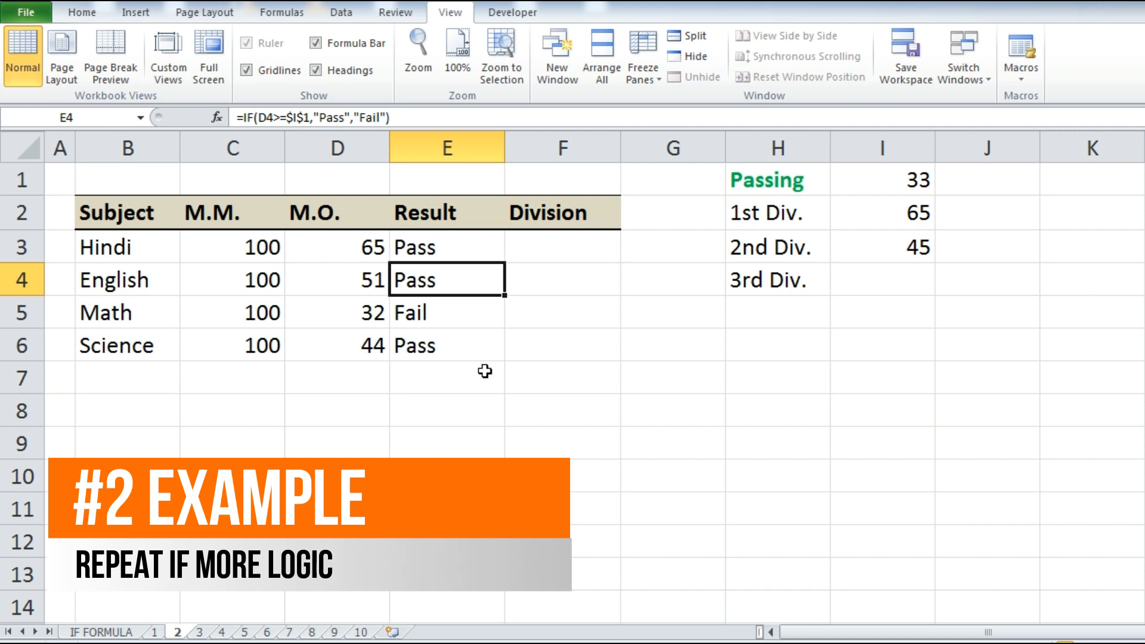
# Step: On sheet 2, examine the results in E3:E6, the division marks in I2:I3 and the empty Division cell F3
pyautogui.click(470, 253)
pyautogui.click(465, 285)
pyautogui.click(466, 309)
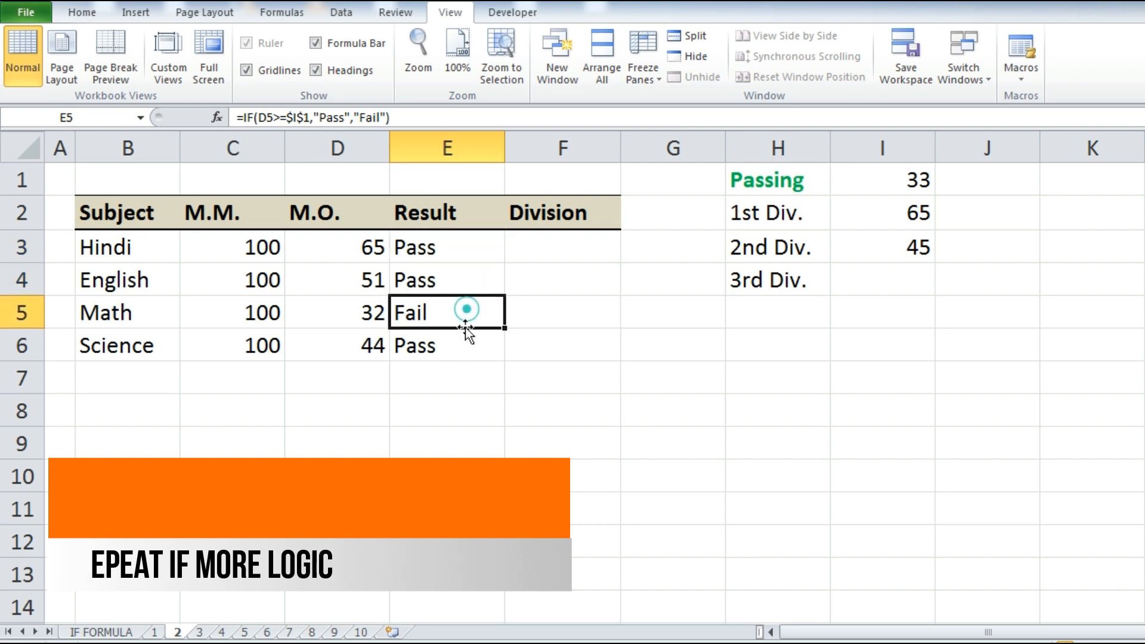
pyautogui.click(463, 338)
pyautogui.click(545, 258)
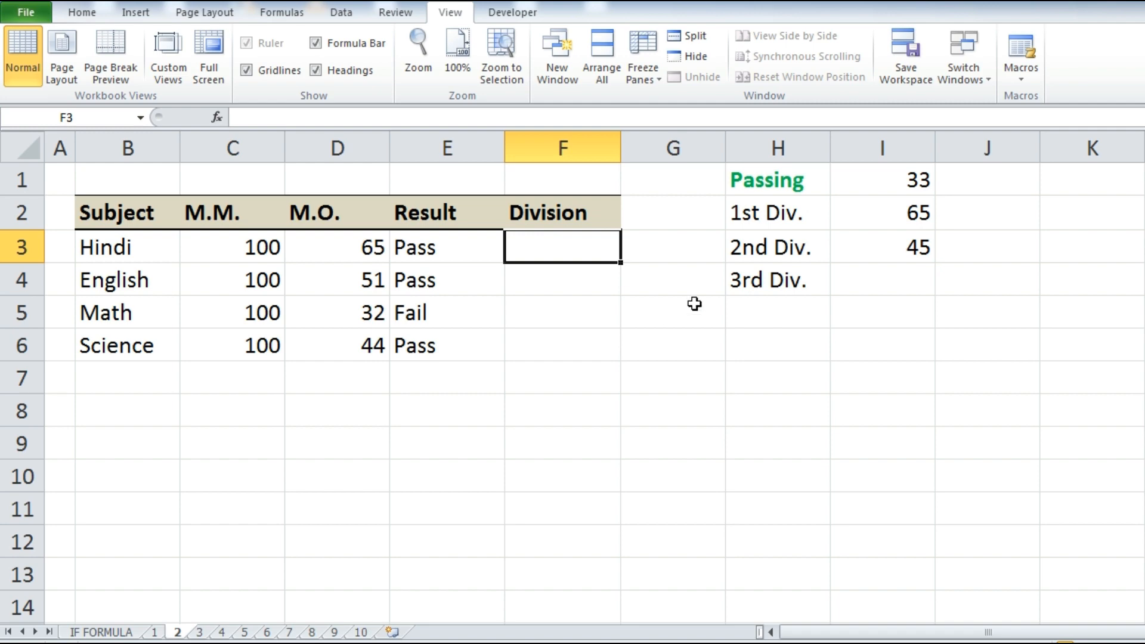
pyautogui.click(897, 211)
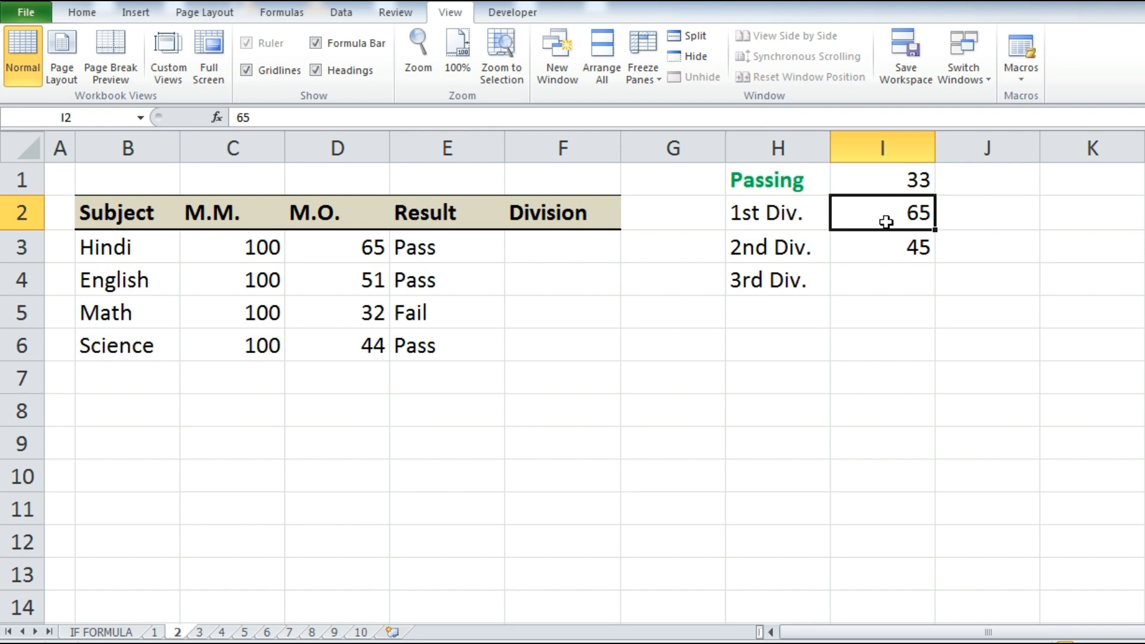
pyautogui.click(862, 251)
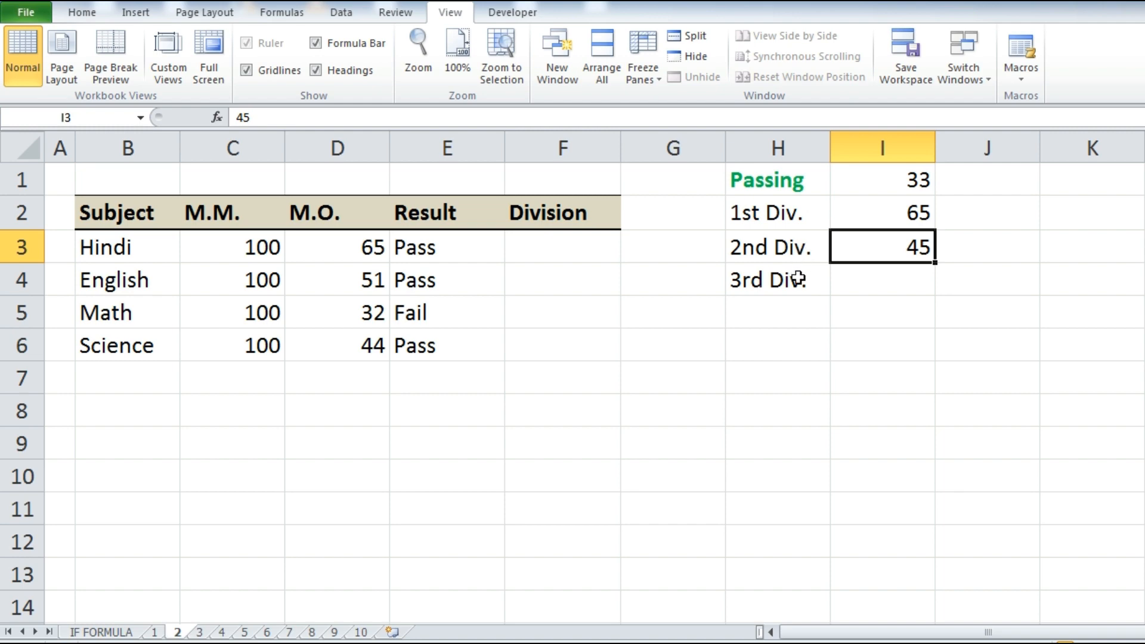
pyautogui.click(555, 251)
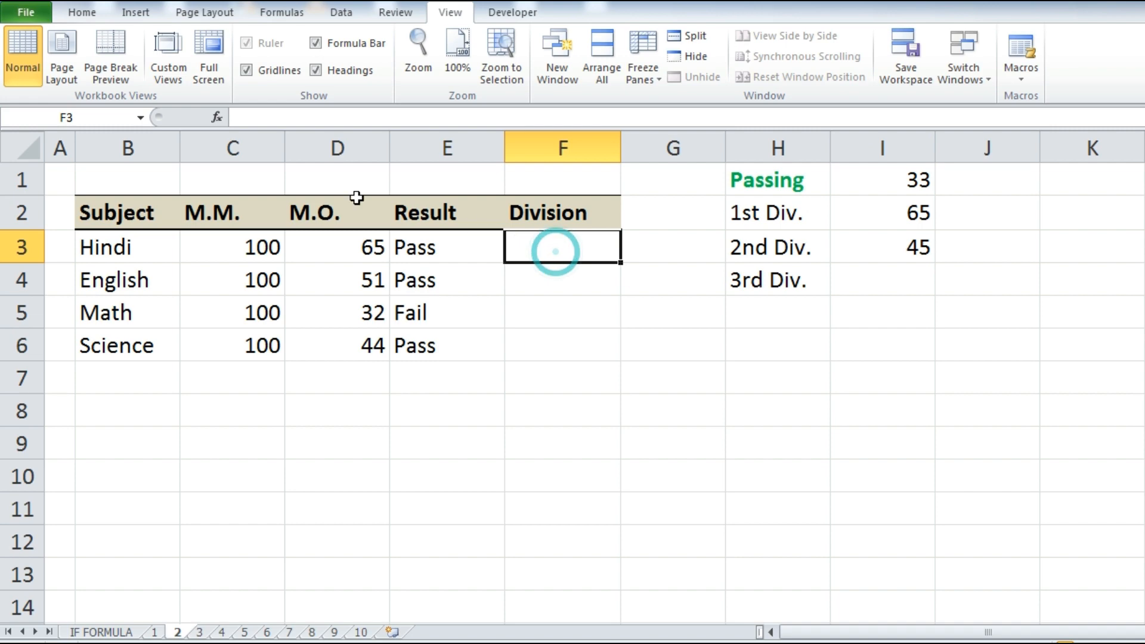
pyautogui.click(220, 119)
pyautogui.moveTo(440, 230); pyautogui.dragTo(297, 225)
pyautogui.click(252, 377)
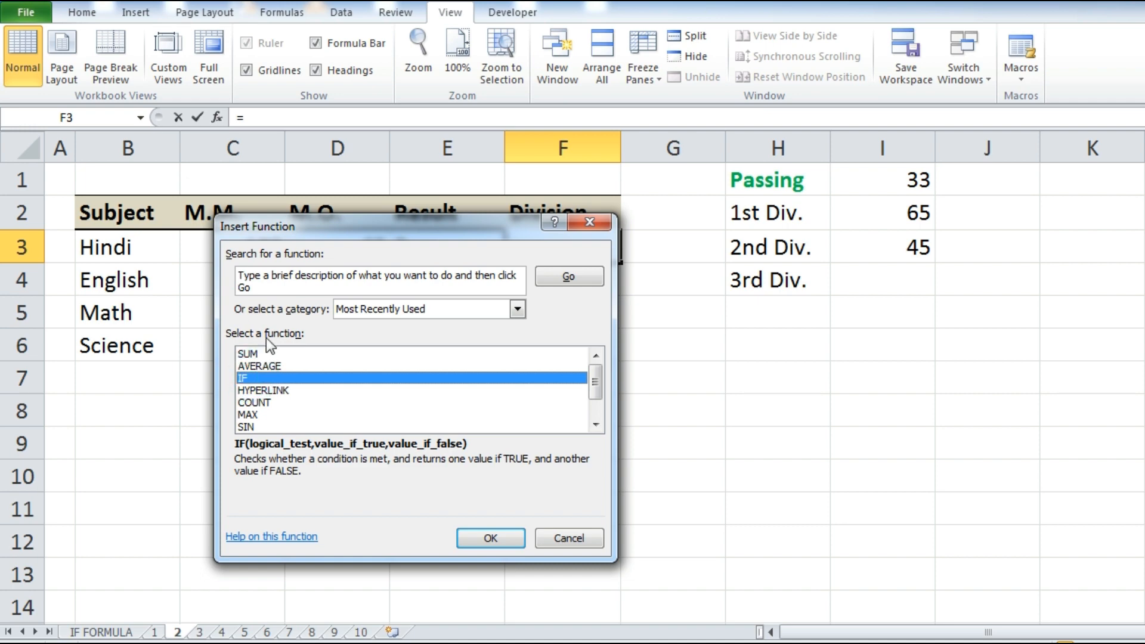
pyautogui.click(565, 280)
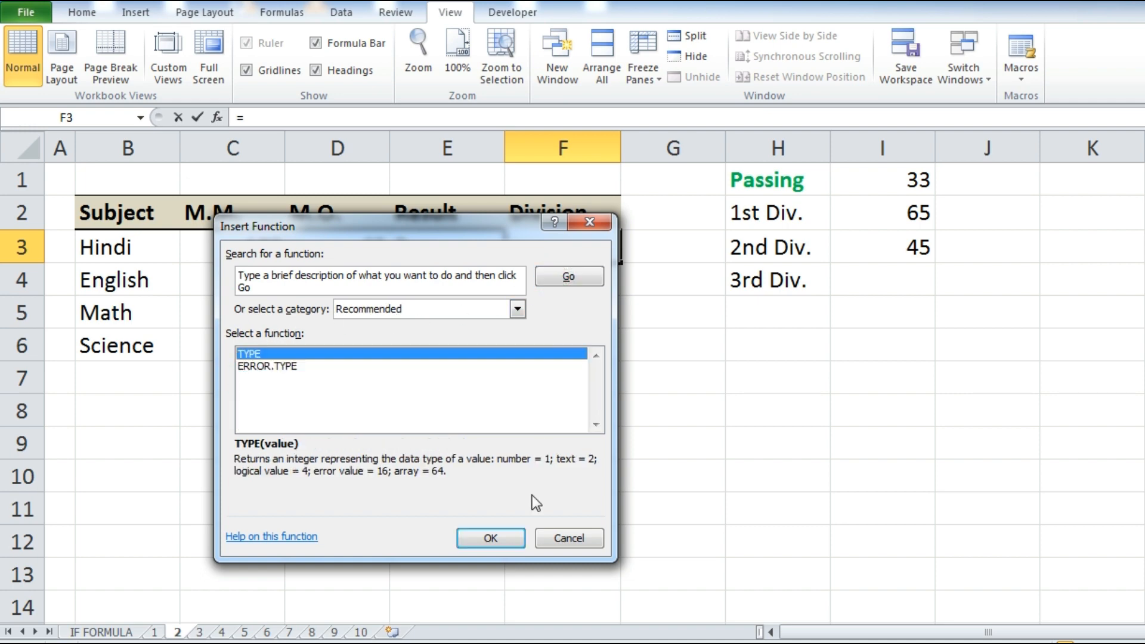
pyautogui.click(517, 310)
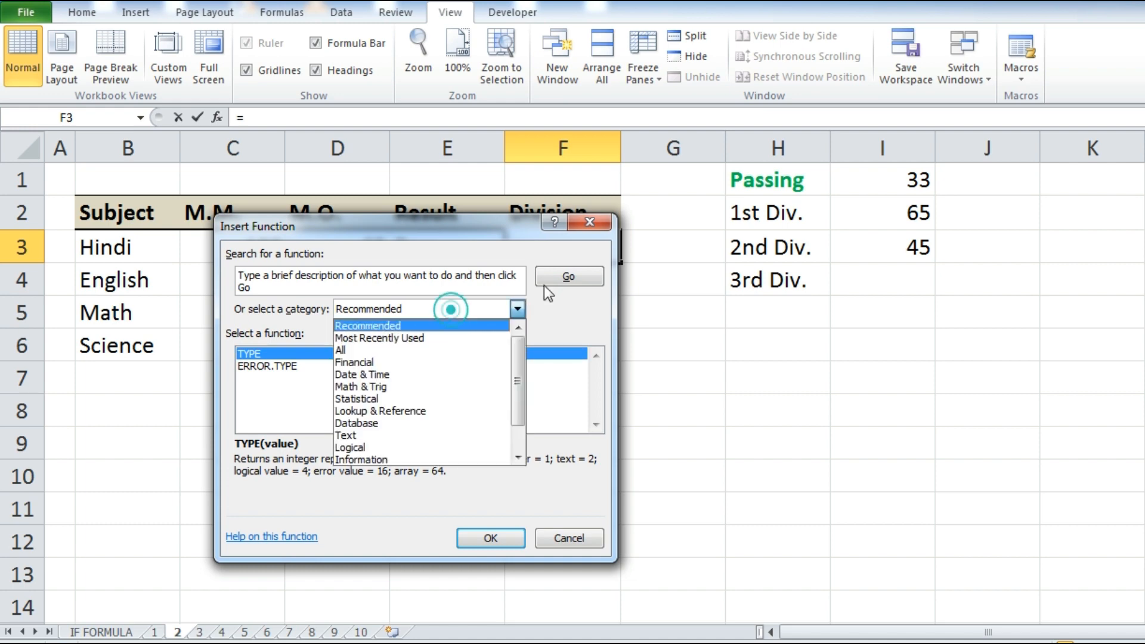
pyautogui.click(391, 351)
pyautogui.click(281, 374)
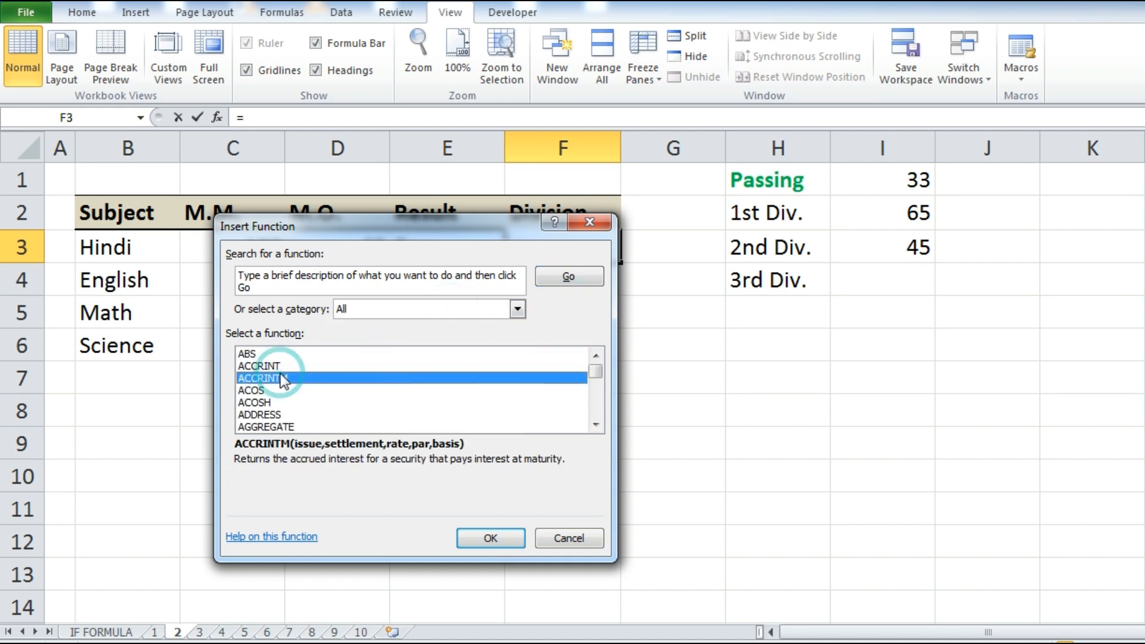
pyautogui.press('i')
pyautogui.click(486, 538)
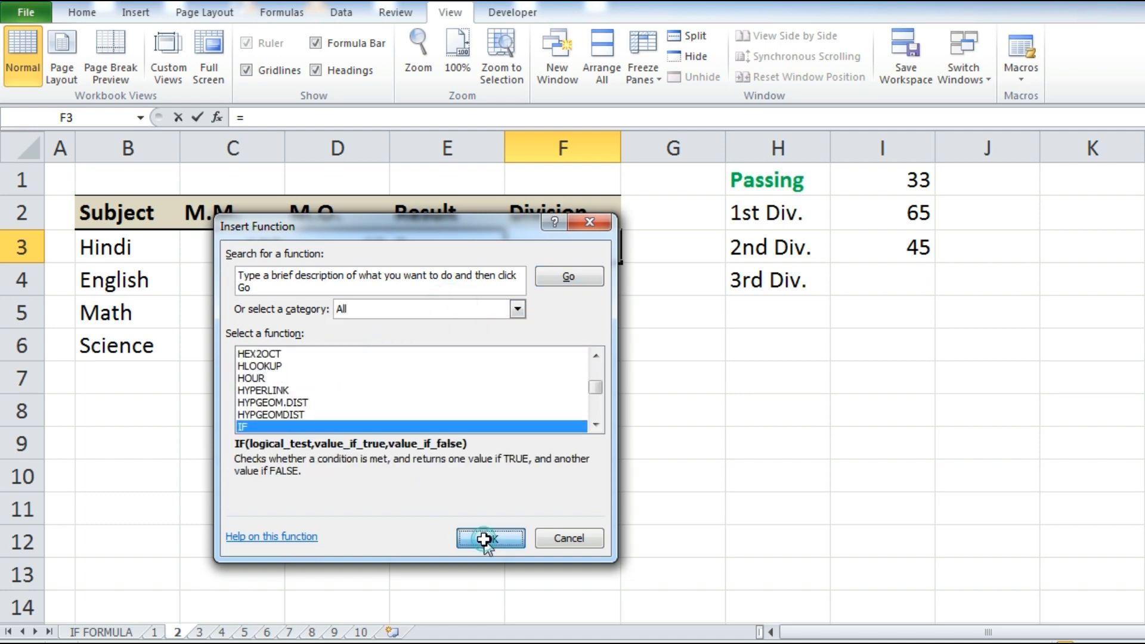
pyautogui.moveTo(419, 265); pyautogui.dragTo(882, 148)
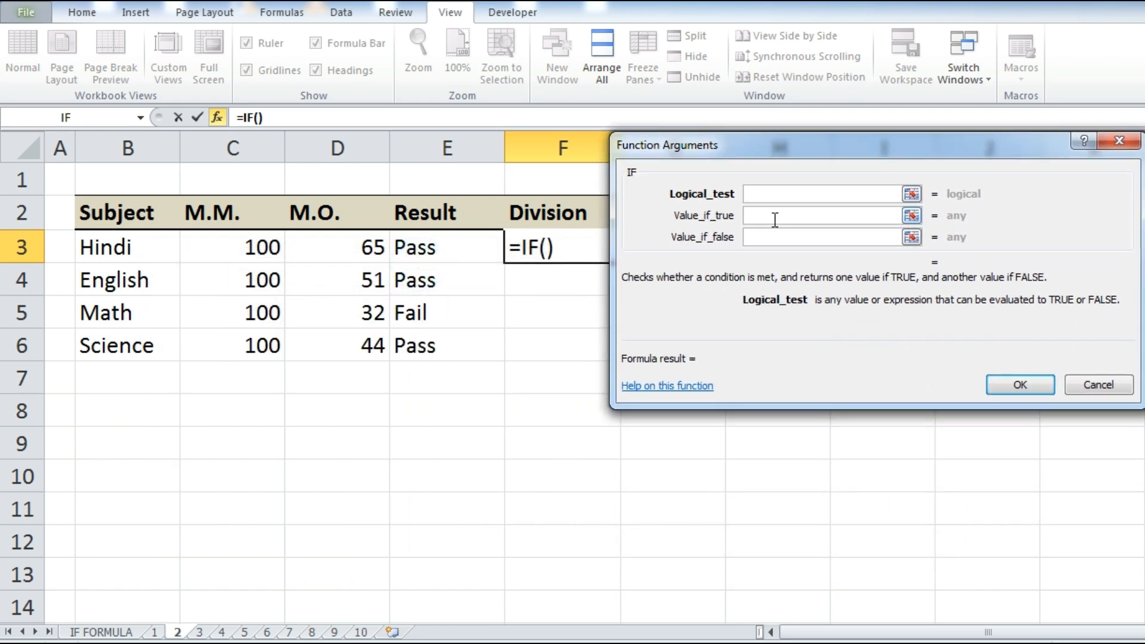
pyautogui.click(1120, 144)
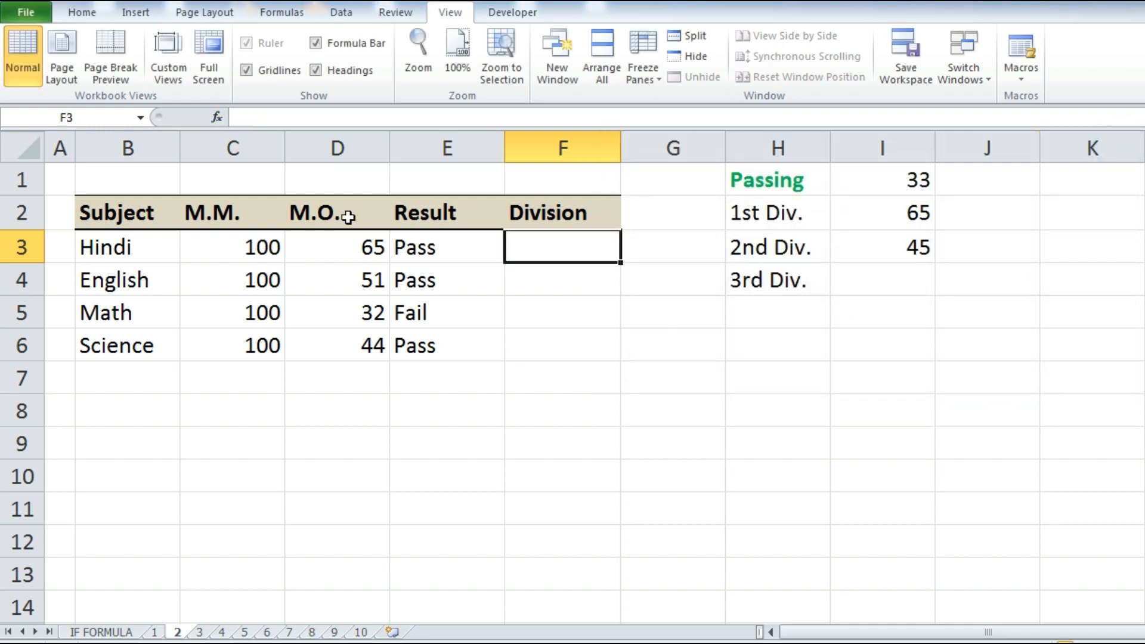
# Step: Start an IF formula in F3 that tests whether the marks in D3 are >= the absolute reference $I$2
pyautogui.click(266, 121)
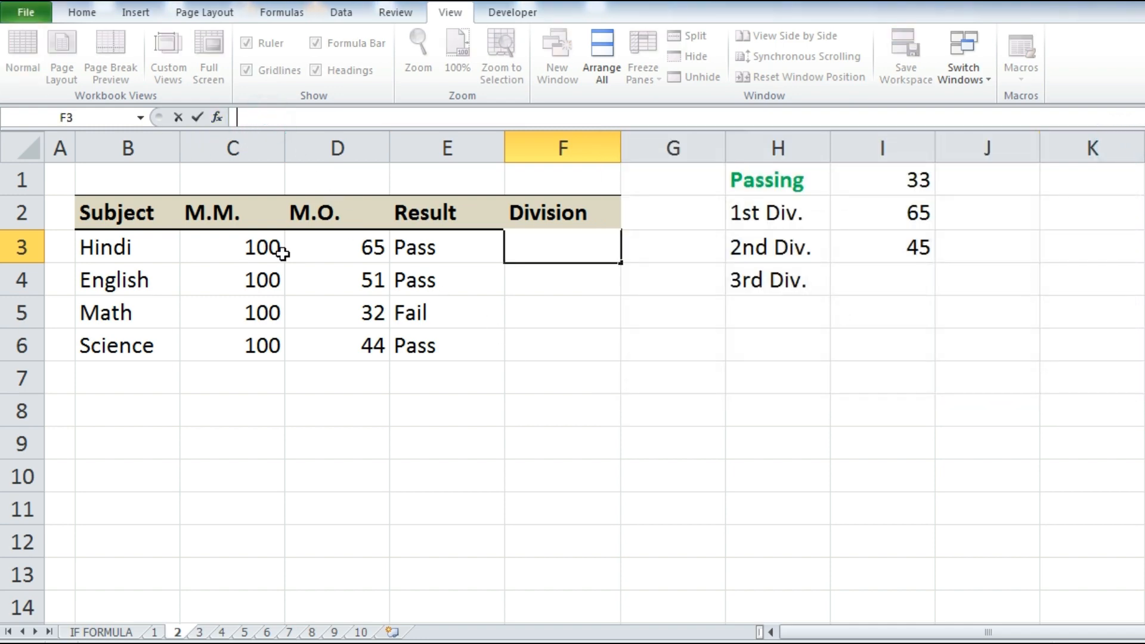
pyautogui.write('=IF')
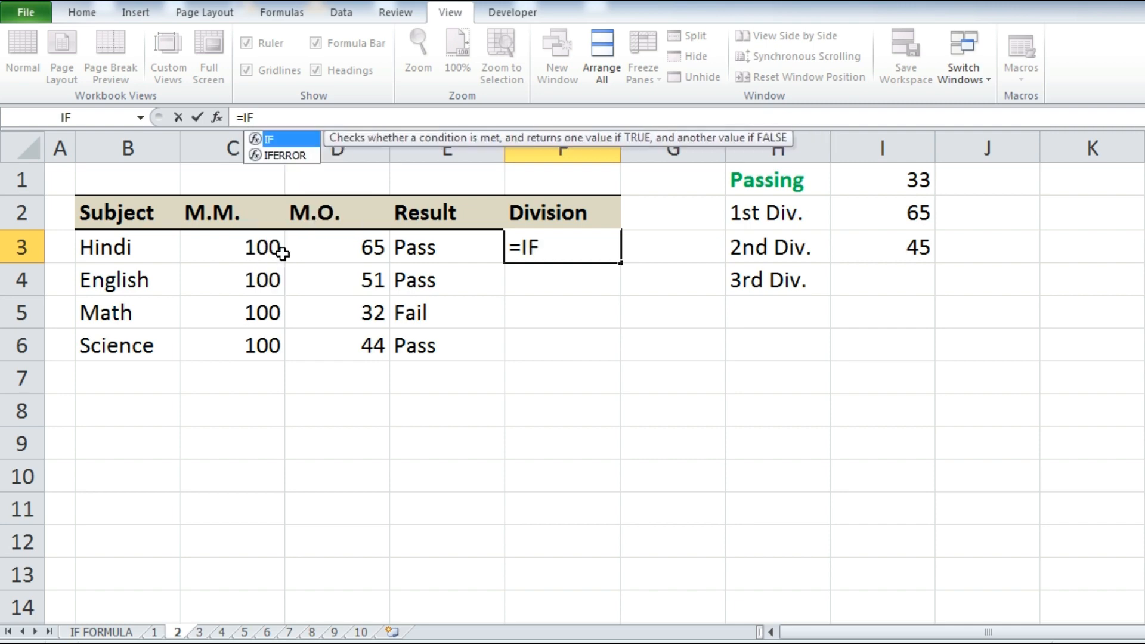
pyautogui.write('(')
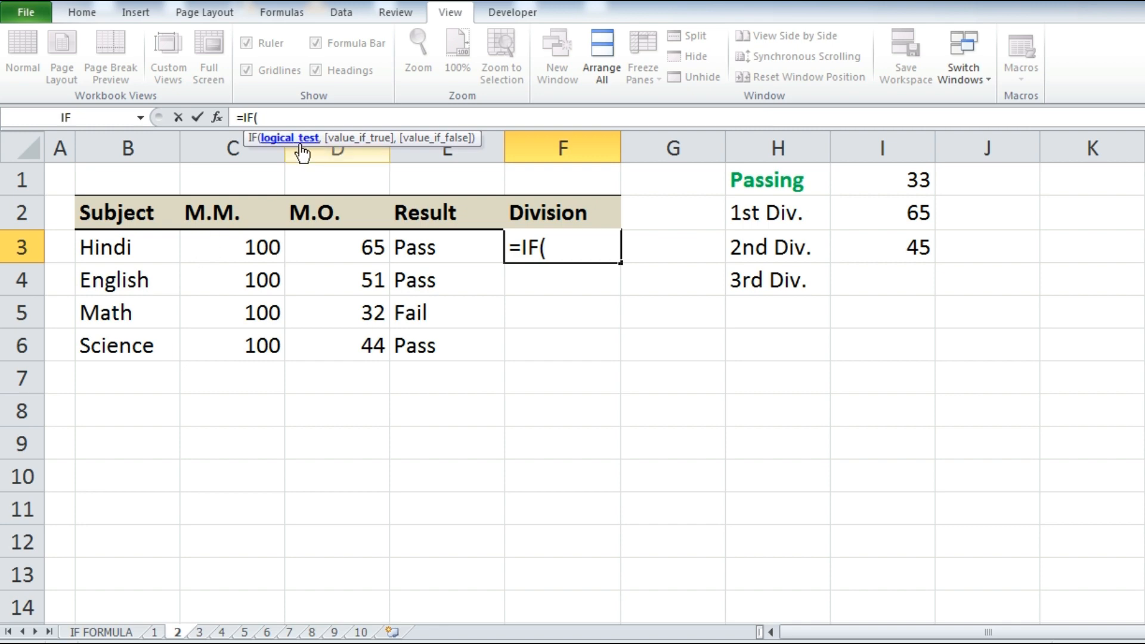
pyautogui.moveTo(266, 145); pyautogui.dragTo(293, 186)
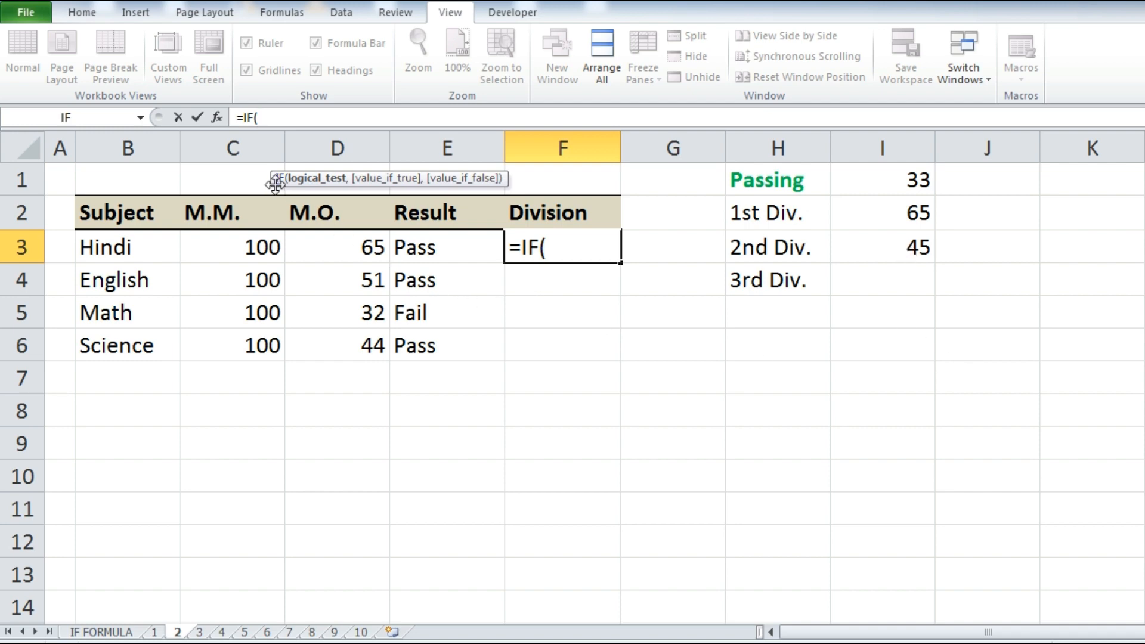
pyautogui.moveTo(275, 185); pyautogui.dragTo(263, 180)
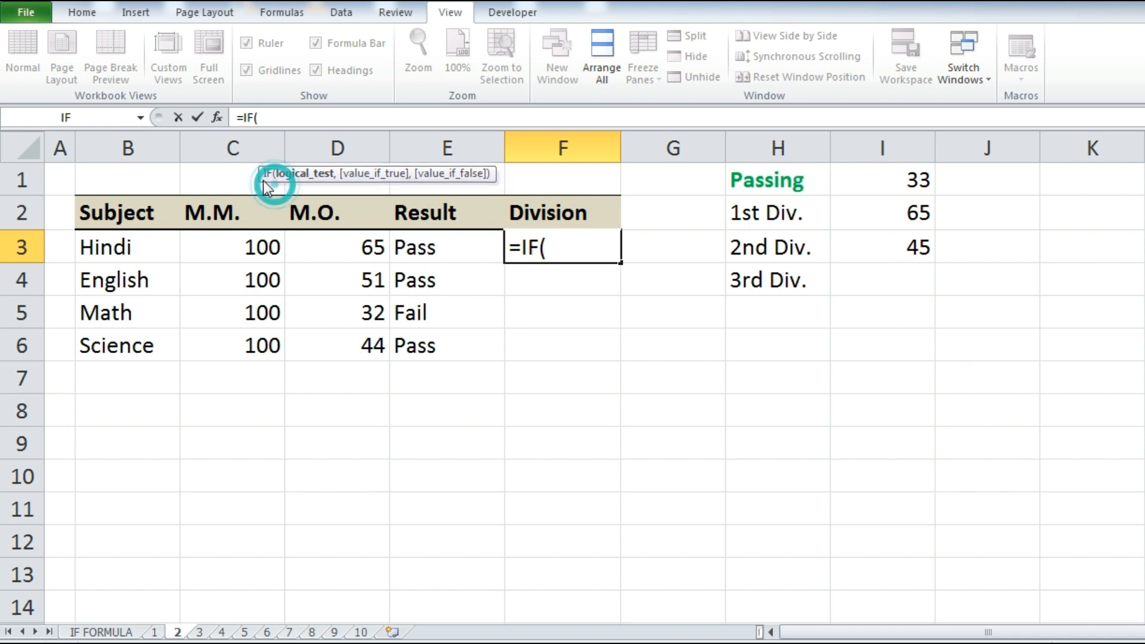
pyautogui.click(351, 247)
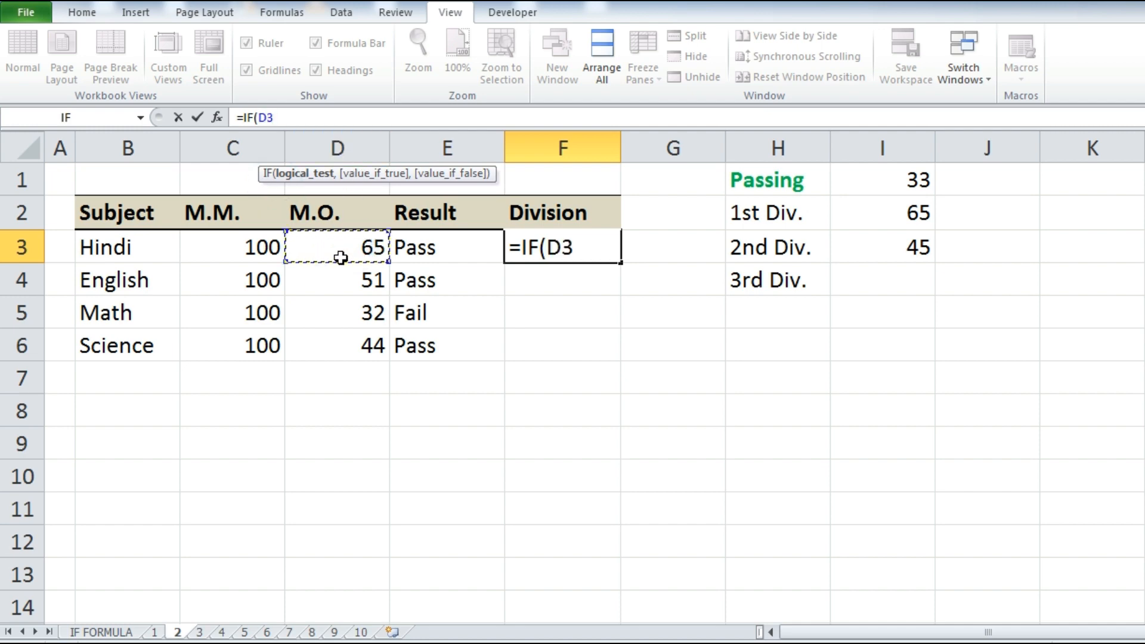
pyautogui.write('>=')
pyautogui.click(896, 212)
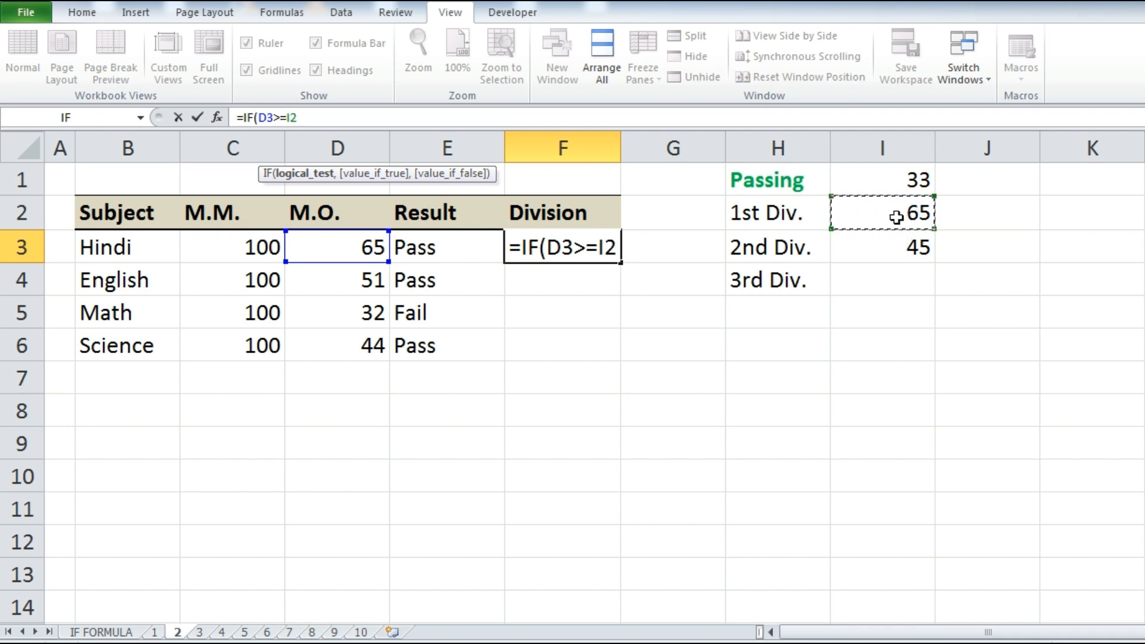
pyautogui.press('F4')
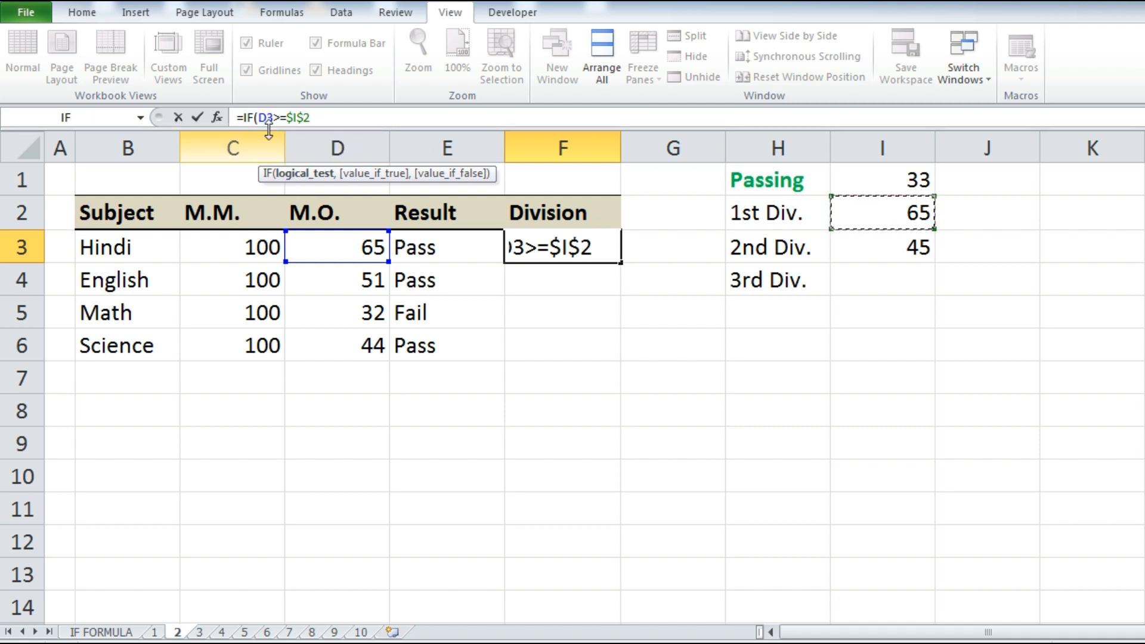
pyautogui.click(325, 120)
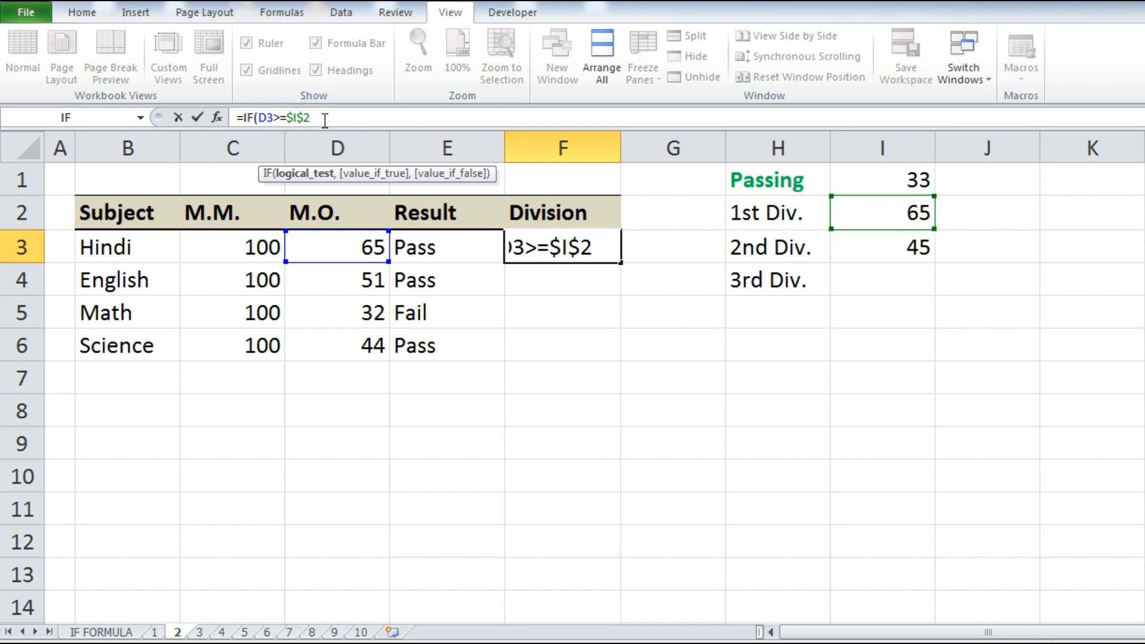
pyautogui.write(',')
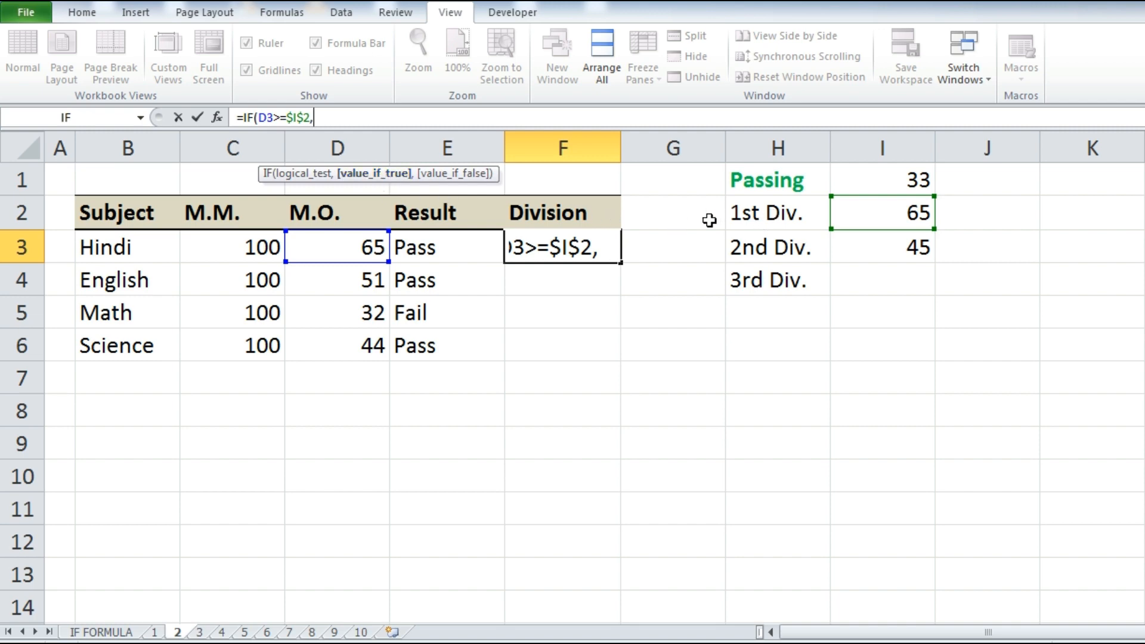
pyautogui.write('"1ST"')
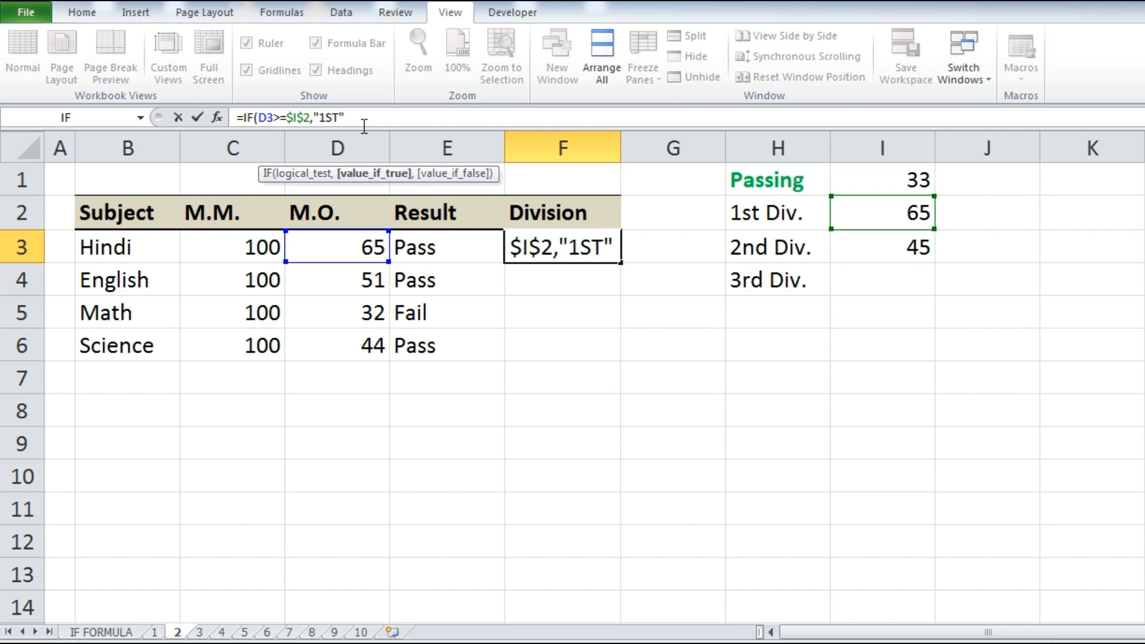
pyautogui.press('BackSpace')
pyautogui.press('BackSpace')
pyautogui.press('BackSpace')
pyautogui.press('BackSpace')
pyautogui.press('BackSpace')
# Step: Use the 1st Div. label as the value if true, with the absolute reference $H$2
pyautogui.click(763, 210)
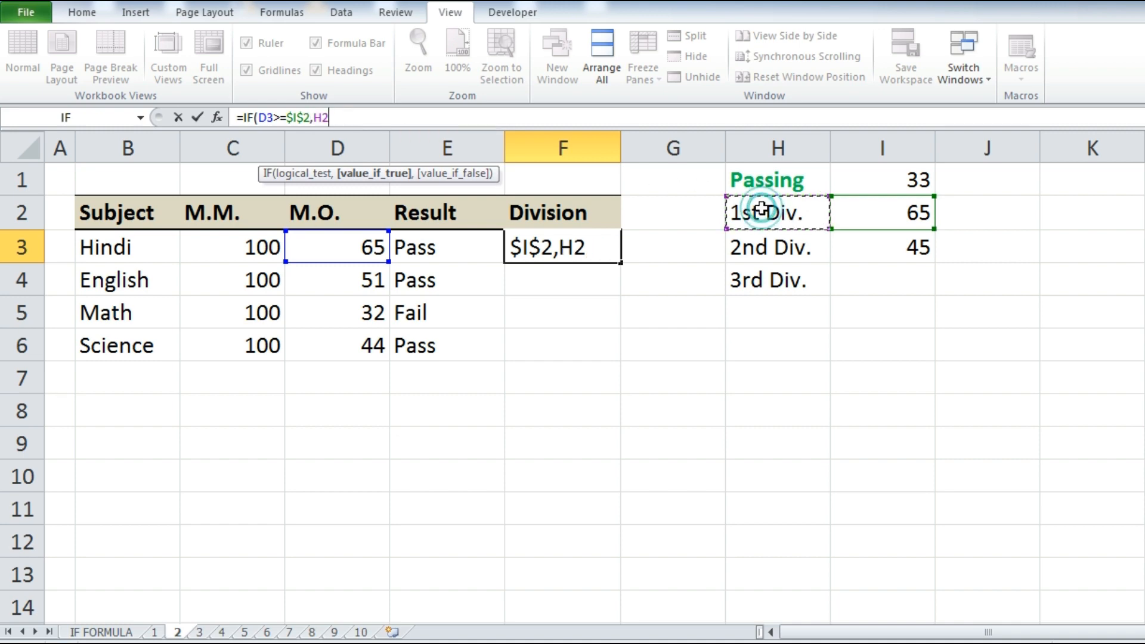
pyautogui.press('F4')
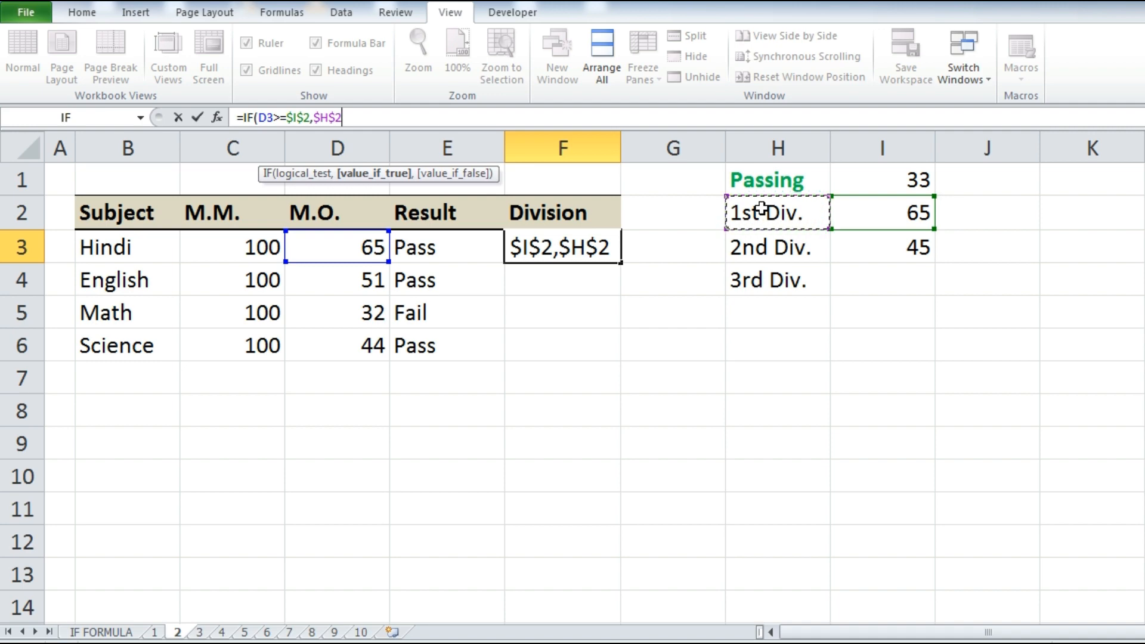
pyautogui.write(',')
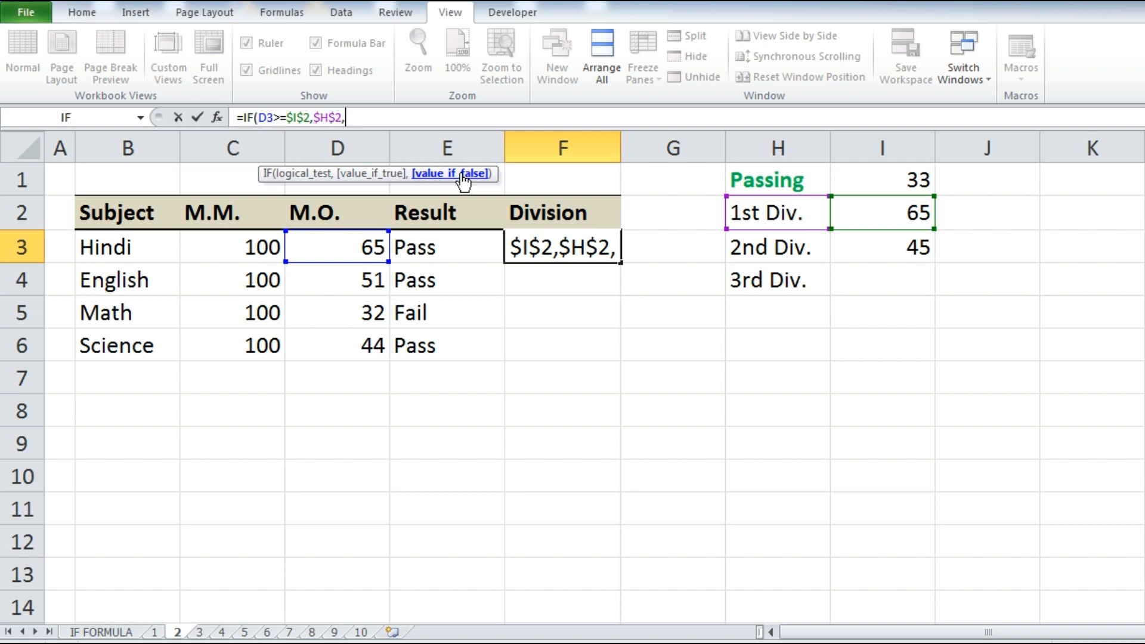
# Step: Nest a second IF as the value if false, testing whether D3 is >= the absolute reference $I$3
pyautogui.write('IF')
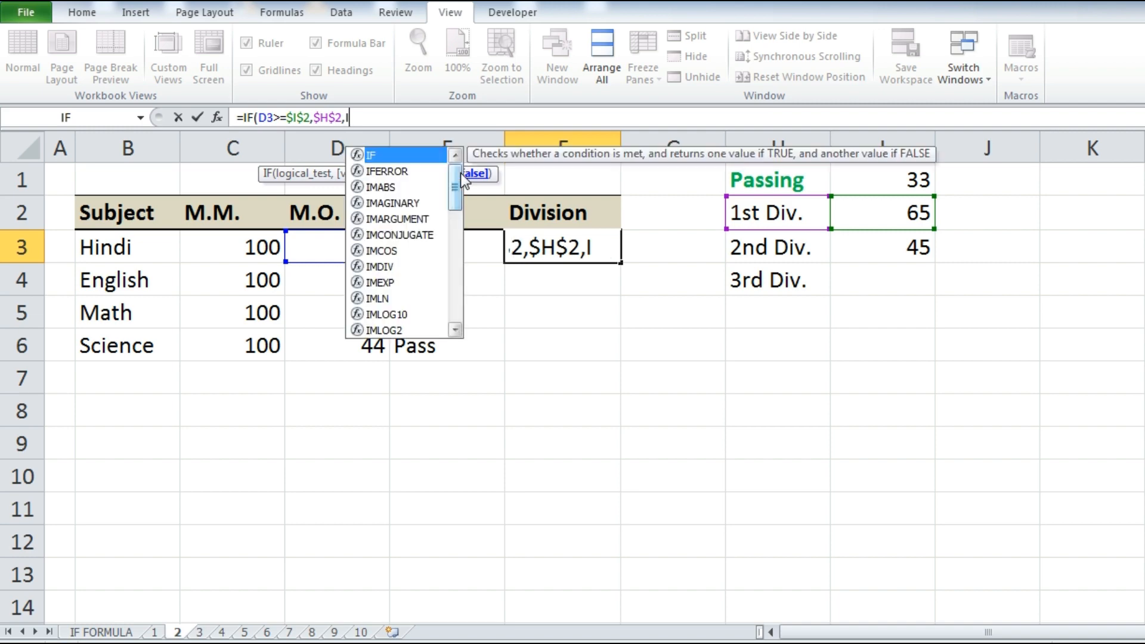
pyautogui.write('(')
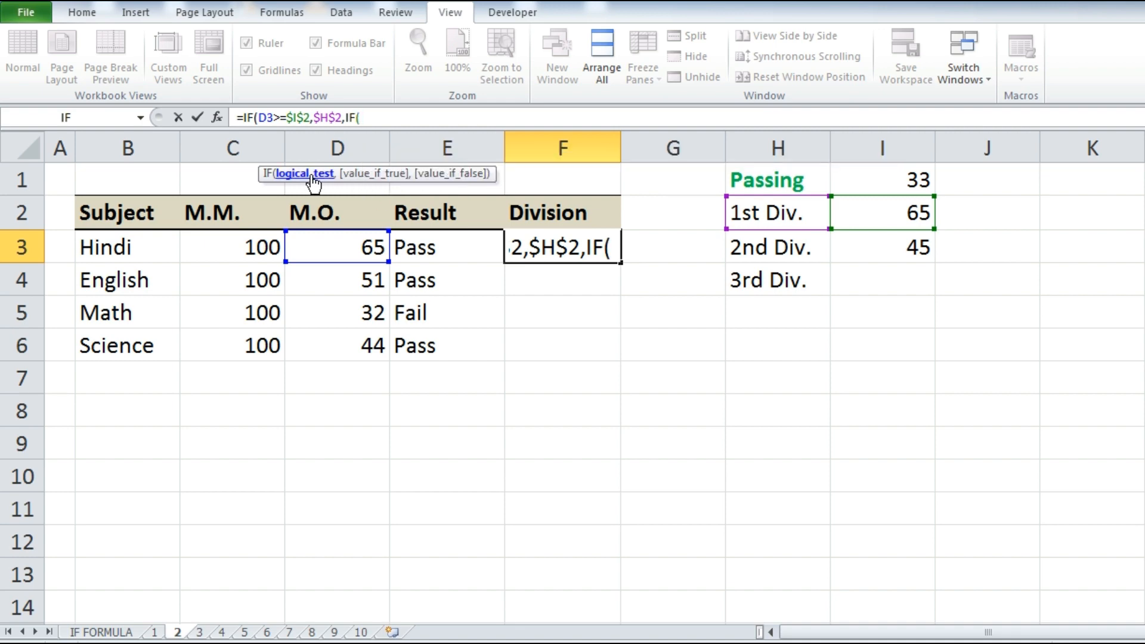
pyautogui.click(337, 244)
pyautogui.write('>=')
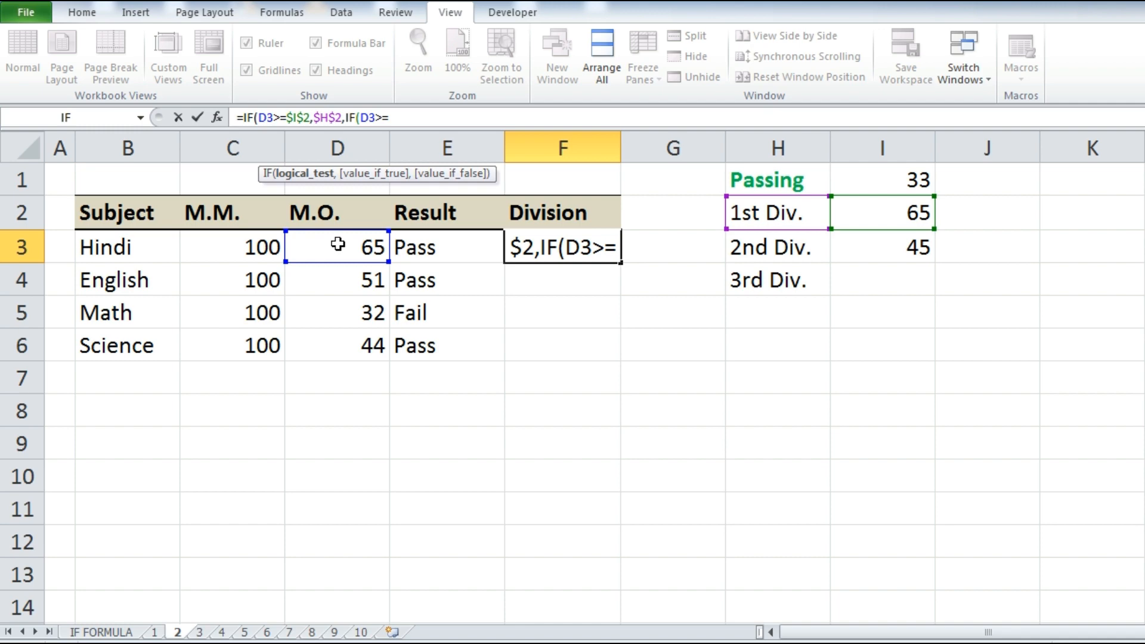
pyautogui.click(922, 243)
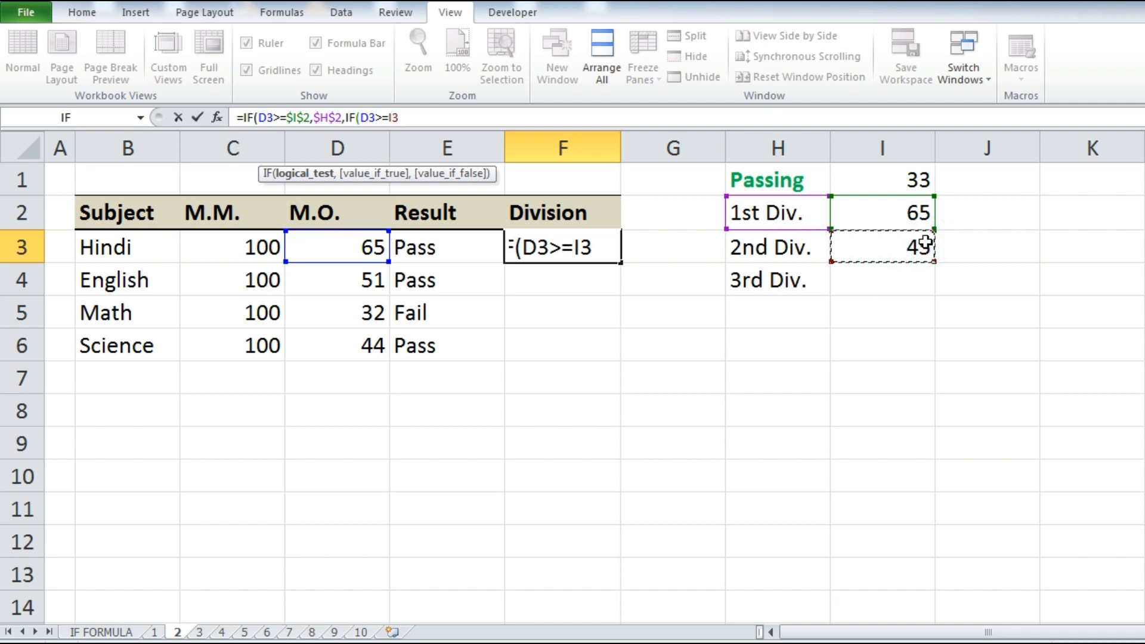
pyautogui.press('F4')
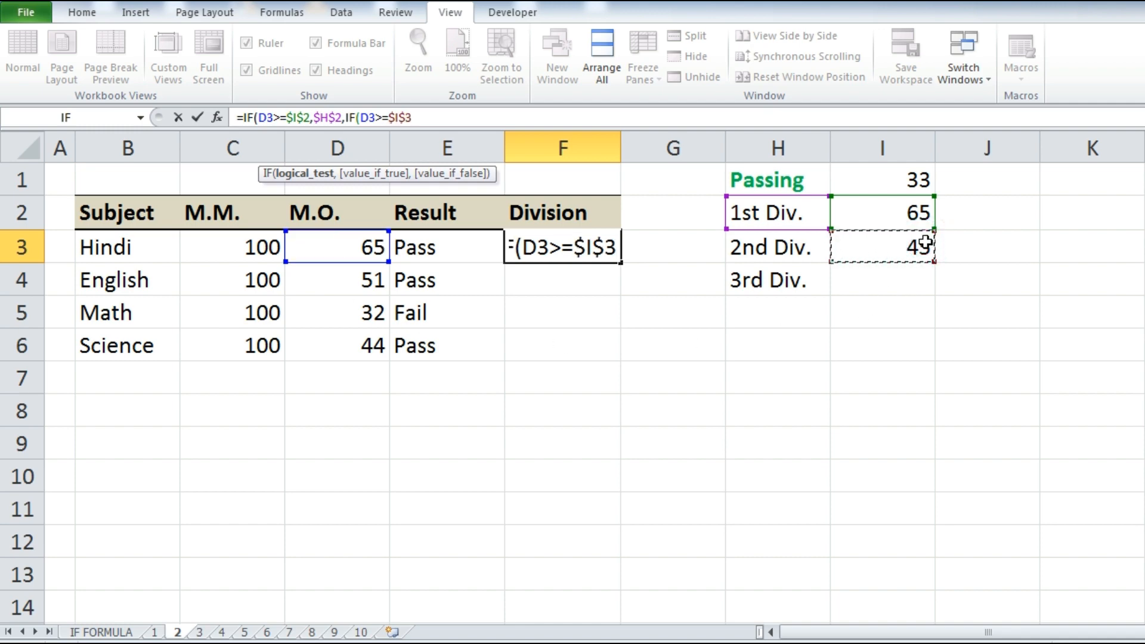
pyautogui.write(',')
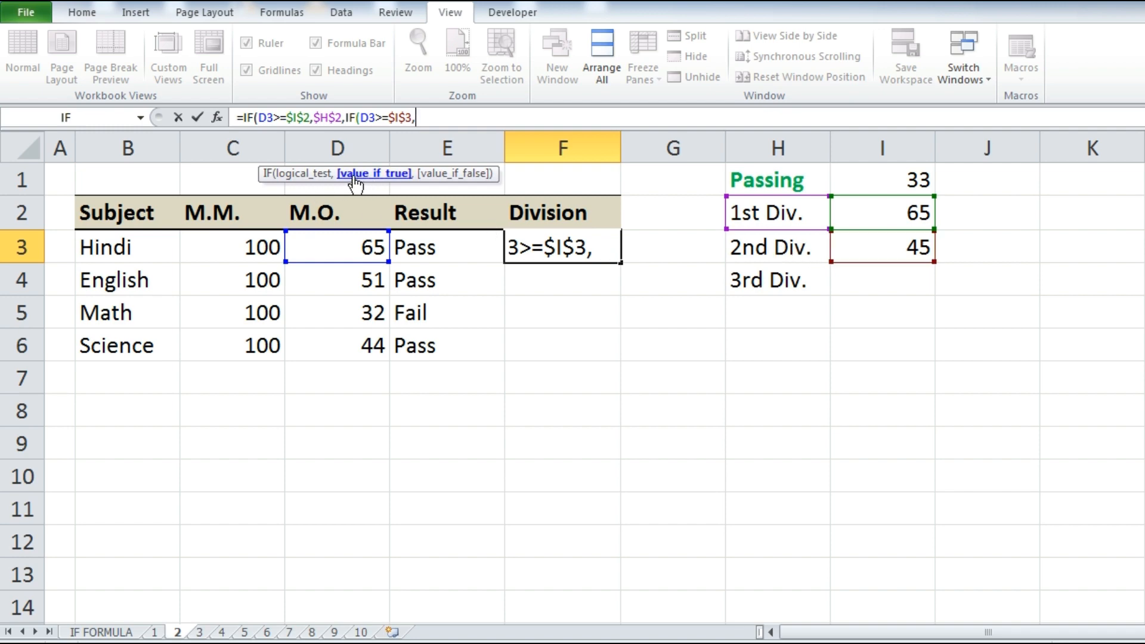
# Step: Complete the nested IF with $H$3 as the true value and $H$4 as the false value, closing both brackets
pyautogui.click(781, 248)
pyautogui.press('F4')
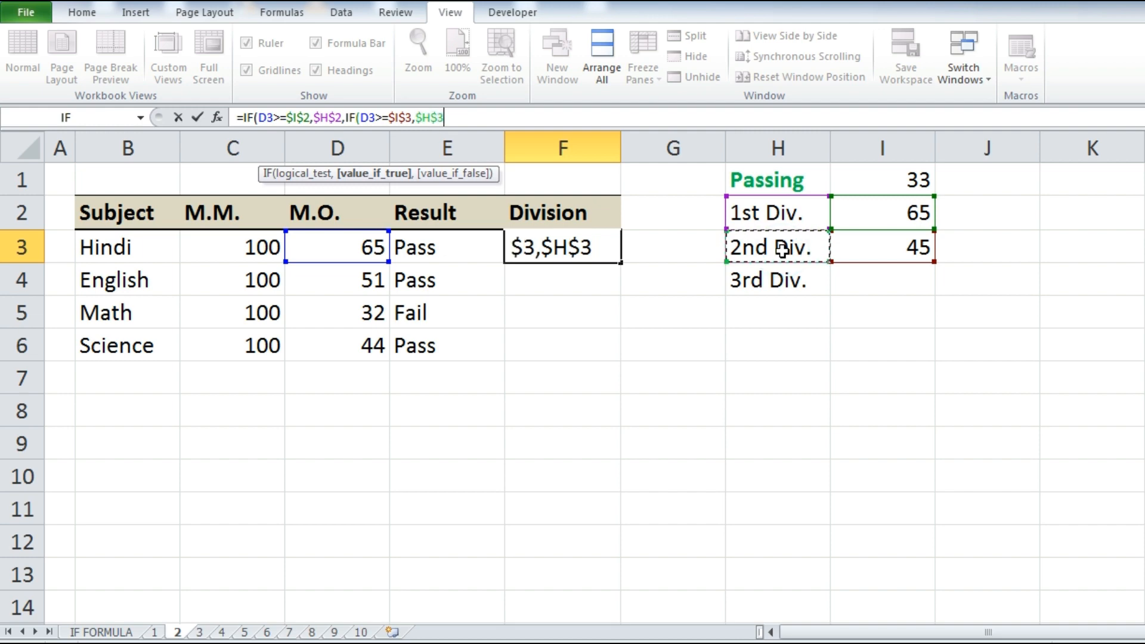
pyautogui.write(',')
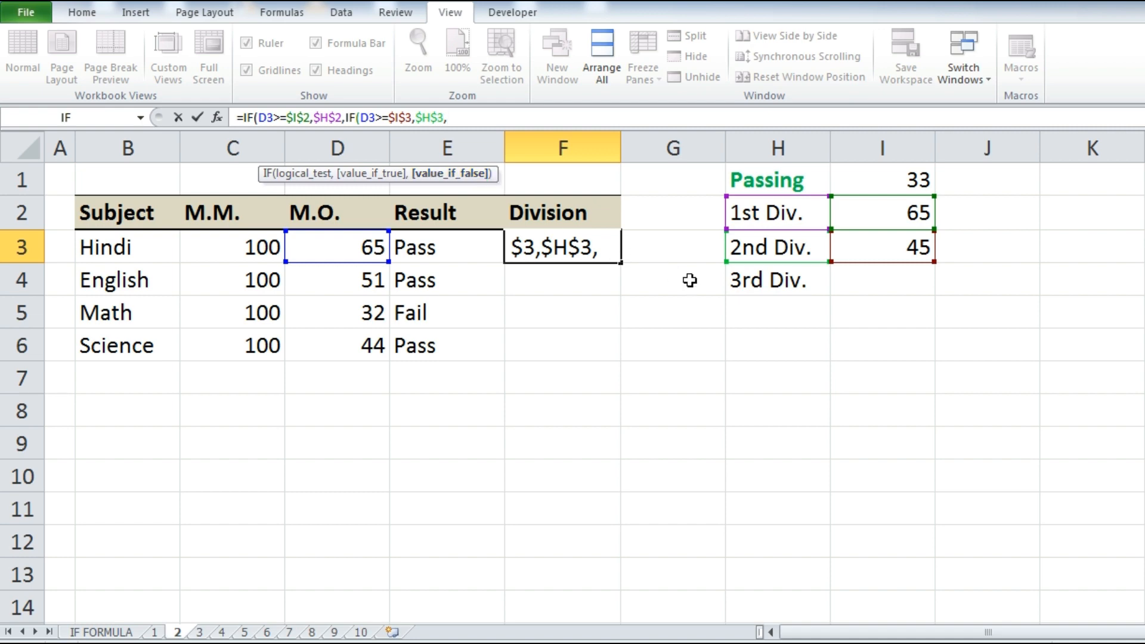
pyautogui.click(786, 280)
pyautogui.press('F4')
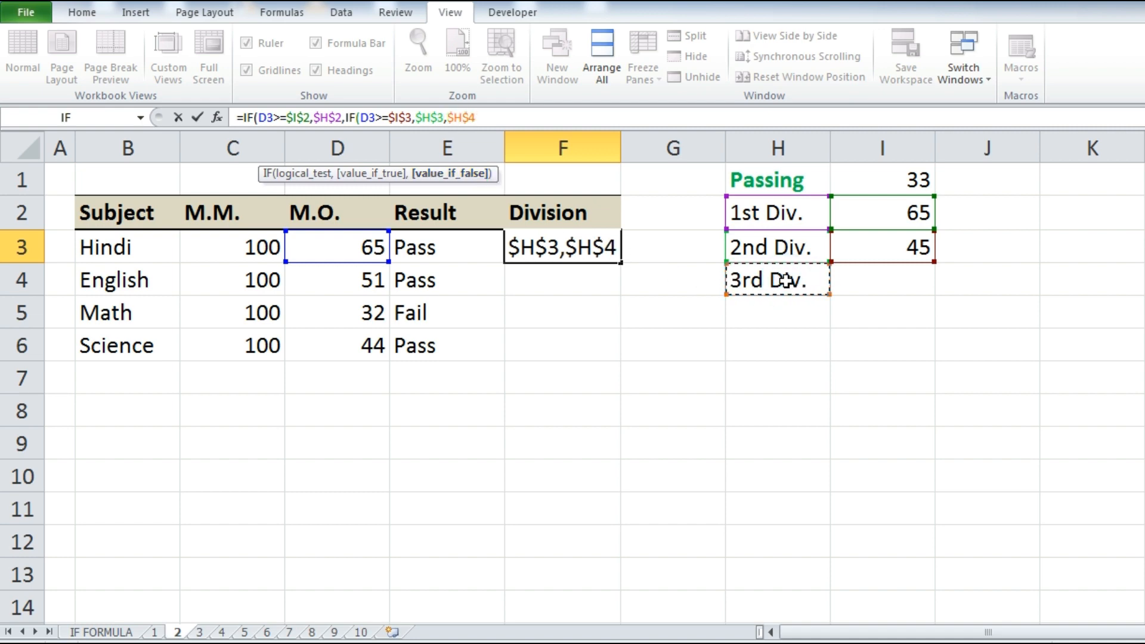
pyautogui.write(')')
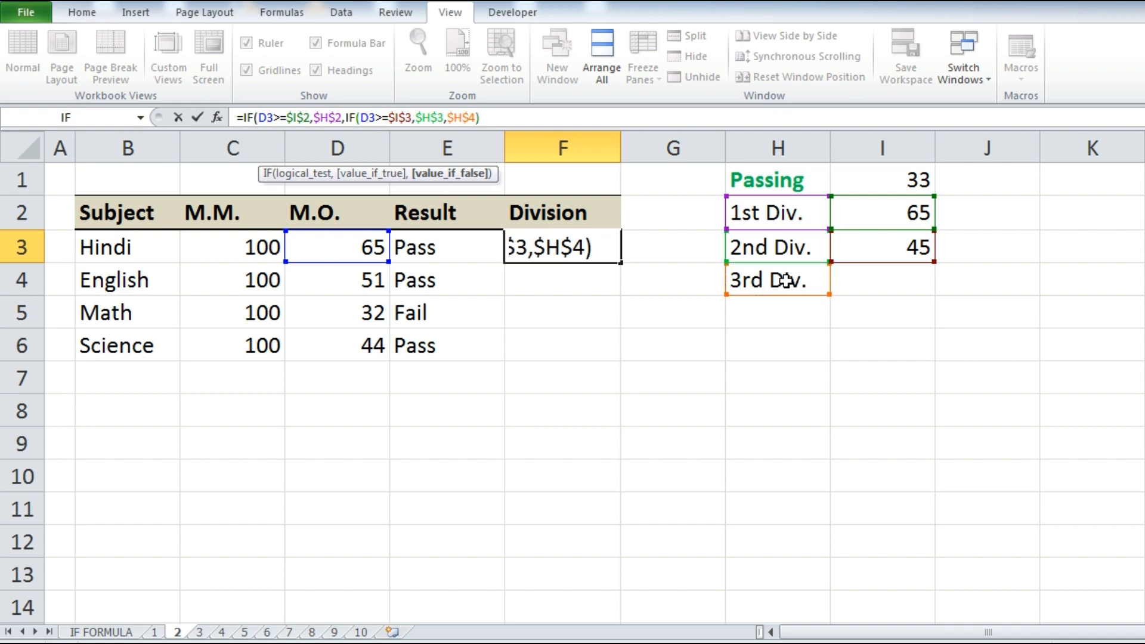
pyautogui.write(')')
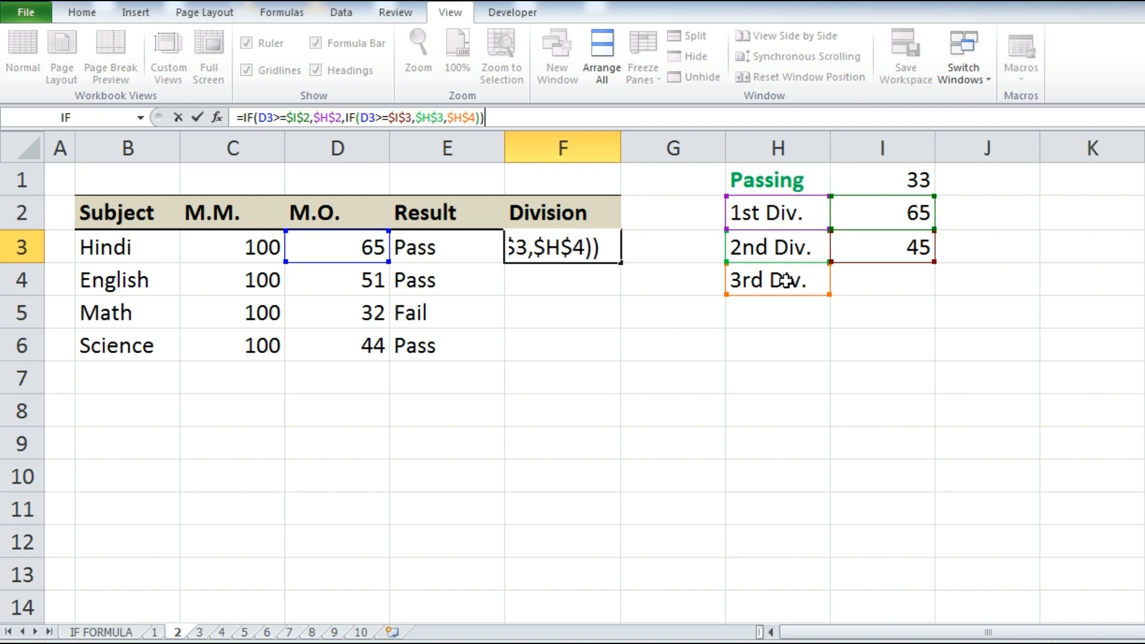
# Step: Enter the formula in F3, fill it down through F6 and check each subject's division
pyautogui.press('Return')
pyautogui.press('Up')
pyautogui.press('Up')
pyautogui.press('Down')
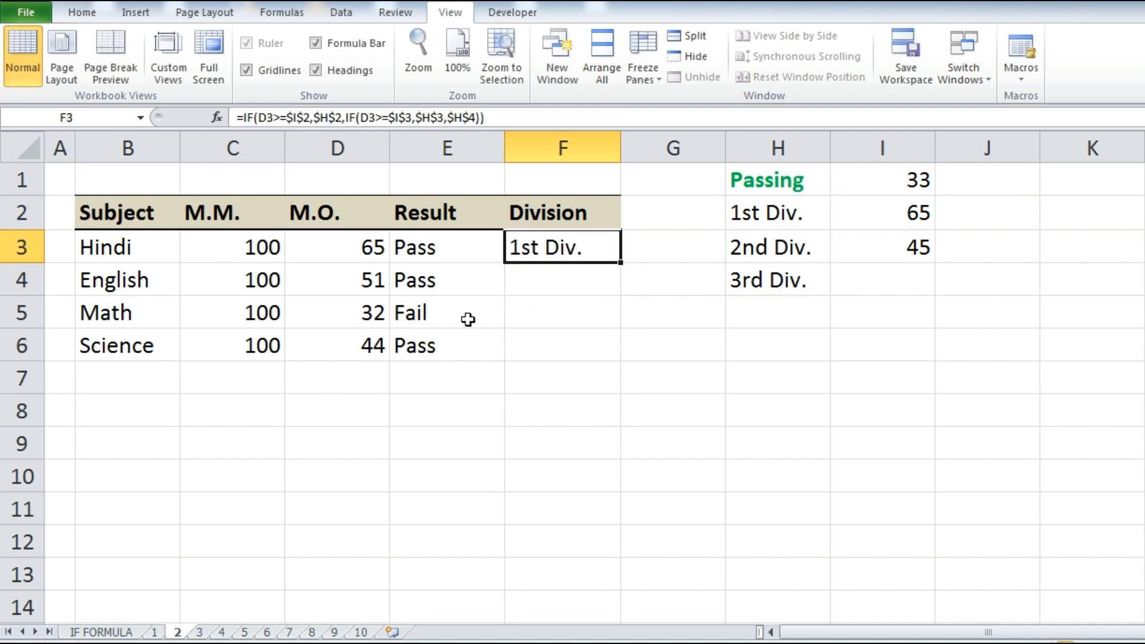
pyautogui.moveTo(621, 261); pyautogui.dragTo(622, 362)
pyautogui.click(535, 247)
pyautogui.click(538, 282)
pyautogui.click(545, 316)
pyautogui.click(546, 346)
# Step: Test the English division formula with marks of 64 and 66 in D4, and undo both mark changes
pyautogui.click(356, 283)
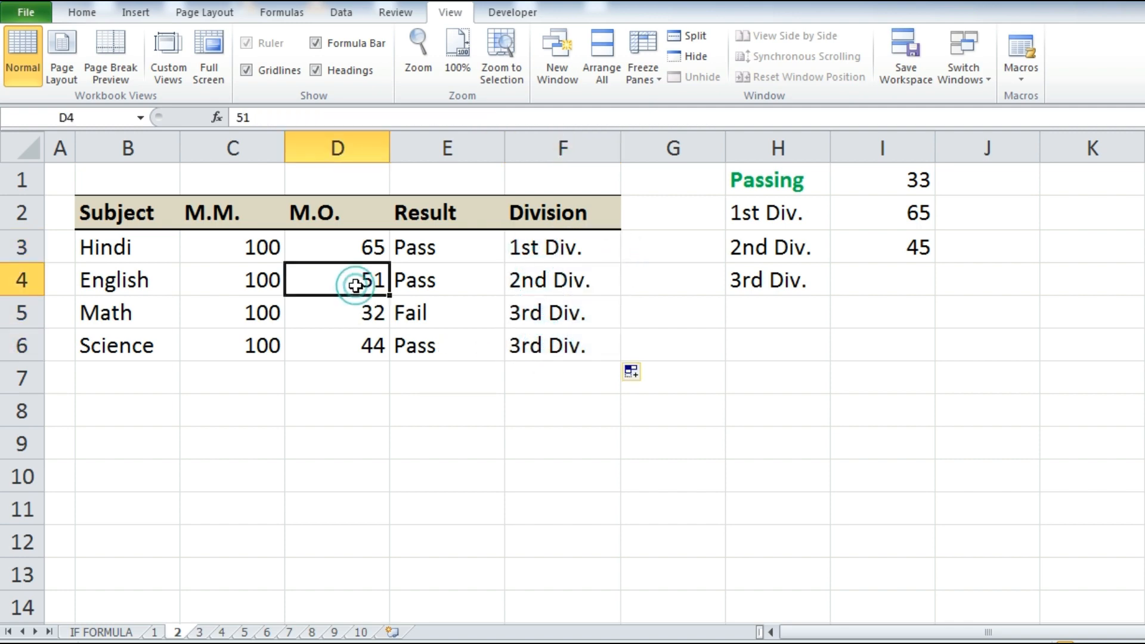
pyautogui.write('64')
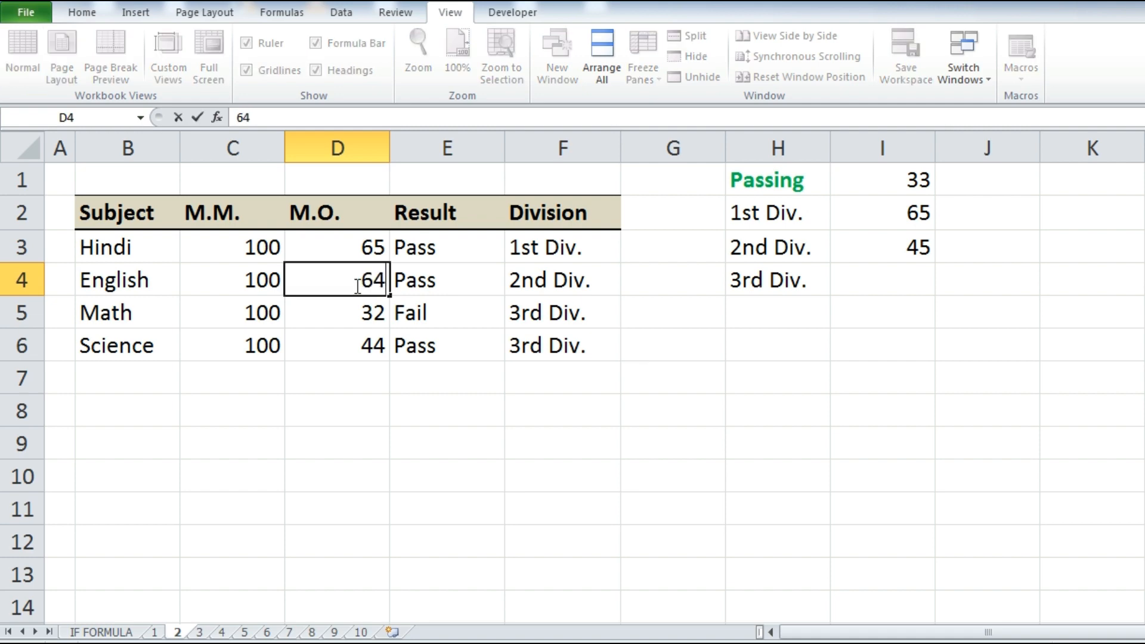
pyautogui.press('Return')
pyautogui.click(356, 284)
pyautogui.write('66')
pyautogui.press('Return')
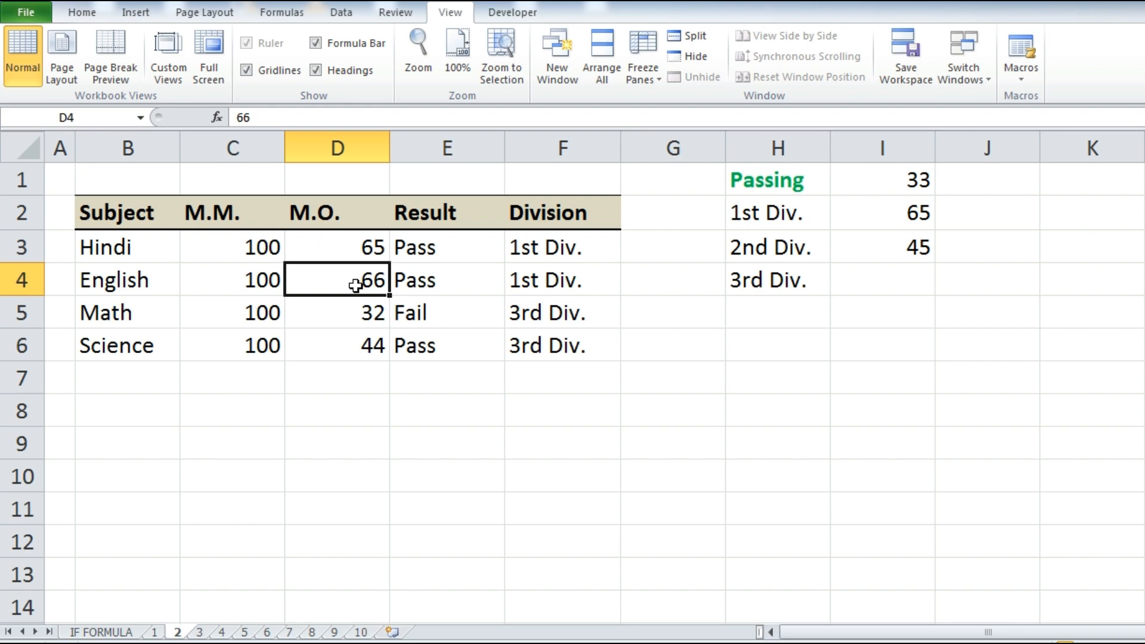
pyautogui.hotkey('ctrl', 'z')
pyautogui.hotkey('ctrl', 'z')
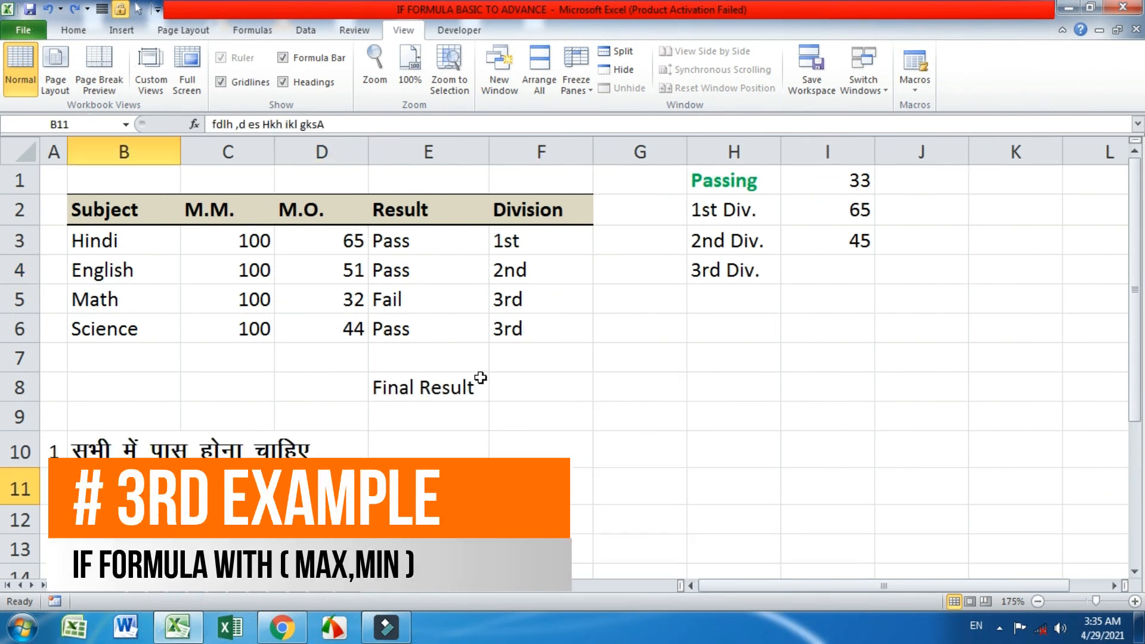
pyautogui.moveTo(107, 450); pyautogui.dragTo(119, 487)
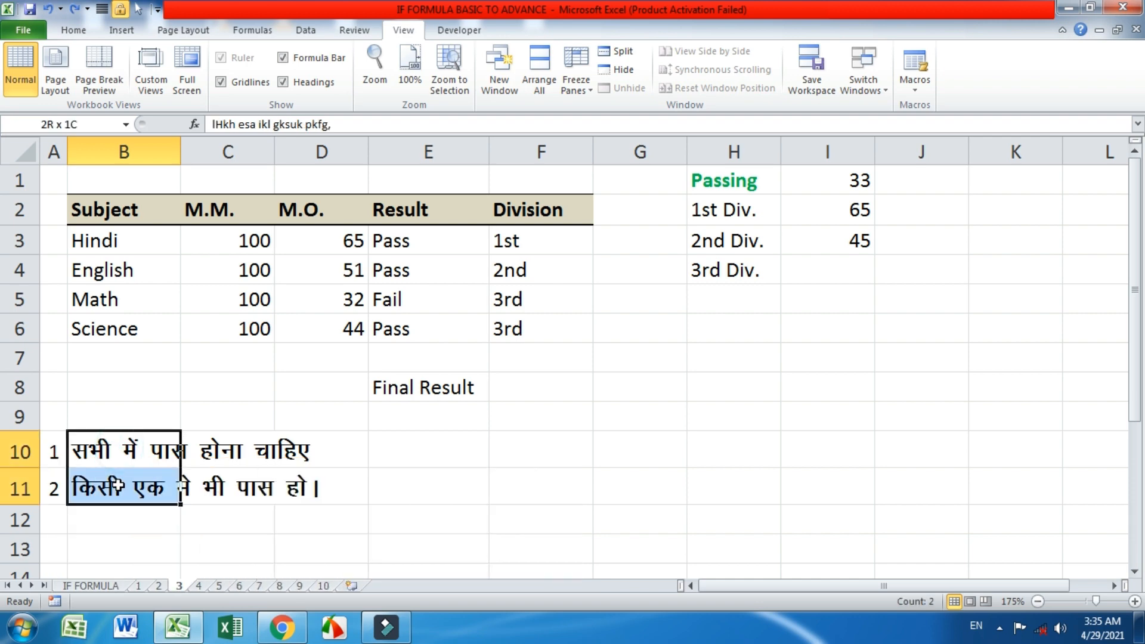
pyautogui.click(115, 440)
pyautogui.click(120, 414)
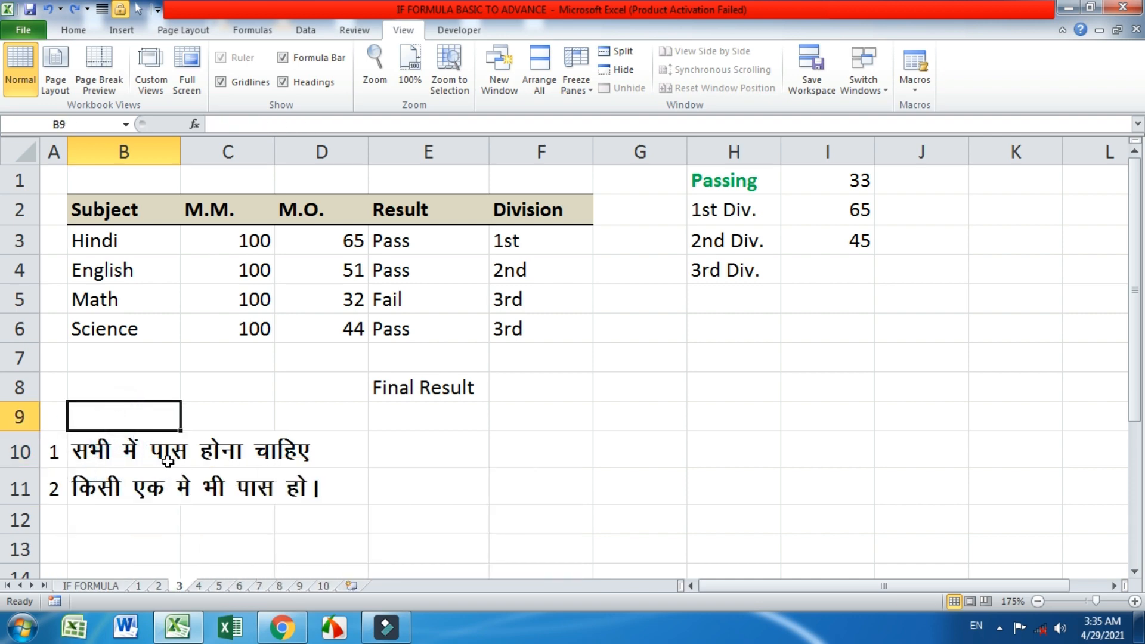
# Step: Outline the result cells F9 and F10 below the Final Result row with borders, one for each pass condition
pyautogui.click(529, 393)
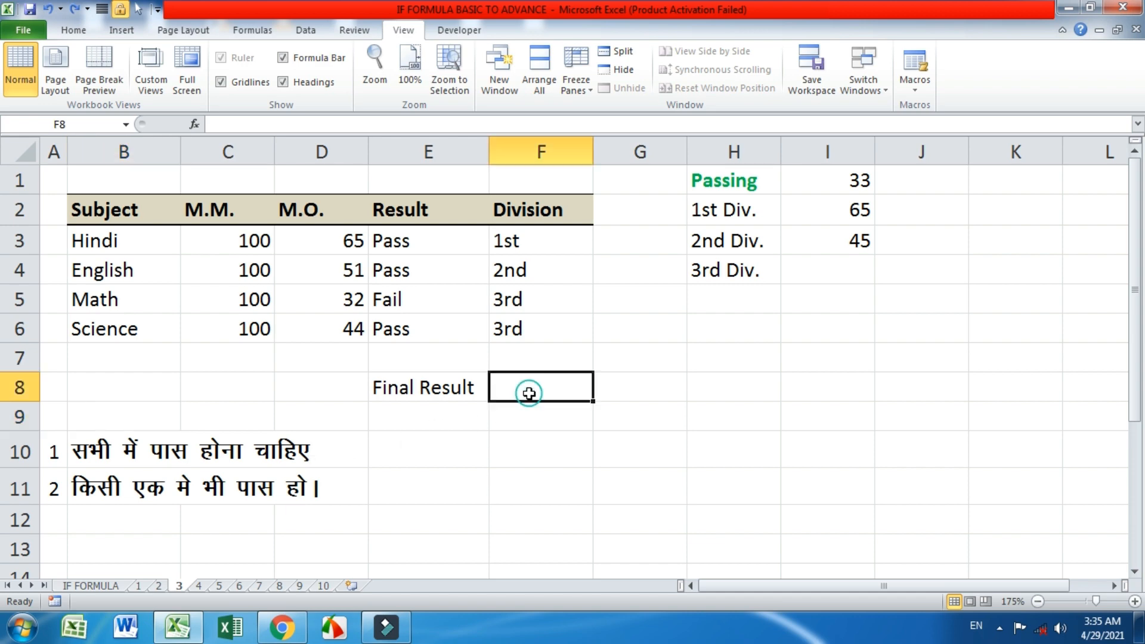
pyautogui.click(73, 29)
pyautogui.click(210, 84)
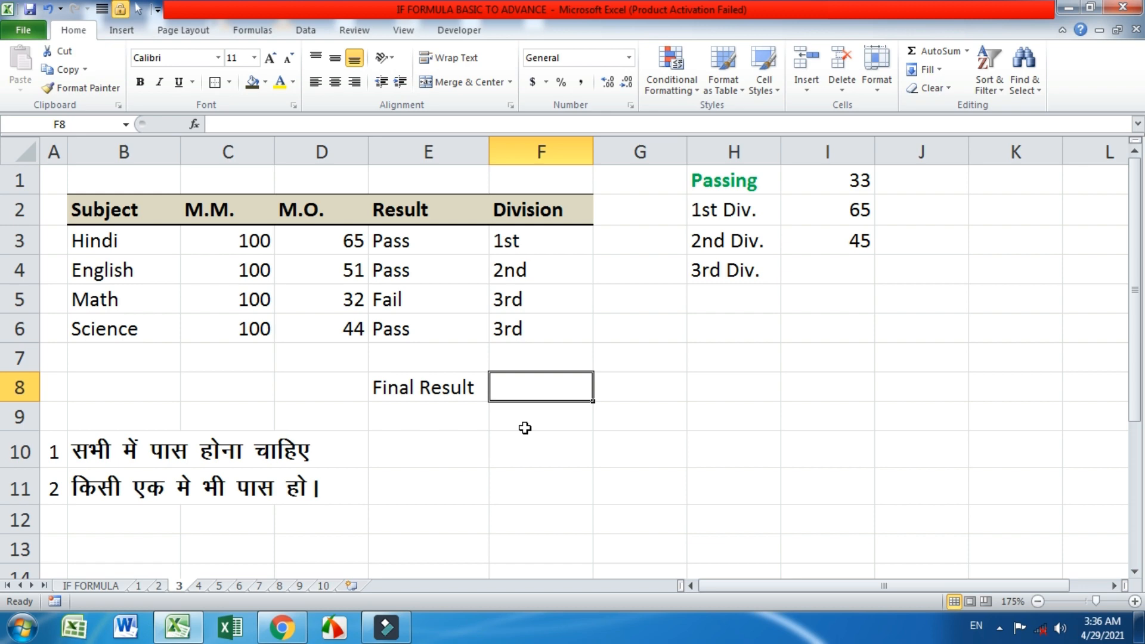
pyautogui.click(506, 445)
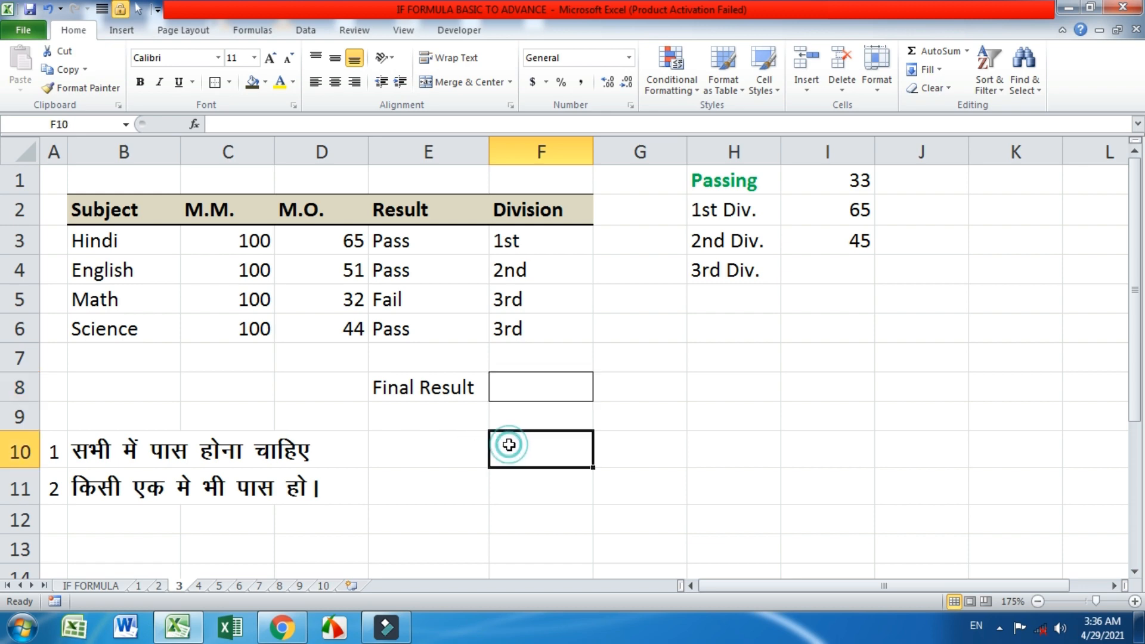
pyautogui.click(515, 395)
pyautogui.click(517, 423)
pyautogui.moveTo(518, 431); pyautogui.dragTo(516, 453)
pyautogui.click(513, 424)
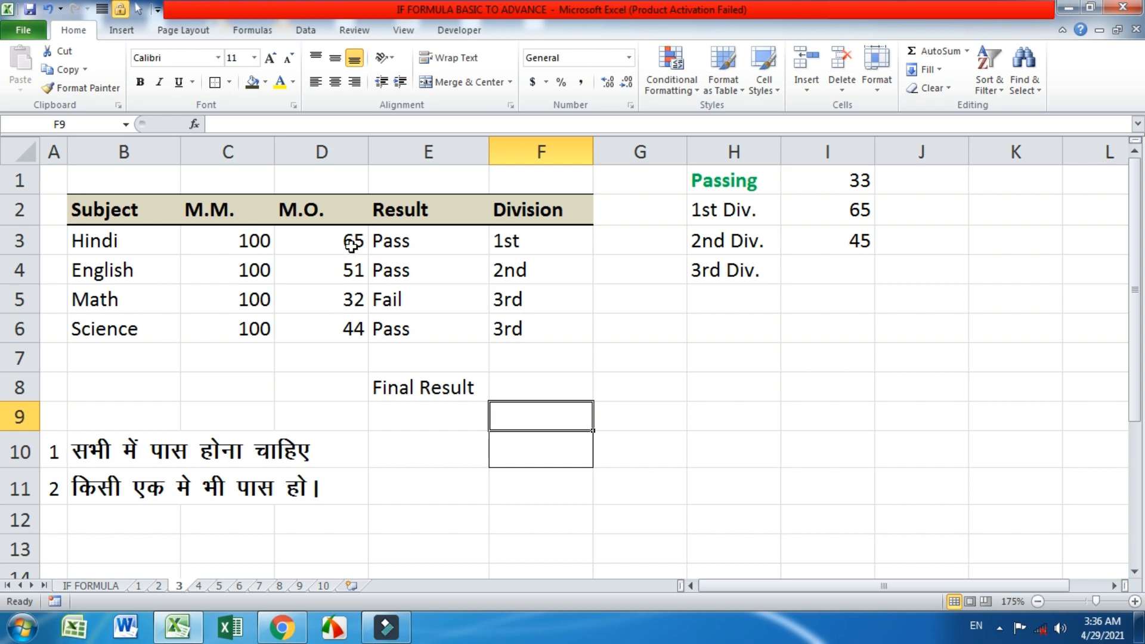
# Step: Enter =MIN(D3:D6) in F9 to find the lowest of the four subject marks
pyautogui.moveTo(353, 246); pyautogui.dragTo(350, 328)
pyautogui.click(501, 410)
pyautogui.write('=')
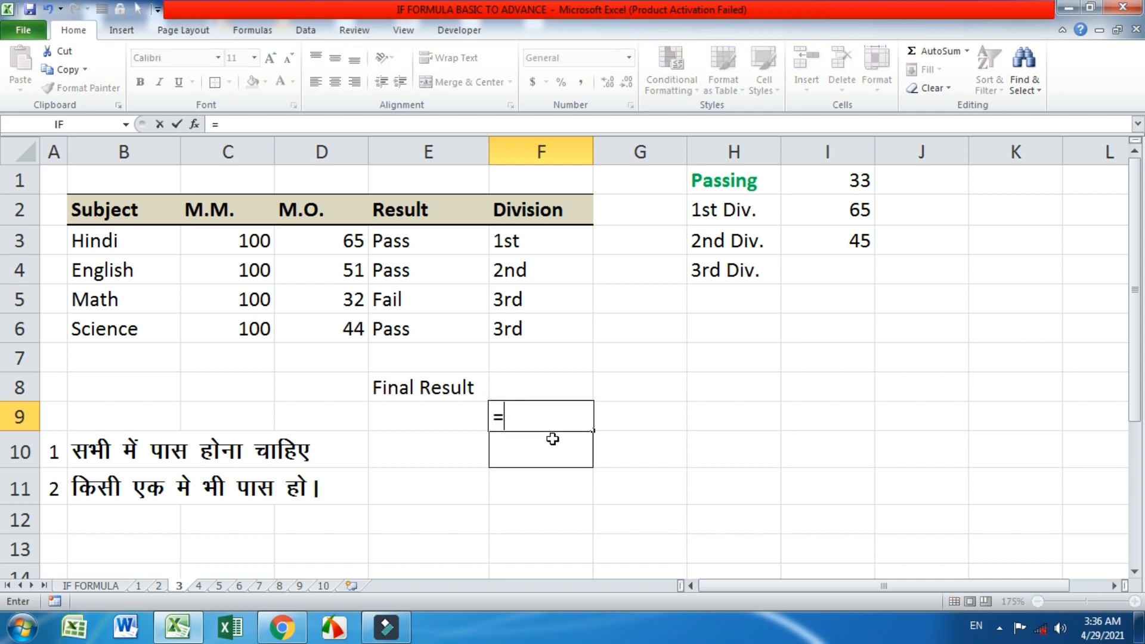
pyautogui.write('MA')
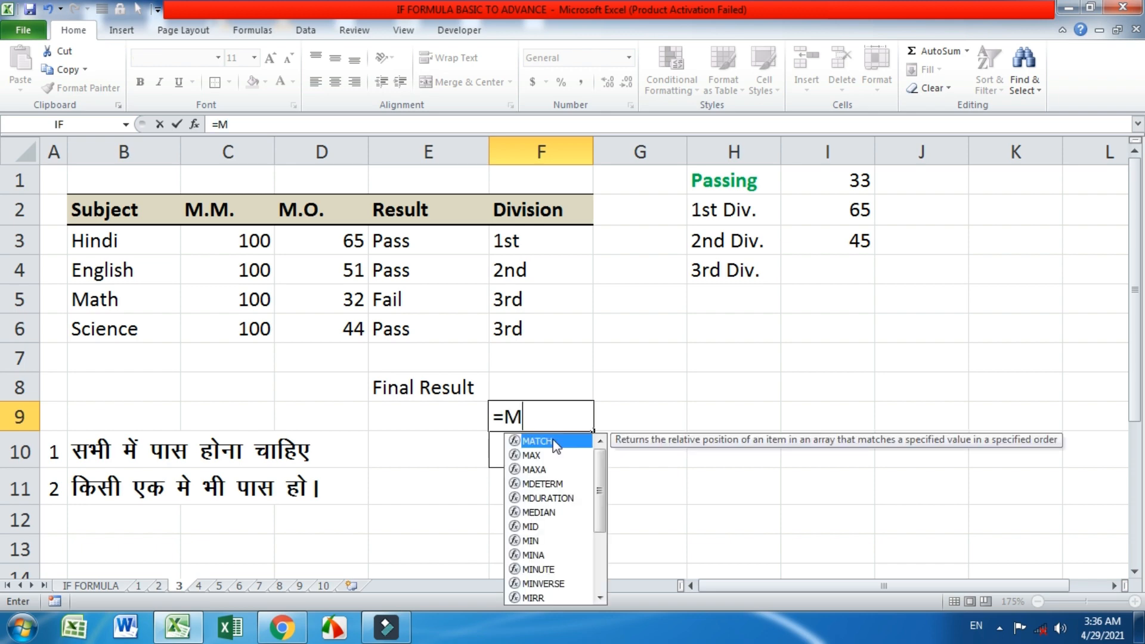
pyautogui.press('BackSpace')
pyautogui.press('BackSpace')
pyautogui.write('MIN(')
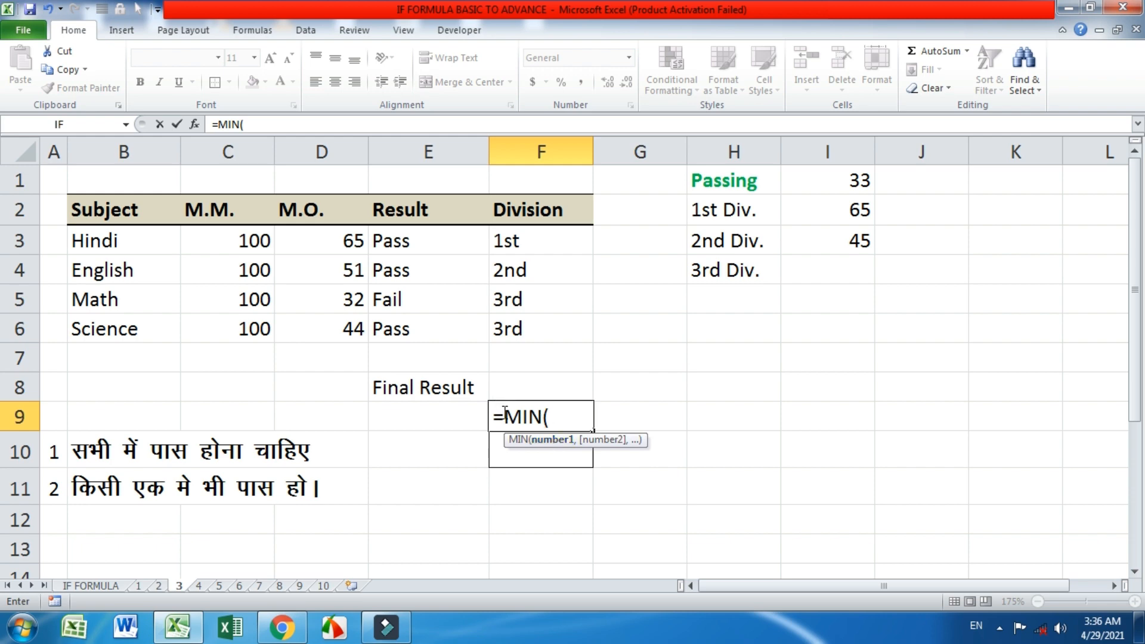
pyautogui.moveTo(346, 244); pyautogui.dragTo(351, 323)
pyautogui.write(')')
pyautogui.press('Return')
pyautogui.press('Up')
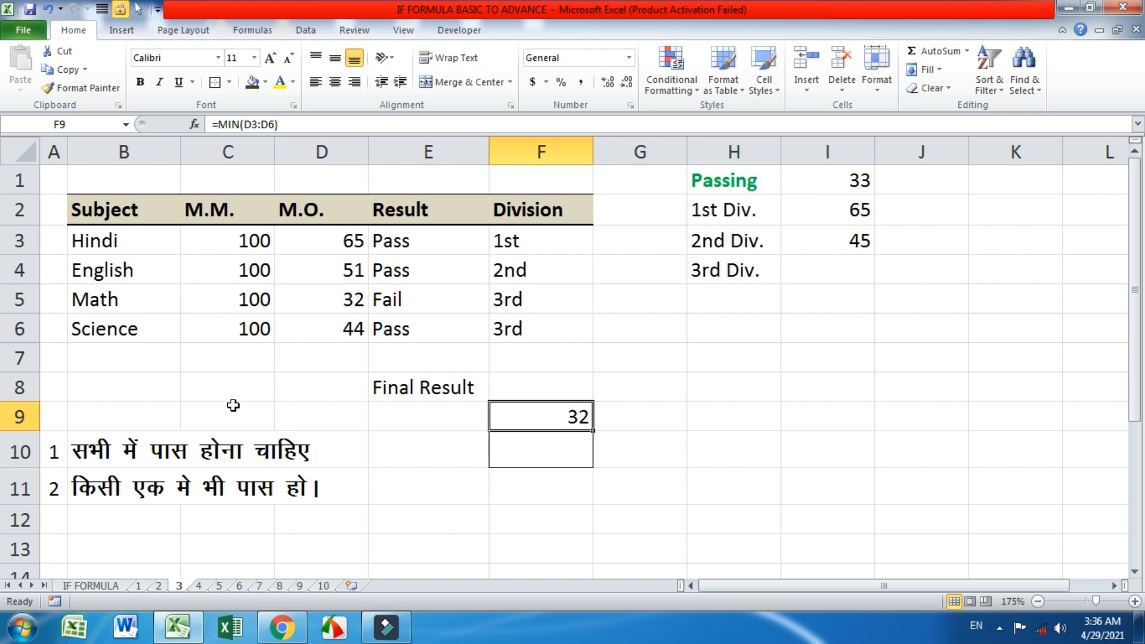
# Step: Wrap the MIN(D3:D6) expression in F9 in an IF function, making it the start of the logical test
pyautogui.doubleClick(512, 419)
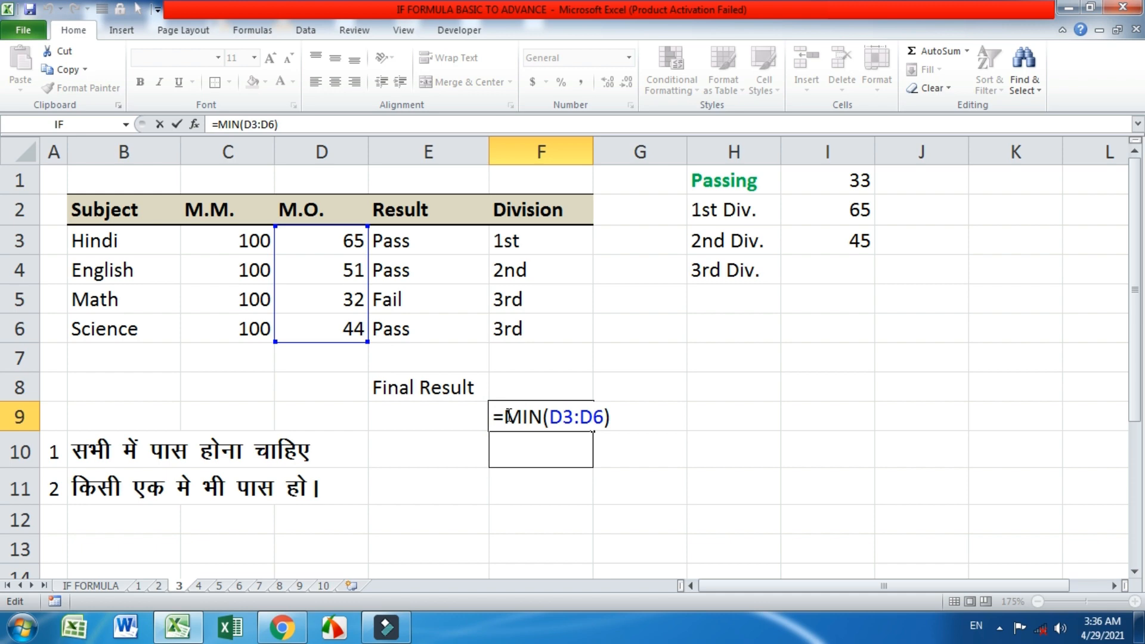
pyautogui.write('IF(')
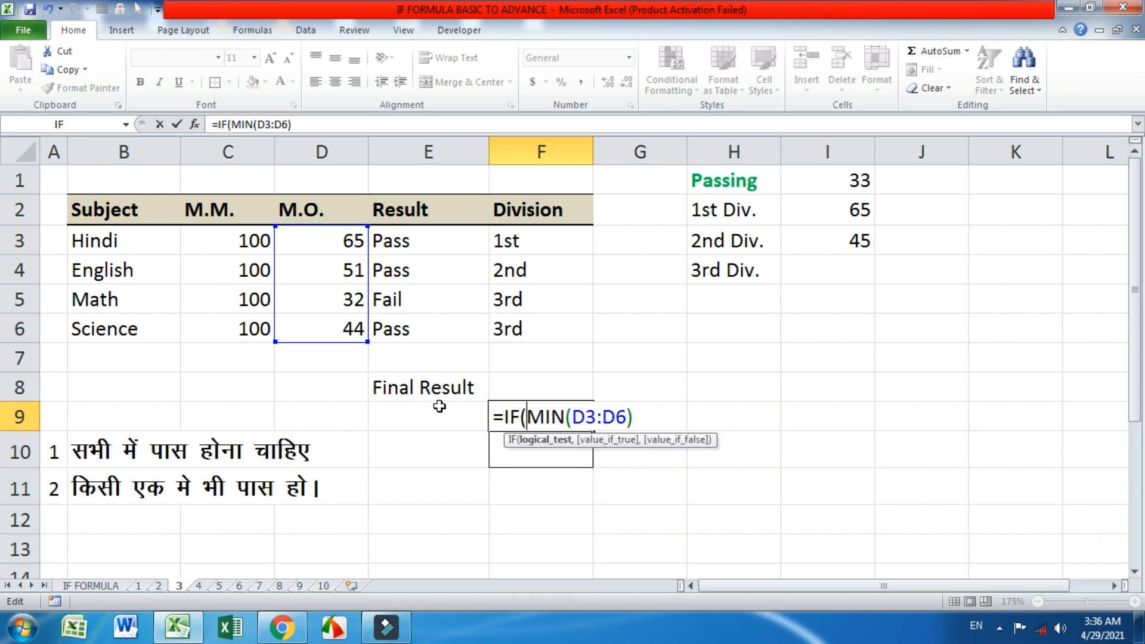
pyautogui.doubleClick(508, 416)
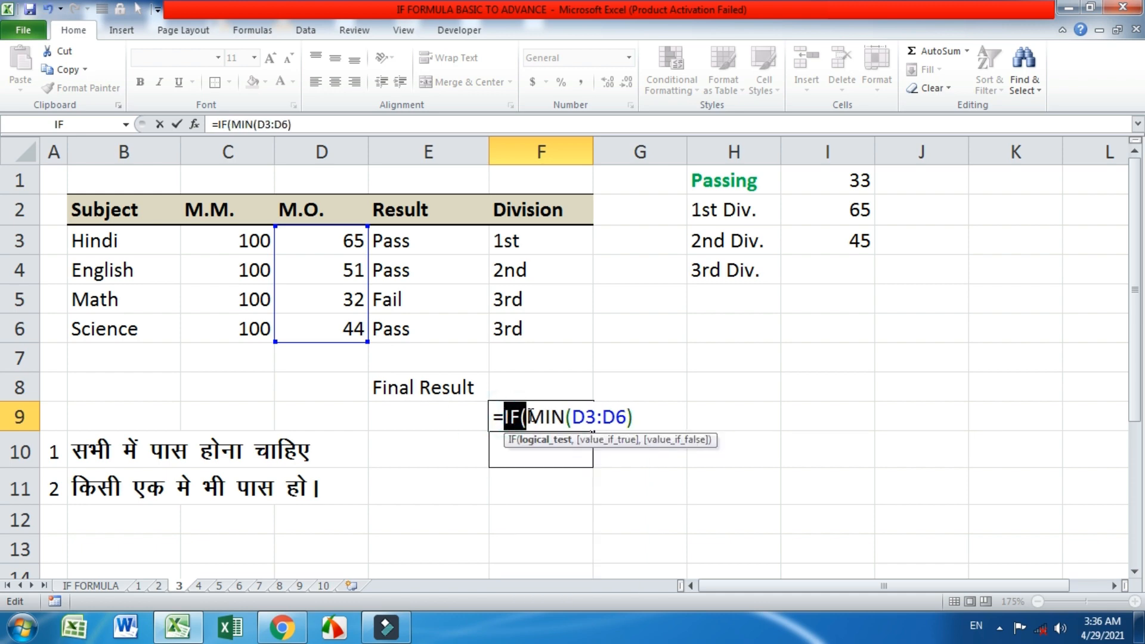
pyautogui.press('BackSpace')
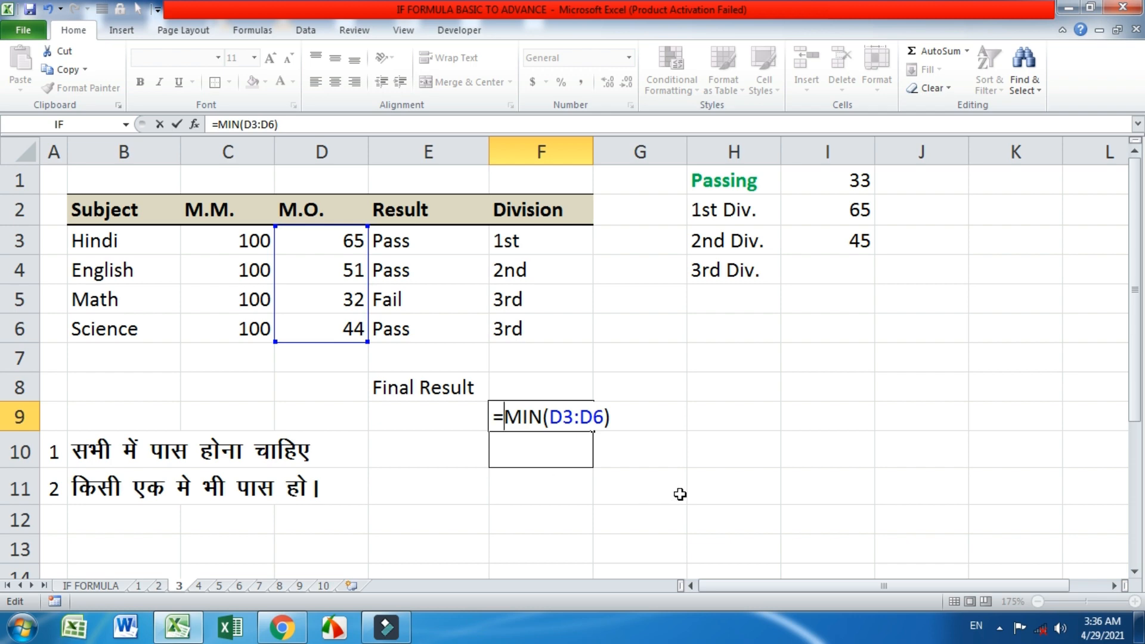
pyautogui.write('IF(')
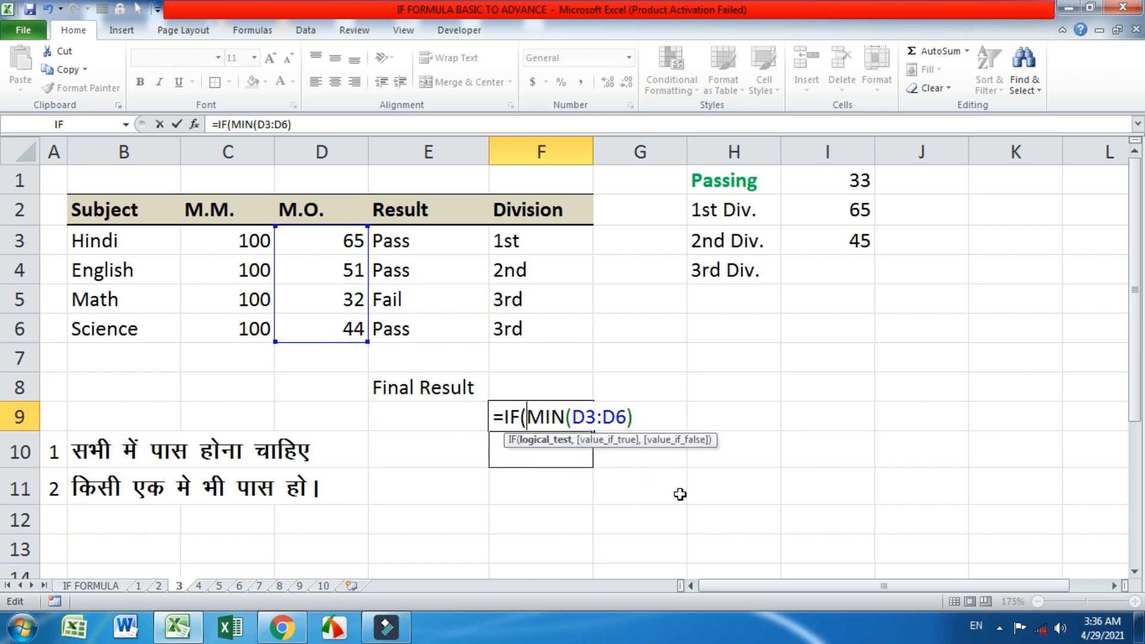
pyautogui.click(544, 440)
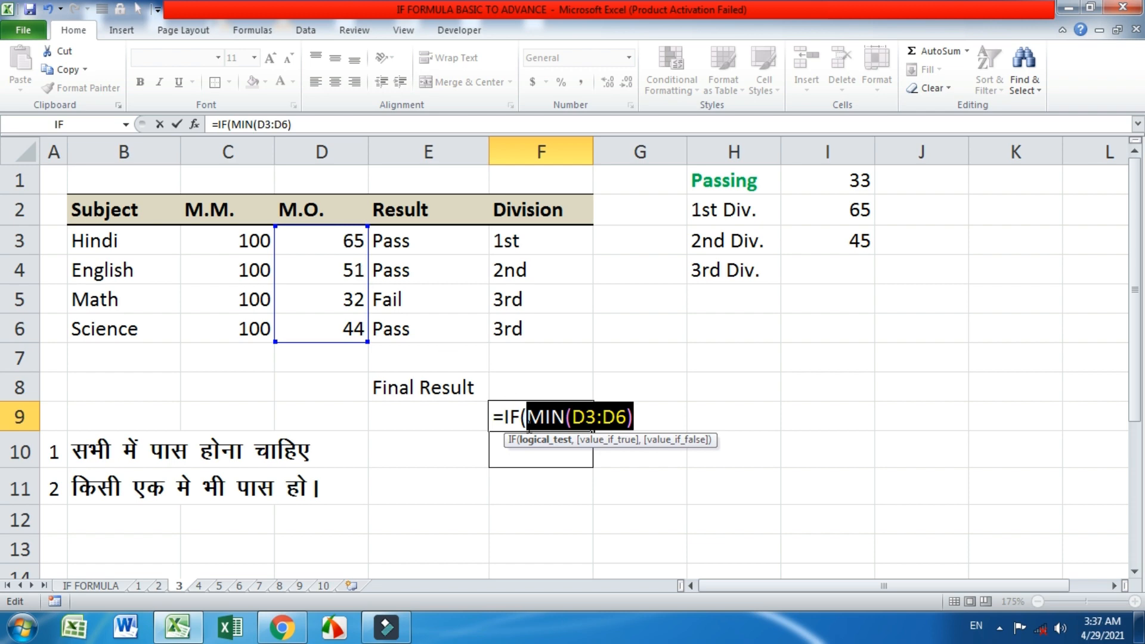
pyautogui.click(643, 416)
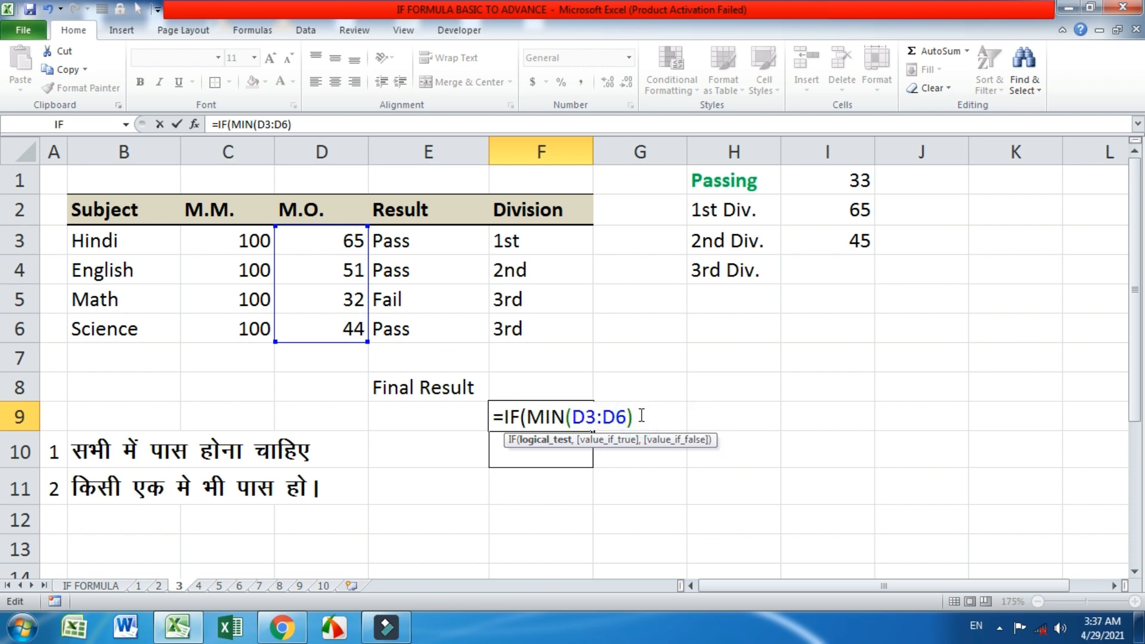
# Step: Complete the logical test by comparing the minimum mark with >= the absolute passing-mark reference $I$1
pyautogui.write('>=33,')
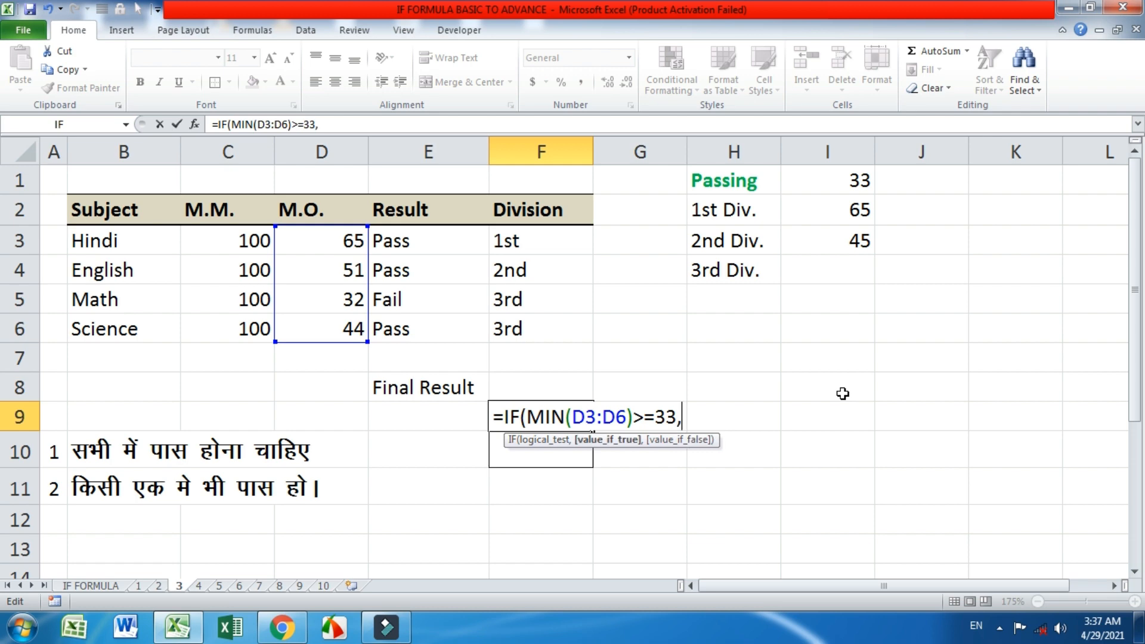
pyautogui.press('BackSpace')
pyautogui.press('BackSpace')
pyautogui.press('BackSpace')
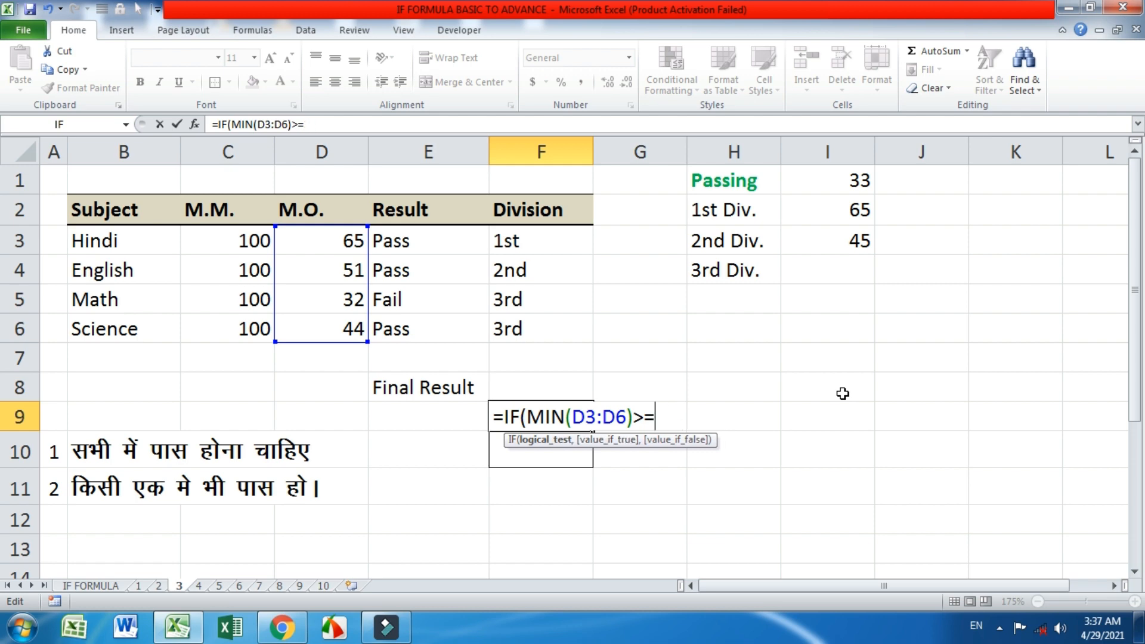
pyautogui.click(802, 181)
pyautogui.press('F4')
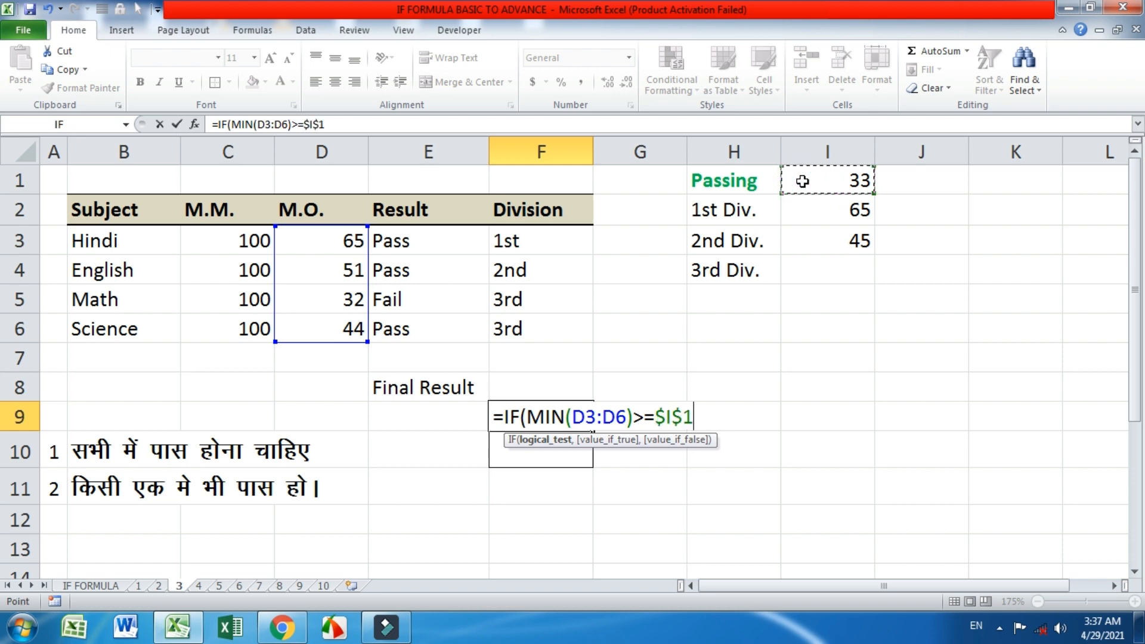
# Step: Set "PASS" as the value if true in the F9 formula
pyautogui.write(',"')
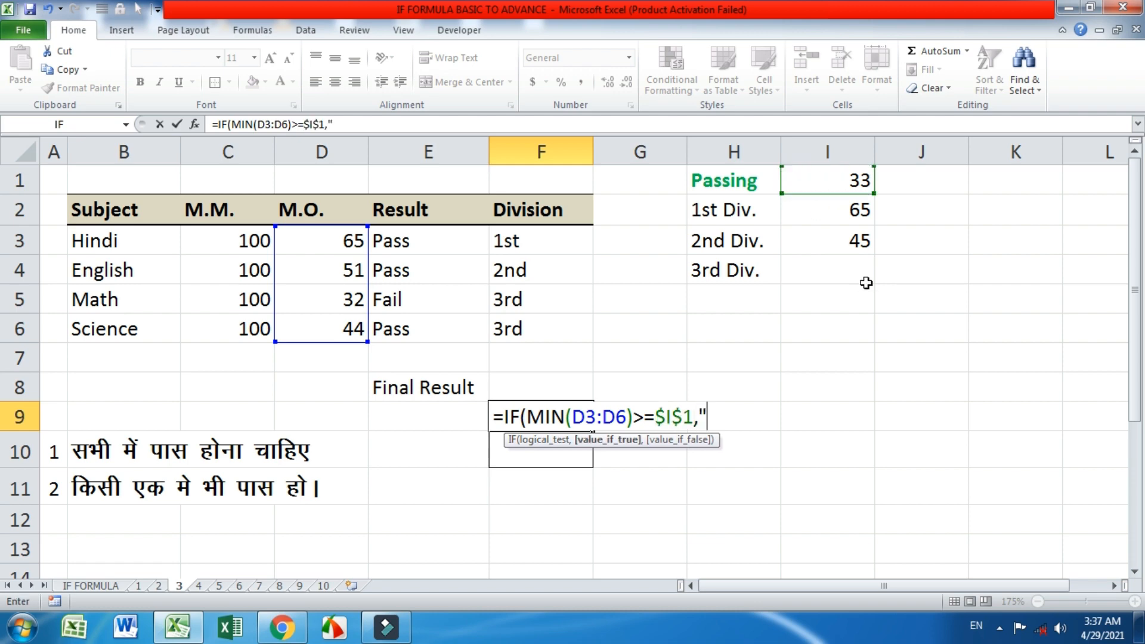
pyautogui.write('p')
pyautogui.press('BackSpace')
pyautogui.write('PASS",')
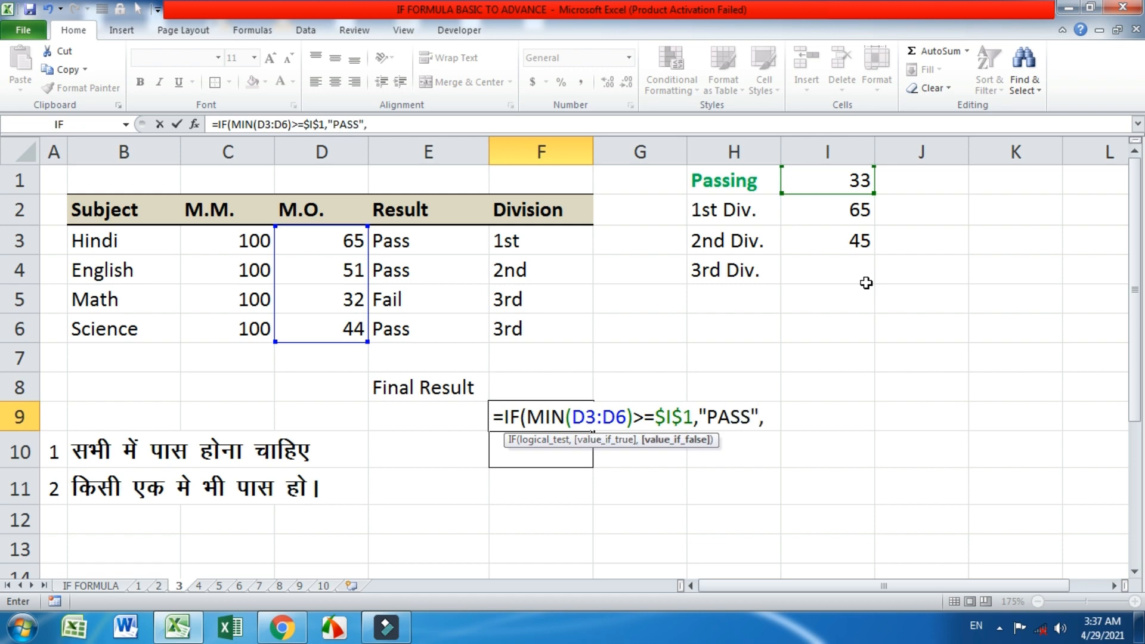
pyautogui.press('BackSpace')
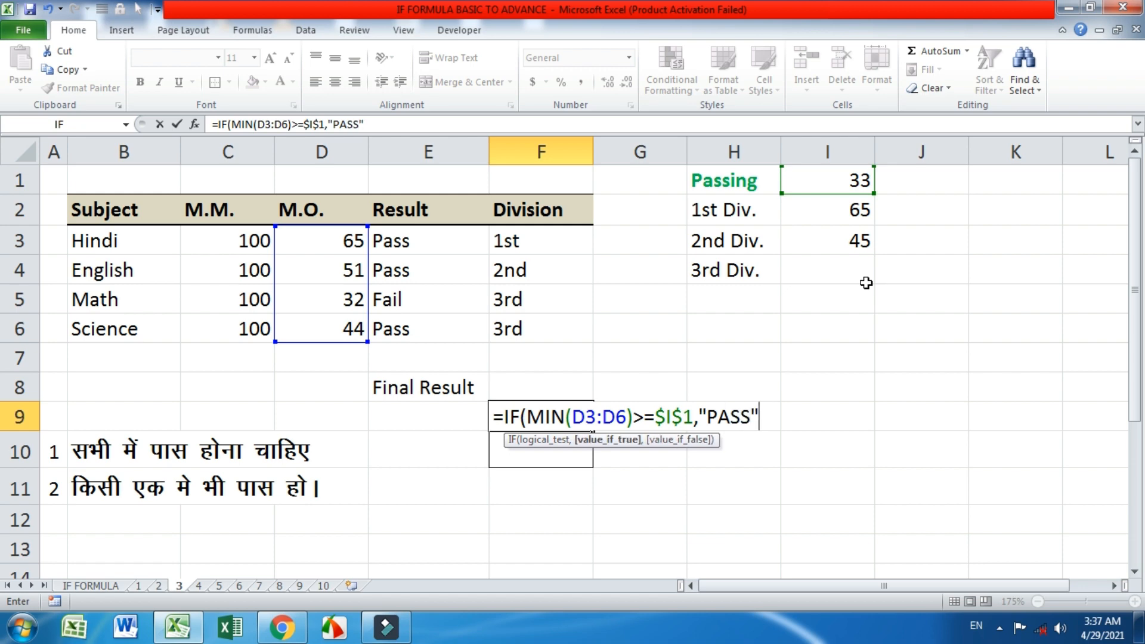
# Step: Set "FAIL" as the value if false, close the bracket and enter the formula in F9
pyautogui.write(',"FALSE')
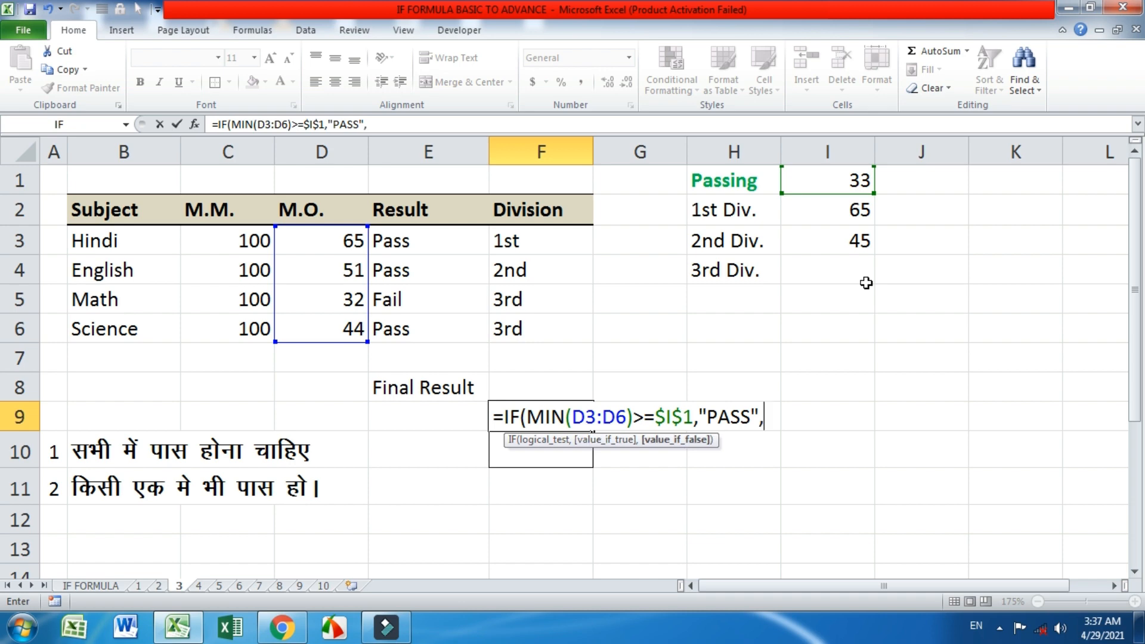
pyautogui.press('BackSpace')
pyautogui.press('BackSpace')
pyautogui.press('BackSpace')
pyautogui.write('IL")')
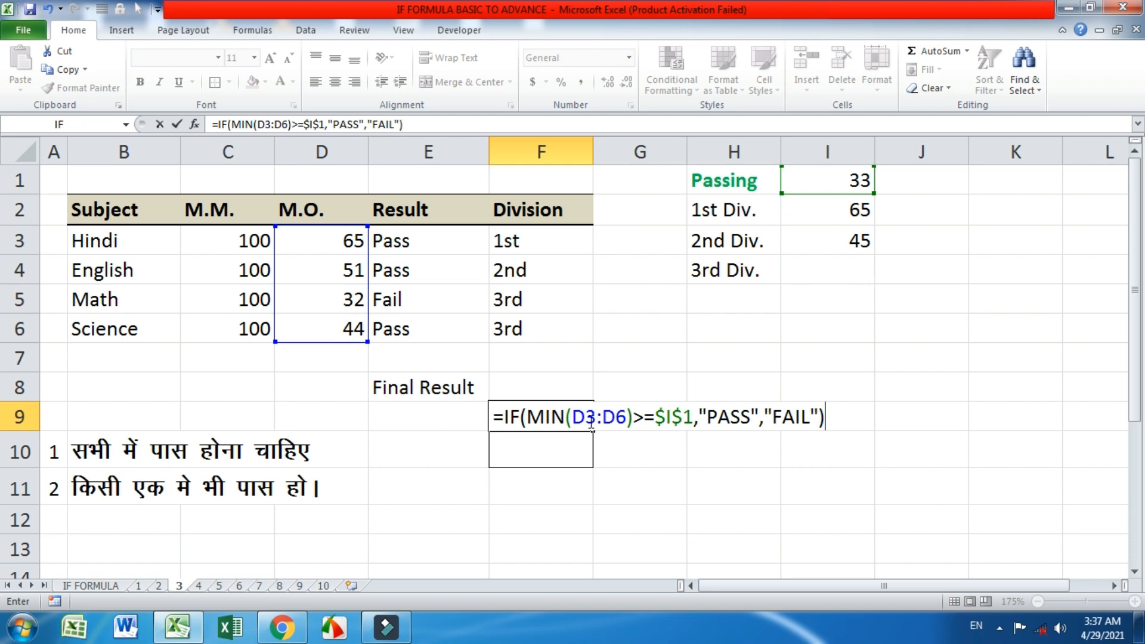
pyautogui.moveTo(626, 418); pyautogui.dragTo(526, 418)
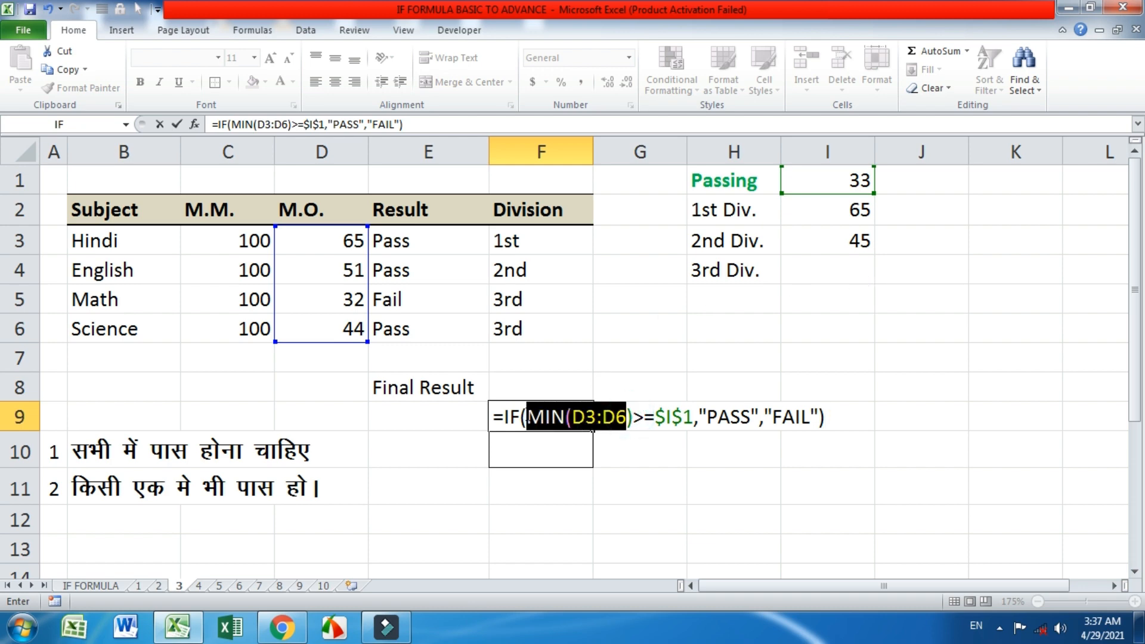
pyautogui.moveTo(634, 418); pyautogui.dragTo(527, 417)
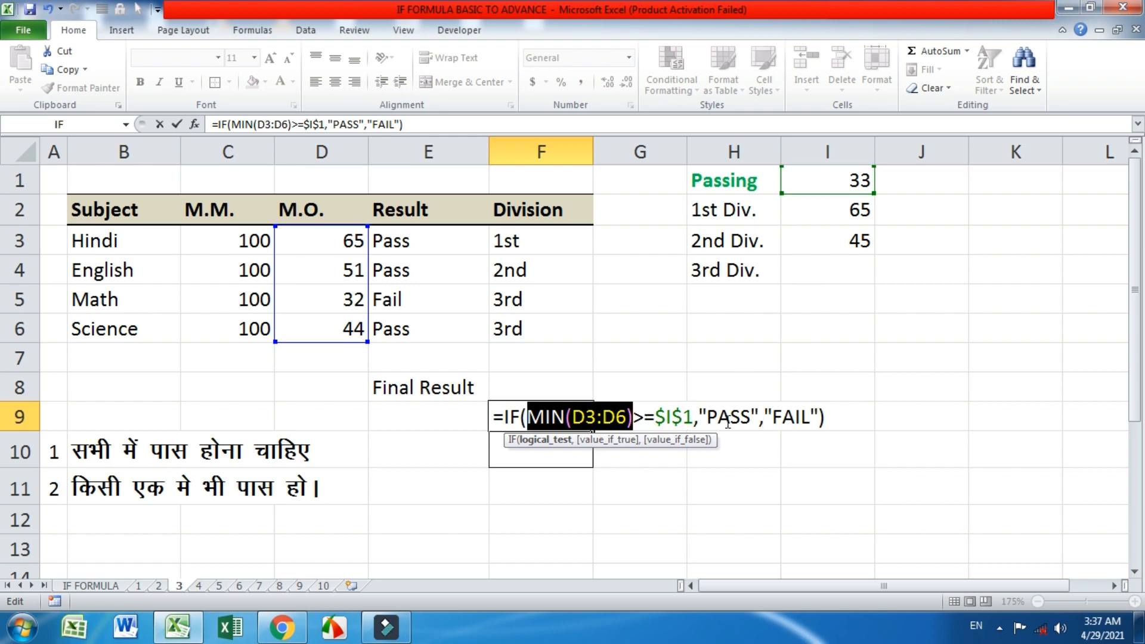
pyautogui.press('Return')
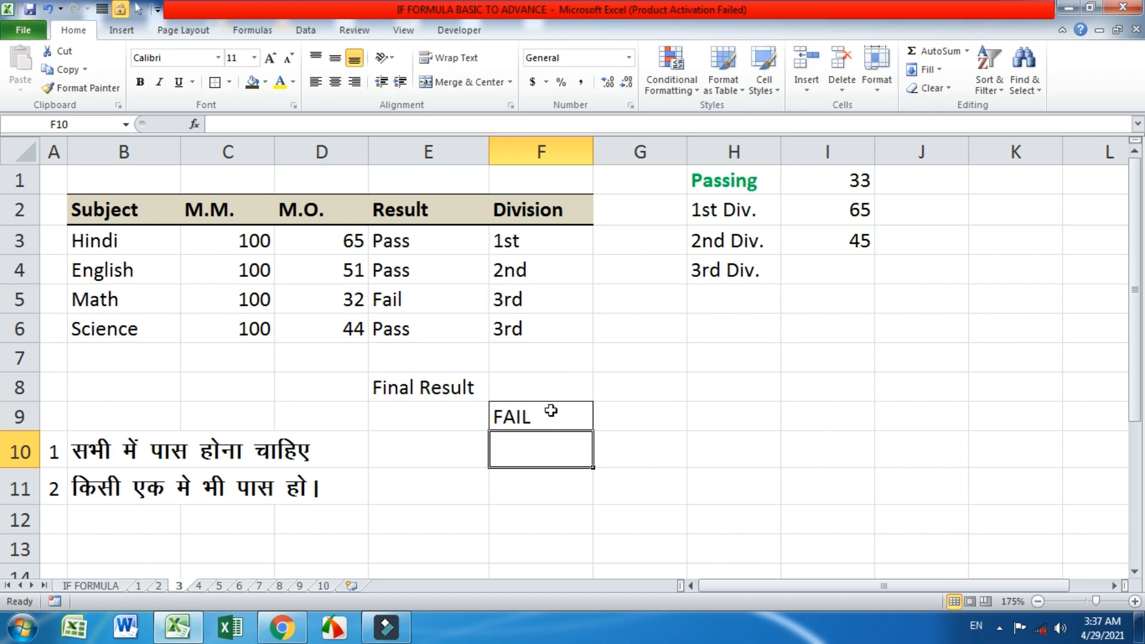
# Step: Test the final-result formula in F9 by setting the Math mark in D5 to 38 and restoring it to 32
pyautogui.click(338, 294)
pyautogui.write('38')
pyautogui.press('Return')
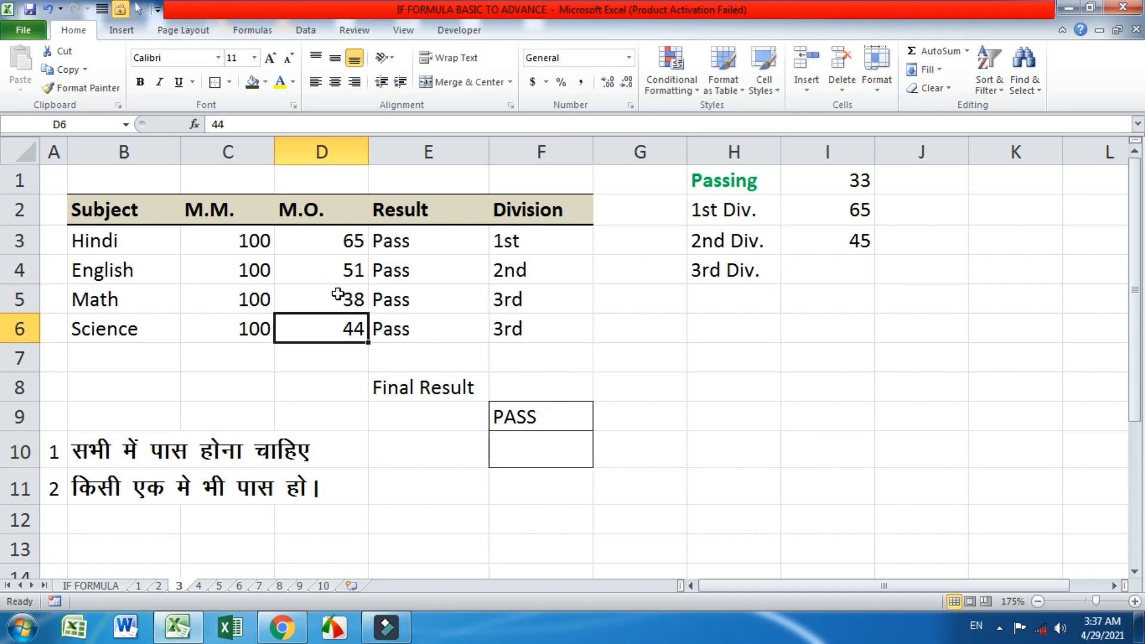
pyautogui.click(567, 416)
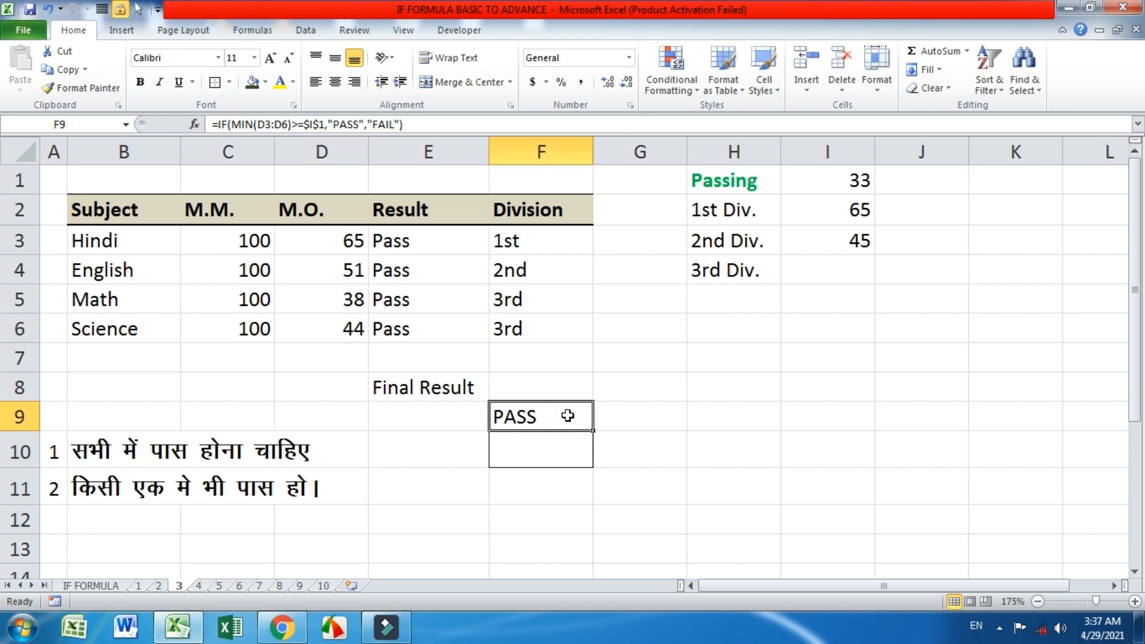
pyautogui.click(356, 304)
pyautogui.write('32')
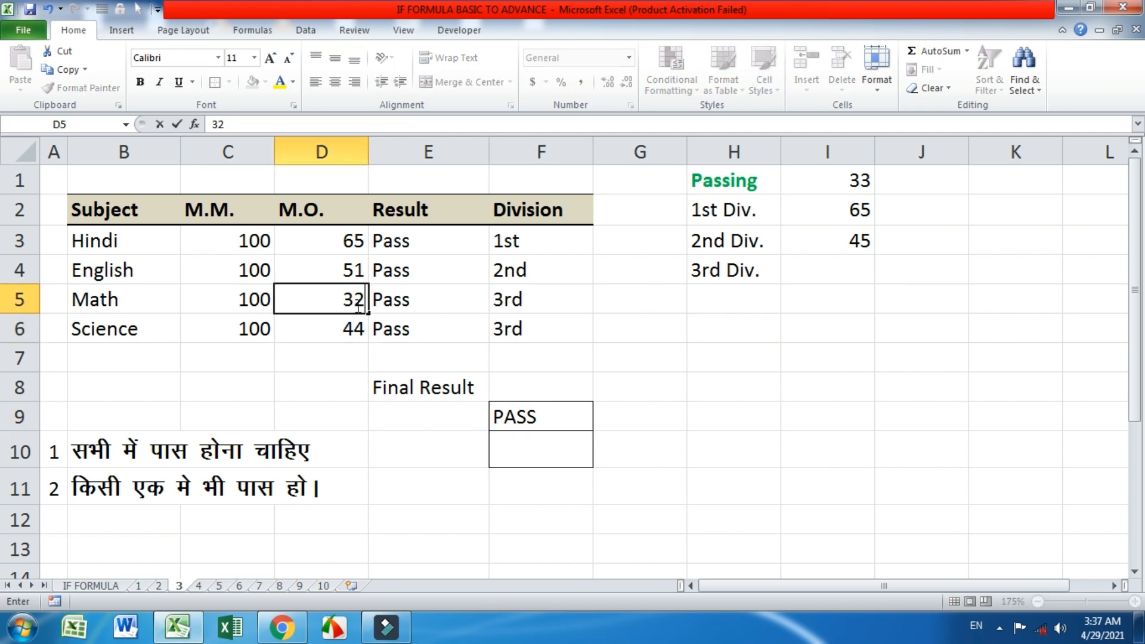
pyautogui.press('Return')
# Step: Enter =MAX(D3:D6) in F10 to find the highest of the four obtained marks
pyautogui.click(519, 449)
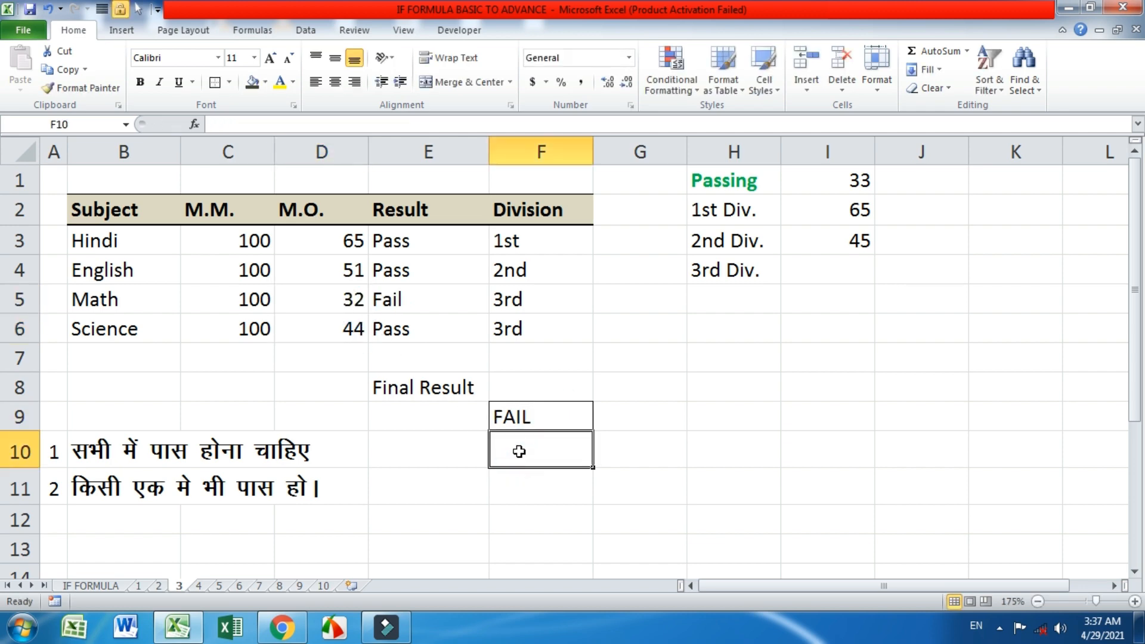
pyautogui.click(356, 242)
pyautogui.moveTo(355, 257); pyautogui.dragTo(349, 328)
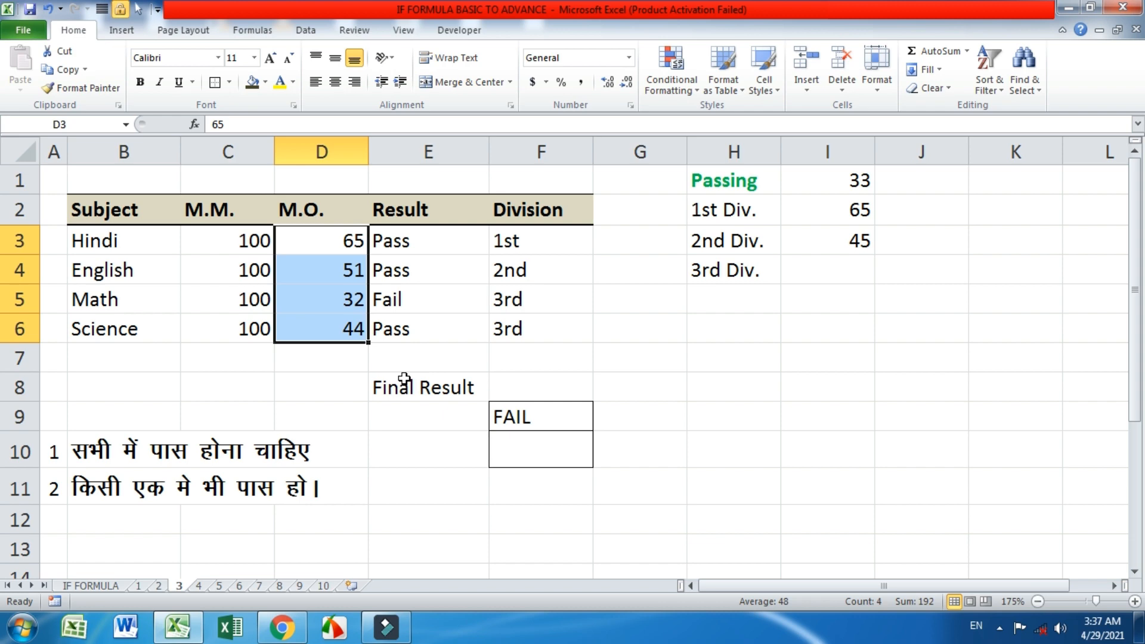
pyautogui.click(529, 451)
pyautogui.write('=')
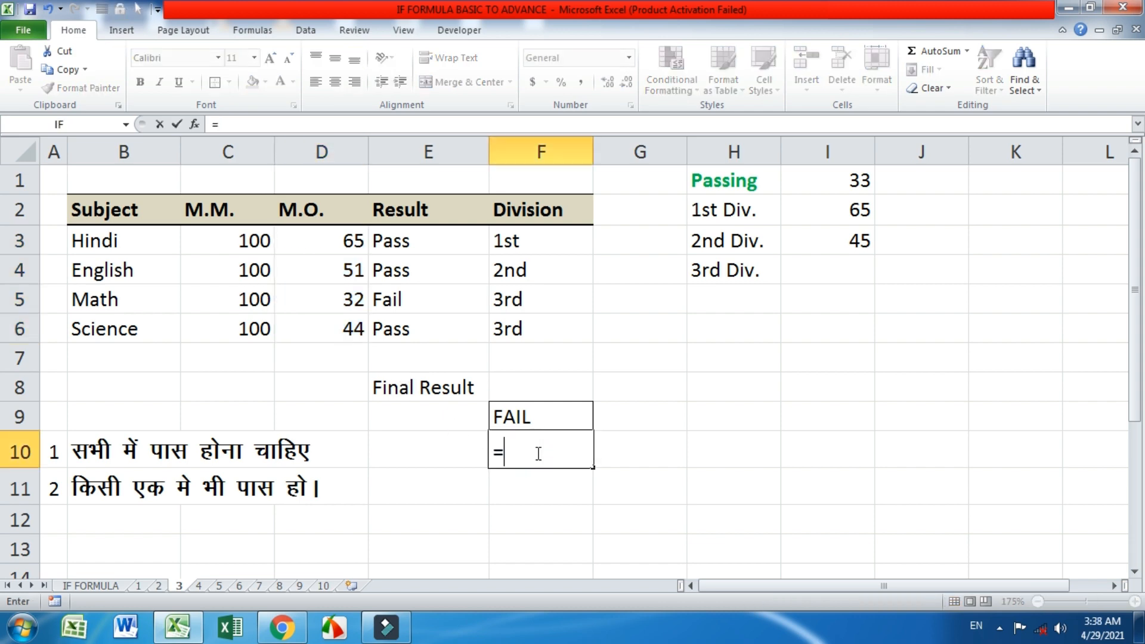
pyautogui.write('MAX(')
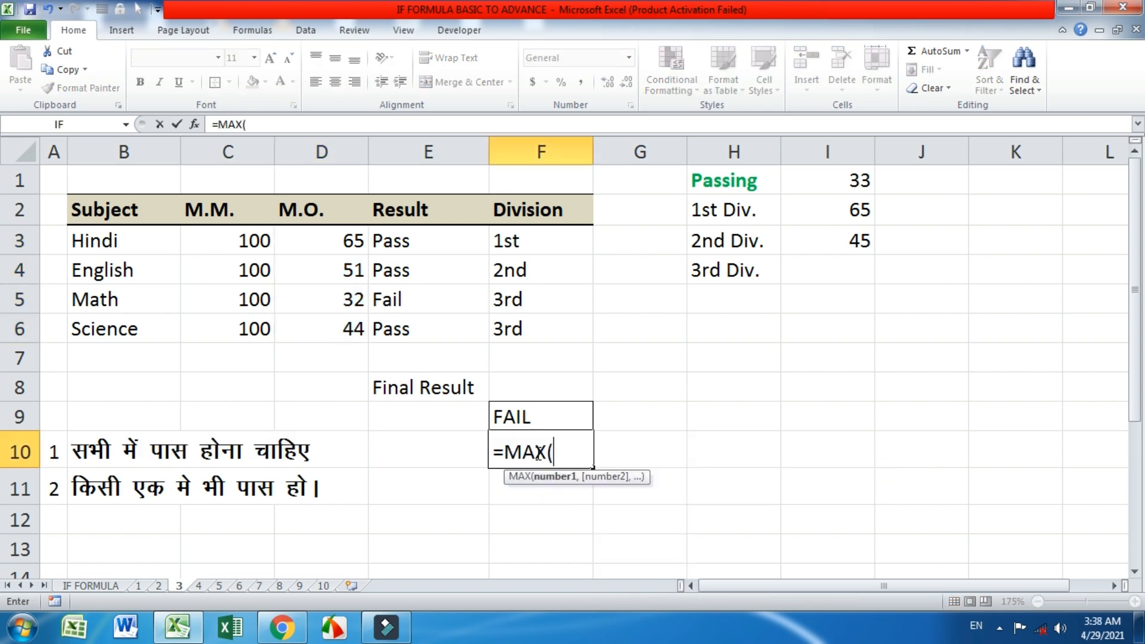
pyautogui.moveTo(351, 239); pyautogui.dragTo(353, 329)
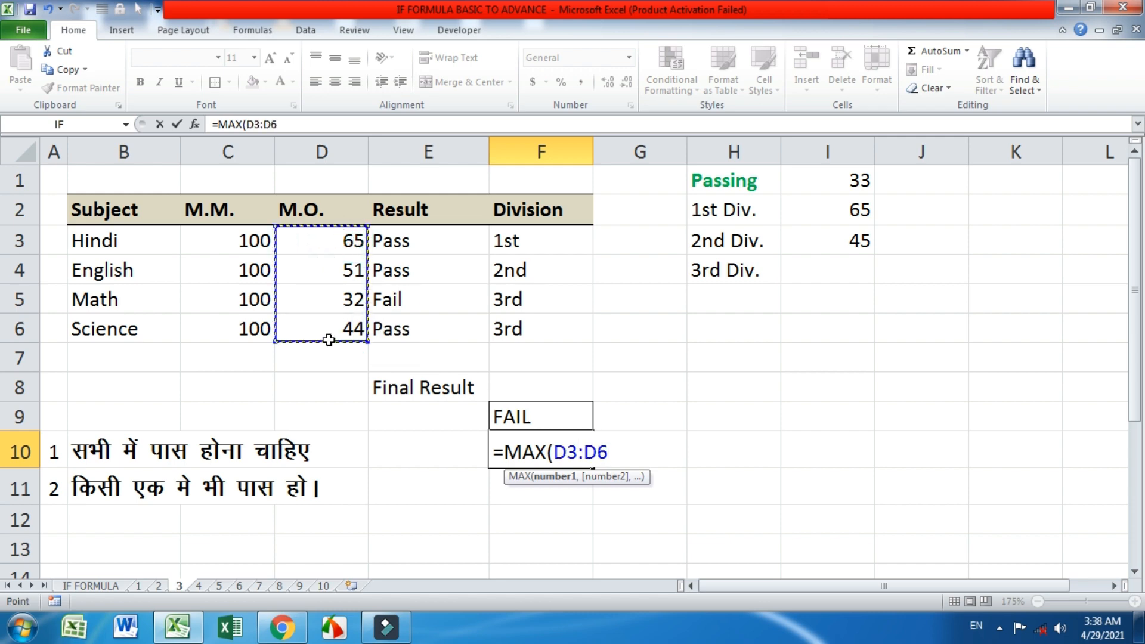
pyautogui.press('Return')
# Step: Wrap the MAX(D3:D6) expression in F10 in an IF function and complete its logical test with >=$I$1
pyautogui.doubleClick(535, 451)
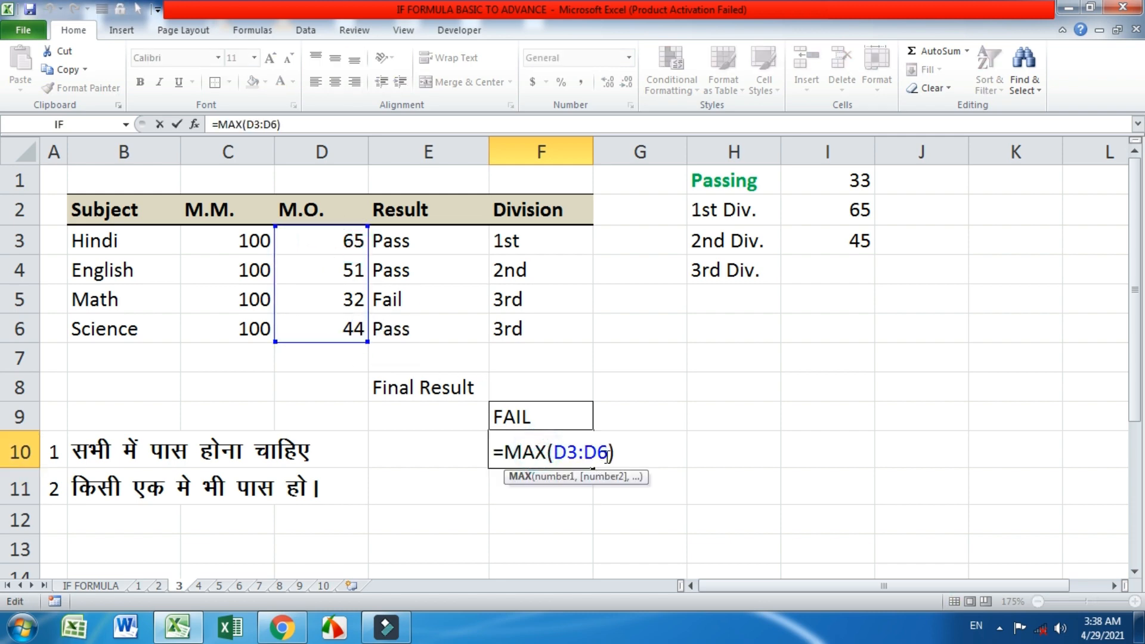
pyautogui.click(505, 451)
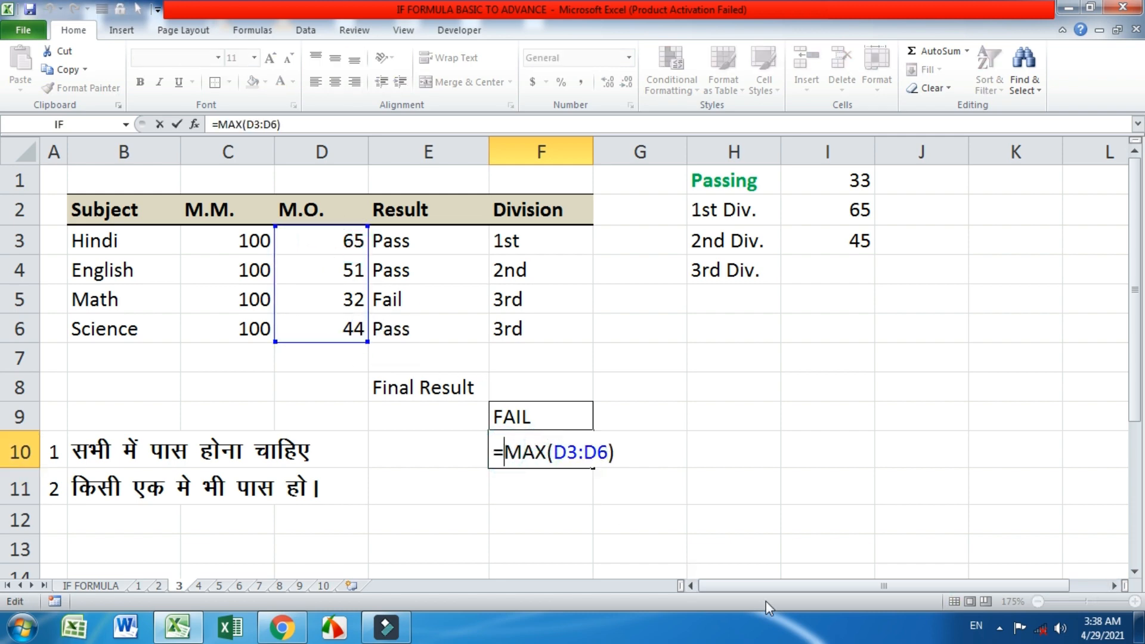
pyautogui.write('IF(')
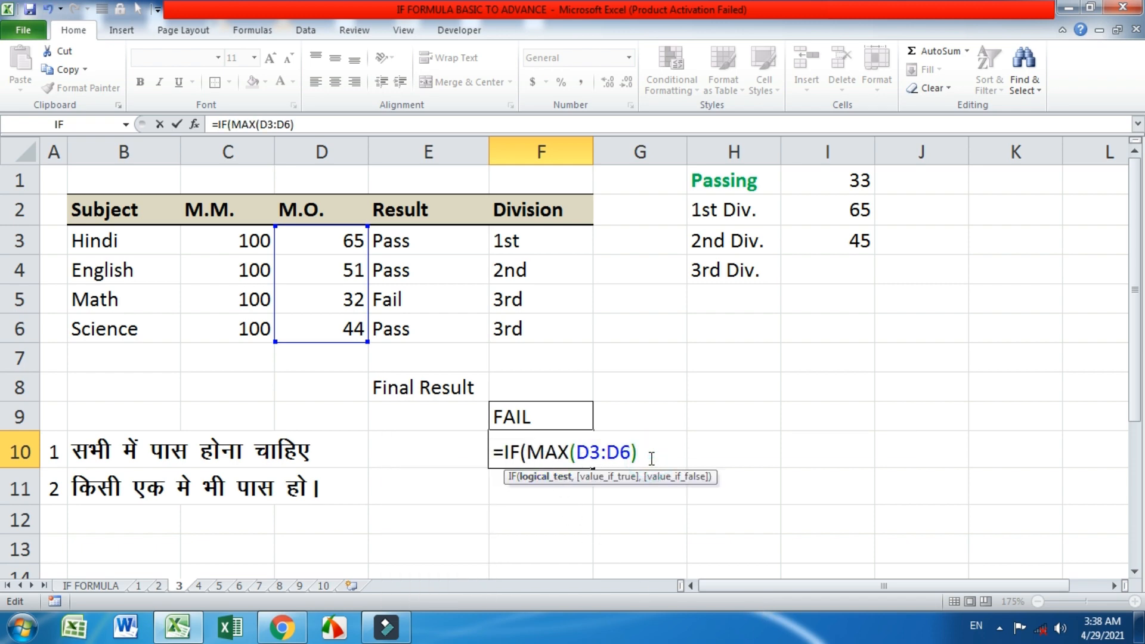
pyautogui.write('>=')
pyautogui.click(817, 187)
pyautogui.press('F4')
# Step: Set "PASS" as the value if true and "FAIL" as the value if false, and enter the F10 formula
pyautogui.write(',"')
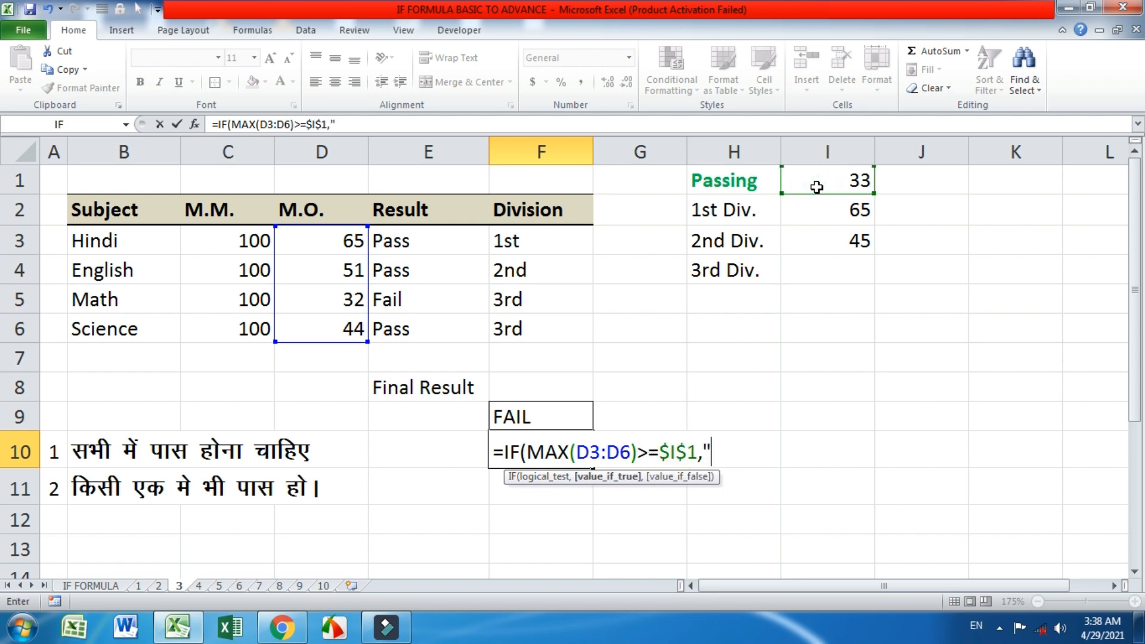
pyautogui.write('PASS"')
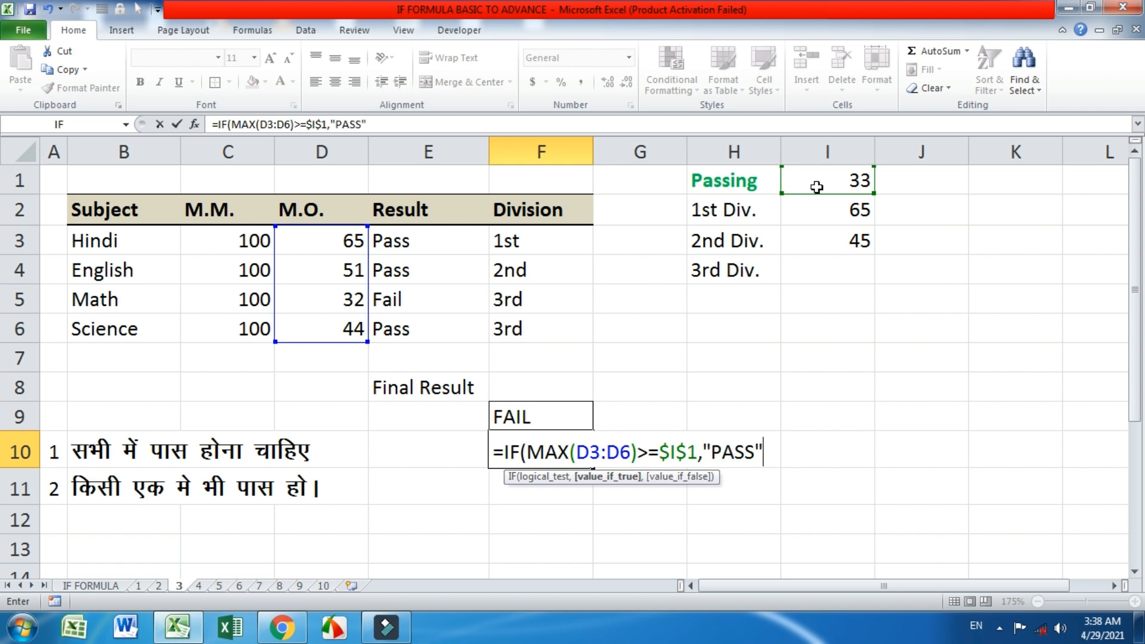
pyautogui.write(',"FAIL")')
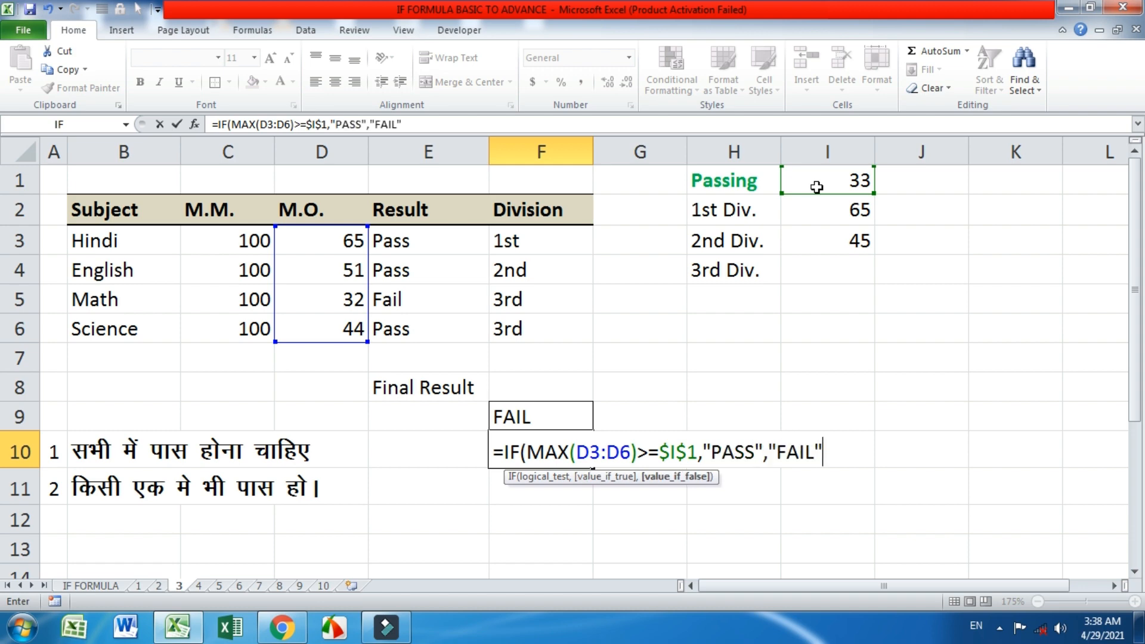
pyautogui.press('Return')
pyautogui.press('Up')
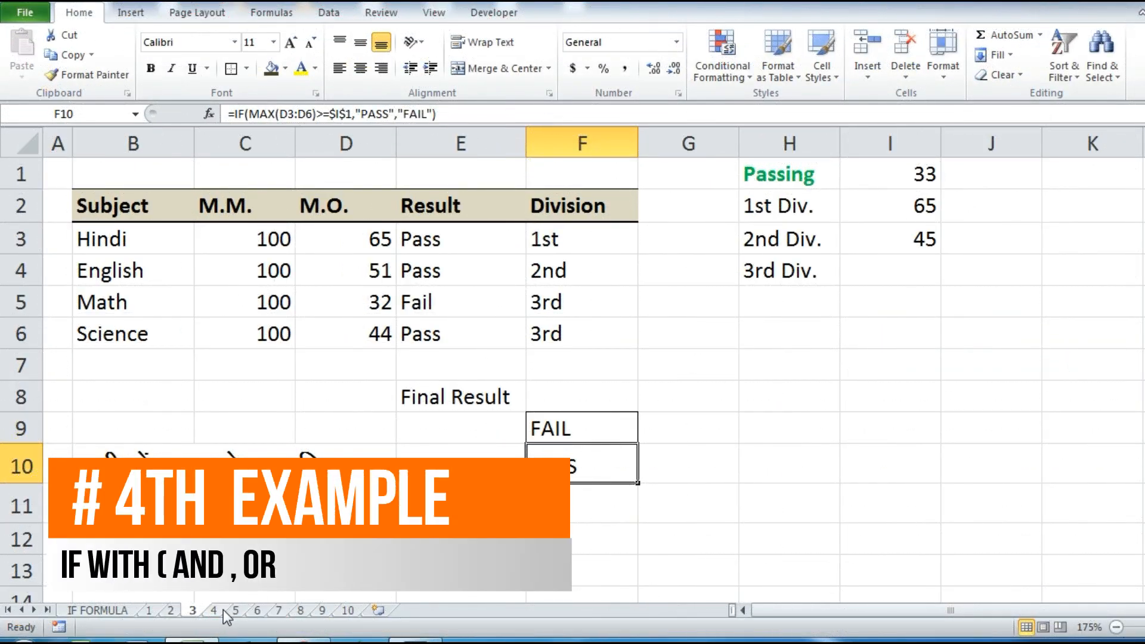
# Step: Open sheet 4 and examine the first applicant's PAN, UAN and GST entries and the STATUS cells F3:F8
pyautogui.click(221, 611)
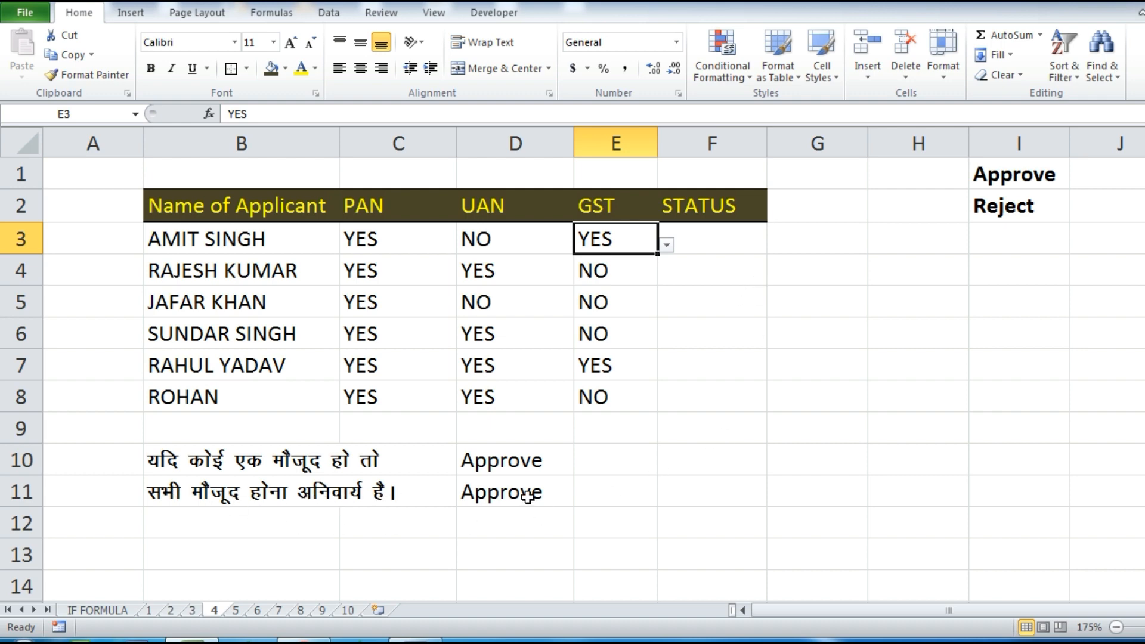
pyautogui.moveTo(732, 239); pyautogui.dragTo(726, 401)
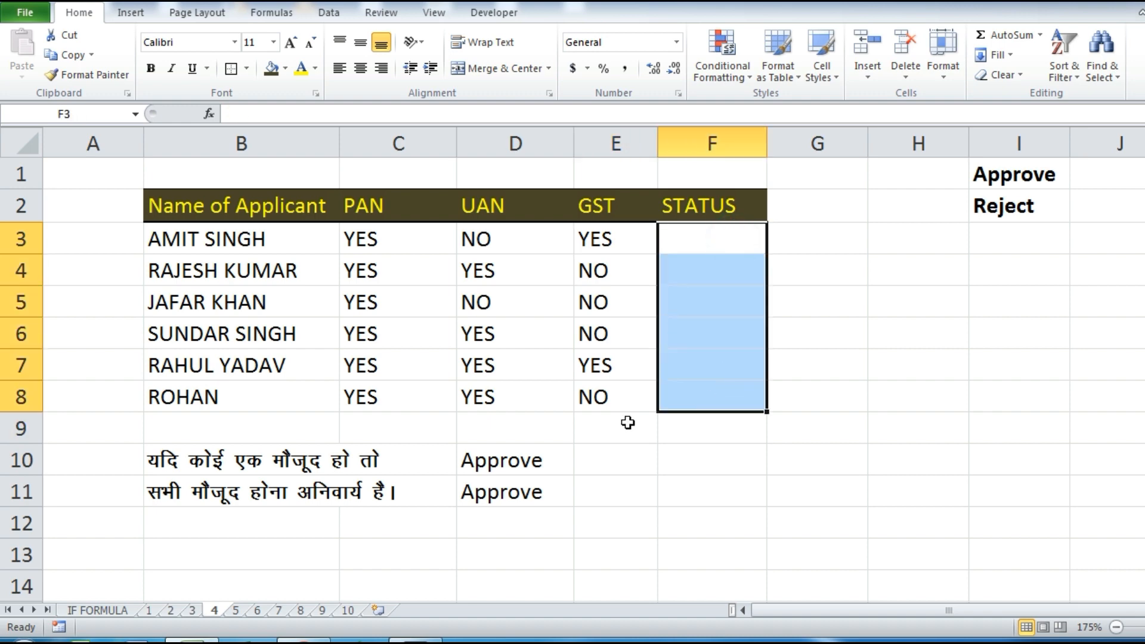
pyautogui.click(698, 243)
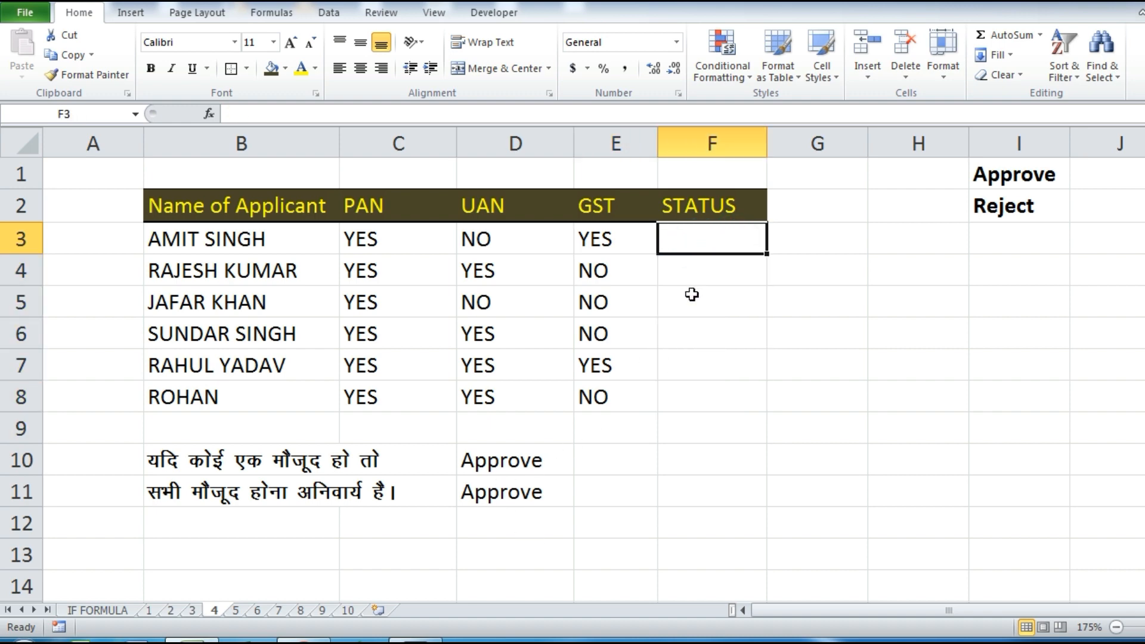
pyautogui.click(420, 242)
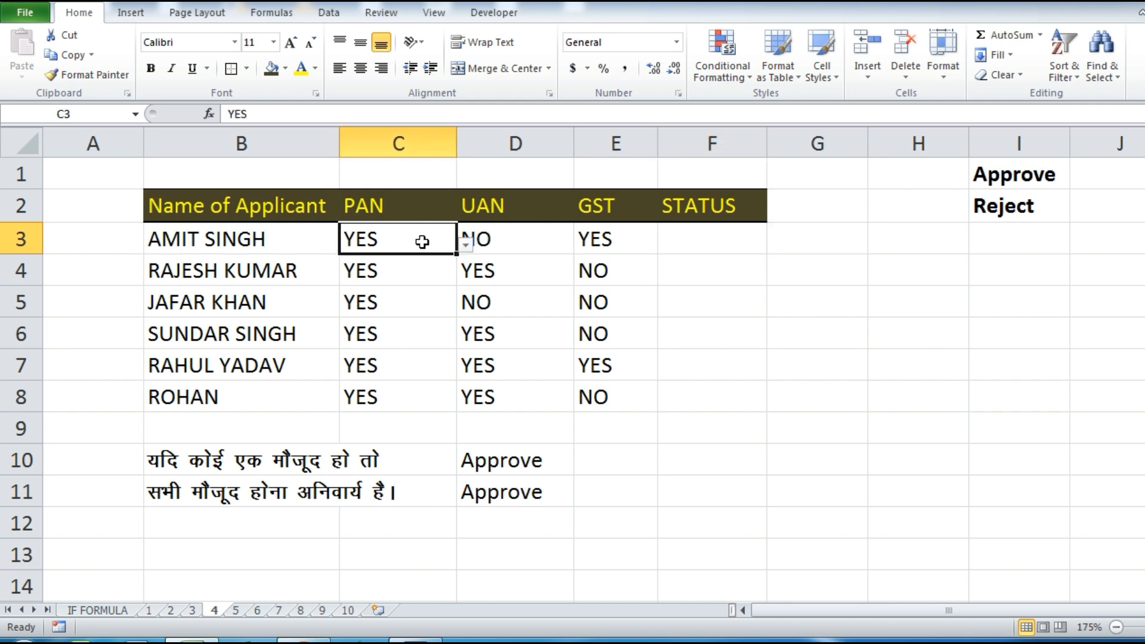
pyautogui.click(514, 236)
pyautogui.click(634, 241)
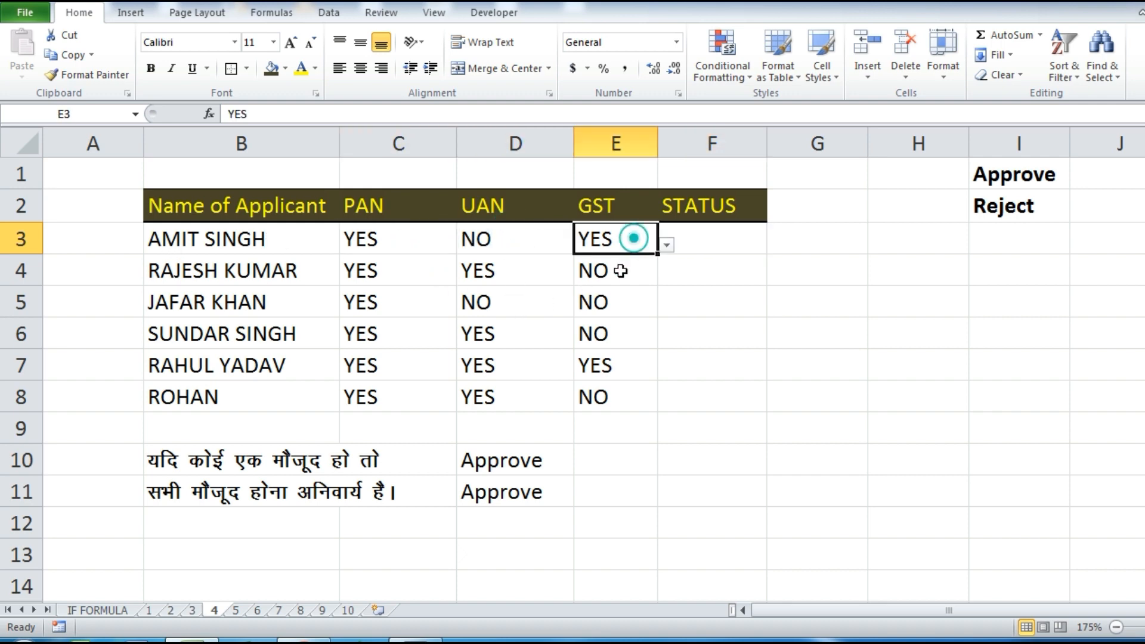
pyautogui.moveTo(710, 245); pyautogui.dragTo(718, 404)
# Step: Start =IF(OR( in F3, dismissing the Windows prompt by keeping the current color scheme with the ask-again option
pyautogui.click(698, 244)
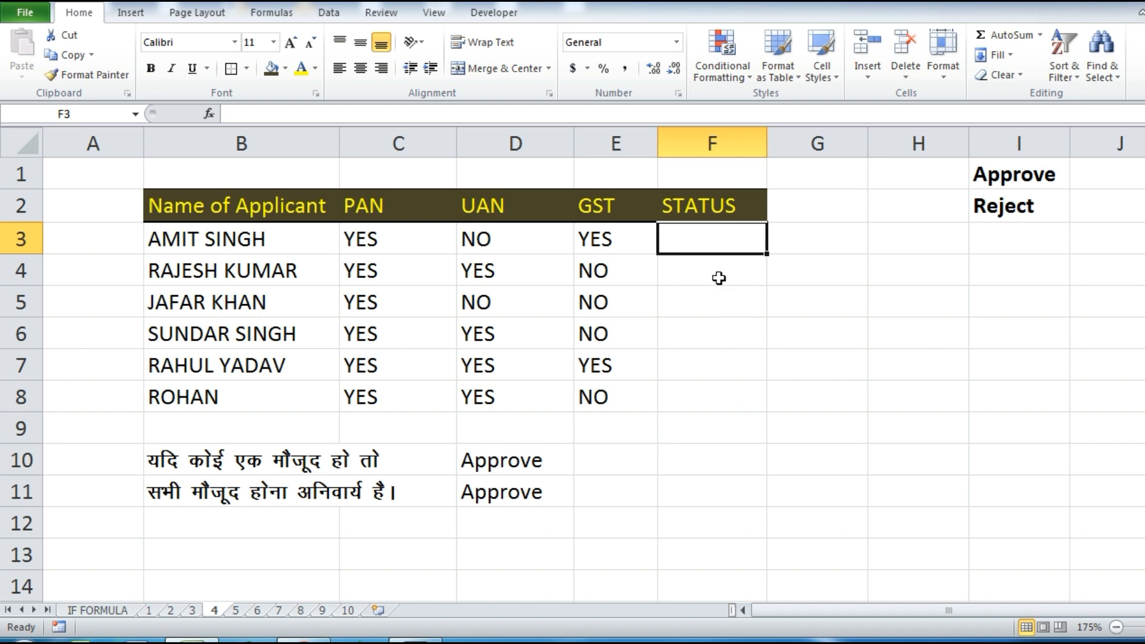
pyautogui.write('=')
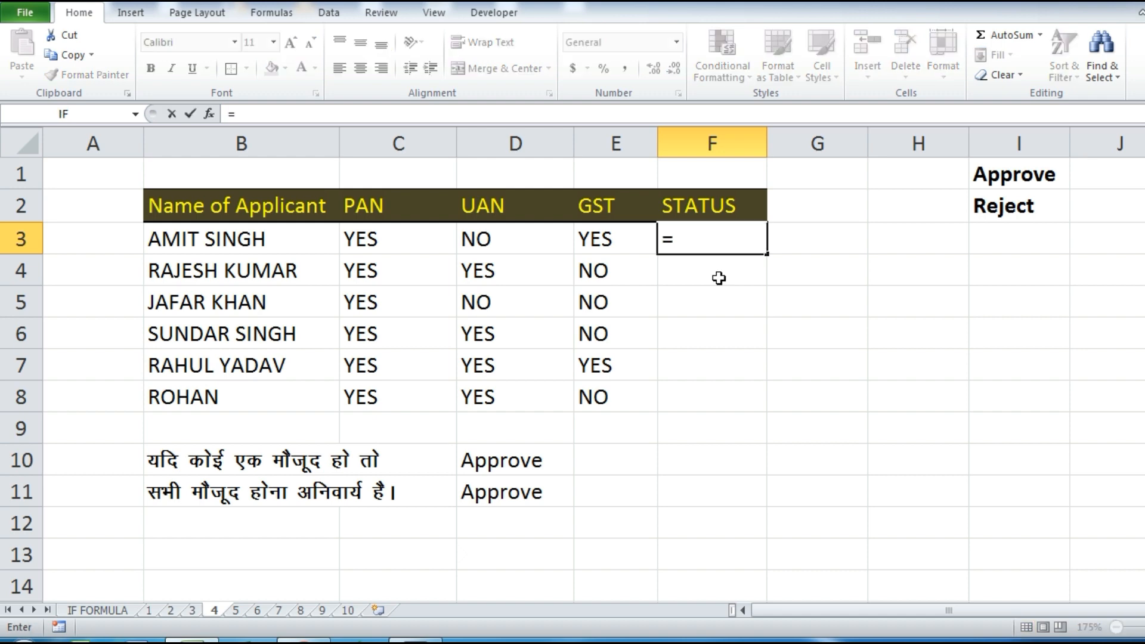
pyautogui.write('IF(')
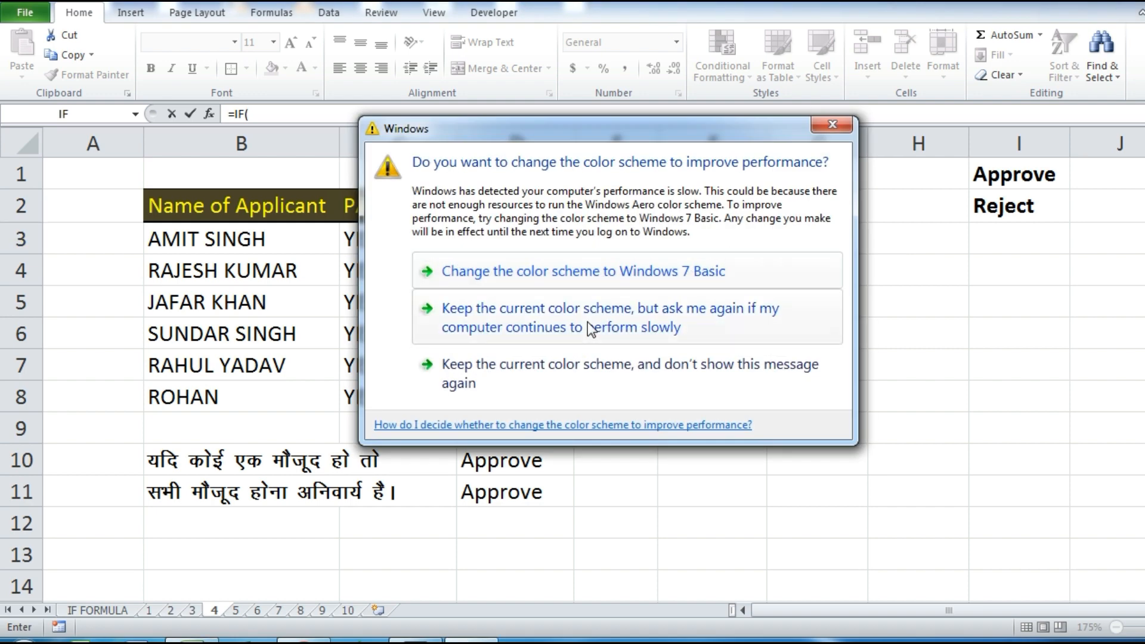
pyautogui.click(588, 323)
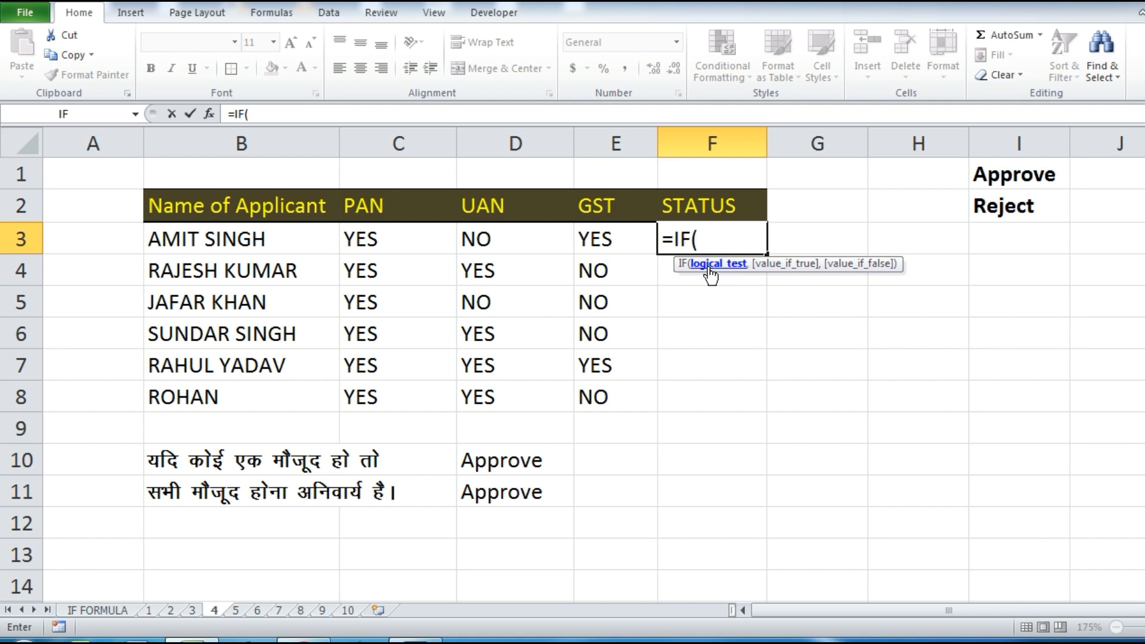
pyautogui.write('OR(')
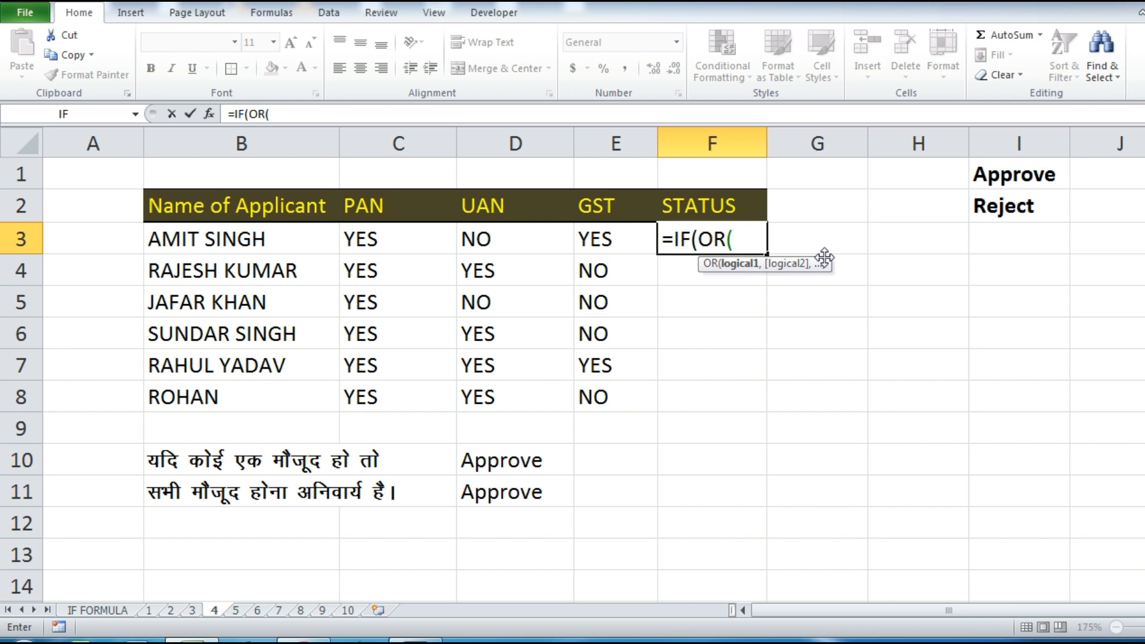
# Step: Fill the OR function in F3 with the conditions C3="YES", D3="YES" and E3="YES", and close its bracket
pyautogui.click(423, 243)
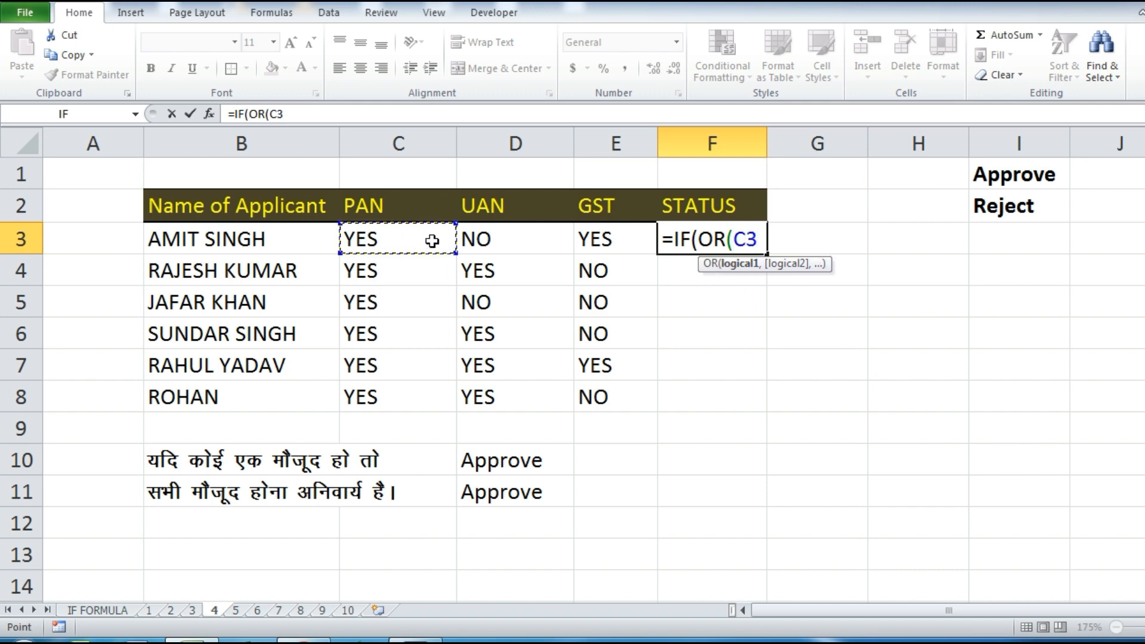
pyautogui.write('="')
pyautogui.write('YES')
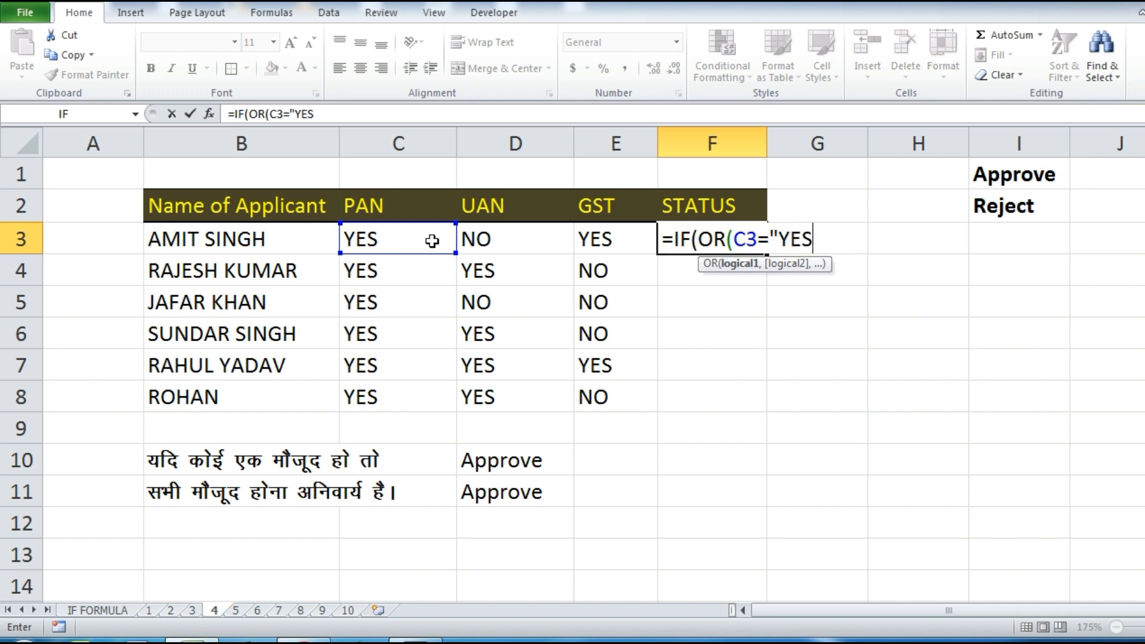
pyautogui.write('",')
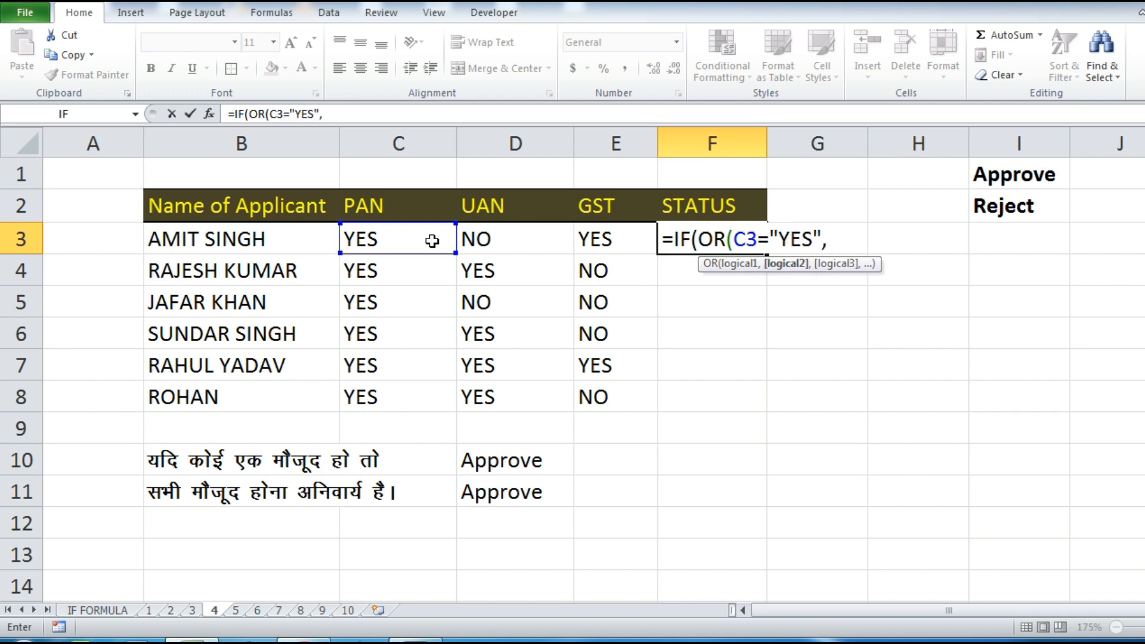
pyautogui.click(480, 252)
pyautogui.write('="YES')
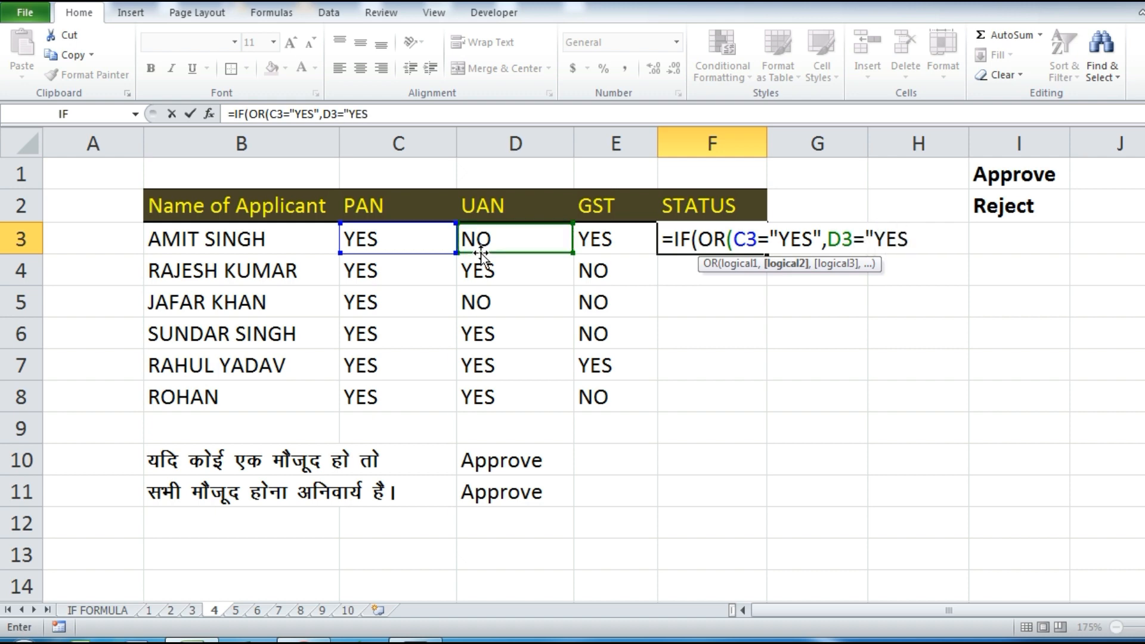
pyautogui.write('",E3="YES")')
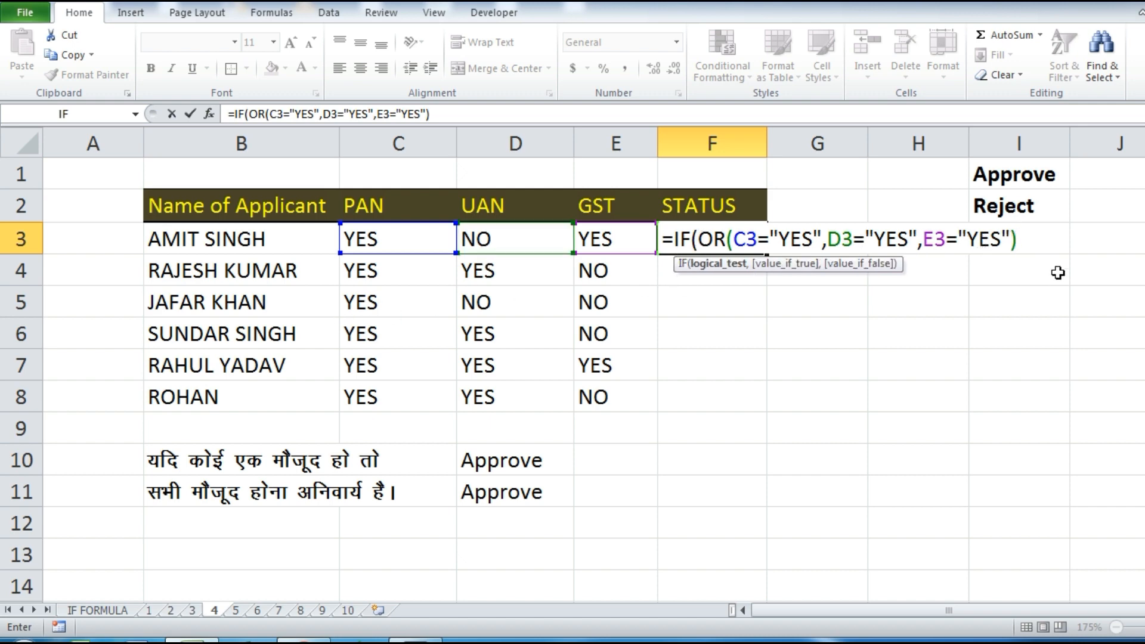
# Step: Set the Approve cell as the value if true in the F3 formula, using the absolute reference $I$1
pyautogui.write(',')
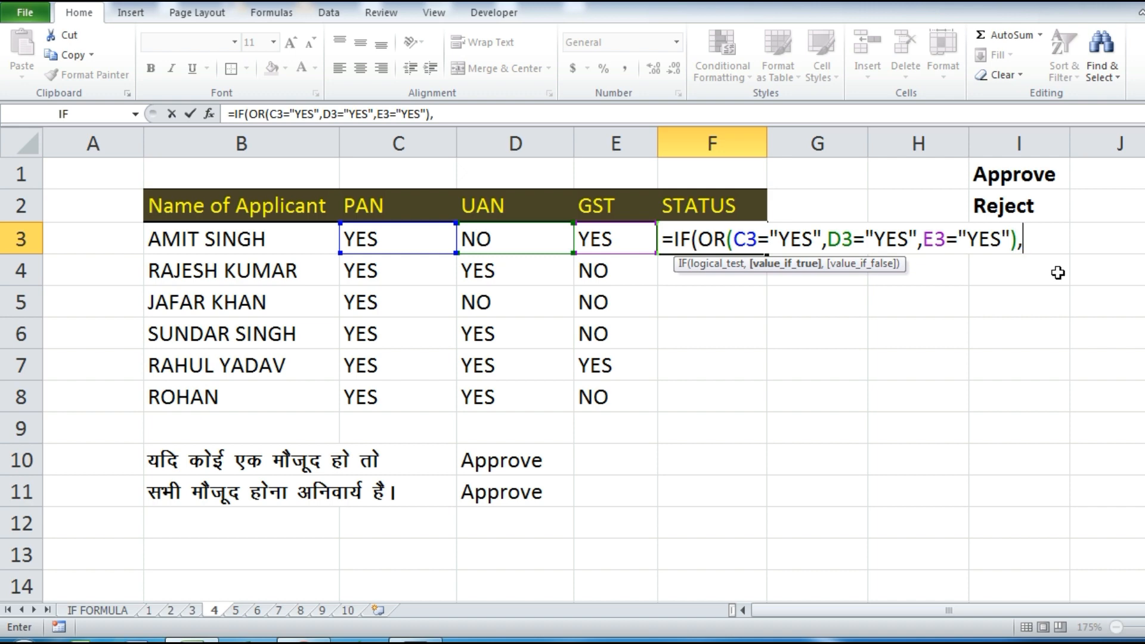
pyautogui.moveTo(695, 270); pyautogui.dragTo(692, 325)
pyautogui.click(1041, 170)
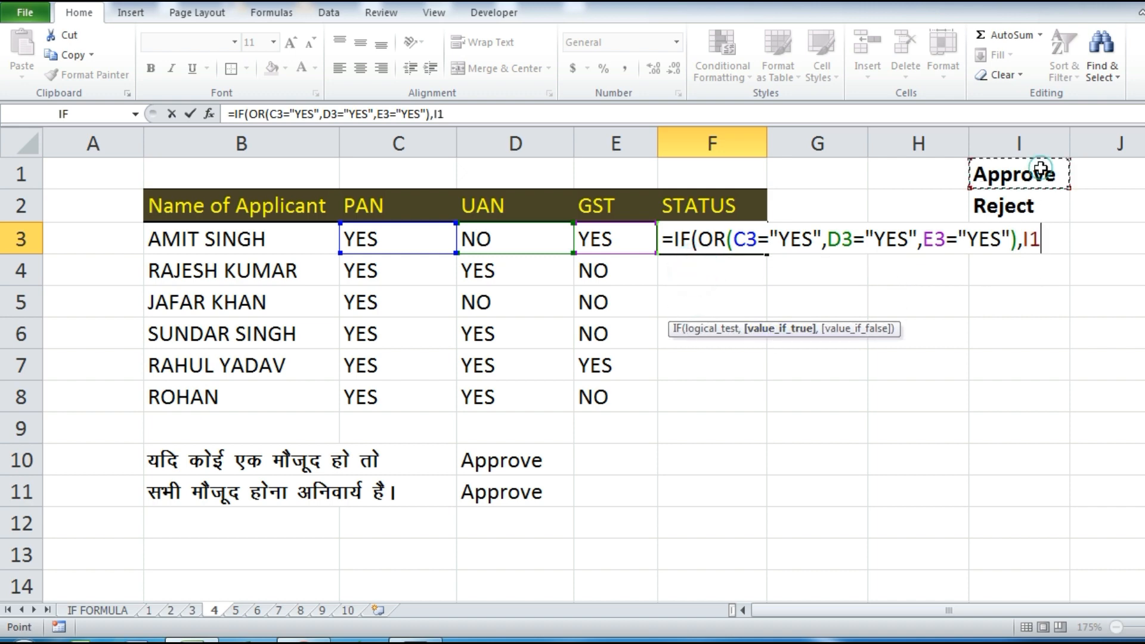
pyautogui.press('F4')
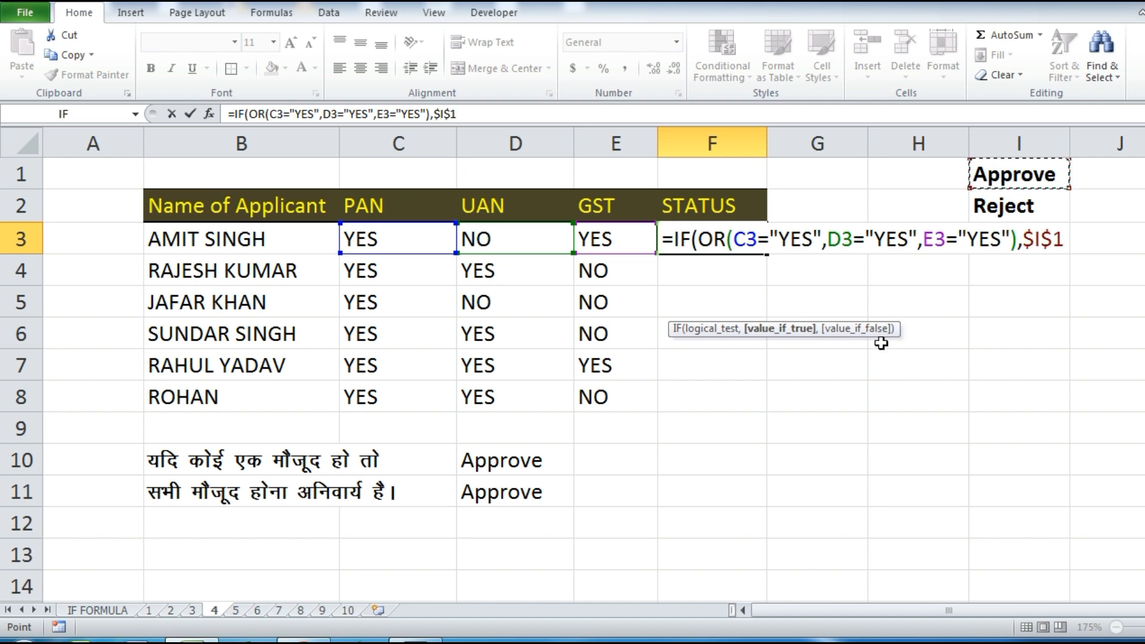
# Step: Set the Reject cell as the value if false with the absolute reference $I$2 and enter the F3 formula
pyautogui.write(',')
pyautogui.click(992, 203)
pyautogui.press('F4')
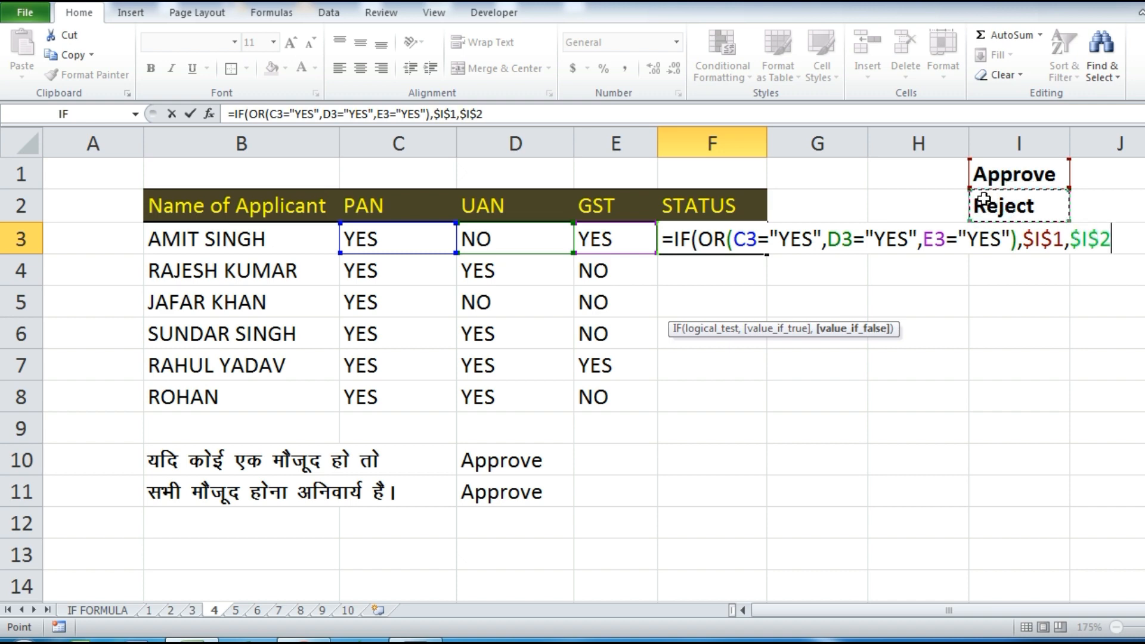
pyautogui.press('Return')
pyautogui.press('Return')
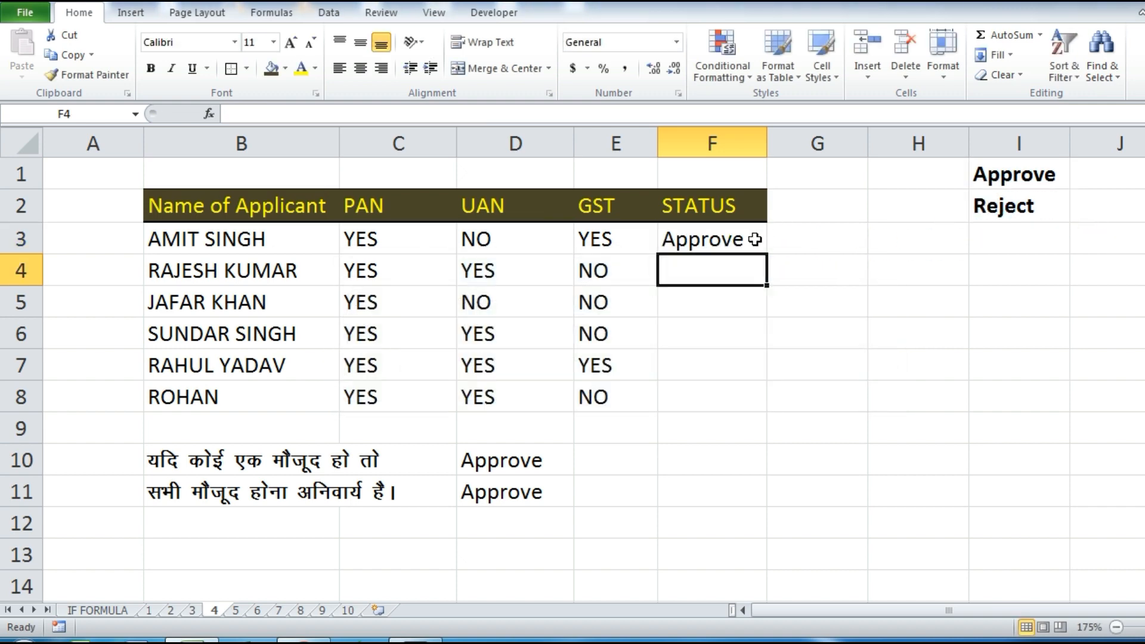
# Step: Set the first applicant's PAN value in C3 to NO using the cell's list of allowed values
pyautogui.click(755, 239)
pyautogui.click(540, 237)
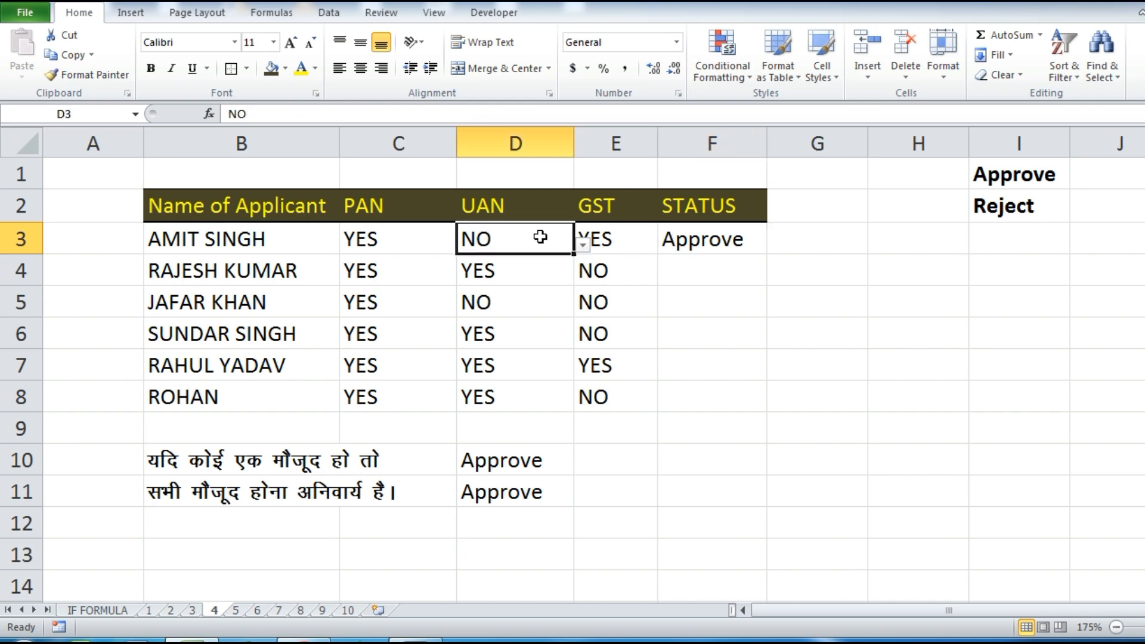
pyautogui.click(401, 239)
pyautogui.write('N')
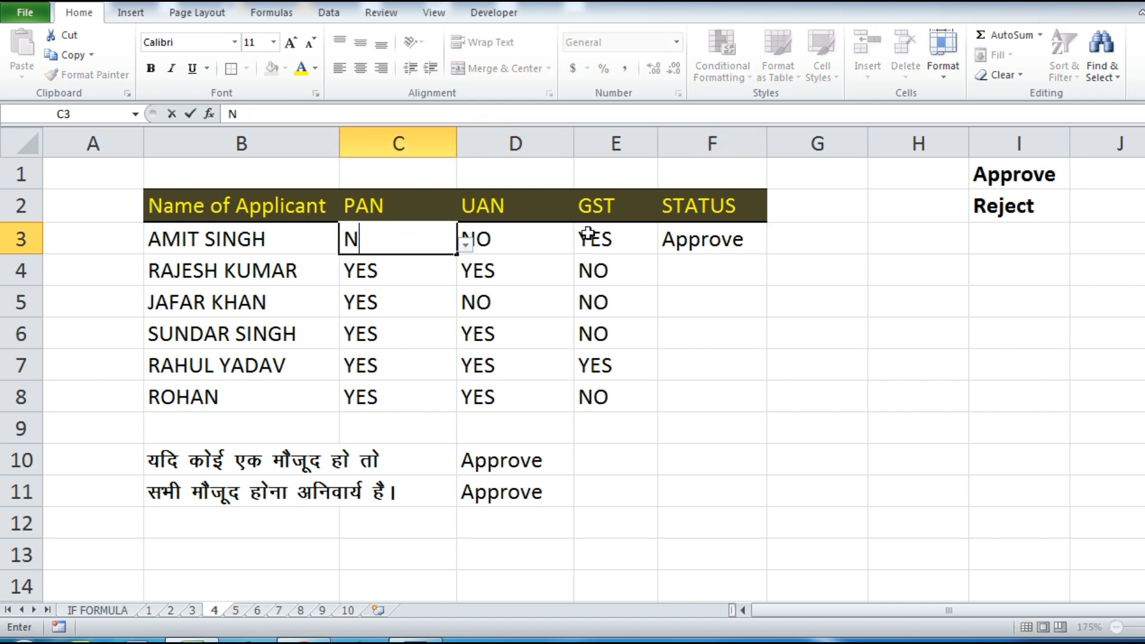
pyautogui.click(463, 246)
pyautogui.press('Escape')
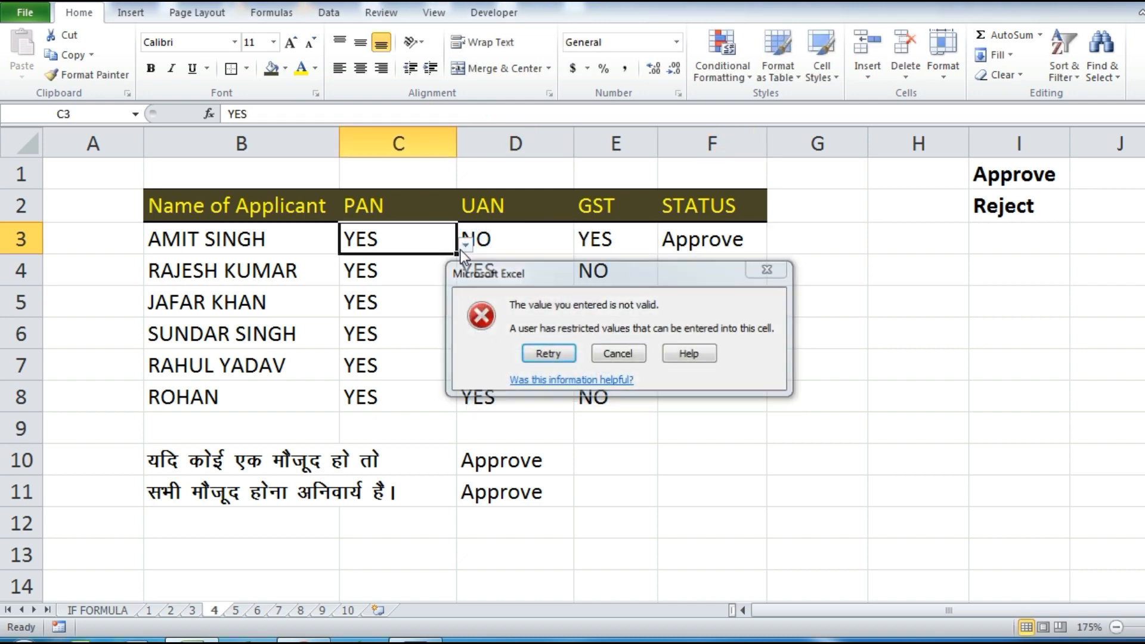
pyautogui.click(465, 244)
pyautogui.click(430, 277)
# Step: Test the F3 formula by setting the GST value in E3 to NO and back to YES
pyautogui.click(603, 242)
pyautogui.click(666, 244)
pyautogui.click(600, 282)
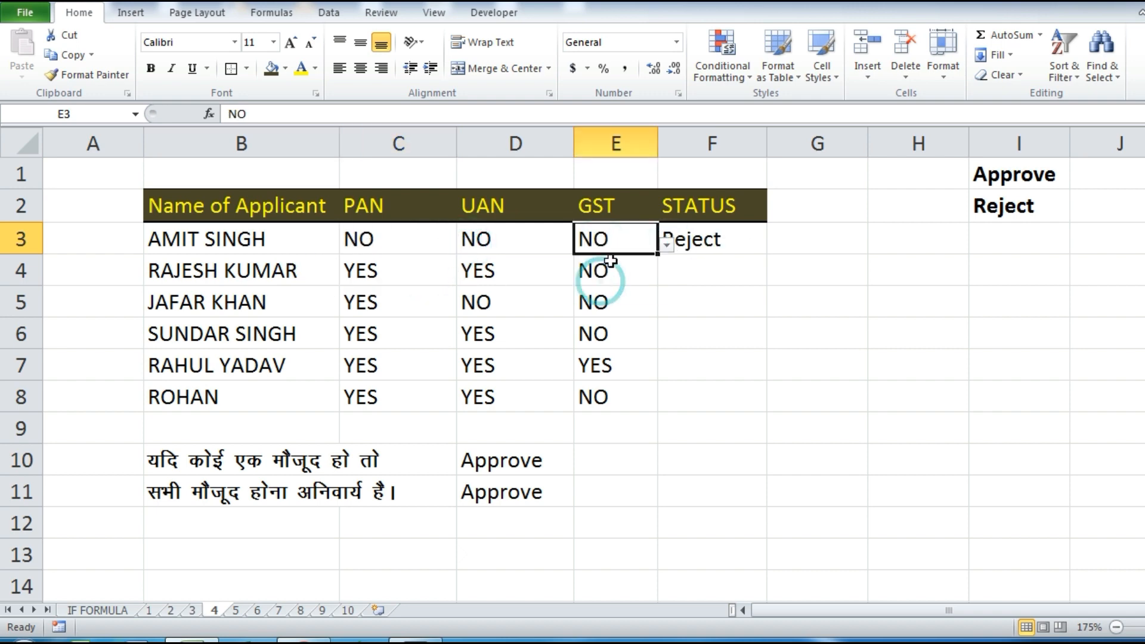
pyautogui.click(605, 270)
pyautogui.click(606, 241)
pyautogui.click(666, 244)
pyautogui.click(613, 265)
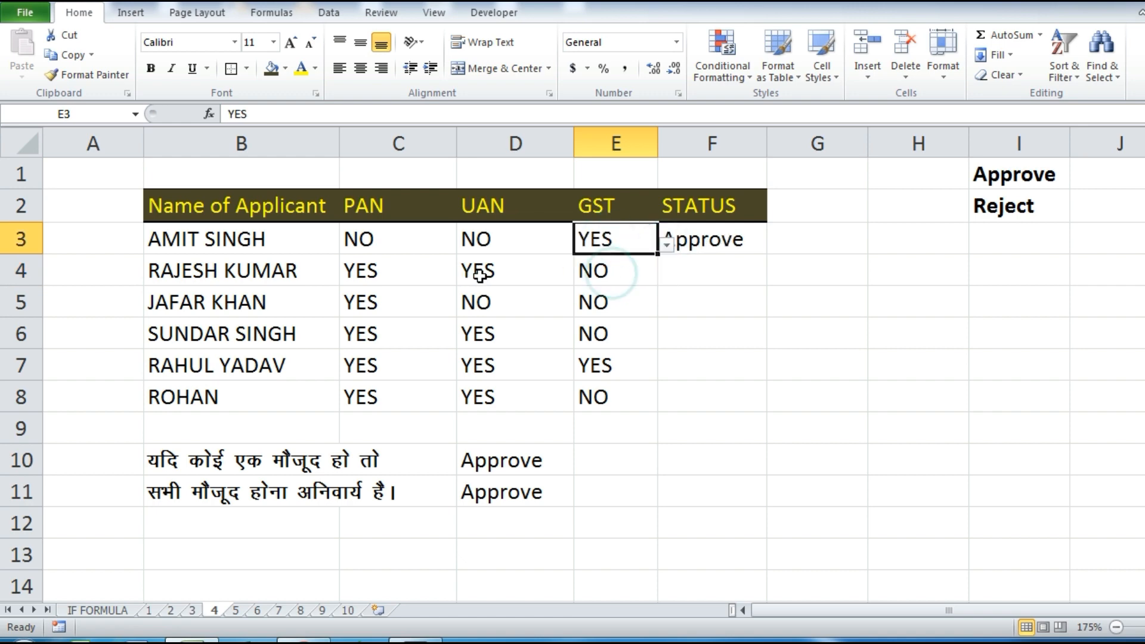
# Step: Fill the OR-based STATUS formula from F3 down to F8
pyautogui.click(740, 244)
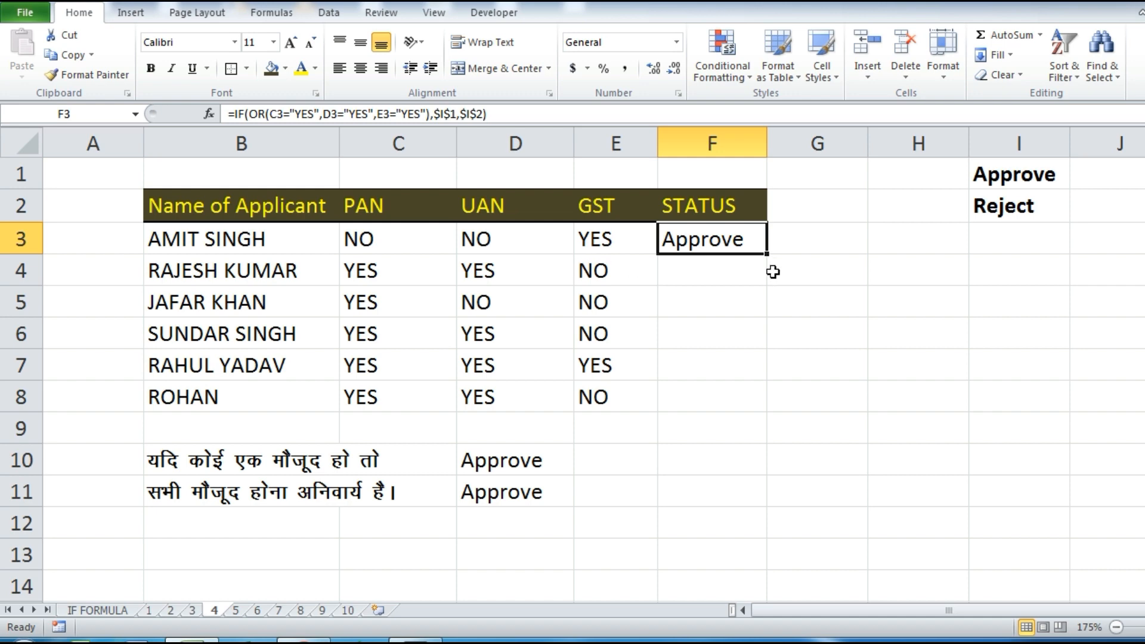
pyautogui.moveTo(768, 254); pyautogui.dragTo(769, 404)
pyautogui.click(729, 260)
pyautogui.click(615, 300)
pyautogui.click(579, 361)
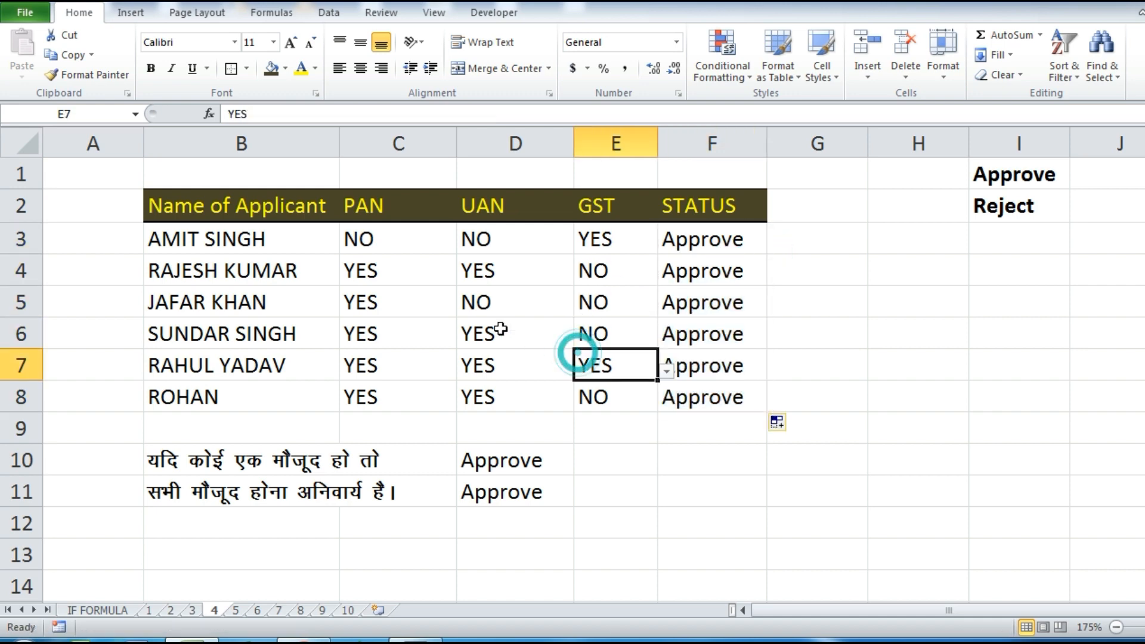
# Step: Set the PAN value in C5 to NO from its allowed values and check the status formula in F5
pyautogui.click(396, 296)
pyautogui.click(464, 309)
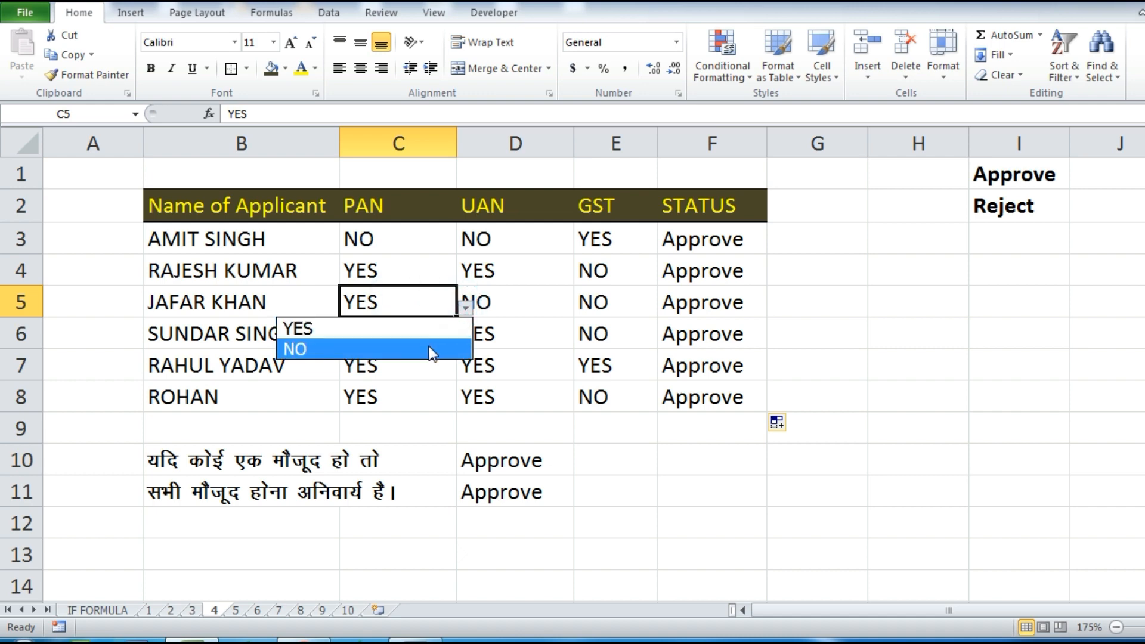
pyautogui.click(425, 342)
pyautogui.click(728, 305)
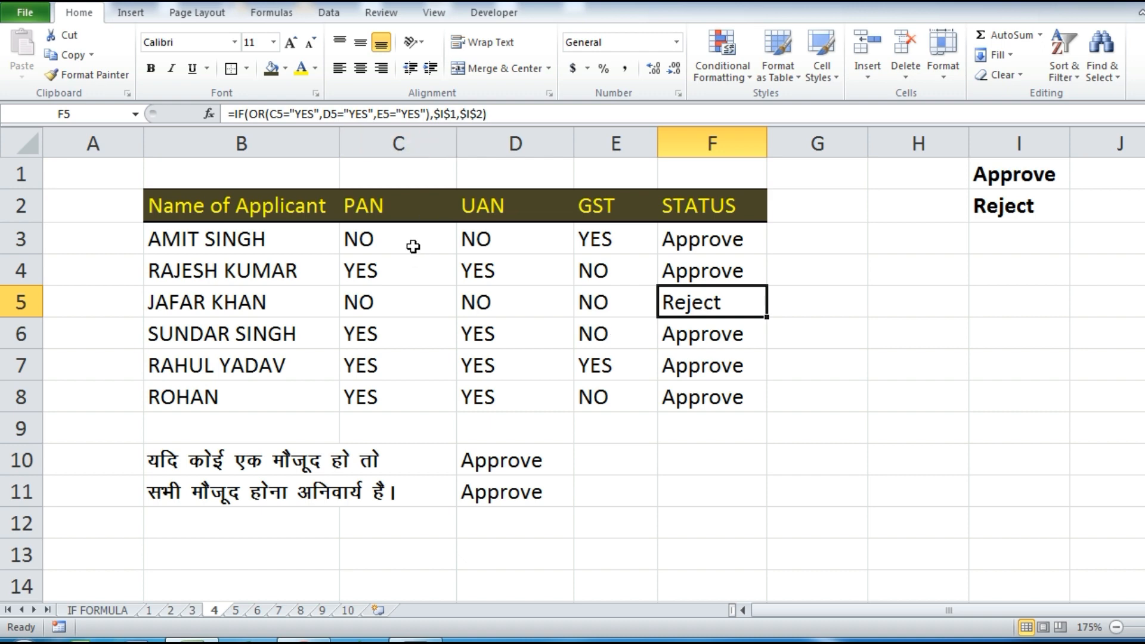
# Step: Review the PAN, UAN and GST columns and clear the OR-based formulas from the STATUS range F3:F8
pyautogui.moveTo(414, 245); pyautogui.dragTo(414, 425)
pyautogui.moveTo(501, 231); pyautogui.dragTo(506, 369)
pyautogui.moveTo(597, 205); pyautogui.dragTo(598, 333)
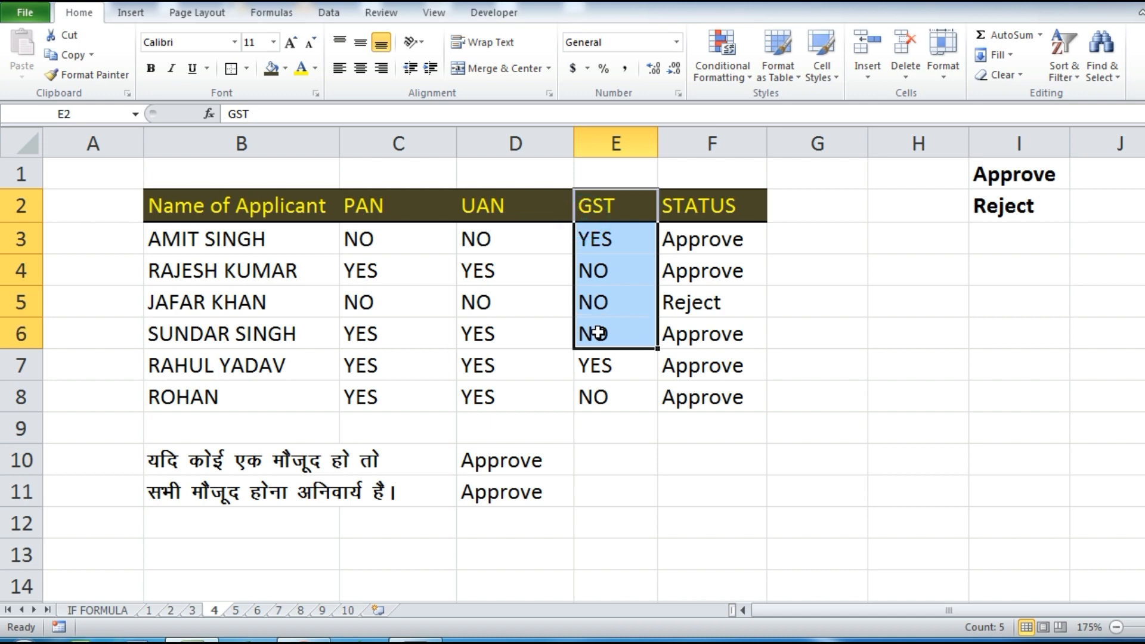
pyautogui.click(702, 248)
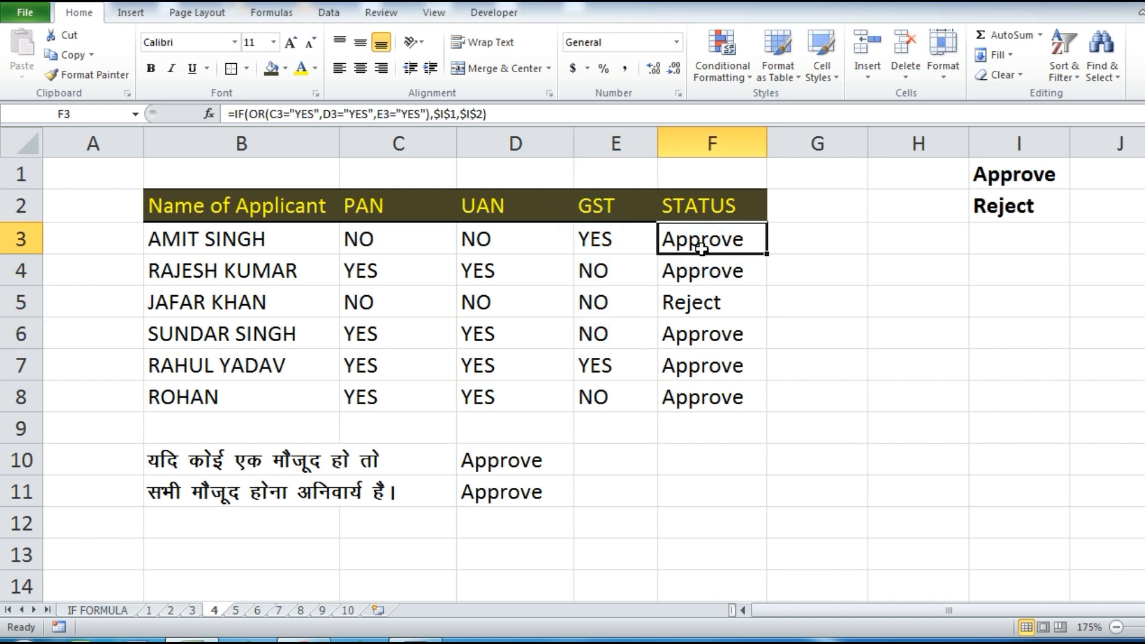
pyautogui.click(720, 293)
pyautogui.moveTo(726, 238); pyautogui.dragTo(726, 391)
pyautogui.press('Delete')
pyautogui.press('Down')
pyautogui.press('Up')
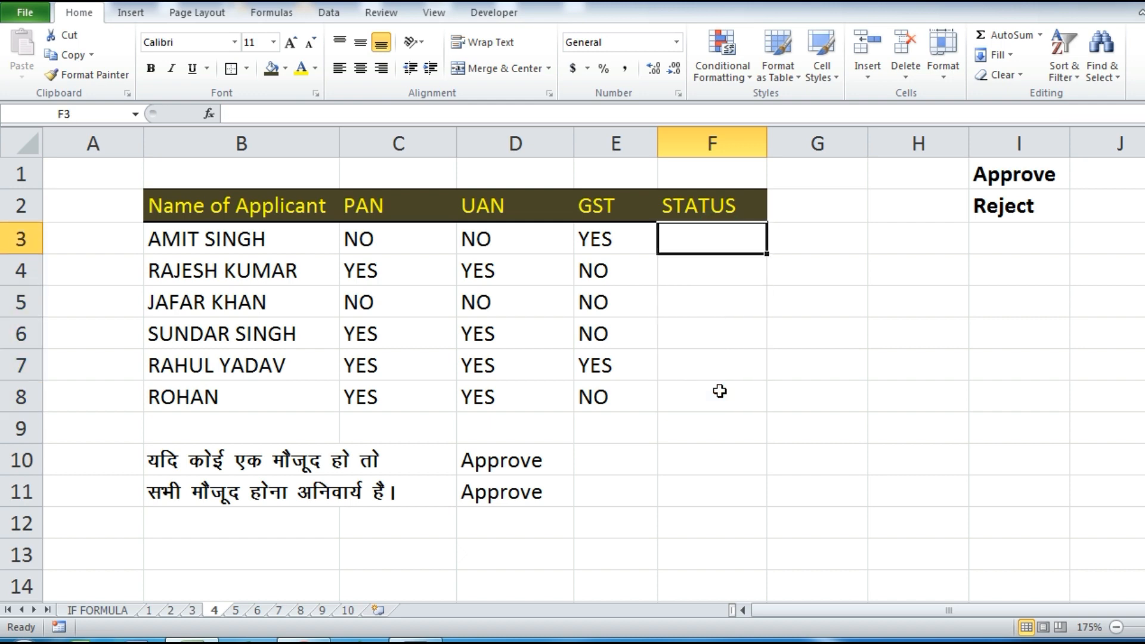
# Step: Check the first applicant's document values in C3:E3 and start the formula =IF(AND( in F3
pyautogui.click(391, 245)
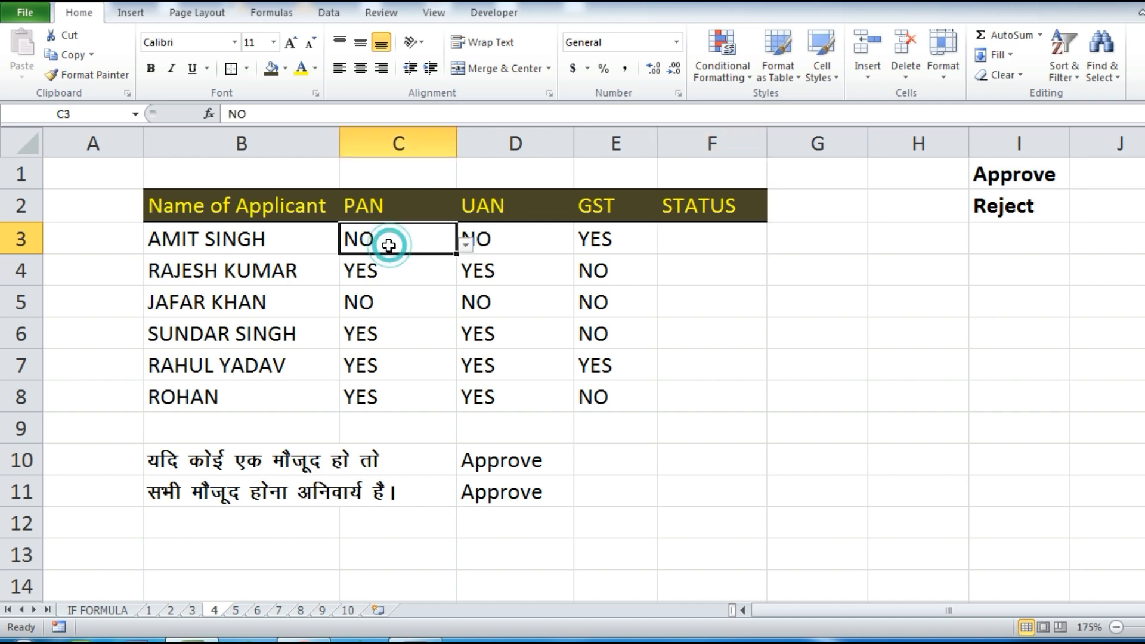
pyautogui.click(482, 240)
pyautogui.click(617, 245)
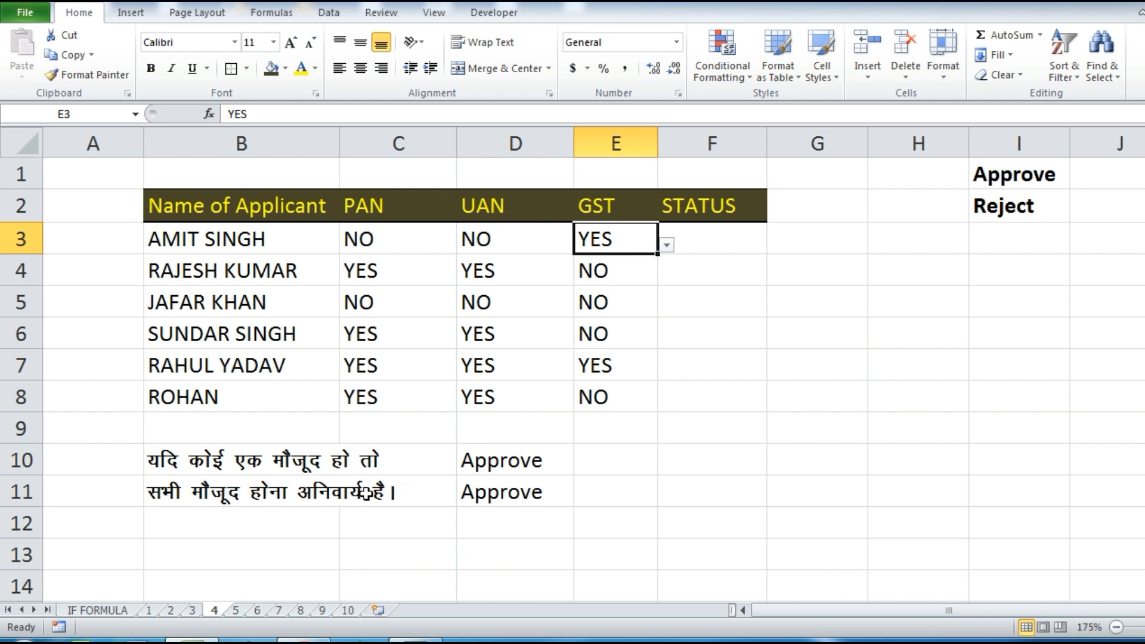
pyautogui.click(708, 247)
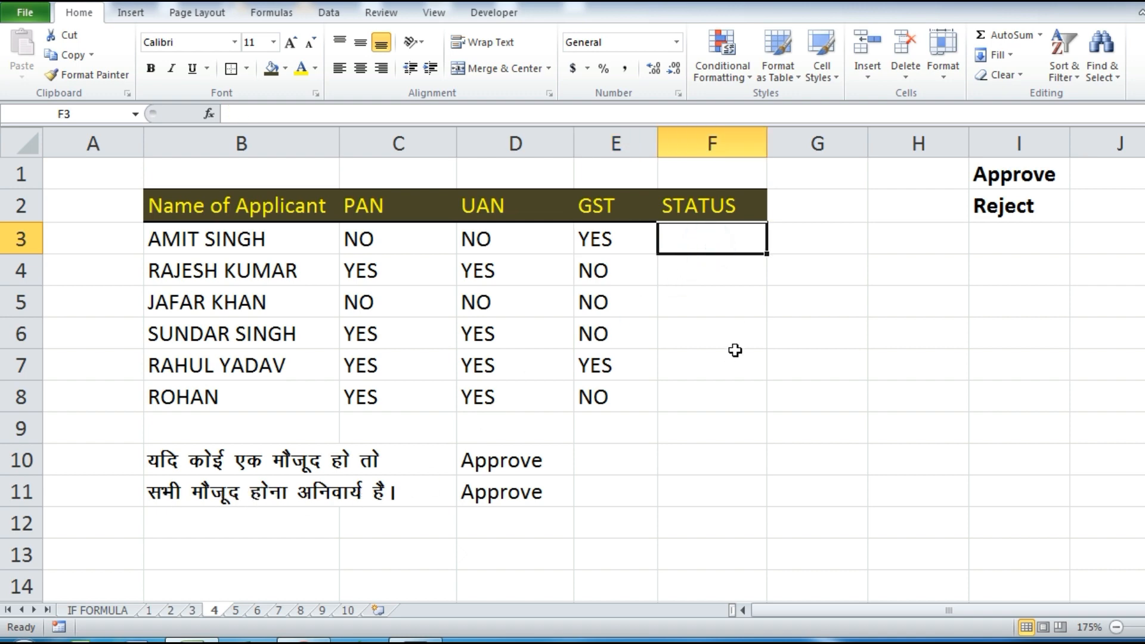
pyautogui.write('=IF')
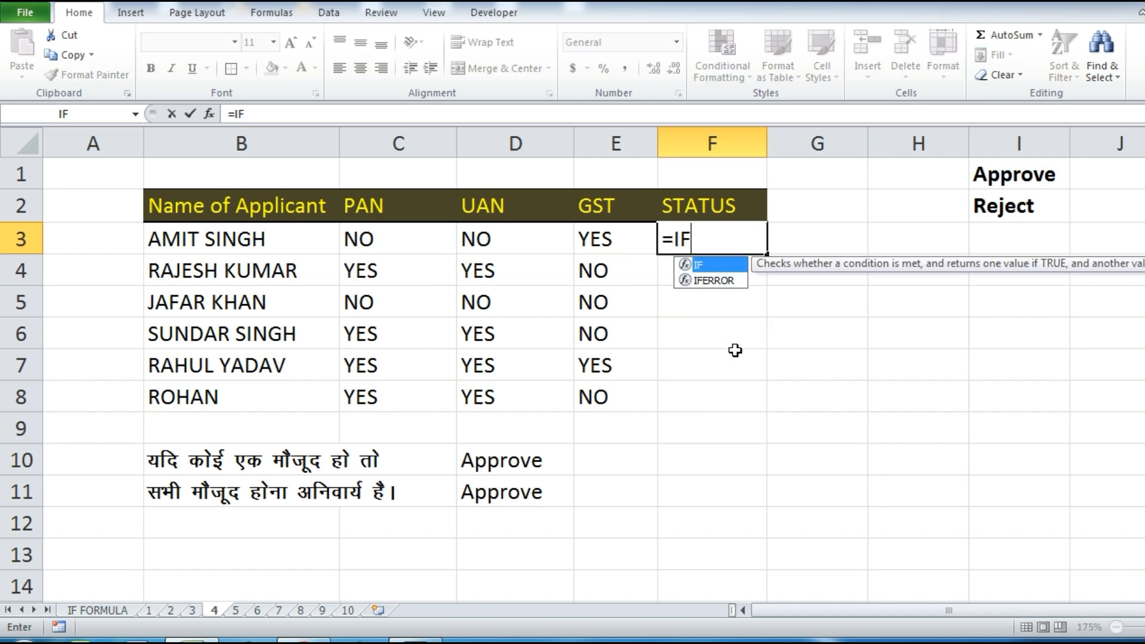
pyautogui.write('(AND(')
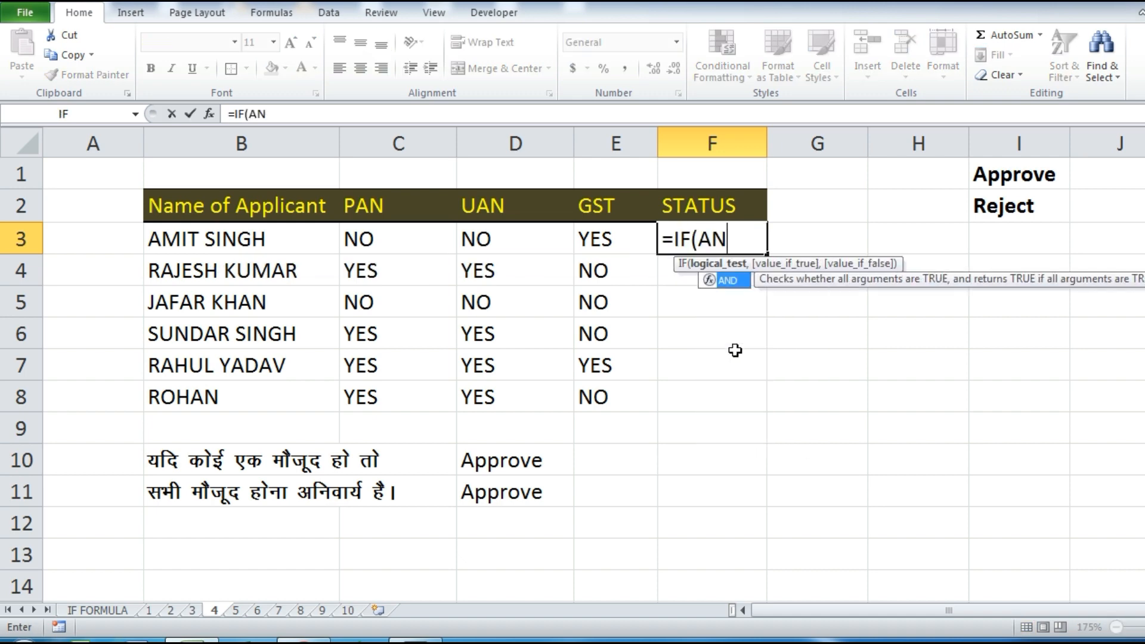
# Step: Fill the AND function with the conditions C3="YES", D3="YES" and E3="YES", and close its bracket
pyautogui.click(413, 239)
pyautogui.write('="YES",')
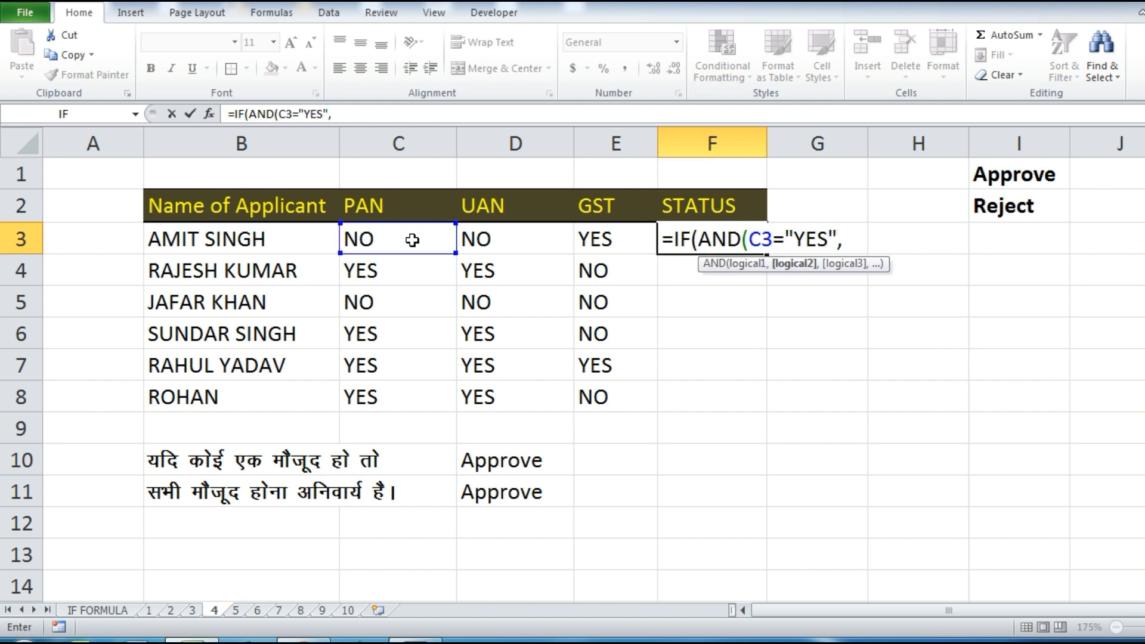
pyautogui.click(464, 237)
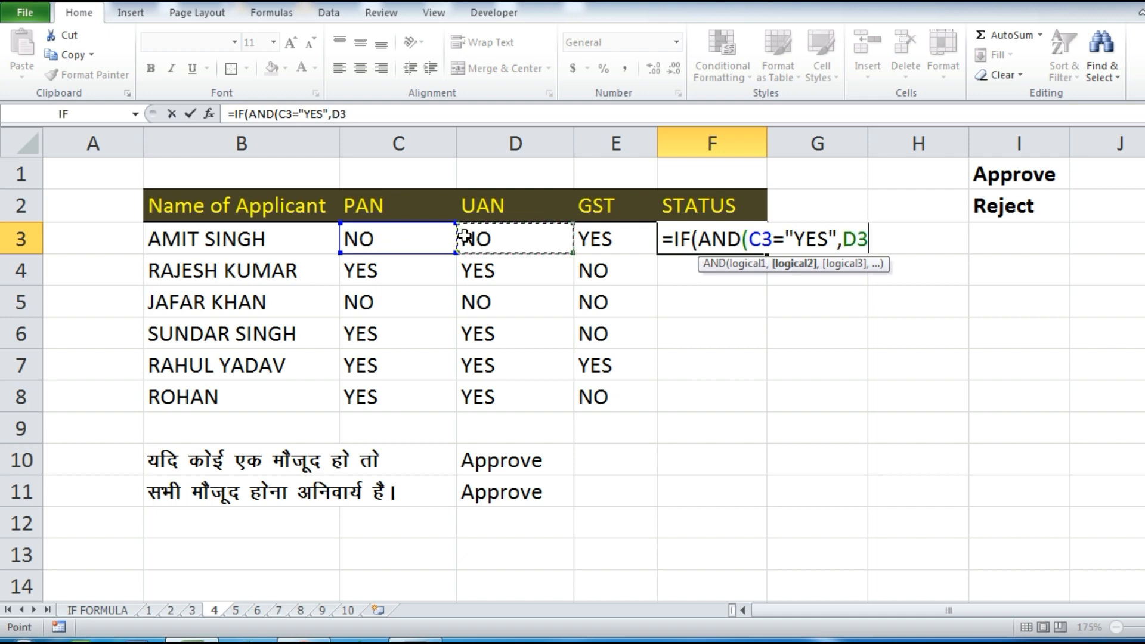
pyautogui.write('="E')
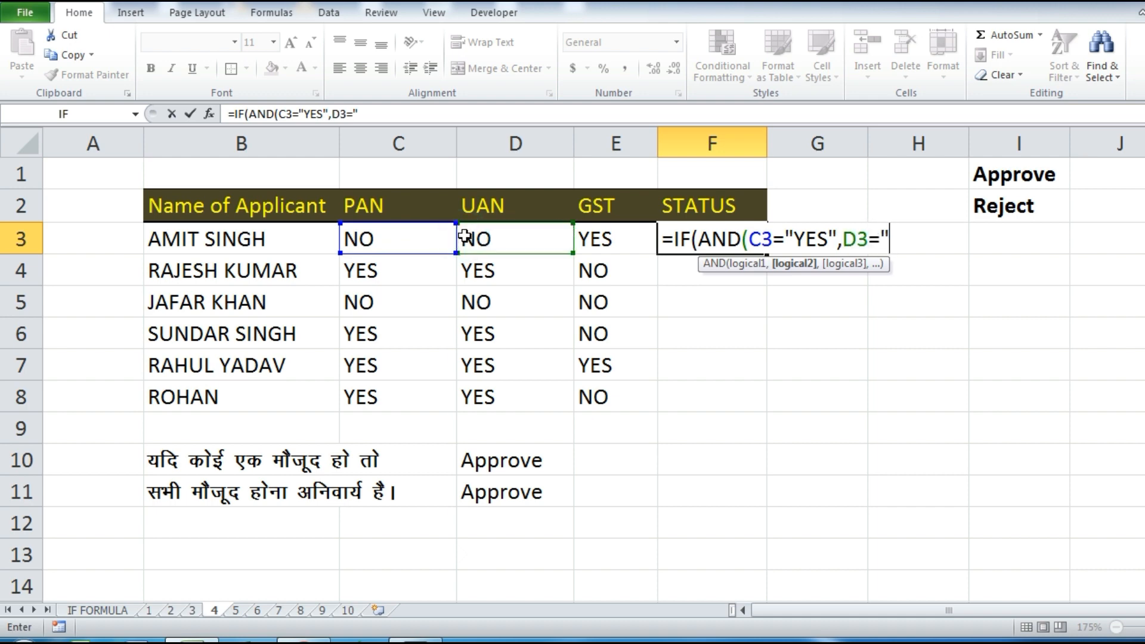
pyautogui.press('BackSpace')
pyautogui.write('YES",')
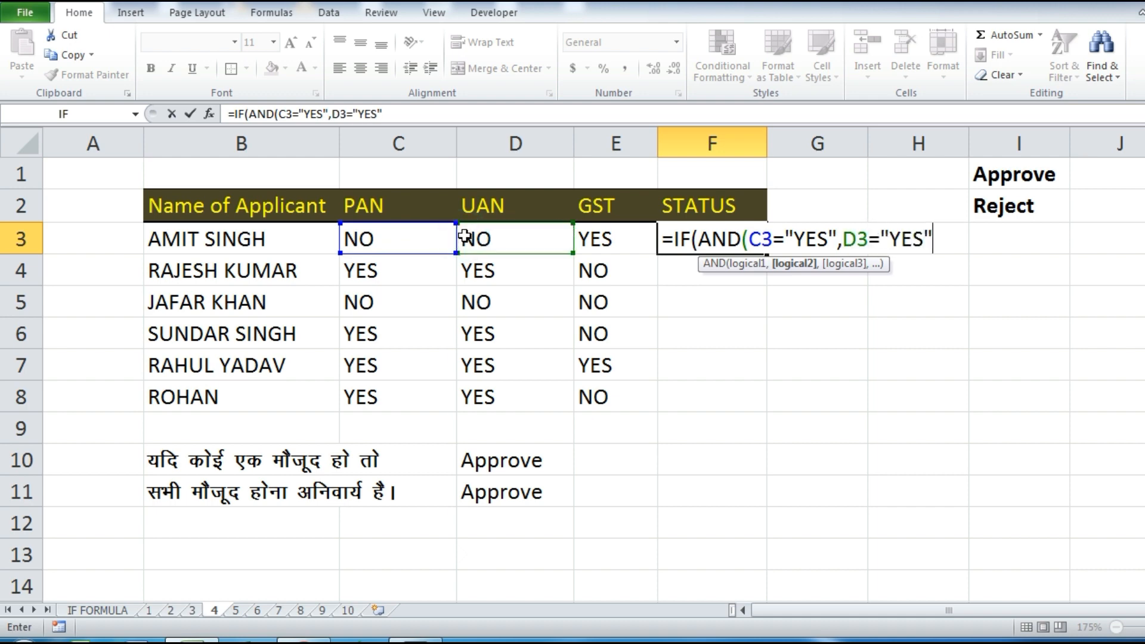
pyautogui.click(593, 241)
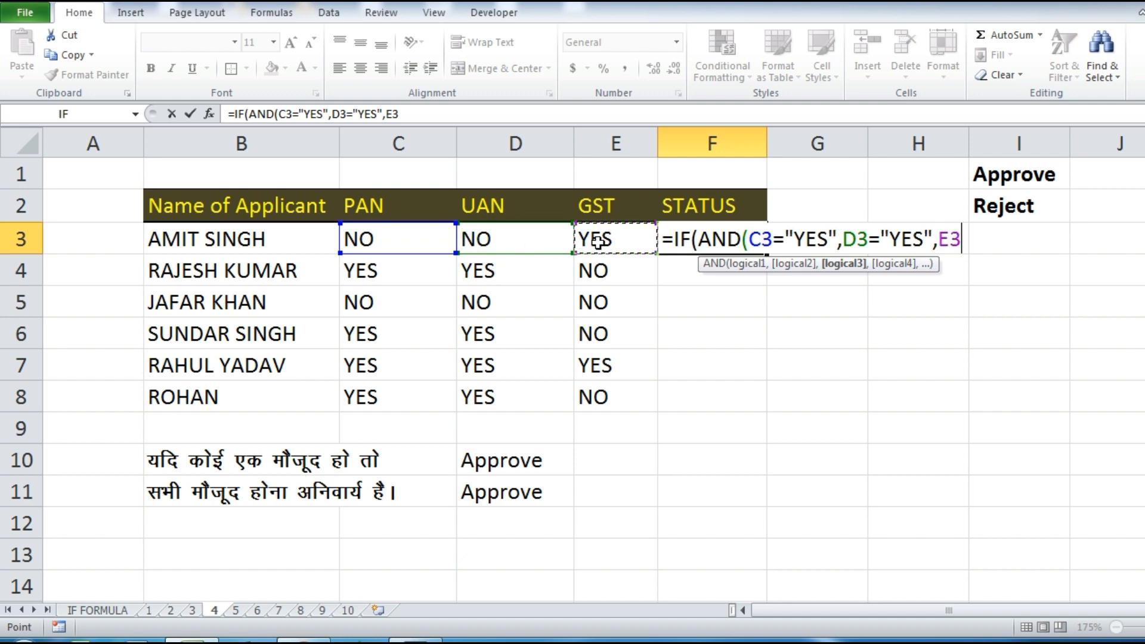
pyautogui.write('="YES")')
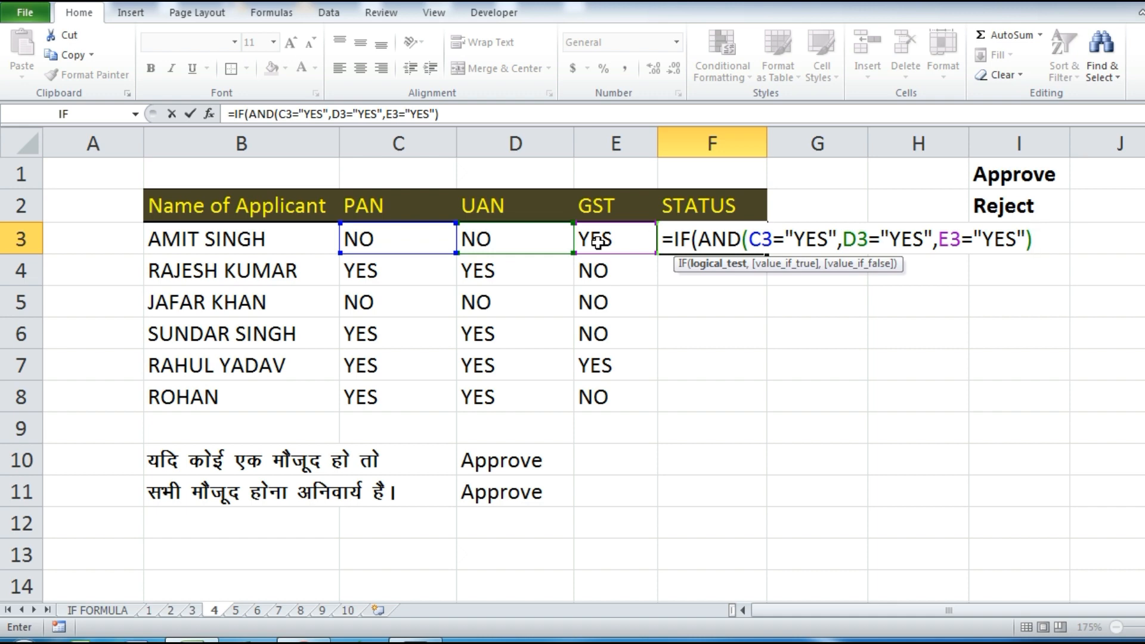
# Step: Complete the F3 formula with $I$1 as the value if true and $I$2 as the value if false, and enter it
pyautogui.write(',')
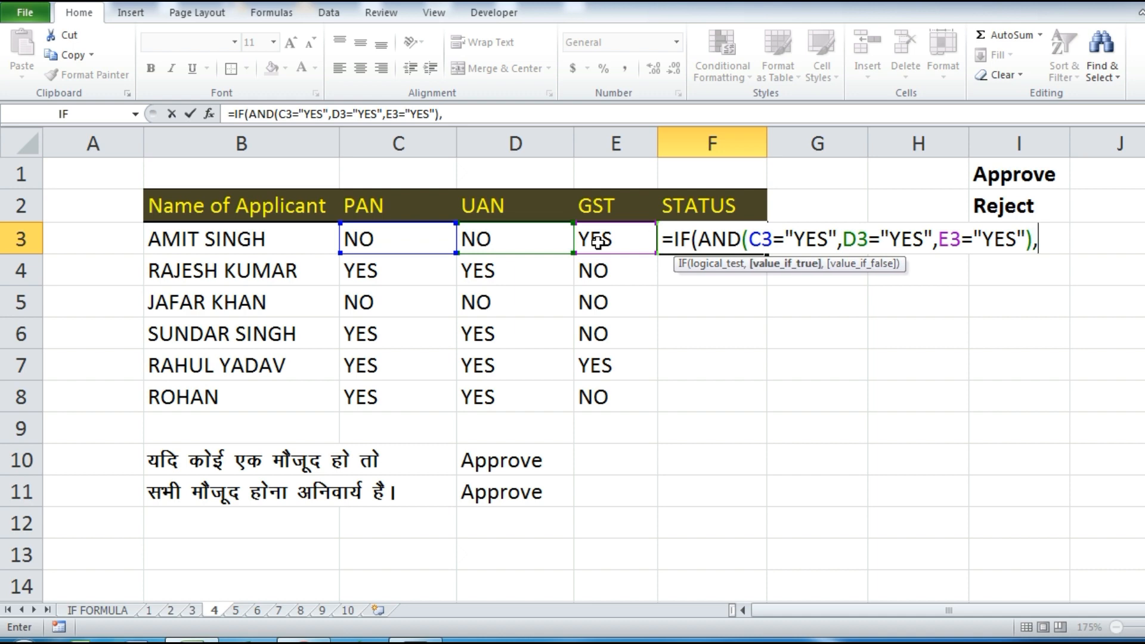
pyautogui.click(986, 182)
pyautogui.press('F4')
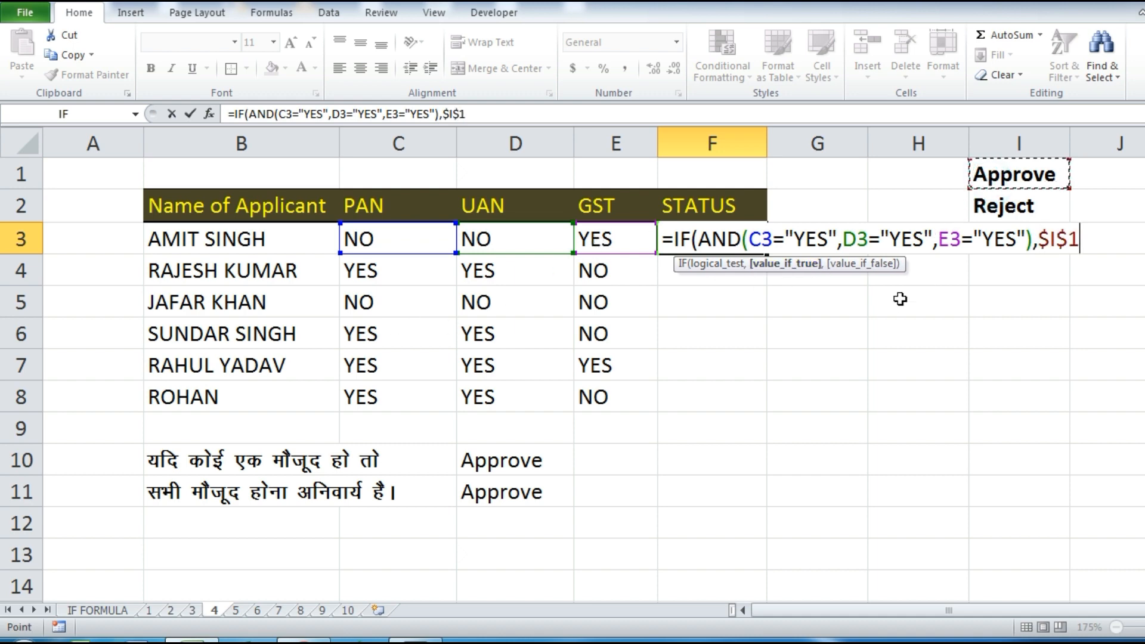
pyautogui.write(',')
pyautogui.click(1009, 208)
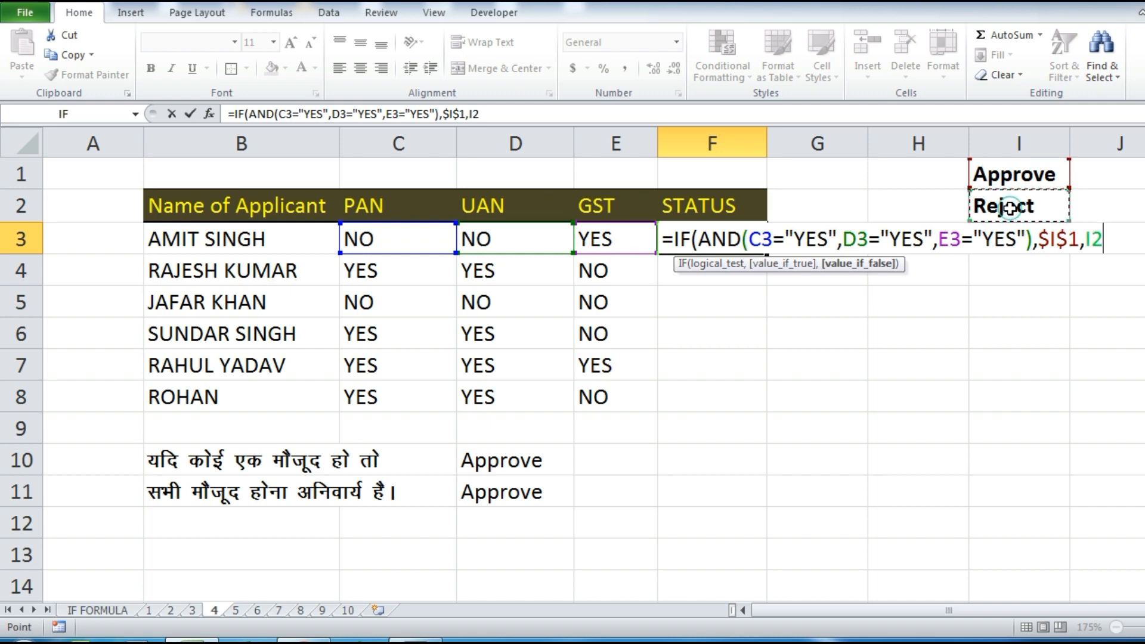
pyautogui.press('F4')
pyautogui.press('Return')
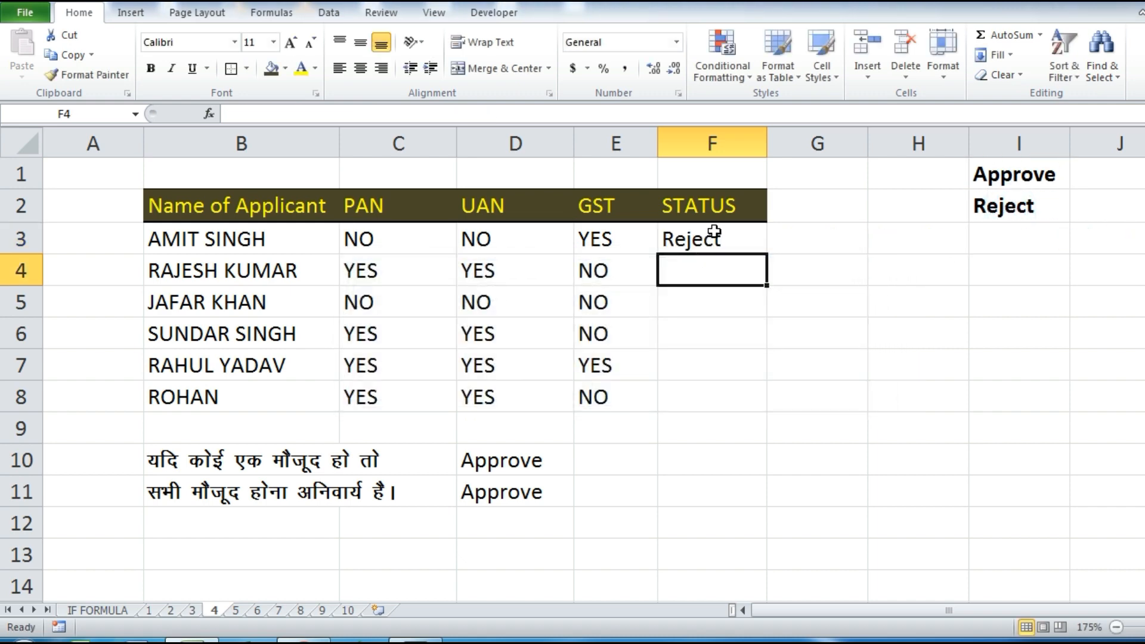
pyautogui.doubleClick(715, 233)
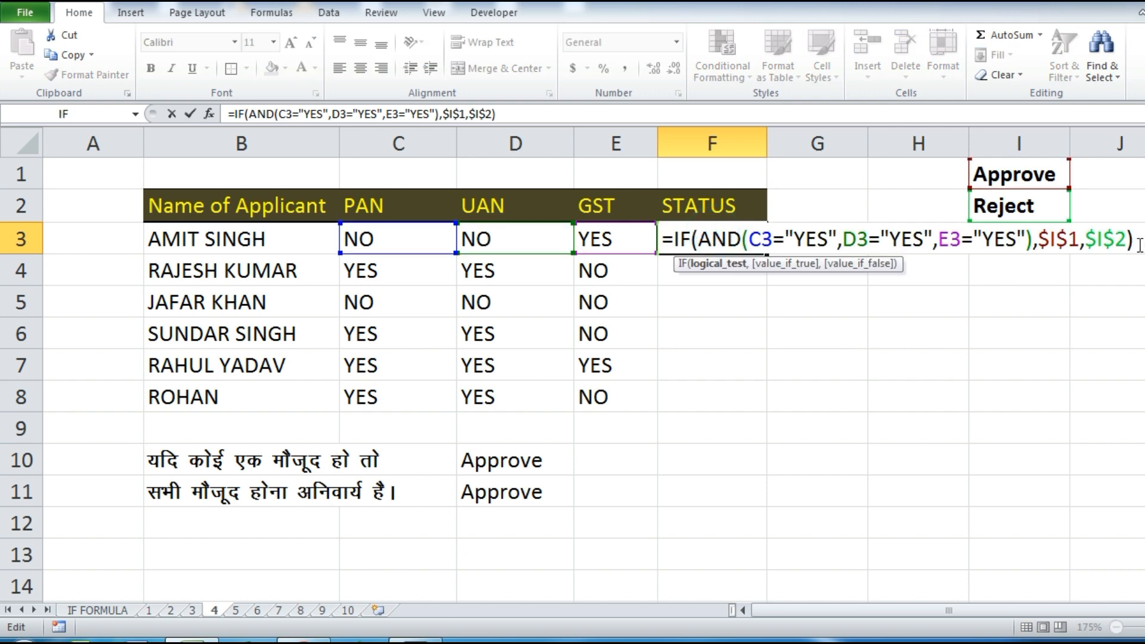
pyautogui.press('Return')
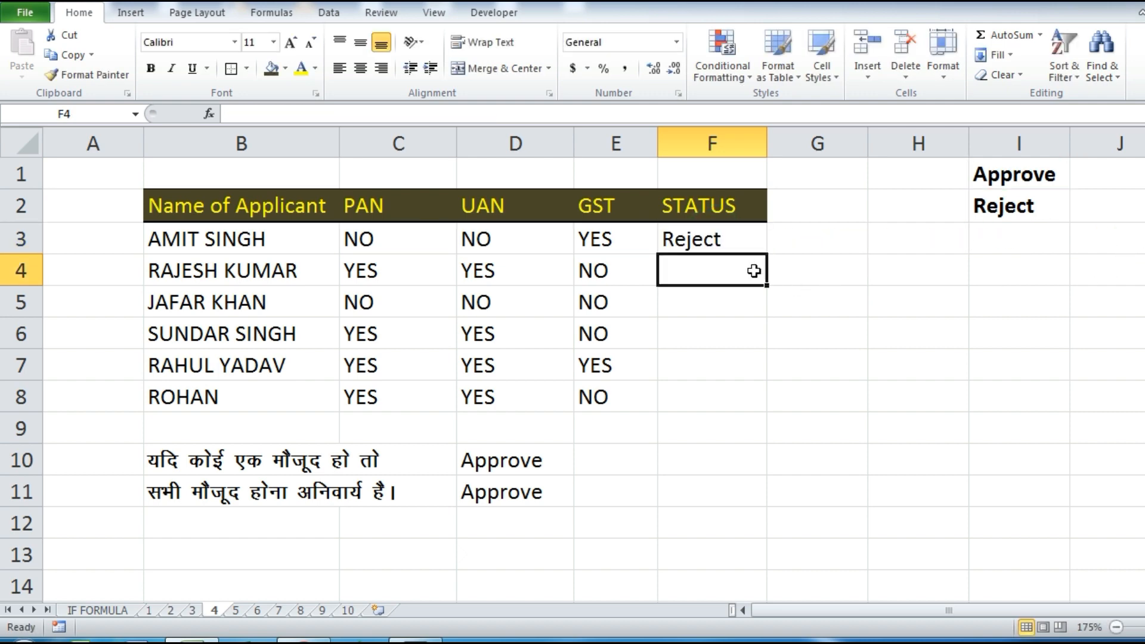
# Step: Fill the AND-based formula from F3 down to F8 and compare the statuses with the applicants' document values
pyautogui.click(743, 246)
pyautogui.moveTo(770, 255); pyautogui.dragTo(769, 405)
pyautogui.moveTo(721, 370); pyautogui.dragTo(378, 379)
pyautogui.moveTo(238, 376); pyautogui.dragTo(724, 361)
pyautogui.click(852, 371)
pyautogui.moveTo(690, 248); pyautogui.dragTo(699, 343)
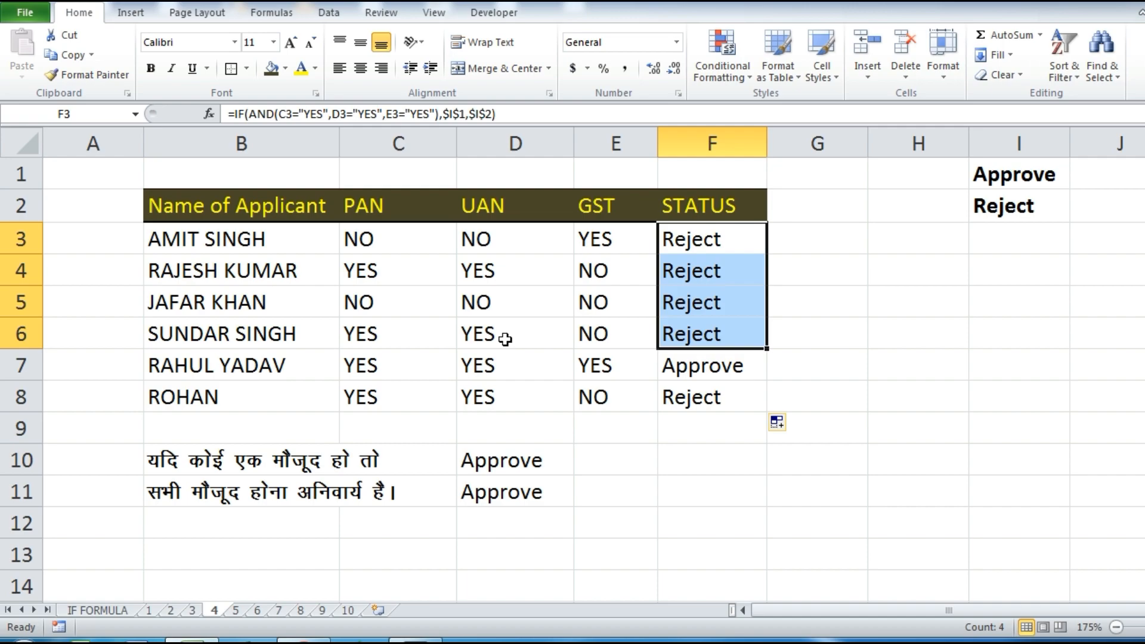
pyautogui.click(858, 327)
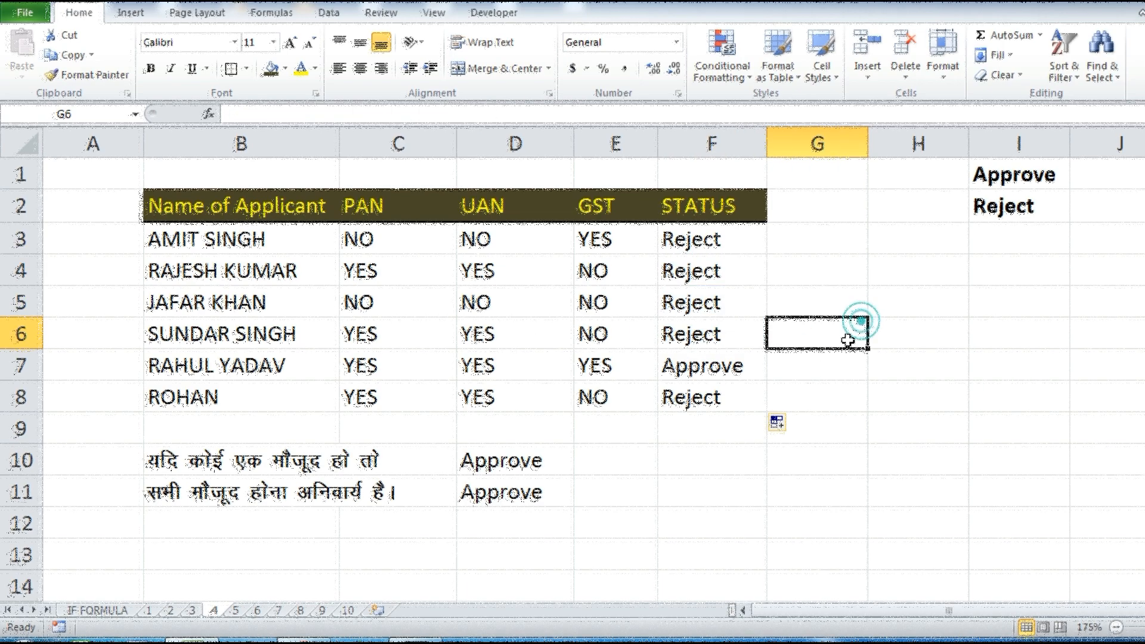
# Step: Open sheet 5 and start the first employee's salary formula in D4 with =IF(C4="FEMALE"
pyautogui.click(234, 616)
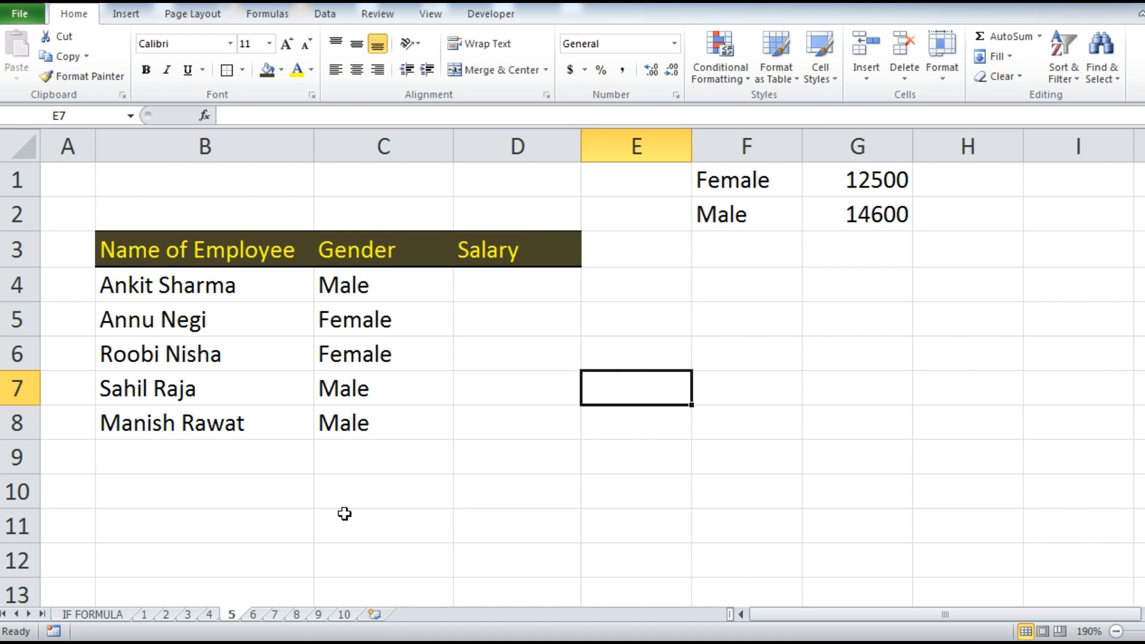
pyautogui.click(499, 292)
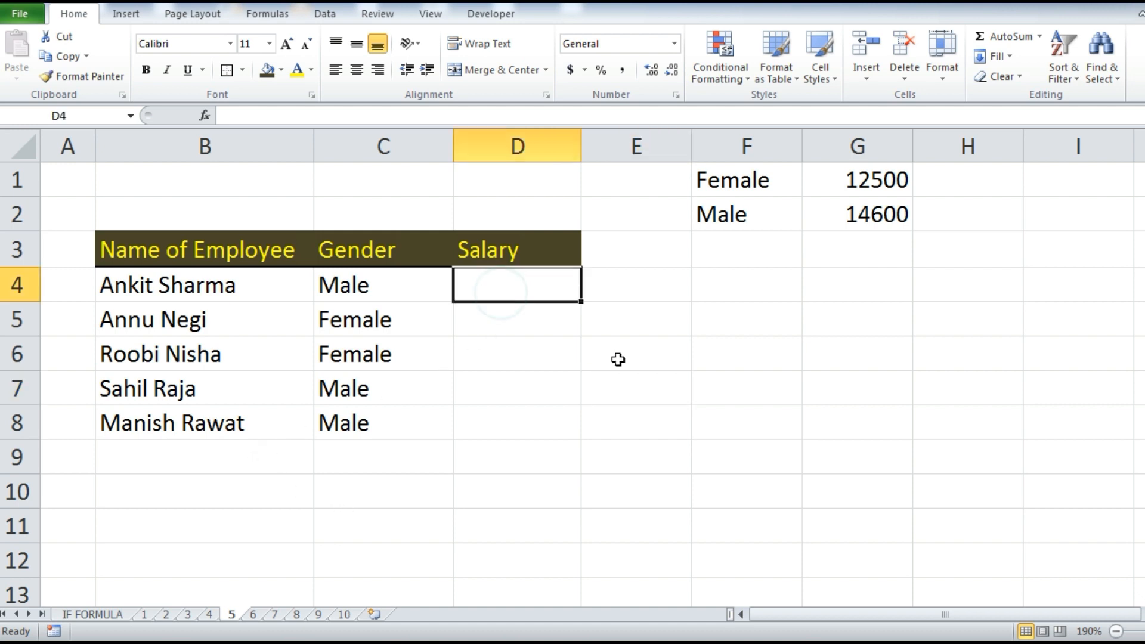
pyautogui.write('=IF(')
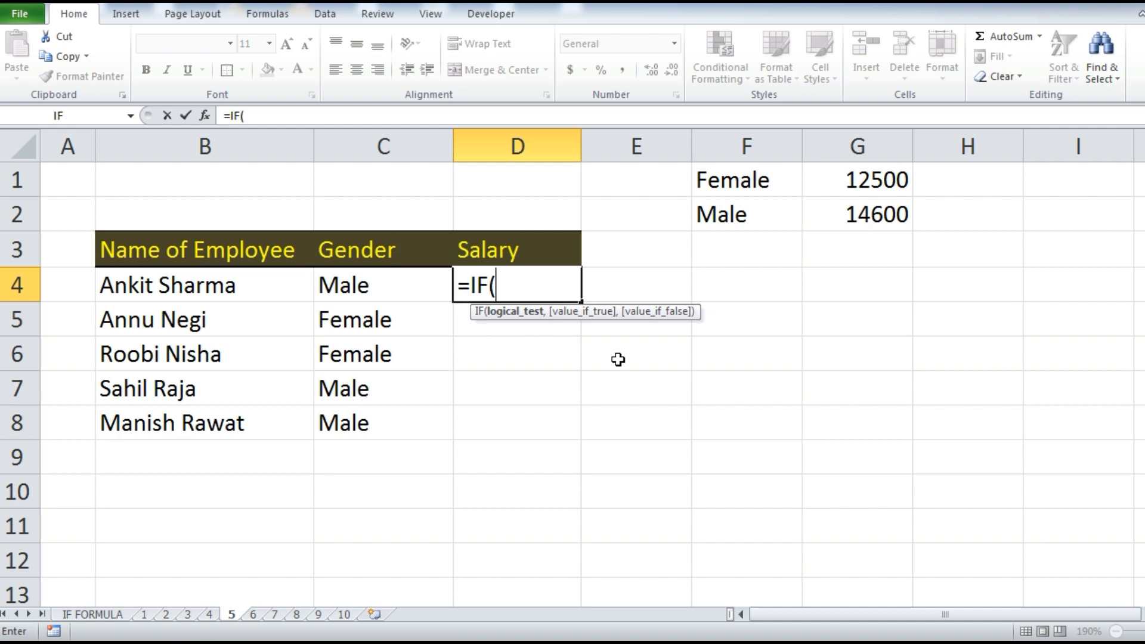
pyautogui.click(350, 290)
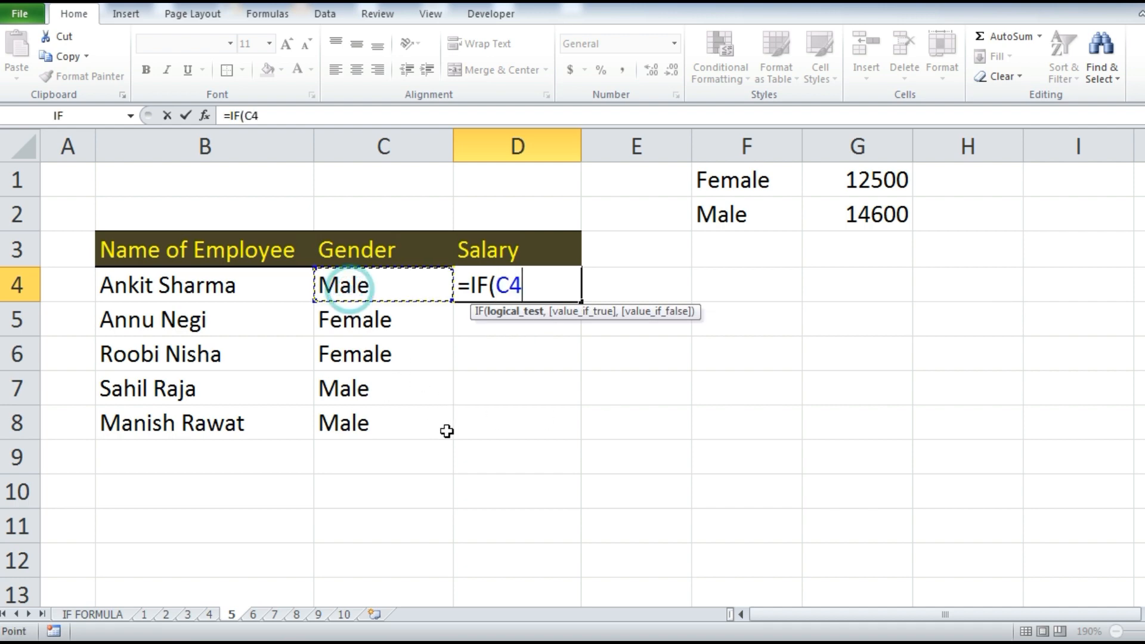
pyautogui.write('=')
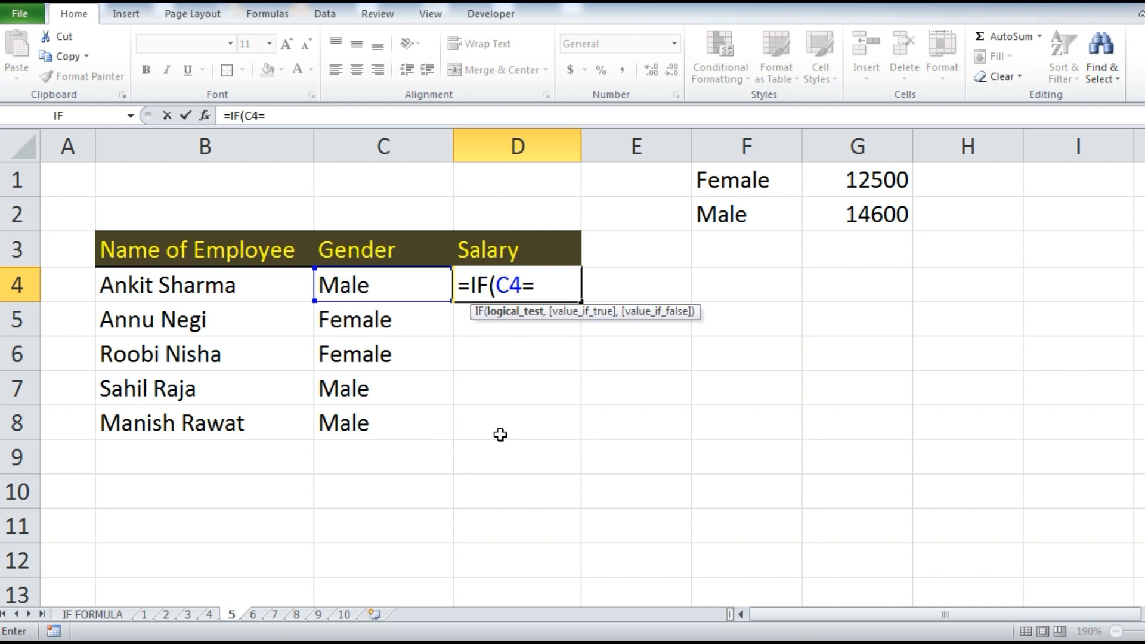
pyautogui.click(741, 181)
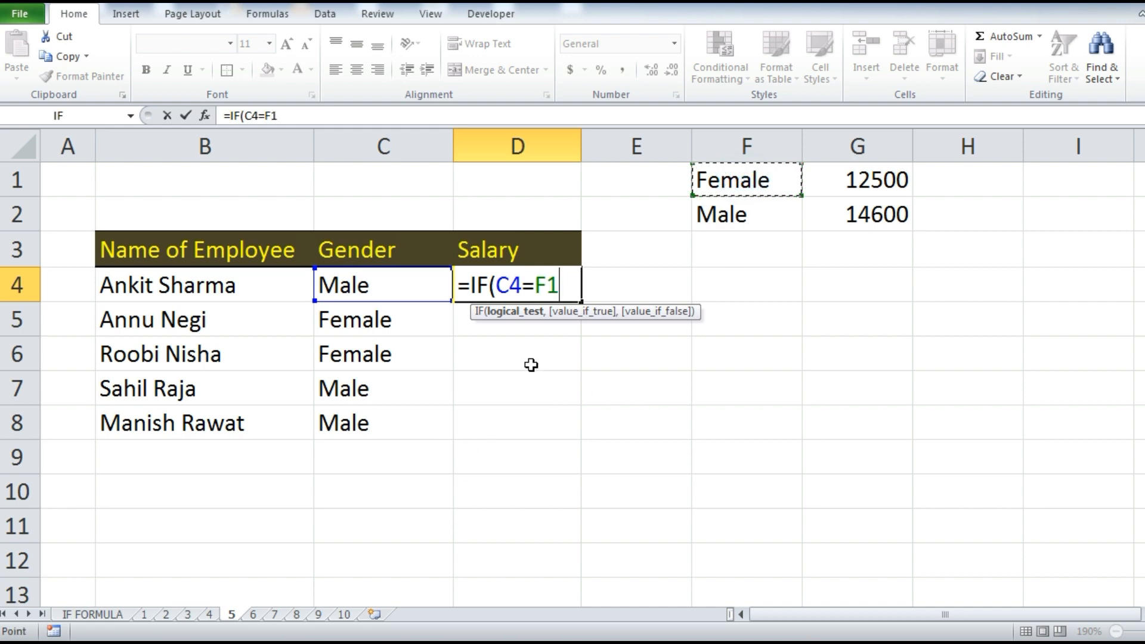
pyautogui.press('BackSpace')
pyautogui.press('BackSpace')
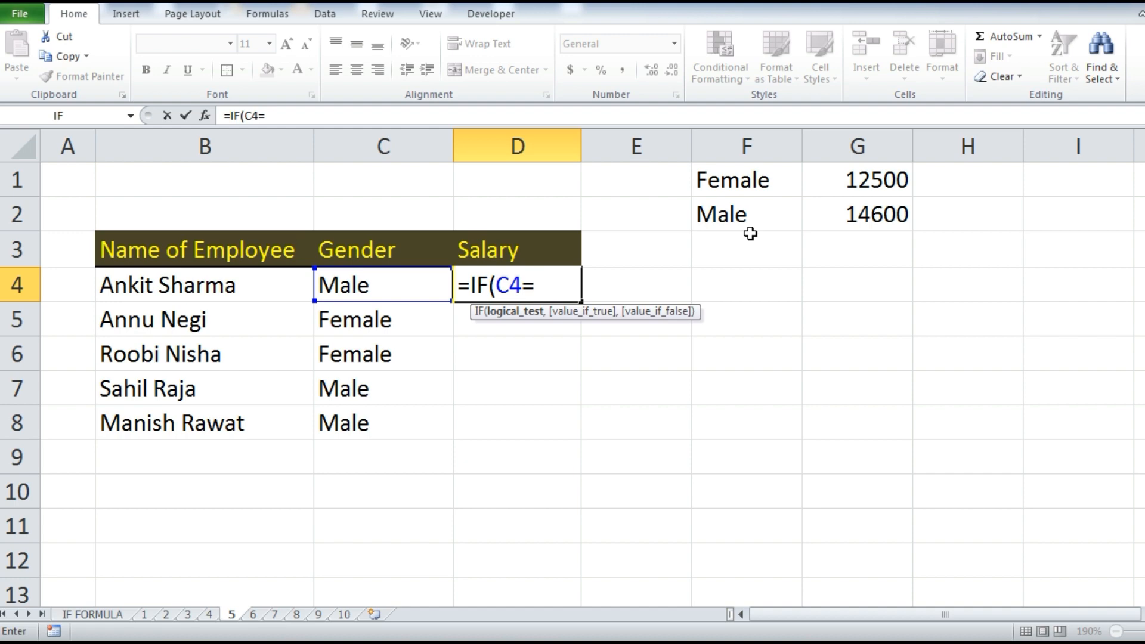
pyautogui.write('"FEMALE"')
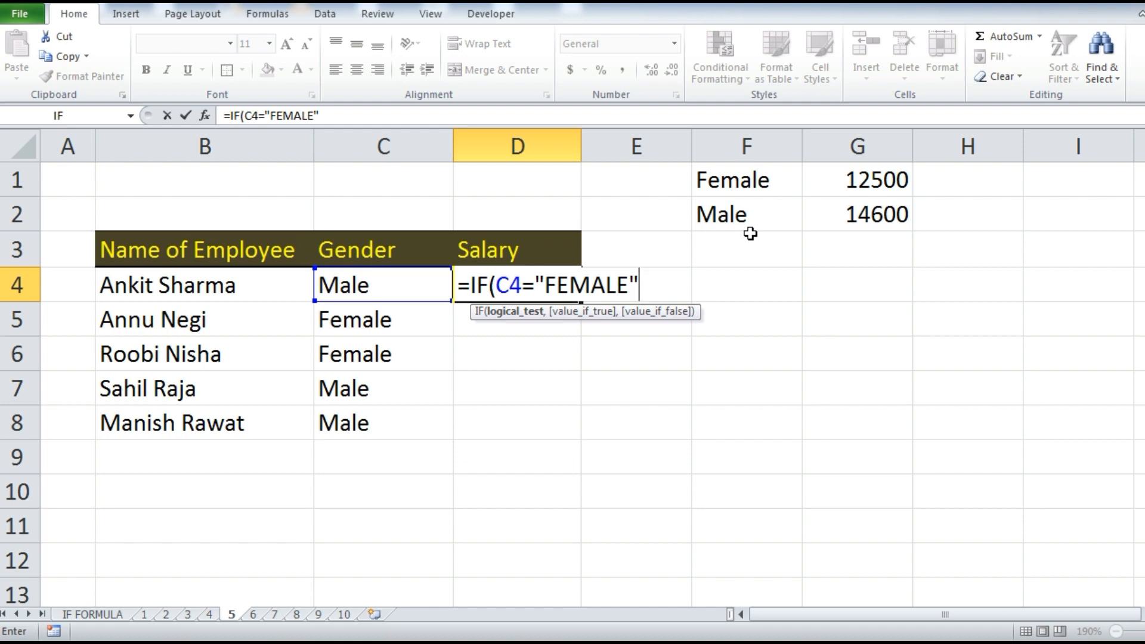
# Step: Give the absolute reference $G$1 as the value if true in the D4 formula
pyautogui.write(',')
pyautogui.click(884, 179)
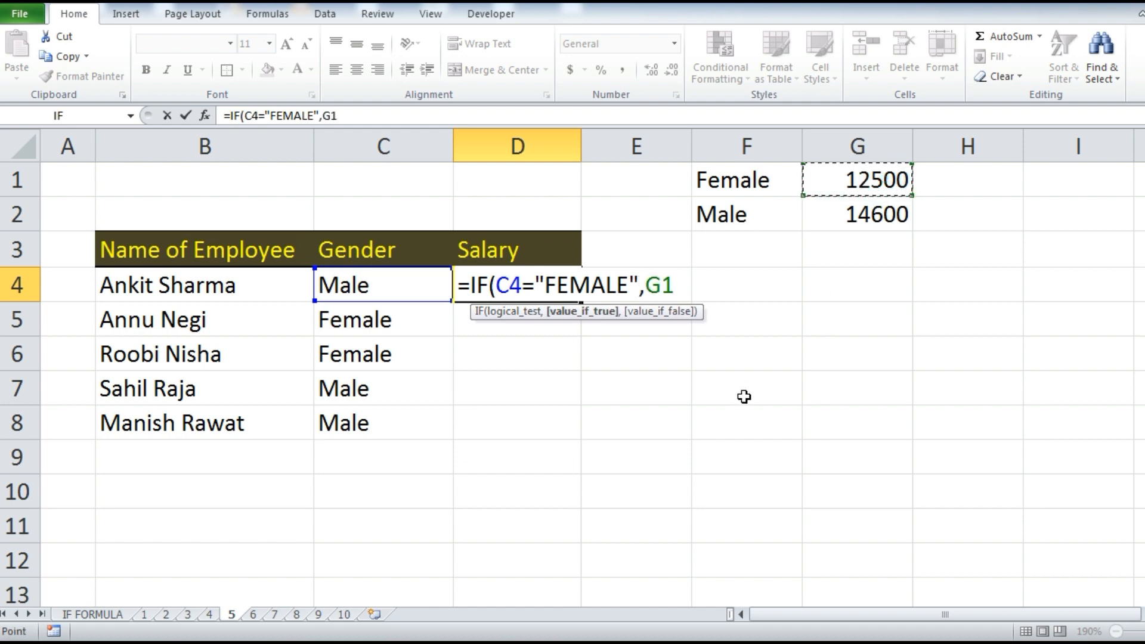
pyautogui.press('F4')
pyautogui.write(',')
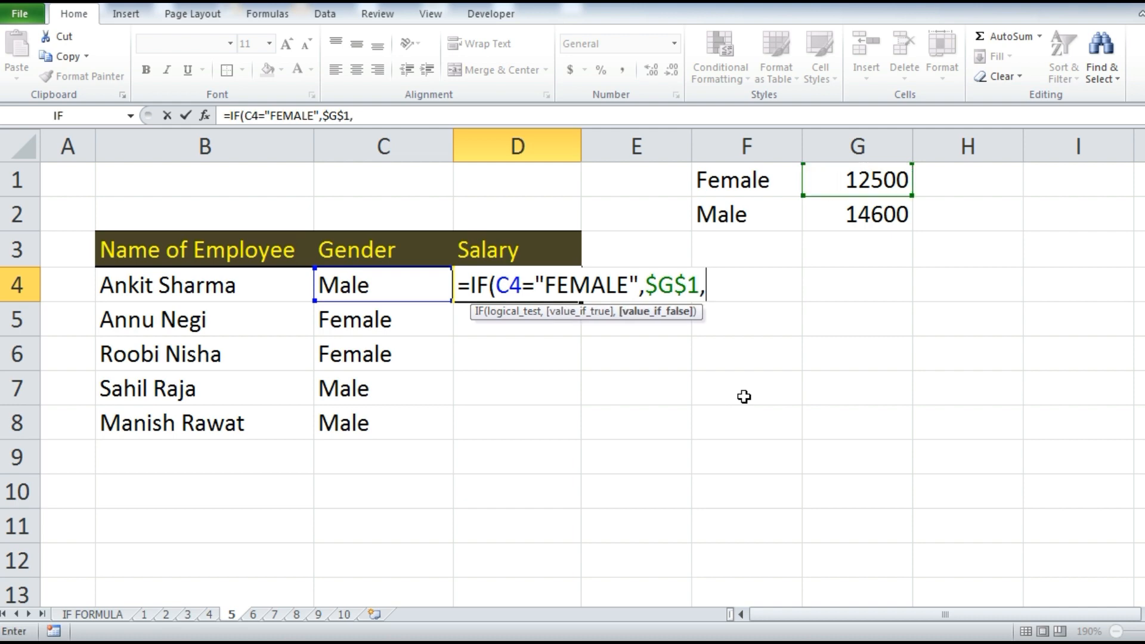
# Step: Nest a second IF with the condition C4="MALE" as the value if false of the D4 formula
pyautogui.write('IF(C4')
pyautogui.click(417, 281)
pyautogui.click(617, 364)
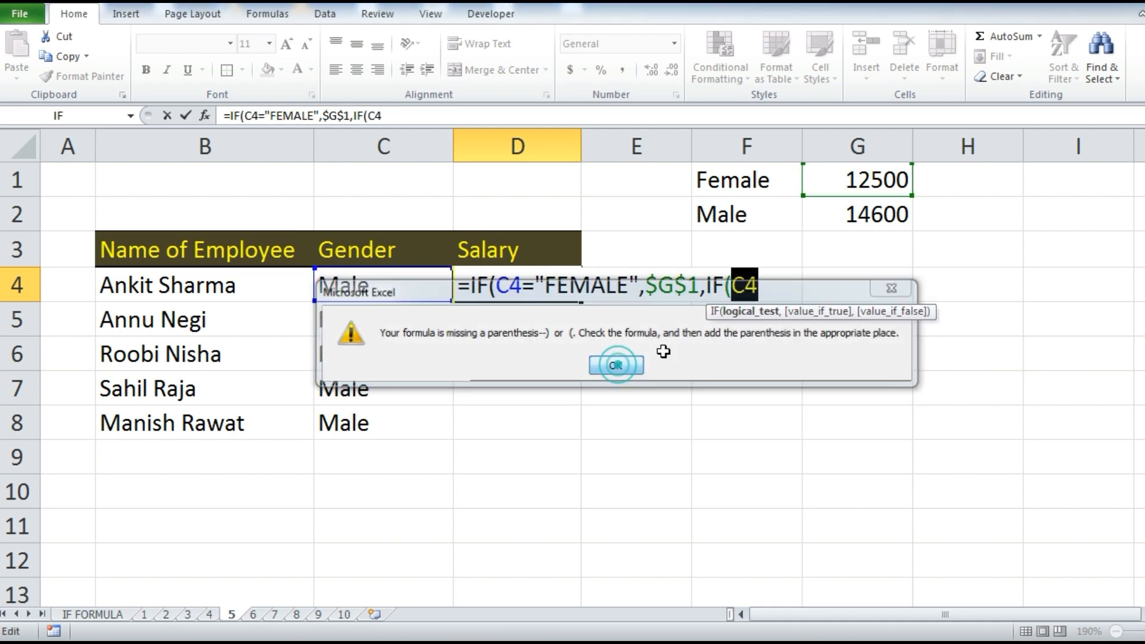
pyautogui.click(763, 286)
pyautogui.write('=')
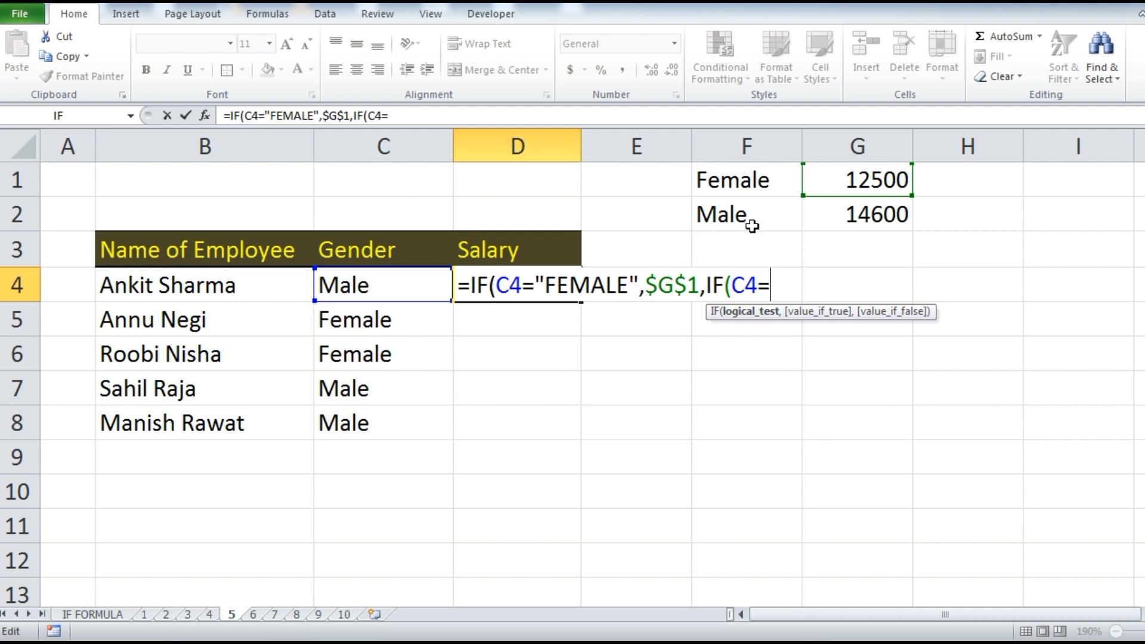
pyautogui.write('"MALE",')
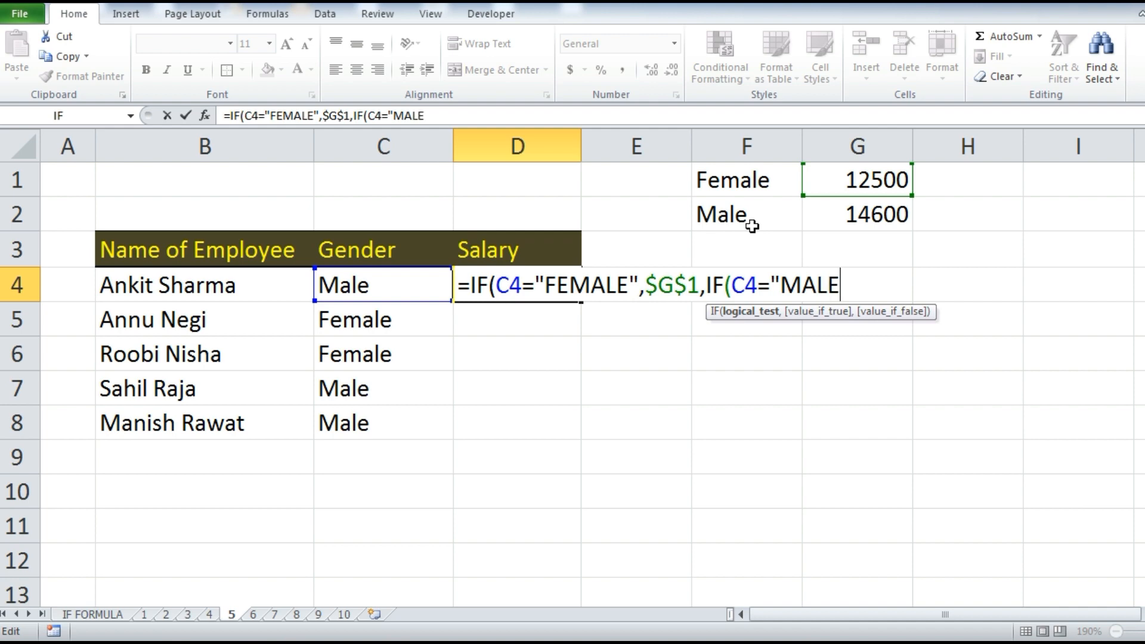
# Step: Complete the nested IF with G2 and an empty text "", and enter the D4 formula with both brackets closed
pyautogui.click(854, 224)
pyautogui.write(')')
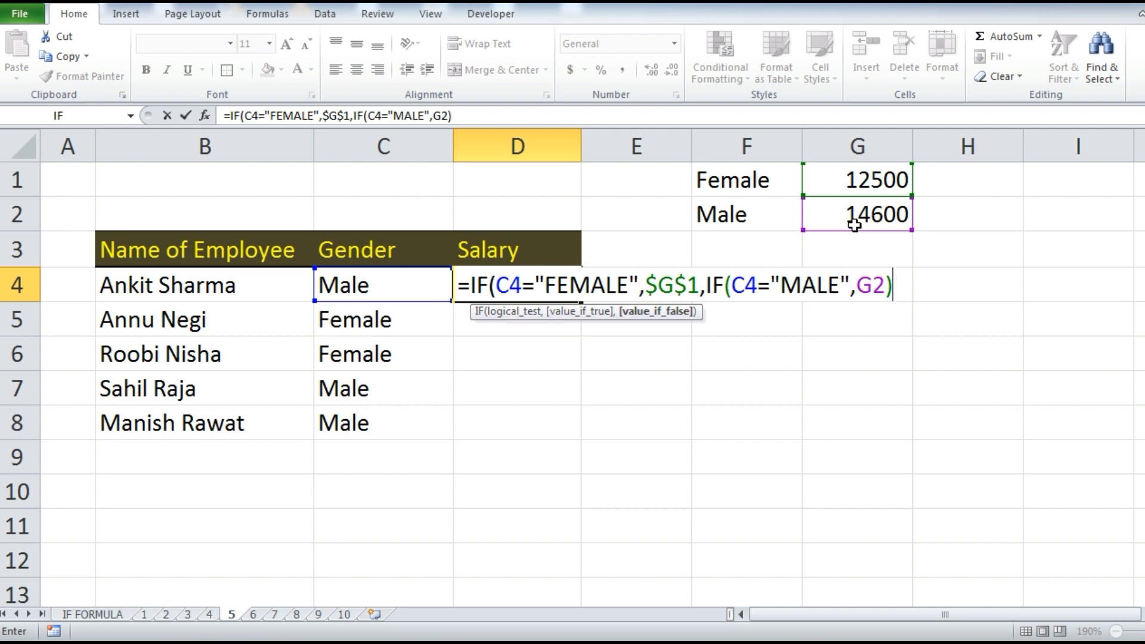
pyautogui.press('BackSpace')
pyautogui.write(',"')
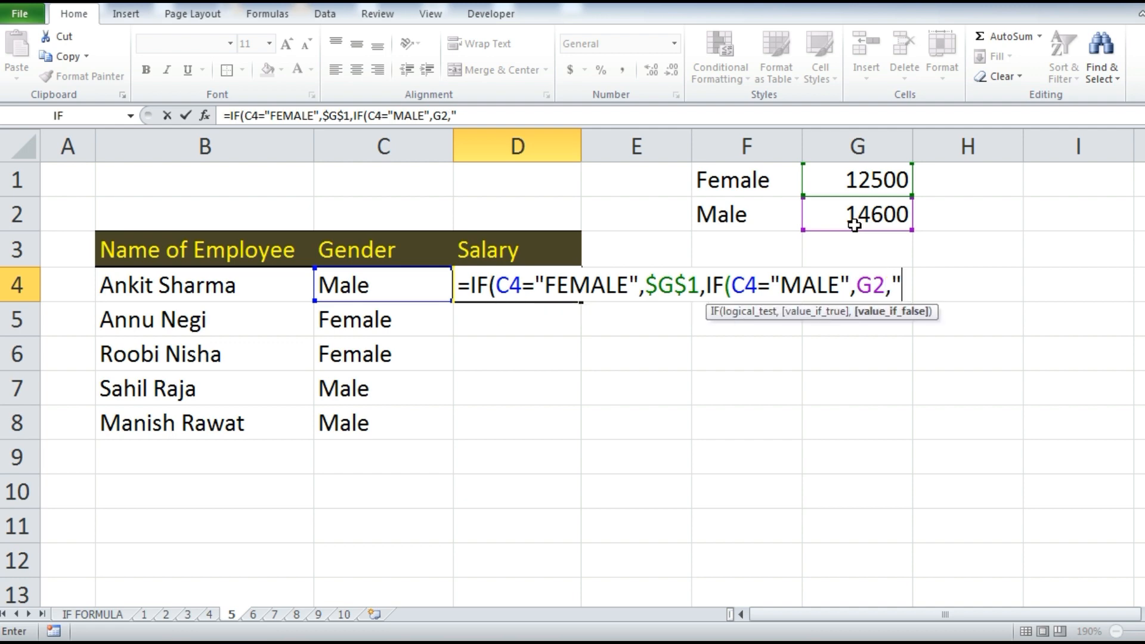
pyautogui.write('")')
pyautogui.press('Return')
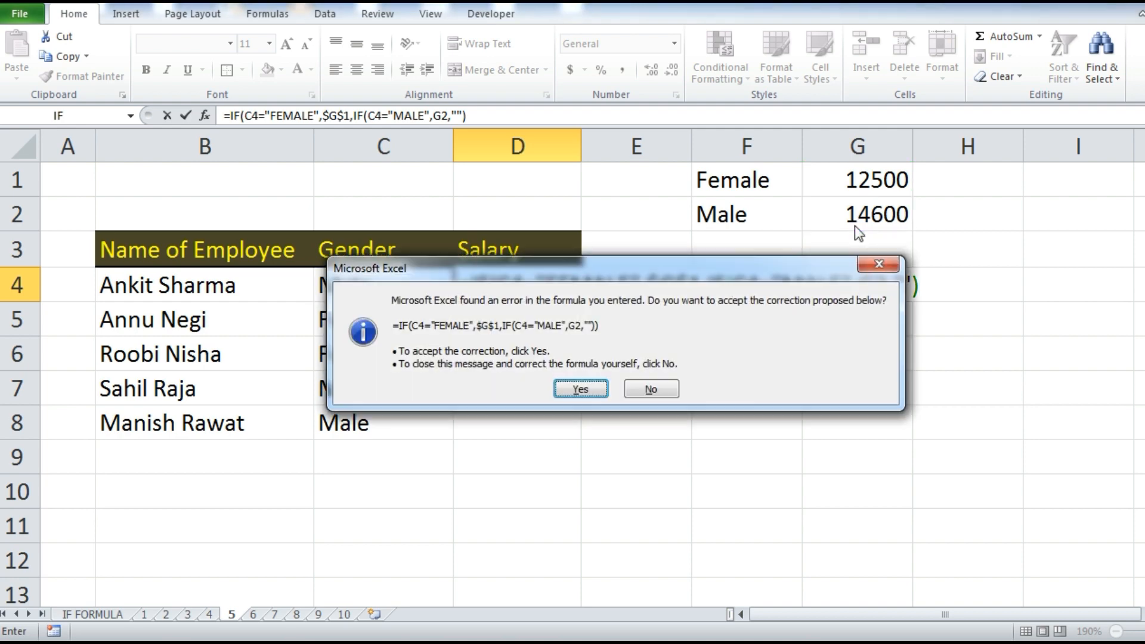
pyautogui.press('Return')
pyautogui.press('Up')
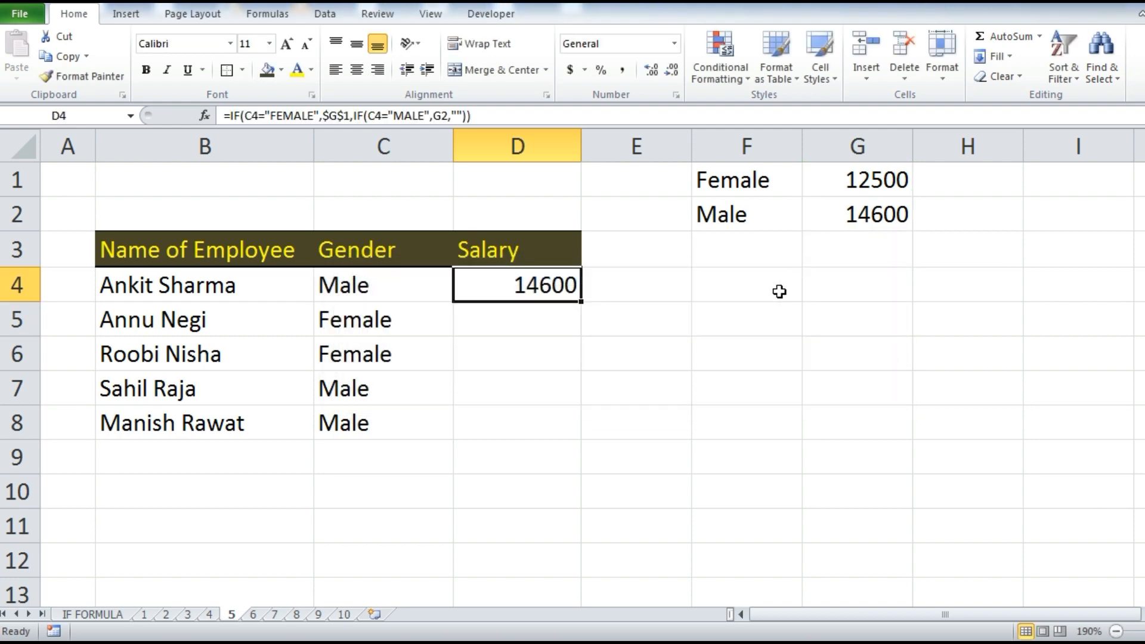
# Step: Clear the gender in C4 to test the salary formula, and set it back to Male
pyautogui.click(370, 287)
pyautogui.press('Delete')
pyautogui.click(596, 371)
pyautogui.click(513, 294)
pyautogui.click(426, 294)
pyautogui.click(462, 293)
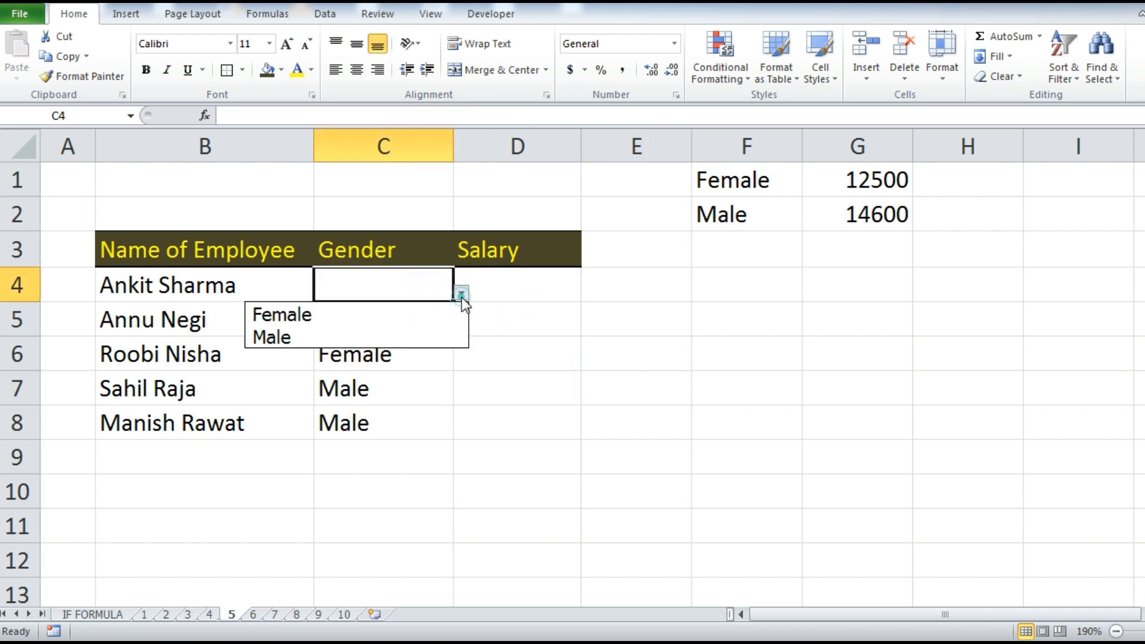
pyautogui.click(435, 334)
pyautogui.click(514, 292)
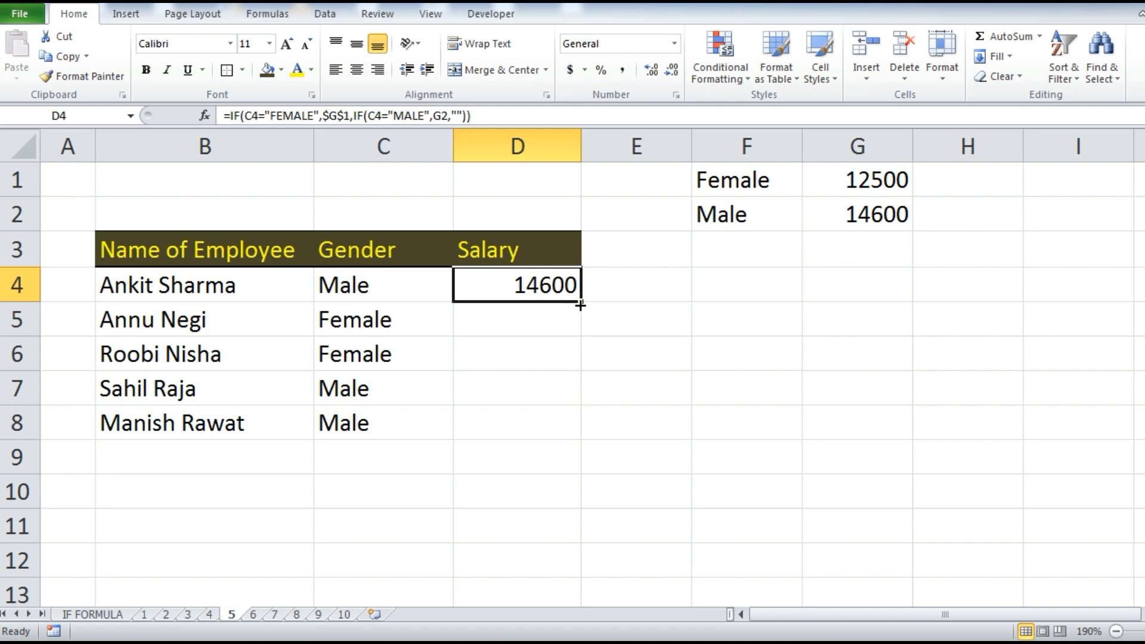
# Step: Change G2 to the absolute reference $G$2 in the D4 formula and fill the formula down to D8
pyautogui.doubleClick(561, 285)
pyautogui.click(868, 286)
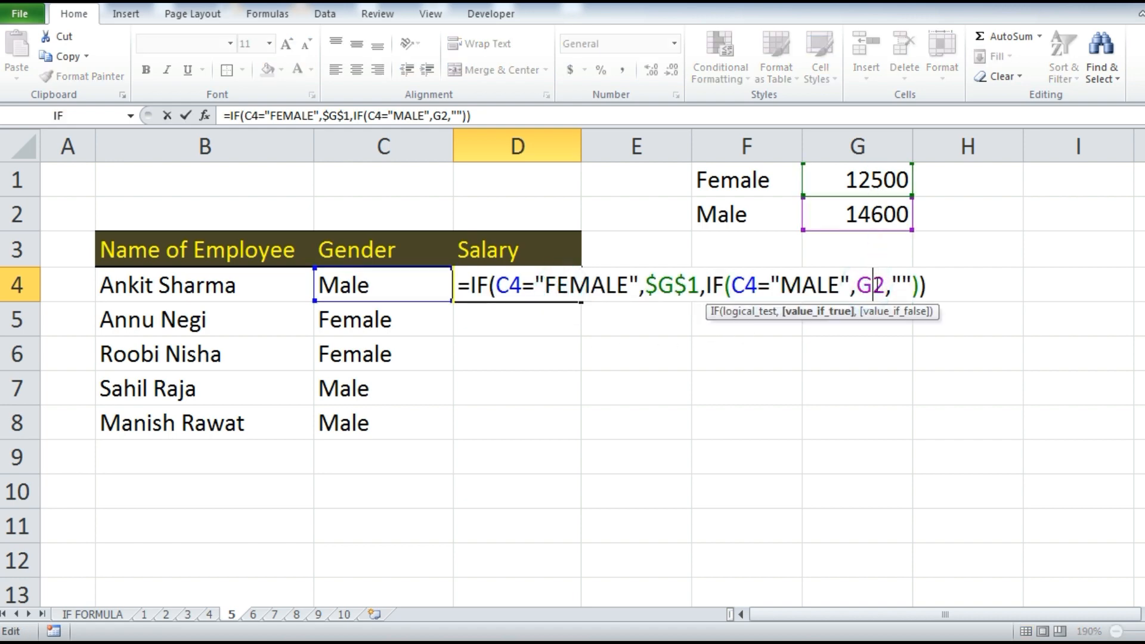
pyautogui.press('F4')
pyautogui.press('Return')
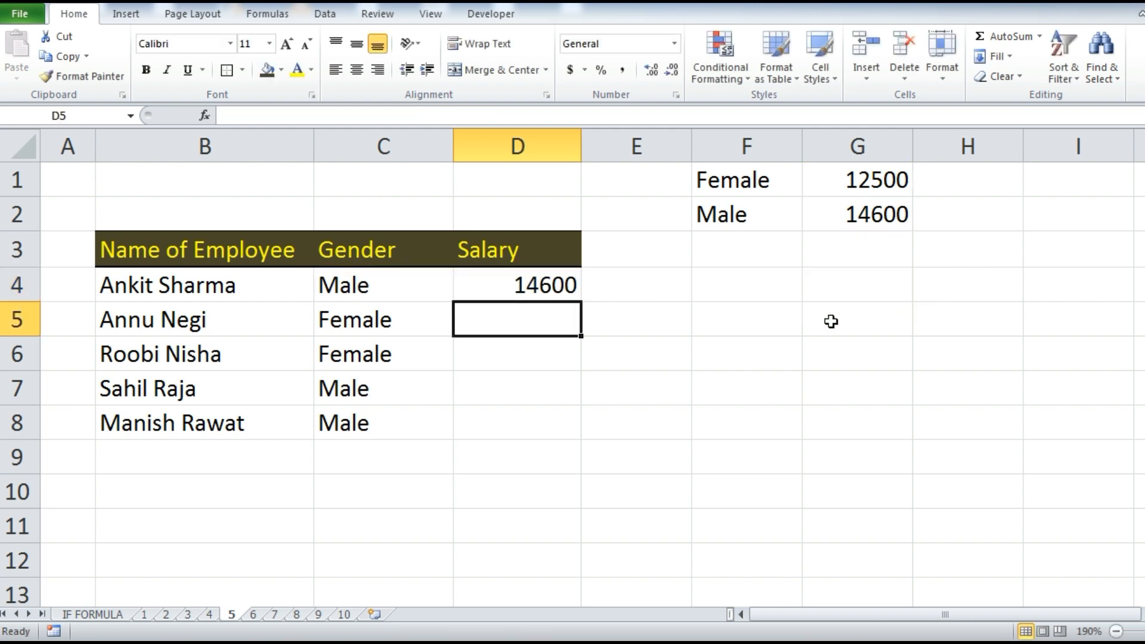
pyautogui.click(558, 291)
pyautogui.moveTo(581, 304); pyautogui.dragTo(578, 434)
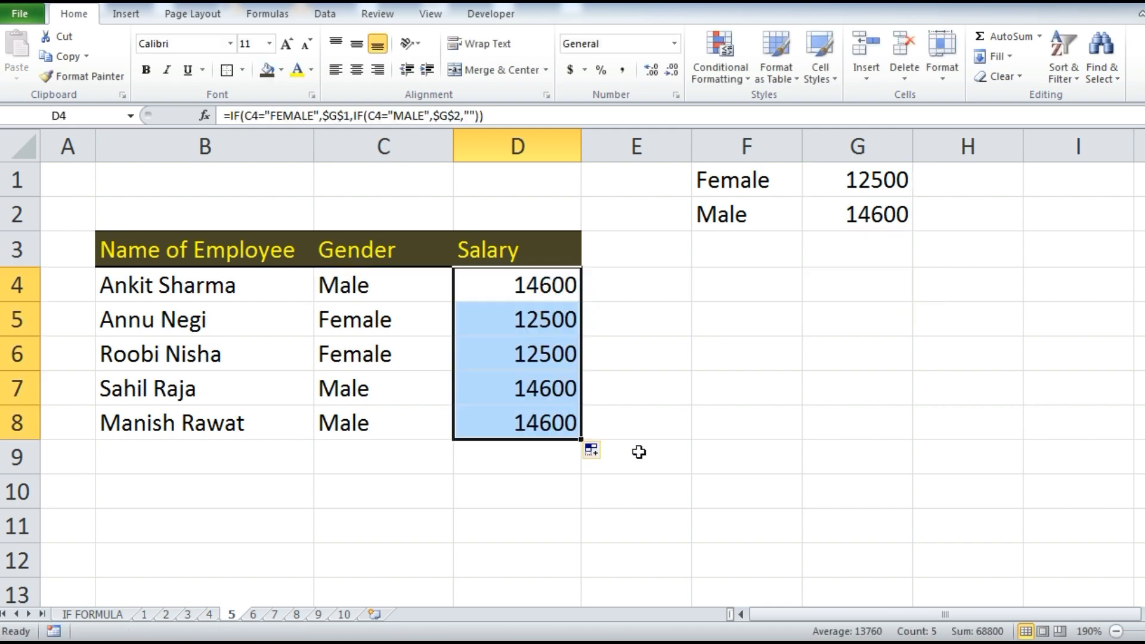
# Step: Compare the salaries in D4:D8 with each employee's gender
pyautogui.click(540, 316)
pyautogui.click(537, 355)
pyautogui.click(536, 388)
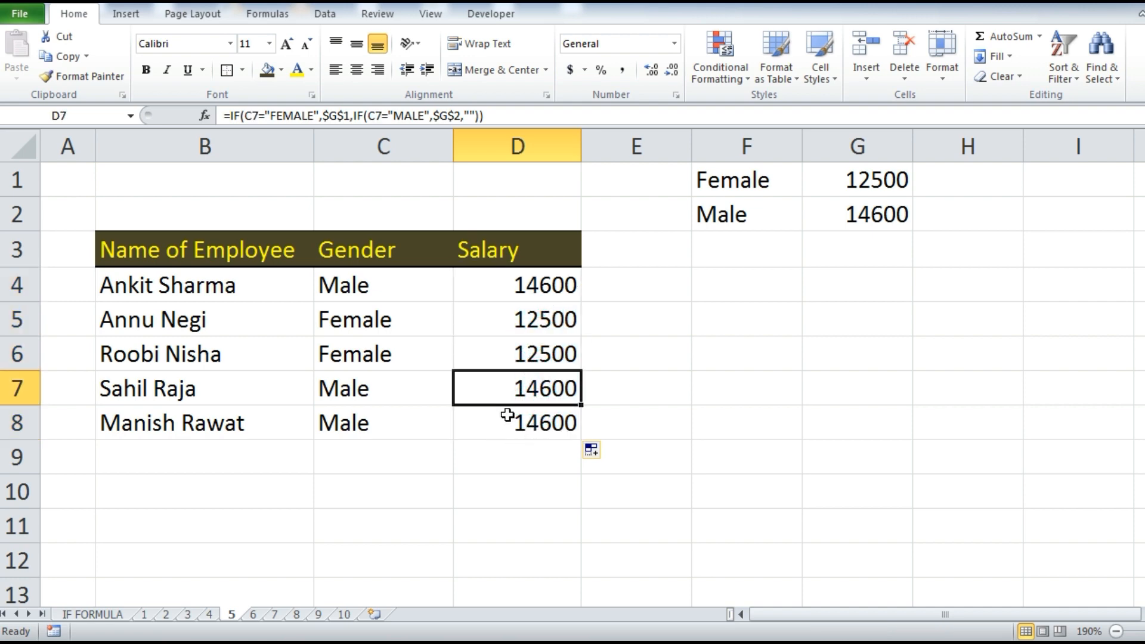
pyautogui.click(516, 433)
pyautogui.click(519, 390)
pyautogui.click(522, 358)
pyautogui.click(523, 307)
pyautogui.click(524, 286)
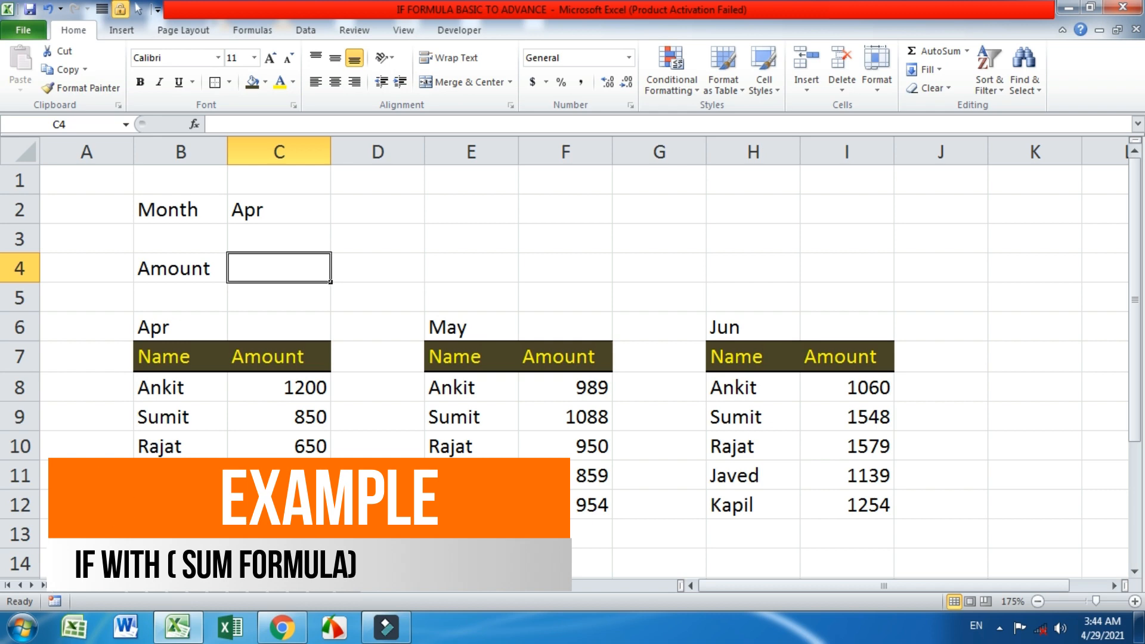
# Step: Examine the Apr, May and Jun amount tables on sheet 6 and the month choices offered in C2
pyautogui.moveTo(176, 364); pyautogui.dragTo(284, 505)
pyautogui.moveTo(480, 358); pyautogui.dragTo(585, 502)
pyautogui.moveTo(728, 360); pyautogui.dragTo(836, 501)
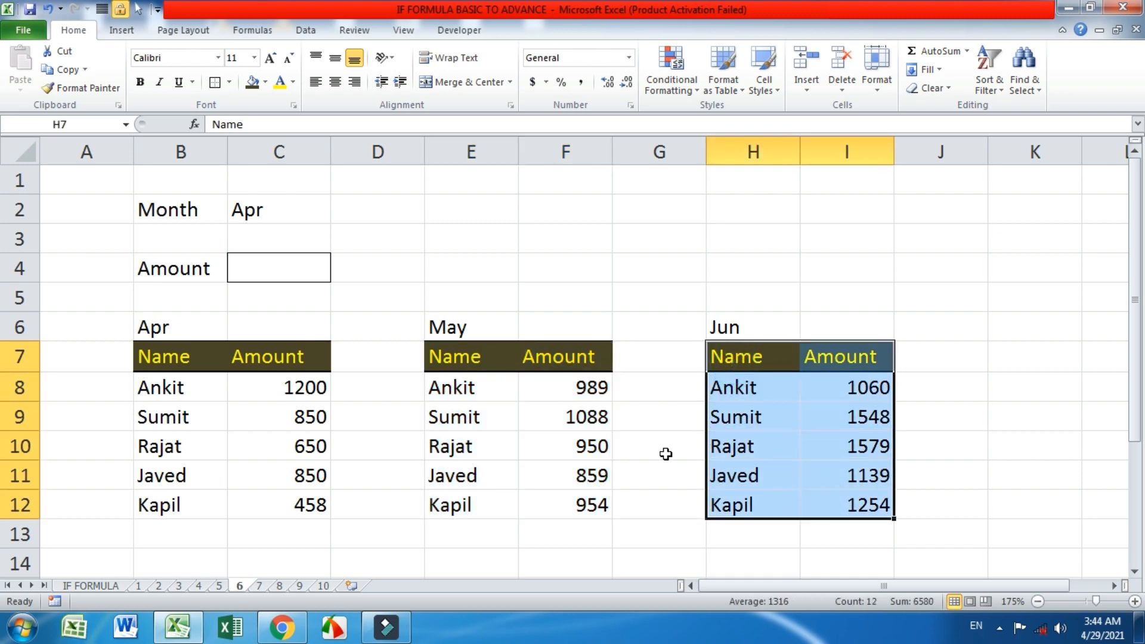
pyautogui.click(201, 328)
pyautogui.click(457, 322)
pyautogui.click(722, 325)
pyautogui.moveTo(325, 393); pyautogui.dragTo(325, 508)
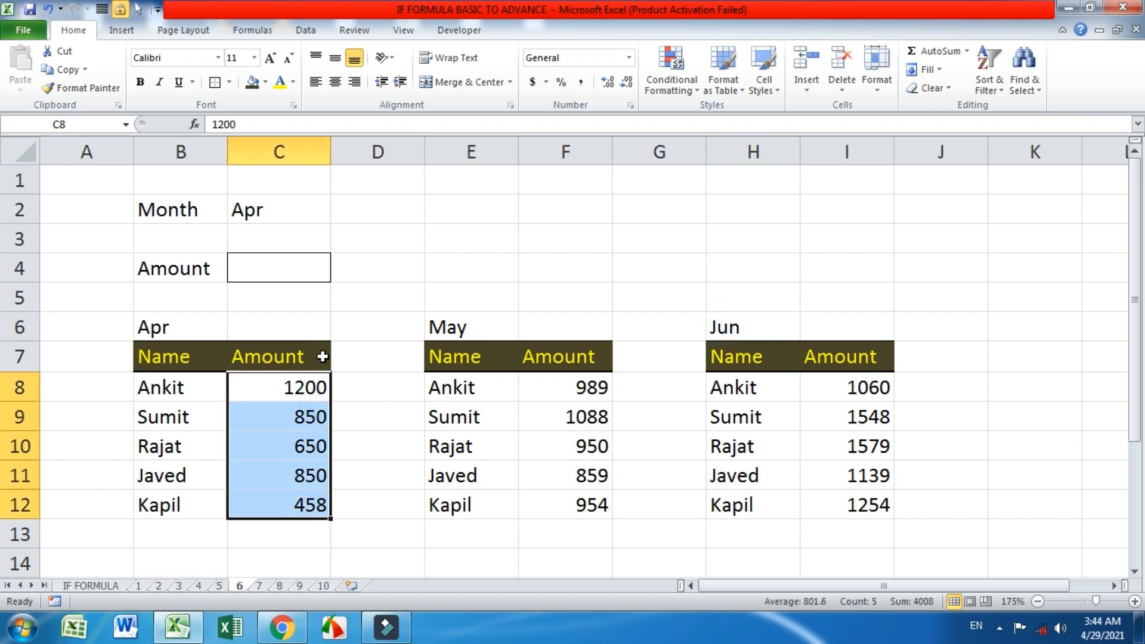
pyautogui.click(277, 212)
pyautogui.click(338, 215)
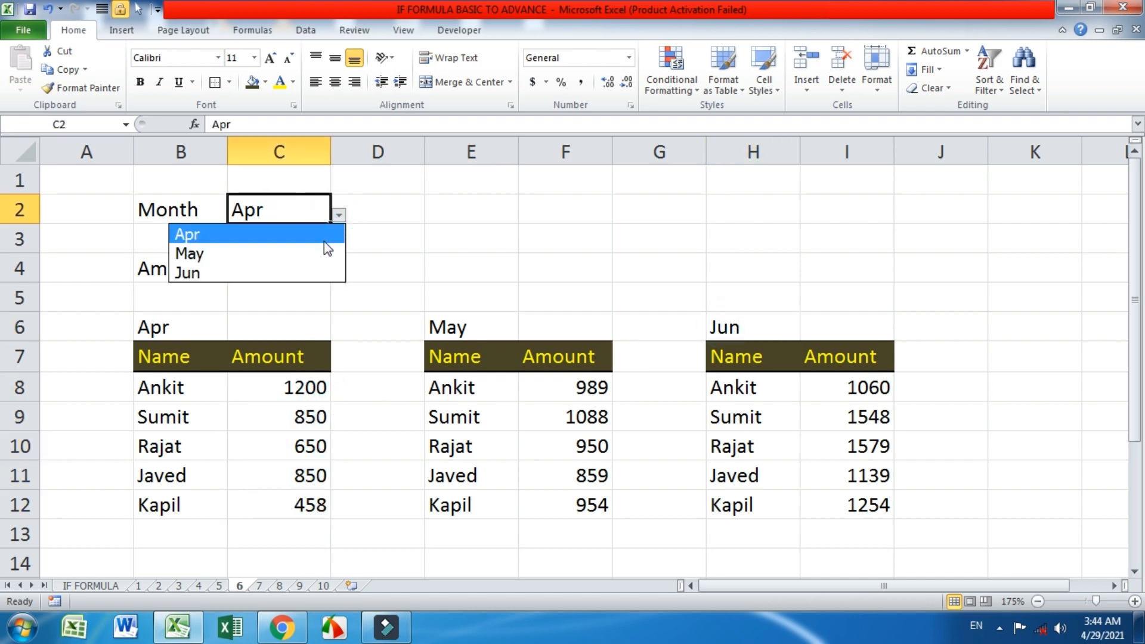
pyautogui.click(305, 266)
pyautogui.moveTo(288, 389); pyautogui.dragTo(303, 506)
# Step: Start the Amount formula in C4 with the condition C2="APR" and SUM(C8:C12) as the value if true: =IF(C2="APR",SUM(C8:C12)
pyautogui.click(299, 276)
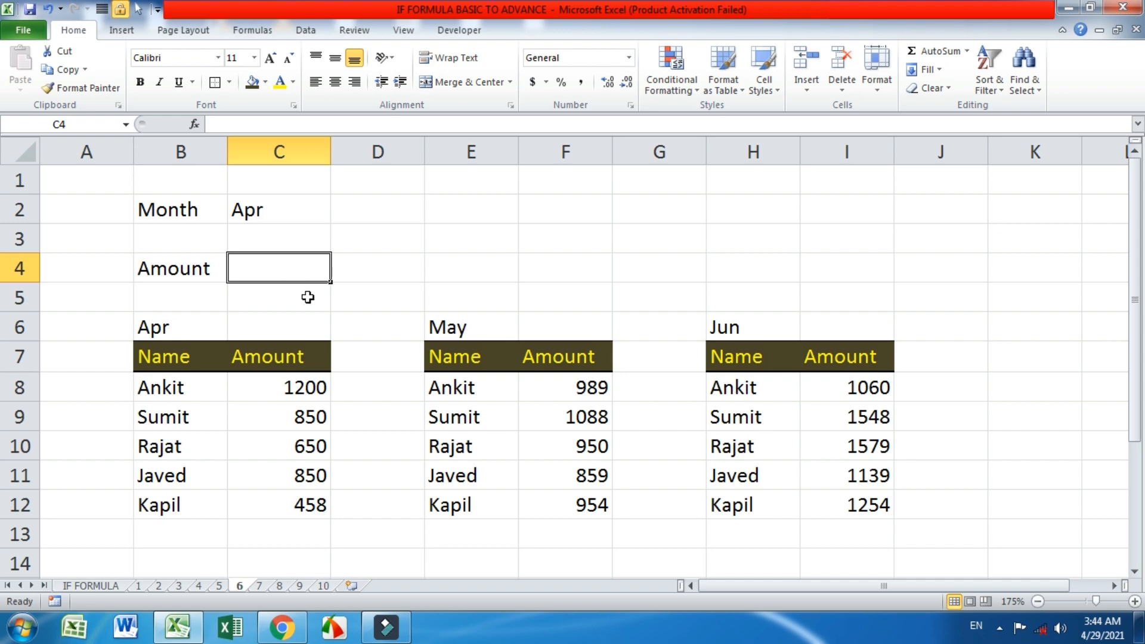
pyautogui.write('=IF(')
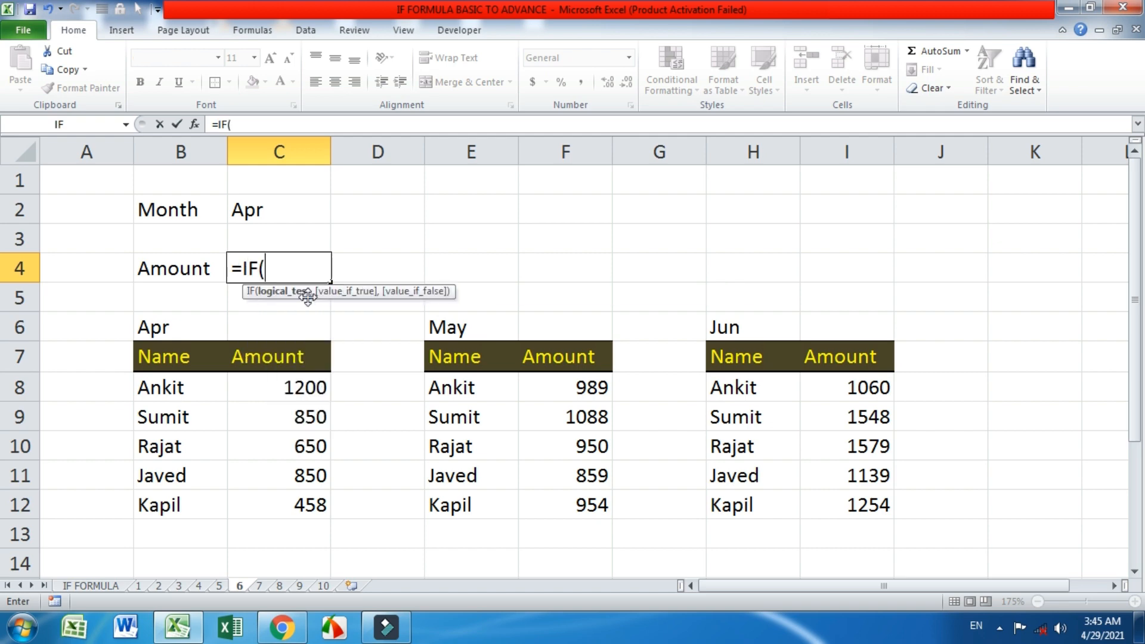
pyautogui.click(270, 213)
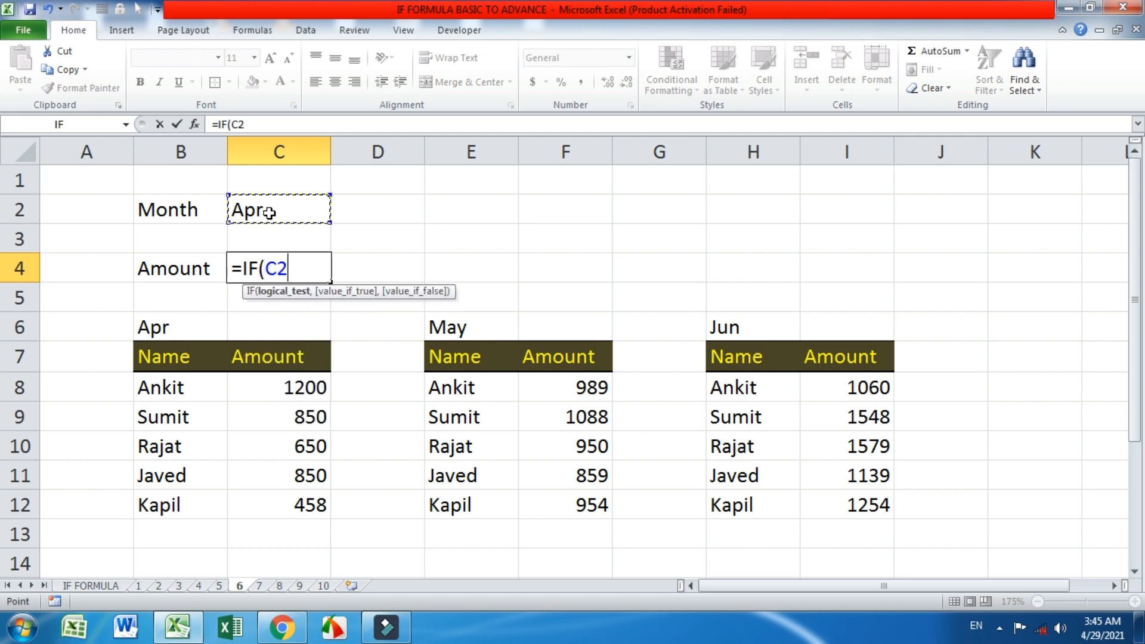
pyautogui.write('="APR"')
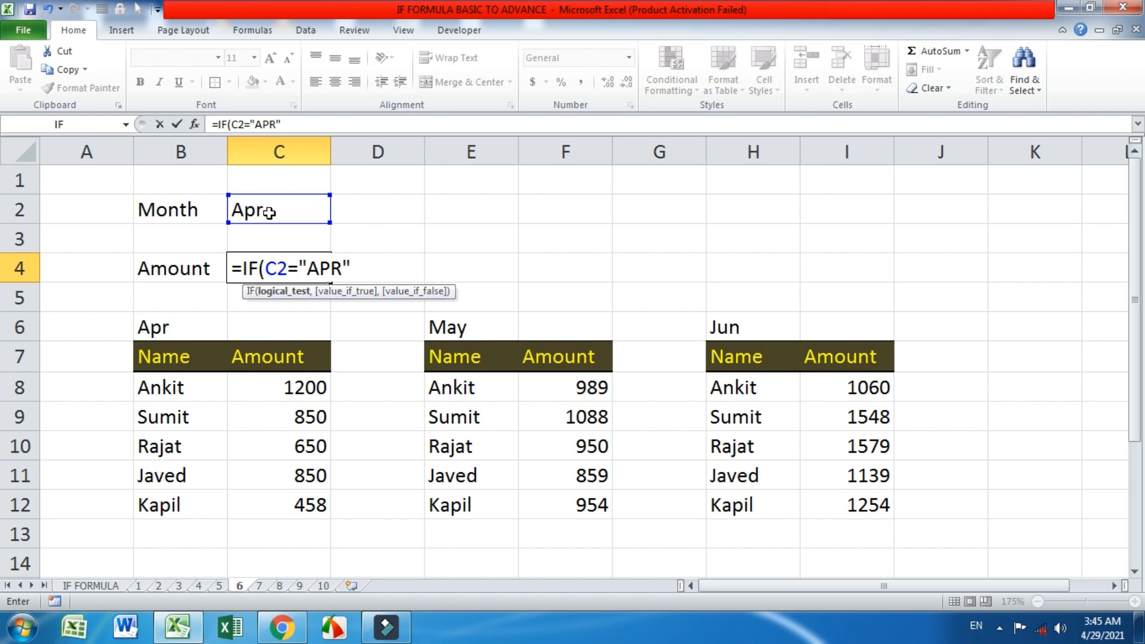
pyautogui.write(',')
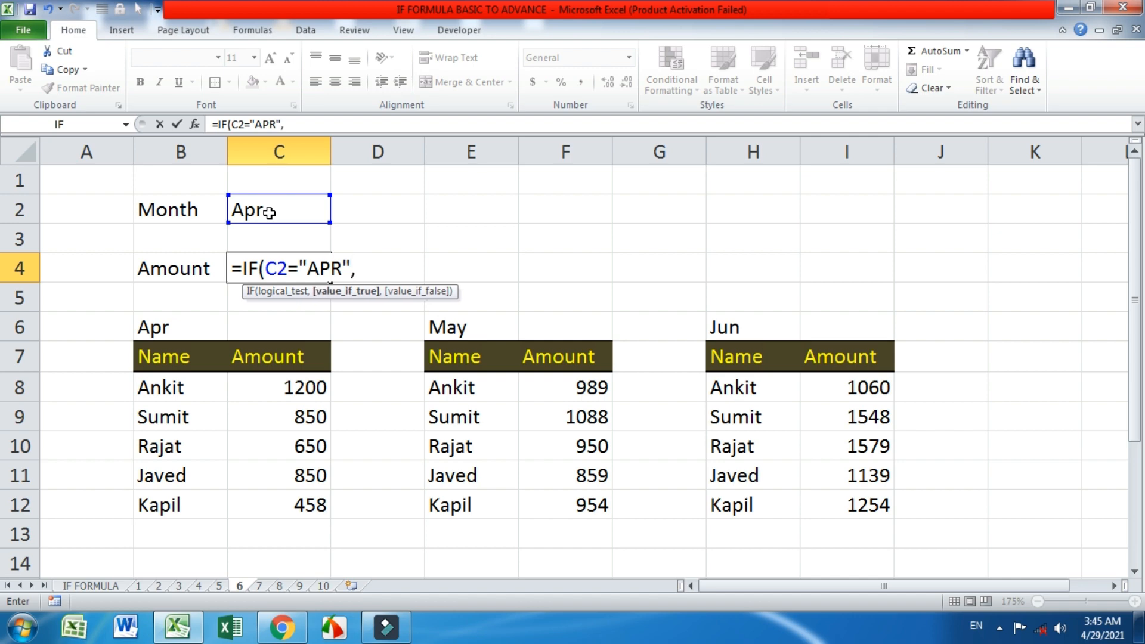
pyautogui.write('SUM(')
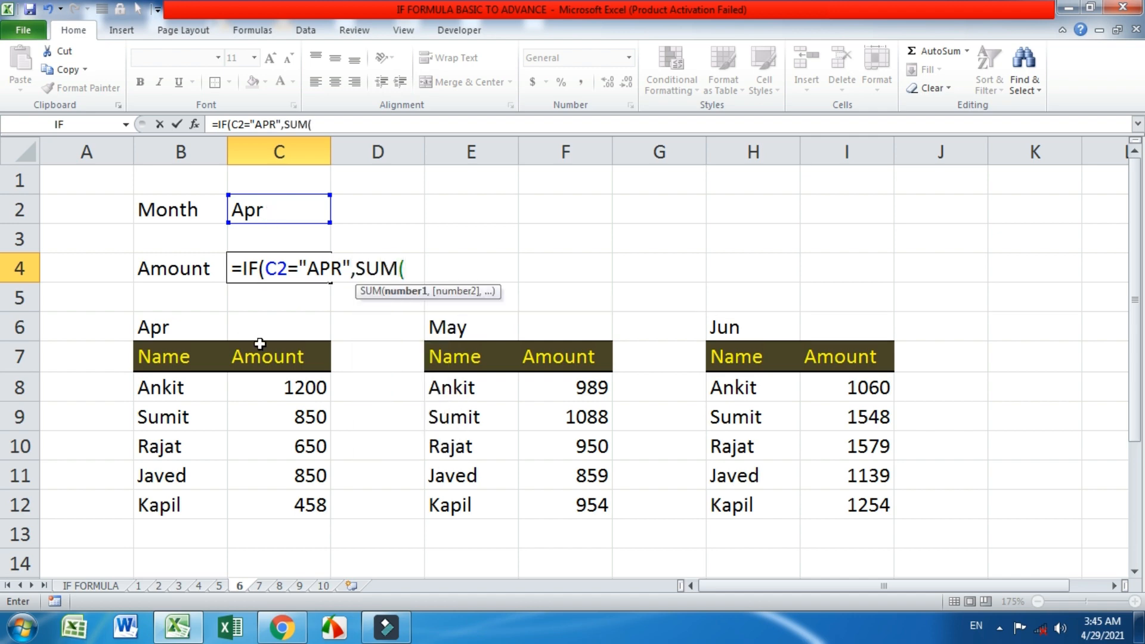
pyautogui.moveTo(312, 389); pyautogui.dragTo(309, 507)
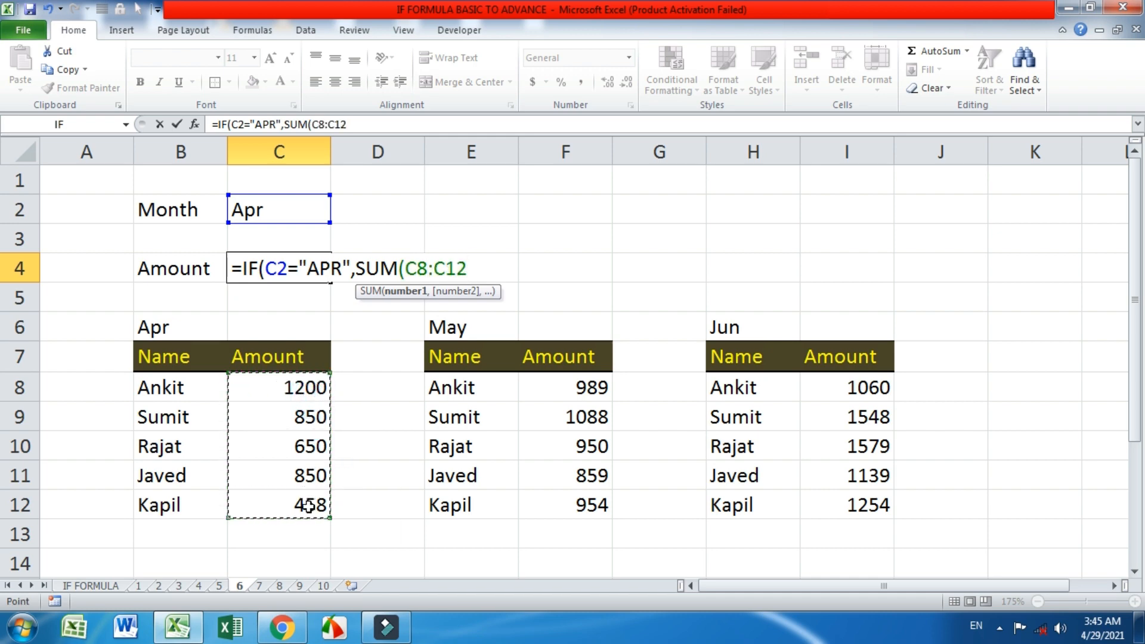
pyautogui.write(')')
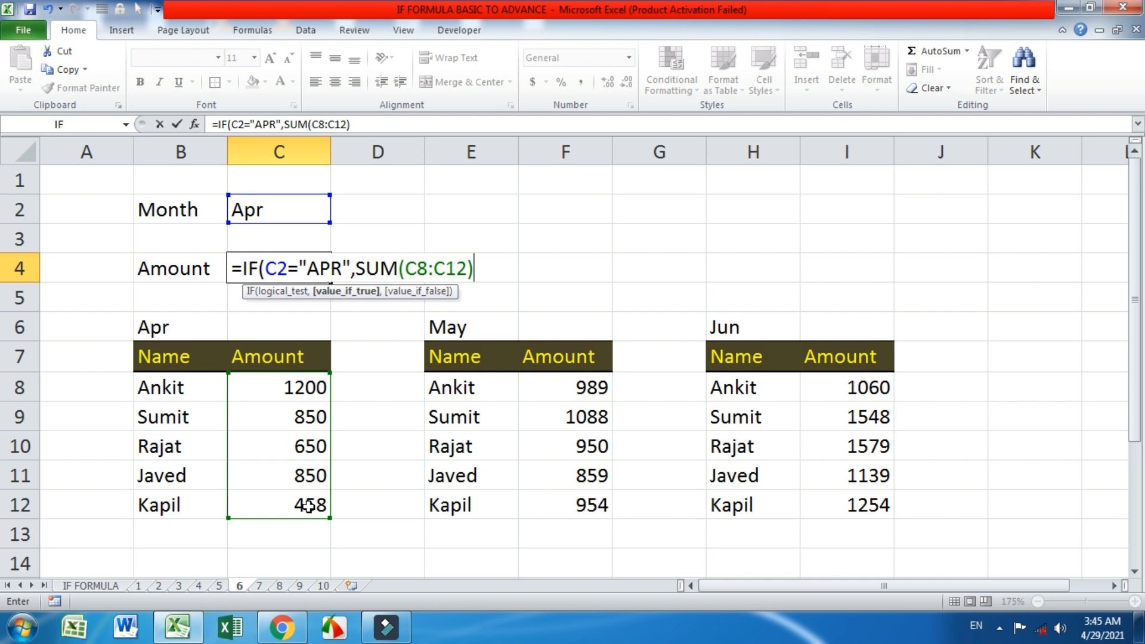
# Step: Nest a second IF in the C4 formula with the condition C2="MAY" and SUM(F8:F12) as its value if true
pyautogui.write(',IF(')
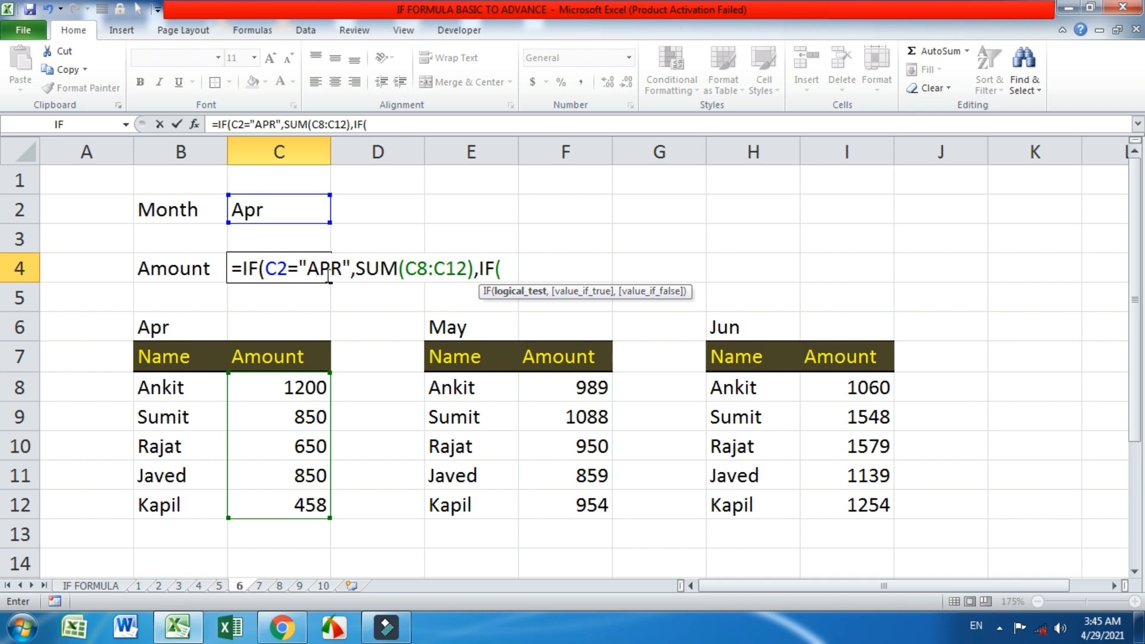
pyautogui.click(304, 202)
pyautogui.write('="MAY",')
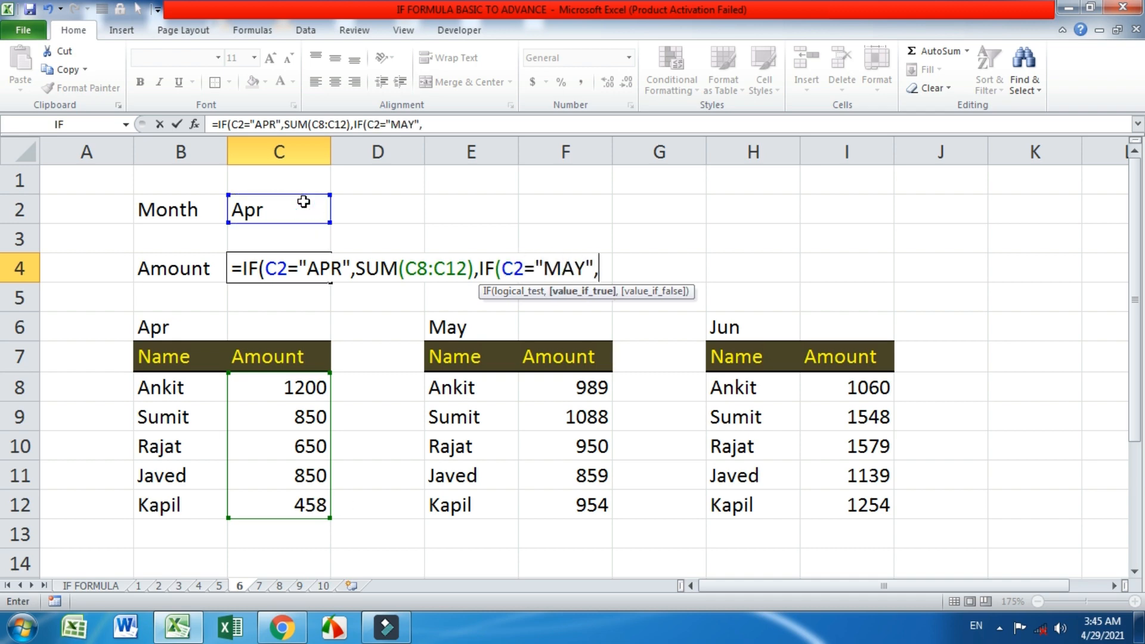
pyautogui.write('SUM(')
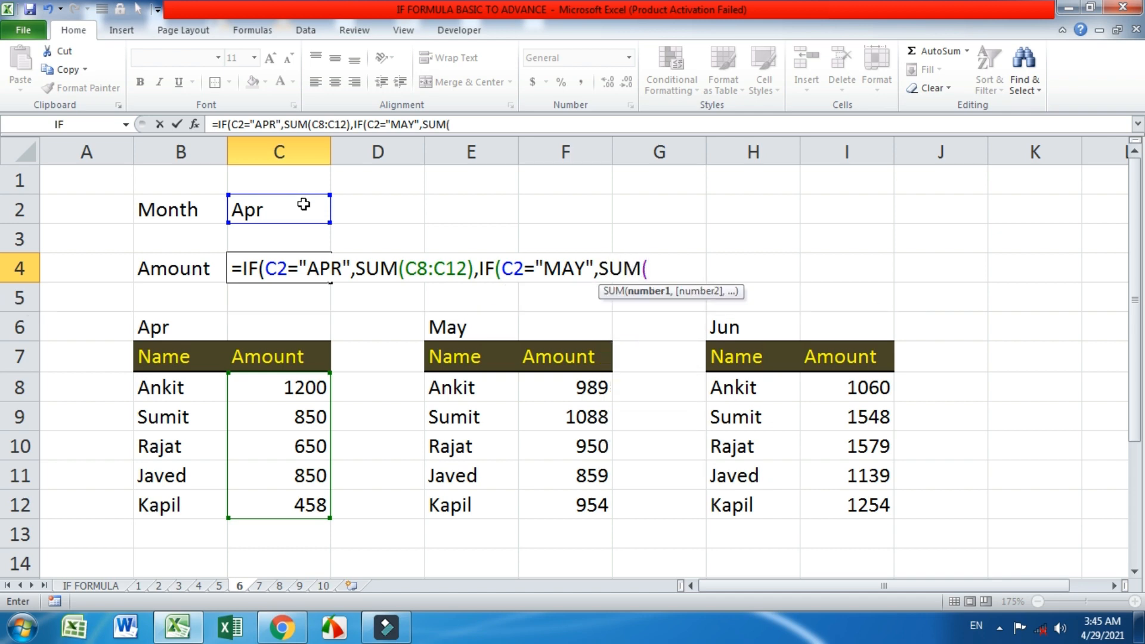
pyautogui.moveTo(592, 390); pyautogui.dragTo(585, 505)
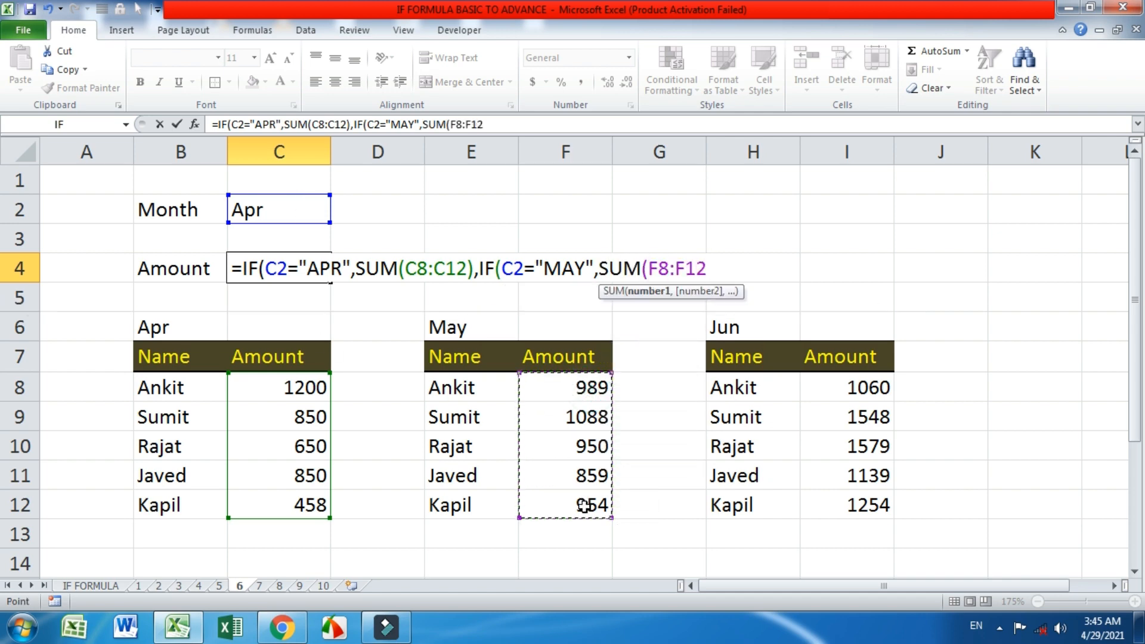
pyautogui.write(')')
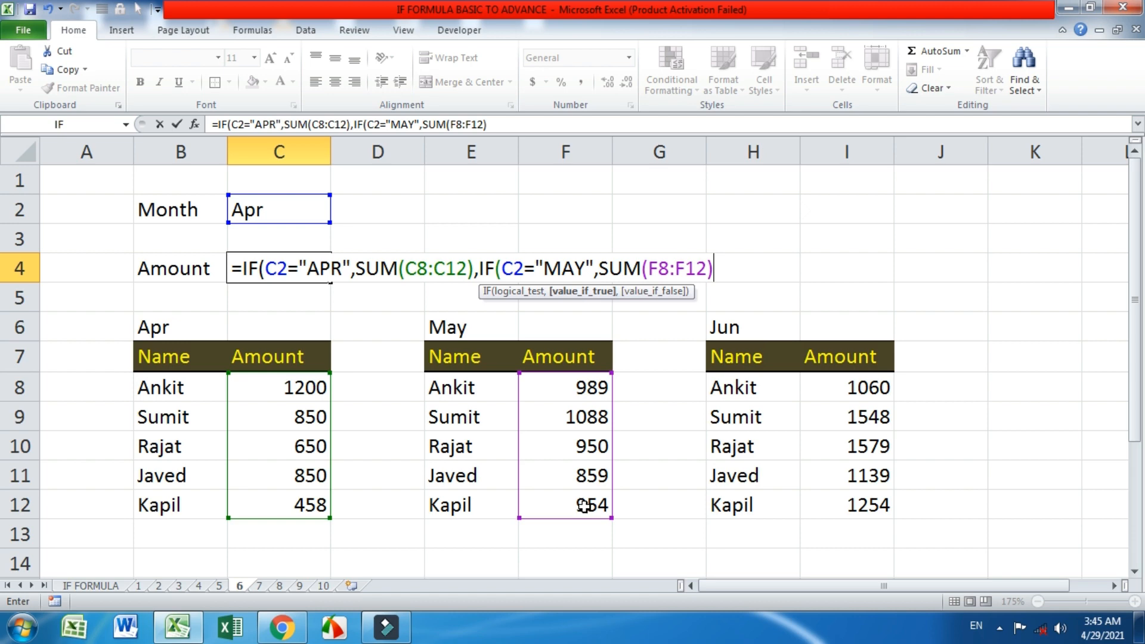
pyautogui.write(',')
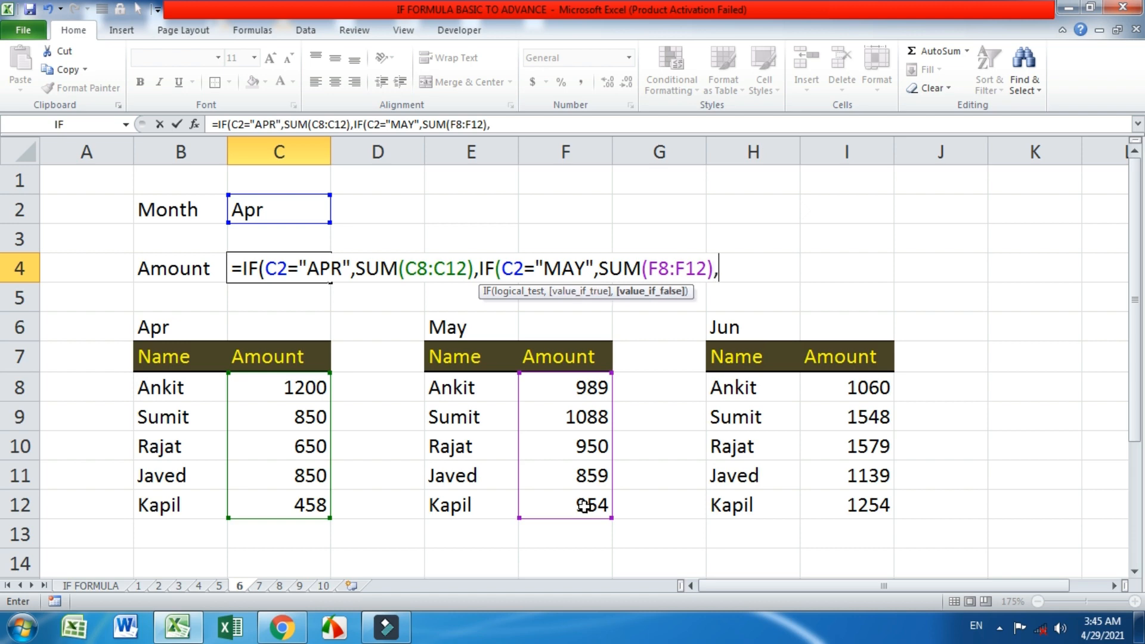
# Step: Examine the logical test, value-if-true and value-if-false arguments of both IF functions in the C4 formula
pyautogui.click(275, 266)
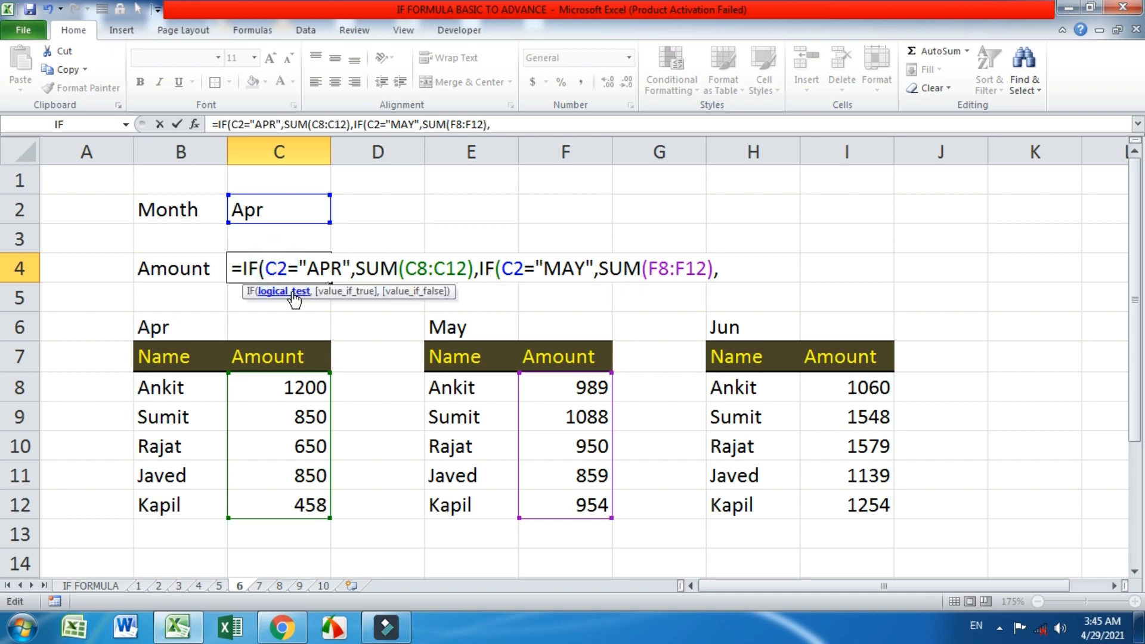
pyautogui.click(294, 292)
pyautogui.click(332, 292)
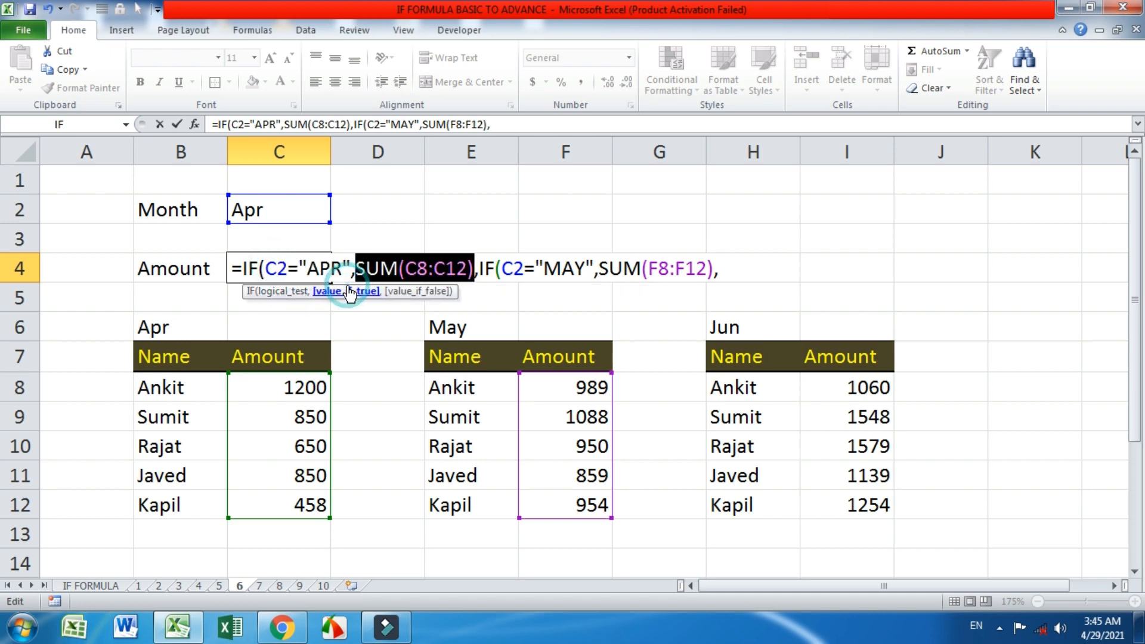
pyautogui.click(417, 291)
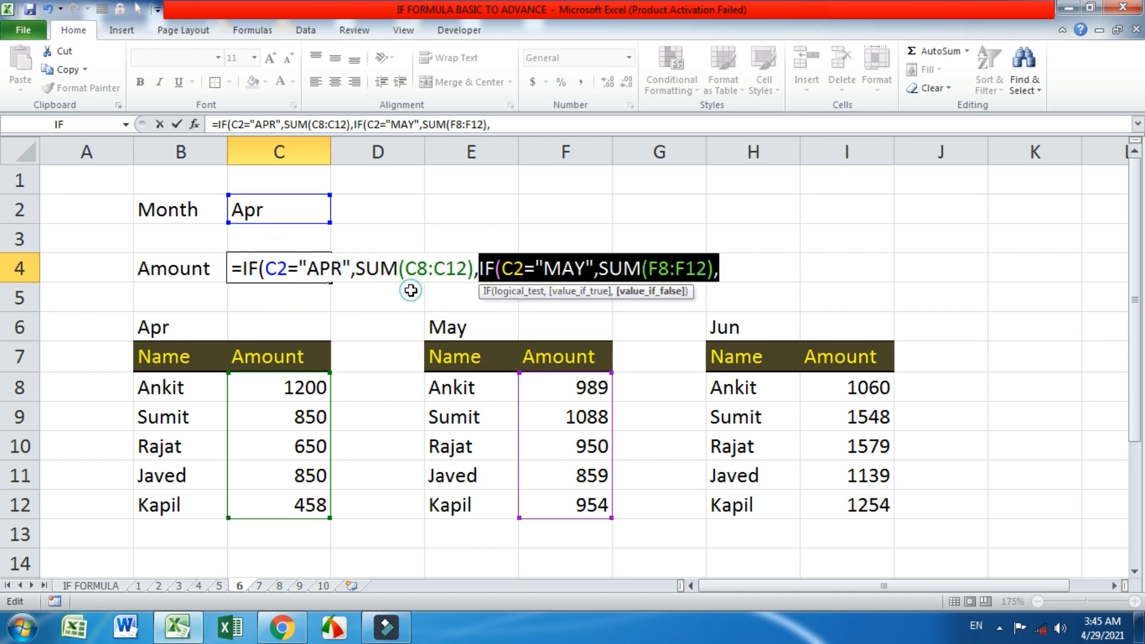
pyautogui.click(485, 269)
pyautogui.click(506, 271)
pyautogui.click(516, 291)
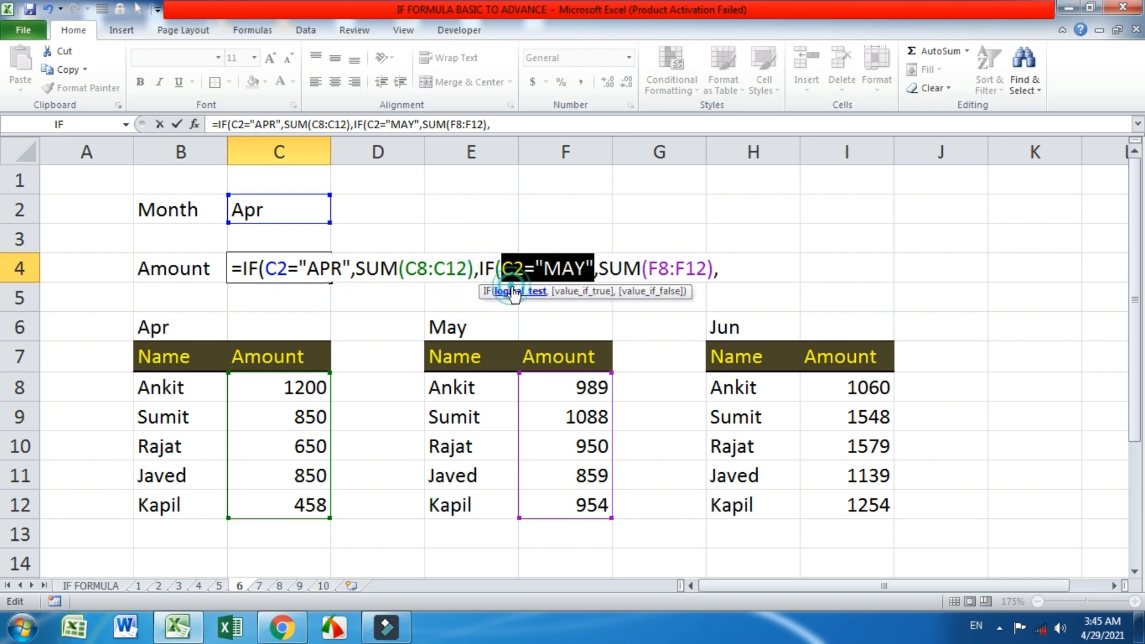
pyautogui.click(594, 293)
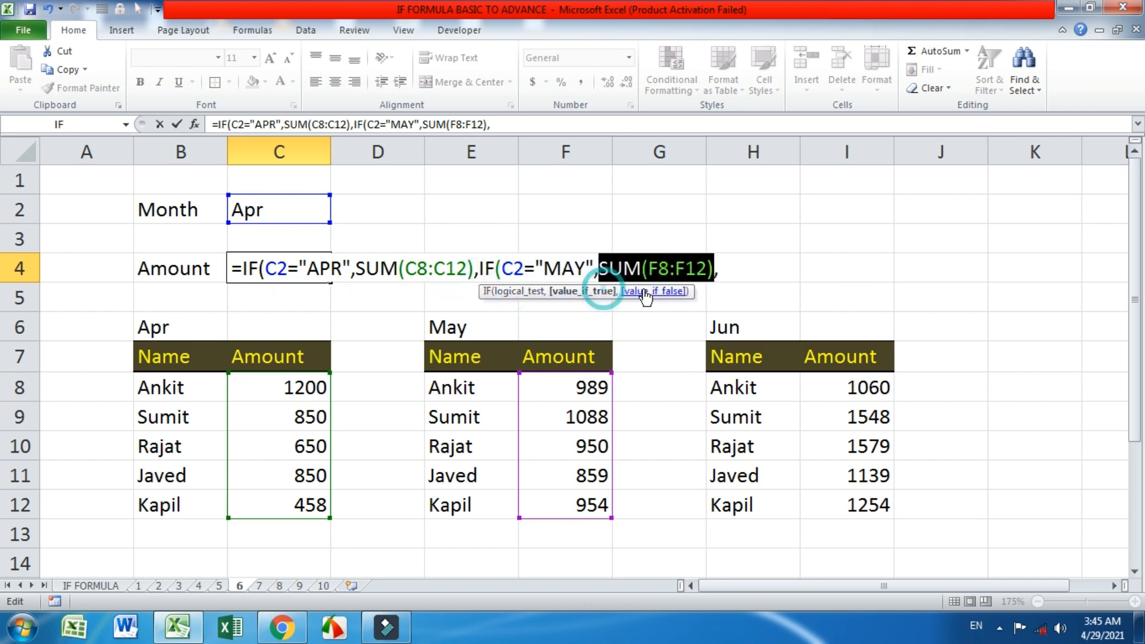
# Step: Nest a third IF in the C4 formula with the condition C2="JUN" and SUM(I8:I12) as its value if true
pyautogui.click(728, 274)
pyautogui.write('IF(')
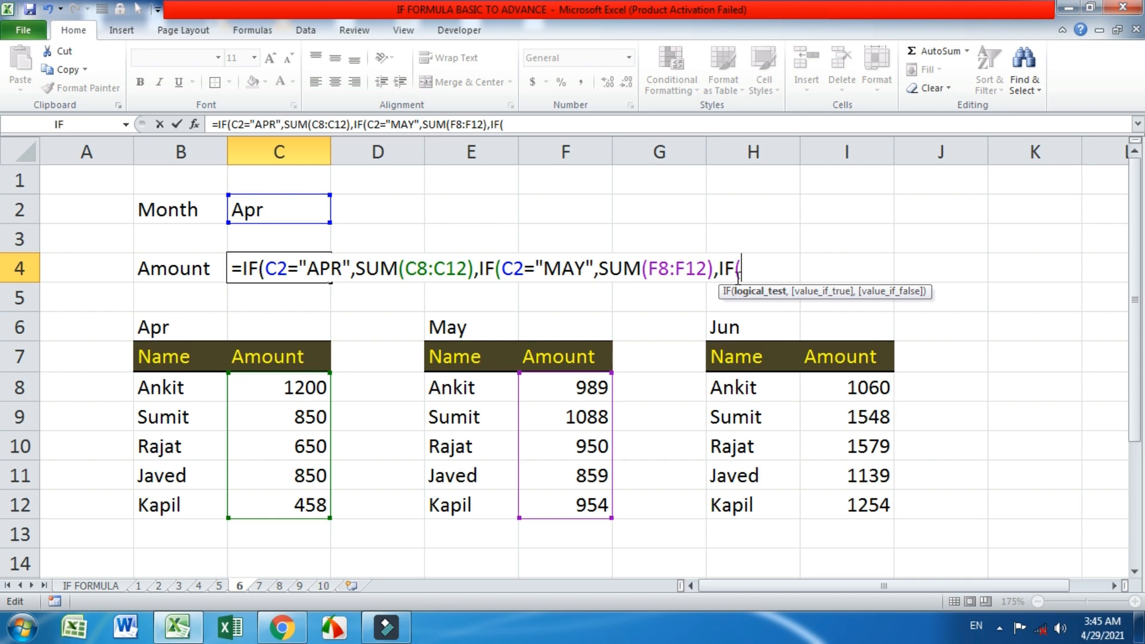
pyautogui.click(313, 200)
pyautogui.write('="JUN",SUM(')
pyautogui.moveTo(841, 385); pyautogui.dragTo(851, 503)
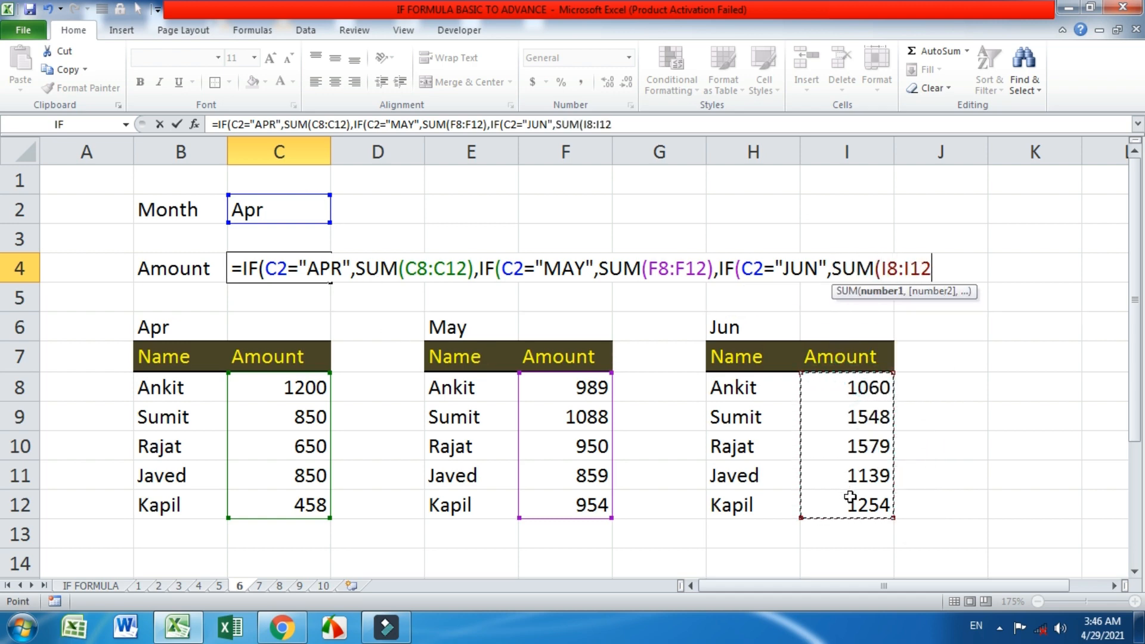
pyautogui.write(')')
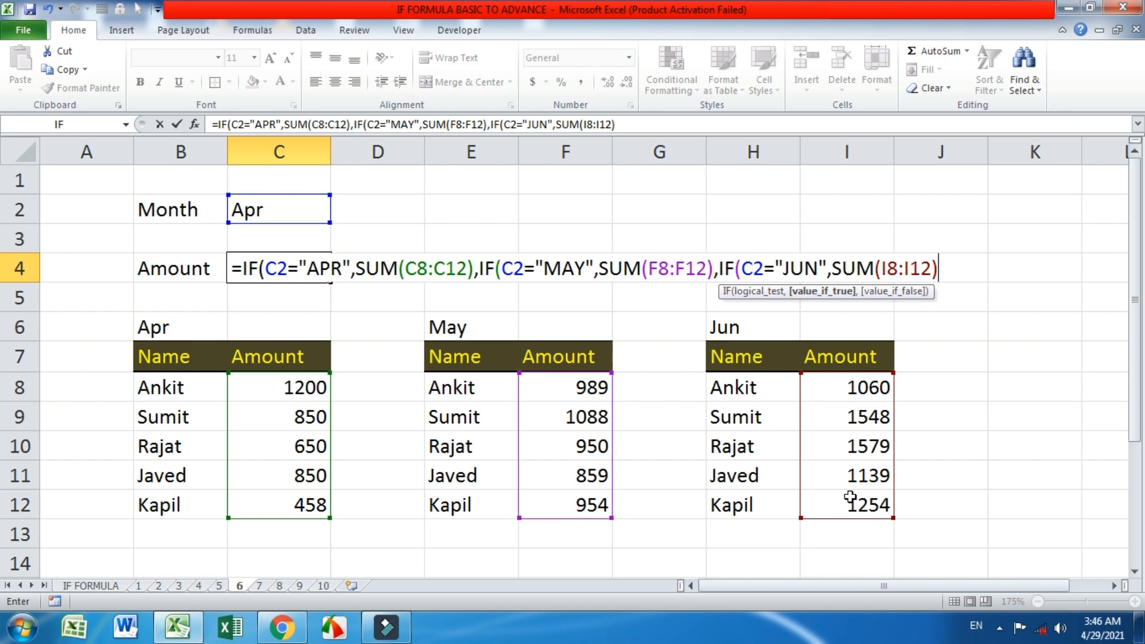
# Step: Finish the C4 formula with 0 as the last value if false and enter it with all brackets closed
pyautogui.write(',0)')
pyautogui.press('BackSpace')
pyautogui.press('BackSpace')
pyautogui.write('SUM(')
pyautogui.press('BackSpace')
pyautogui.press('BackSpace')
pyautogui.press('BackSpace')
pyautogui.press('BackSpace')
pyautogui.write('0)')
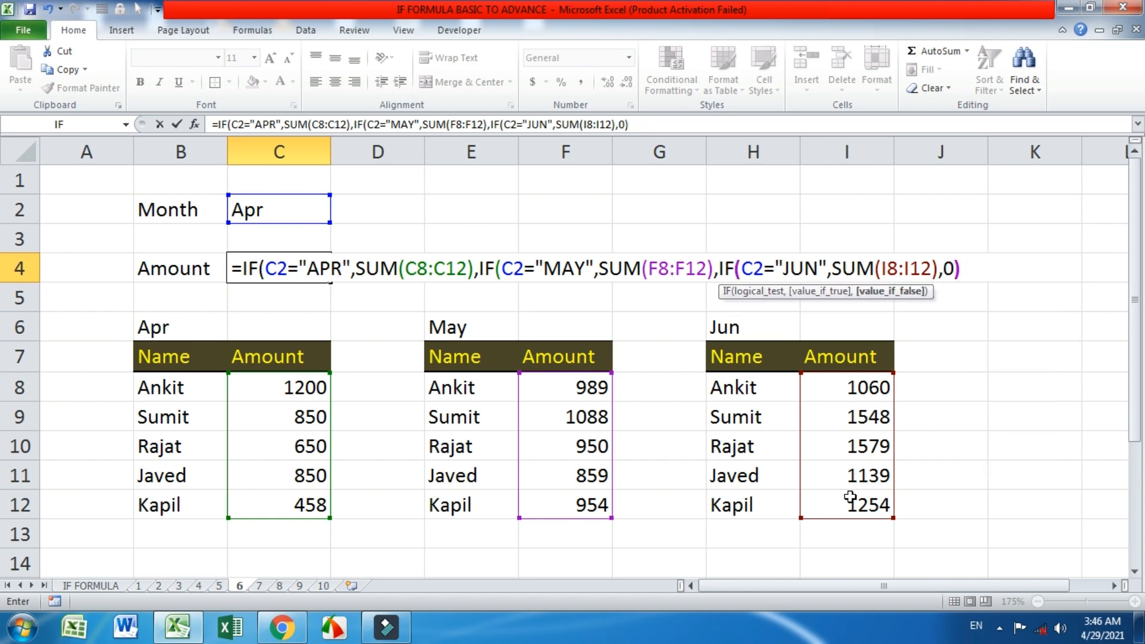
pyautogui.press('Return')
pyautogui.press('Return')
pyautogui.press('Up')
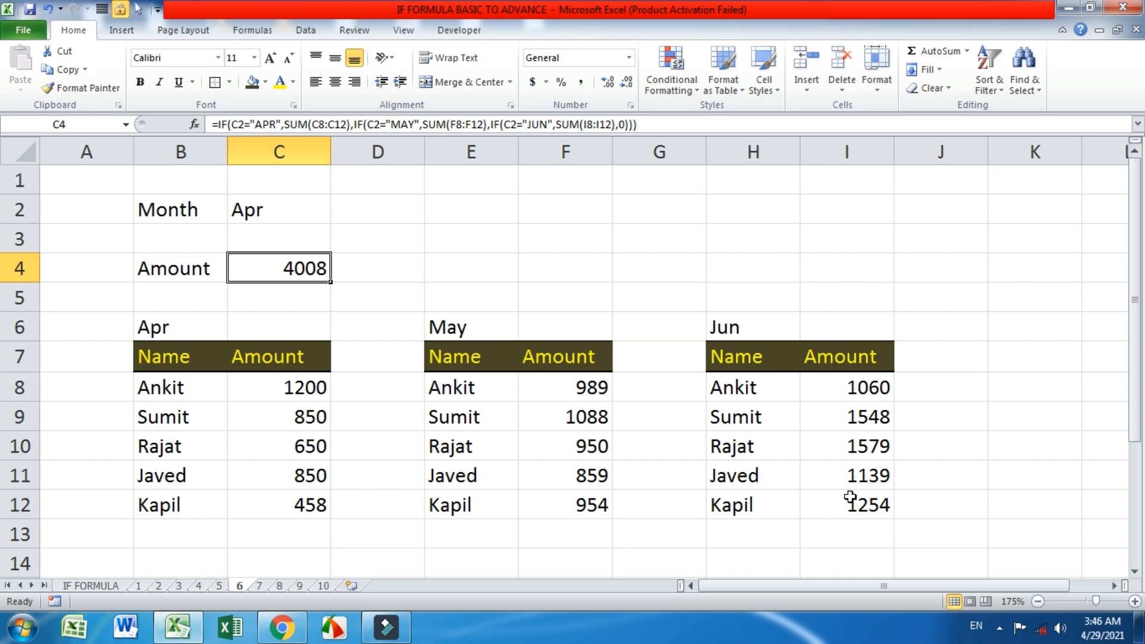
# Step: Compare C4 with the sum of each month's selected amounts for Apr, May and Jun, switching the month in C2 accordingly
pyautogui.moveTo(278, 378); pyautogui.dragTo(288, 498)
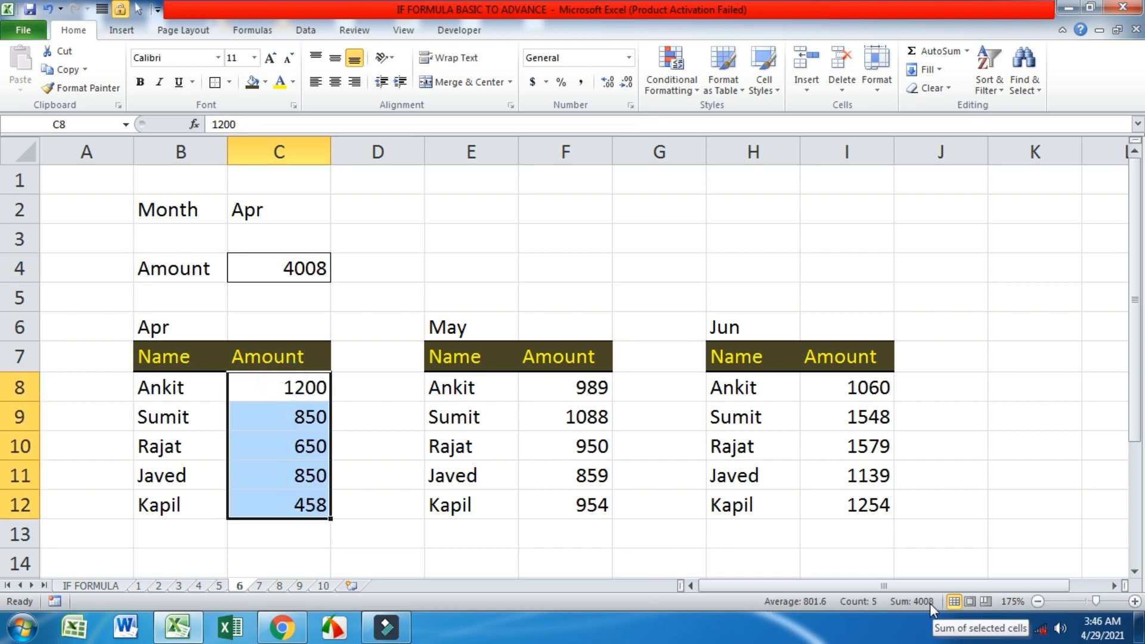
pyautogui.click(573, 386)
pyautogui.click(270, 211)
pyautogui.click(339, 215)
pyautogui.click(317, 253)
pyautogui.click(566, 382)
pyautogui.moveTo(573, 420); pyautogui.dragTo(588, 506)
pyautogui.click(315, 213)
pyautogui.click(339, 215)
pyautogui.click(310, 271)
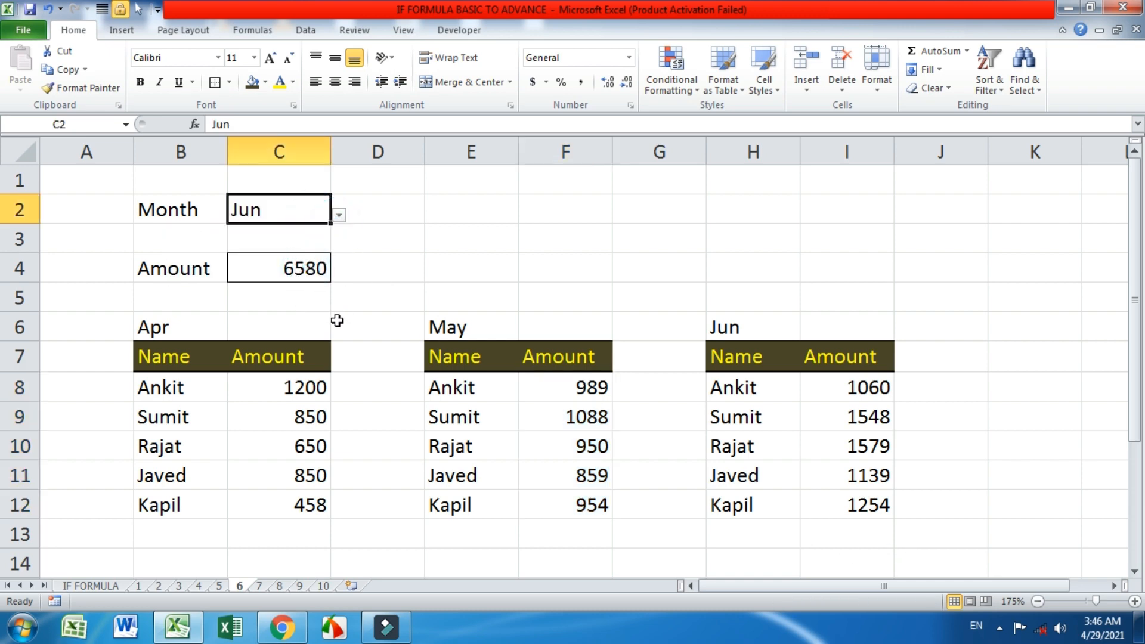
pyautogui.moveTo(853, 393); pyautogui.dragTo(862, 505)
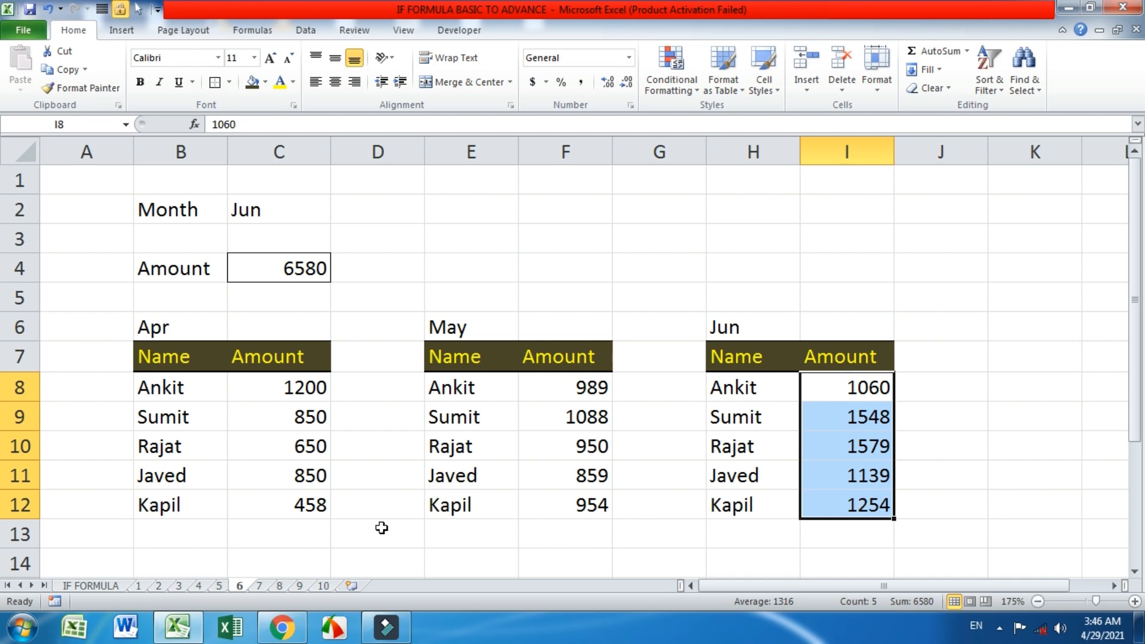
# Step: Total the Apr, May and Jun amounts with AutoSum in C13, F13 and I13
pyautogui.click(334, 526)
pyautogui.click(307, 532)
pyautogui.hotkey('alt', '=')
pyautogui.press('Return')
pyautogui.click(570, 532)
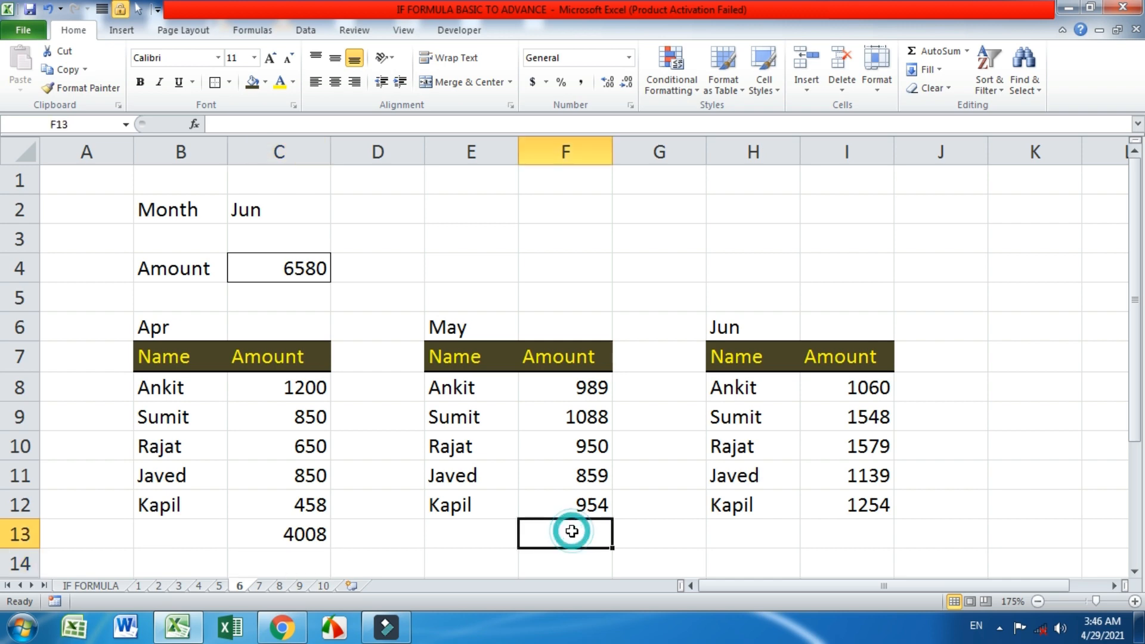
pyautogui.hotkey('alt', '=')
pyautogui.press('Return')
pyautogui.press('Up')
pyautogui.press('Right')
pyautogui.press('Right')
pyautogui.press('Right')
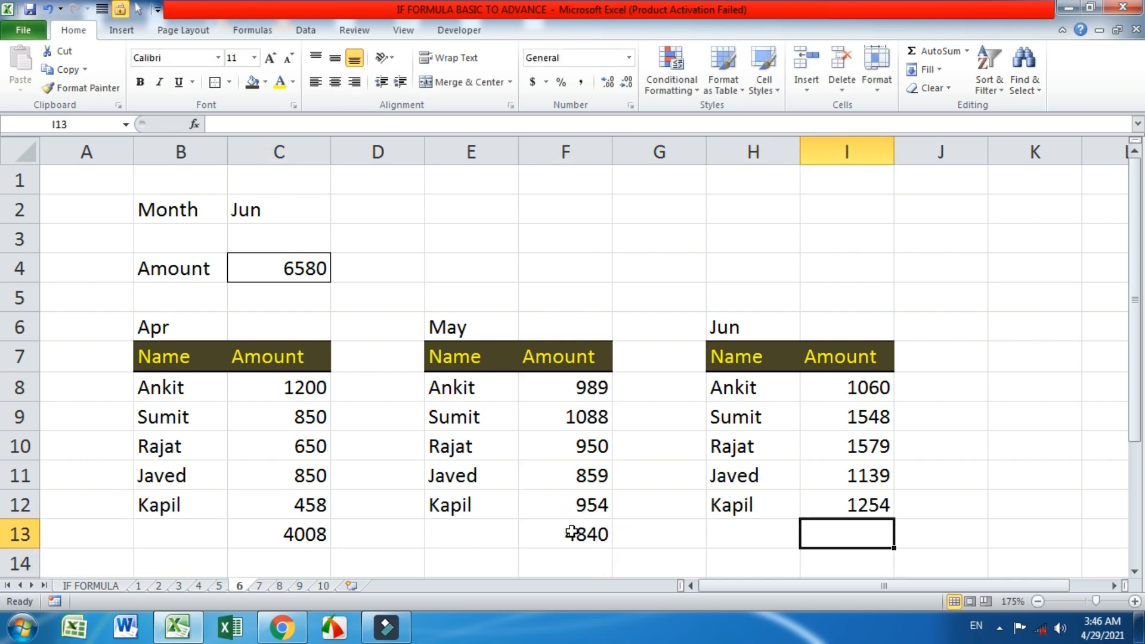
pyautogui.hotkey('alt', '=')
pyautogui.press('Return')
# Step: Test the C4 formula against the row 13 totals with Apr, May, Jun and an empty month in C2
pyautogui.click(318, 251)
pyautogui.click(322, 213)
pyautogui.click(338, 214)
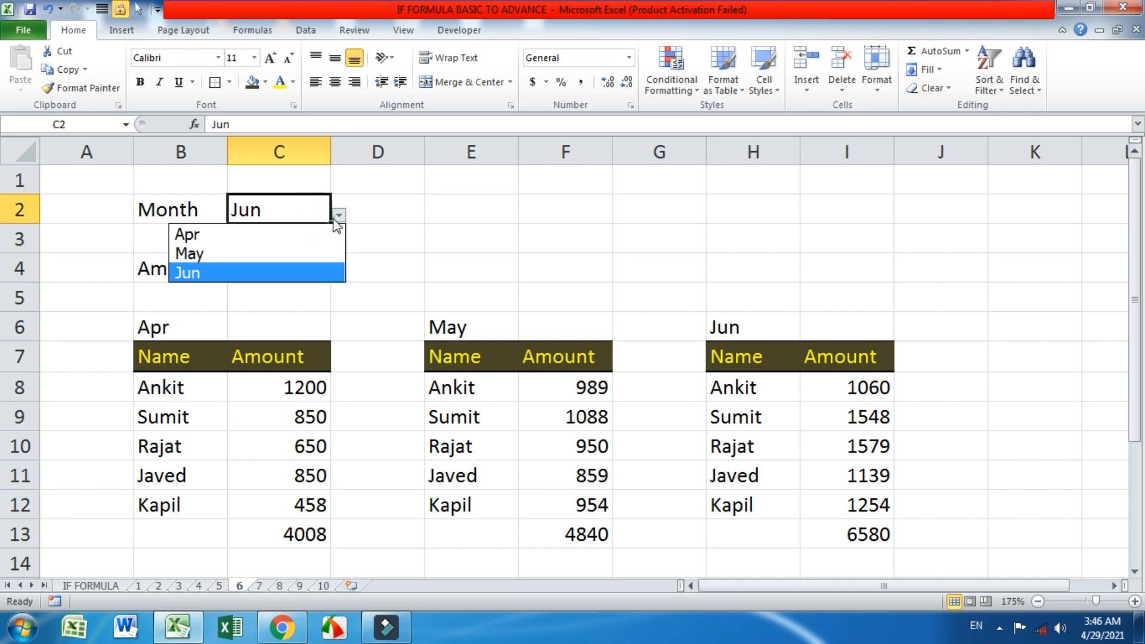
pyautogui.click(326, 234)
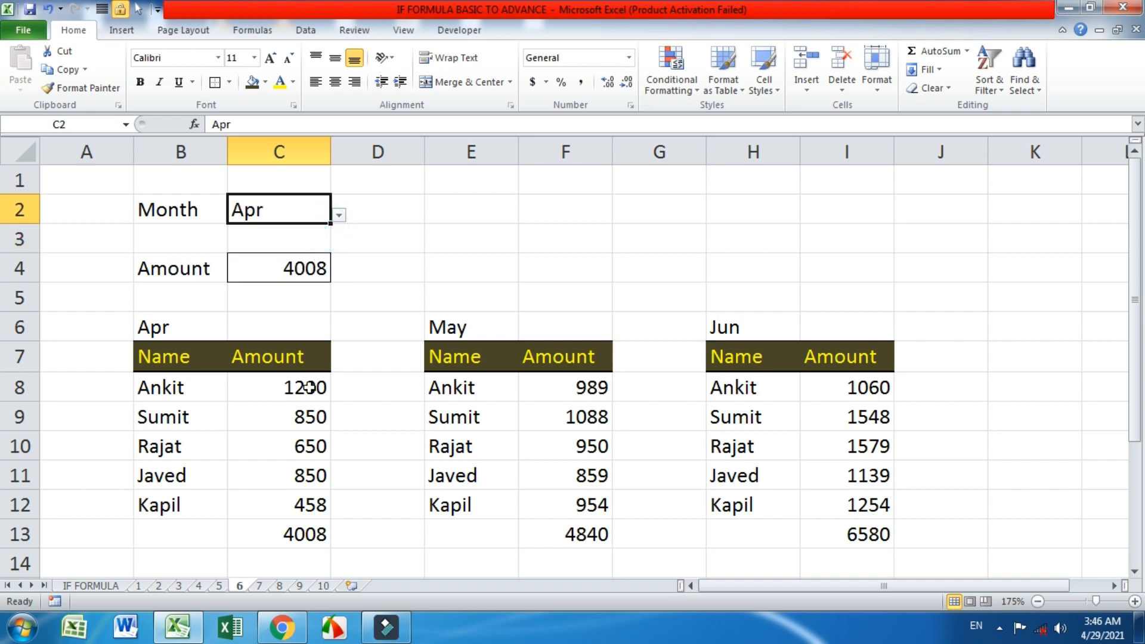
pyautogui.click(339, 215)
pyautogui.click(306, 255)
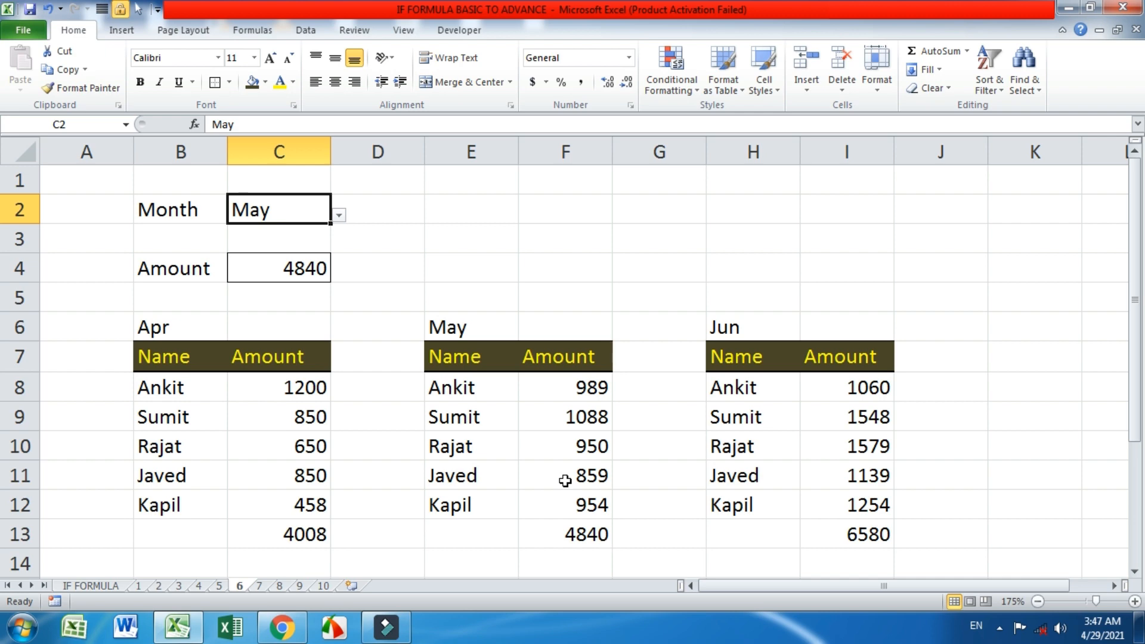
pyautogui.click(339, 215)
pyautogui.click(312, 272)
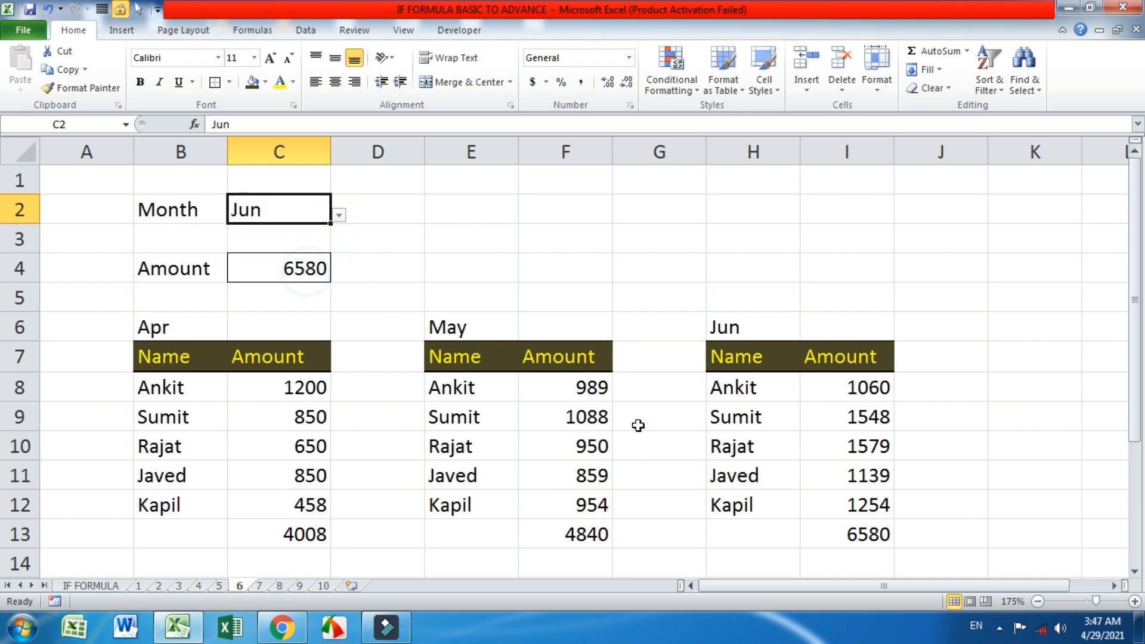
pyautogui.press('Delete')
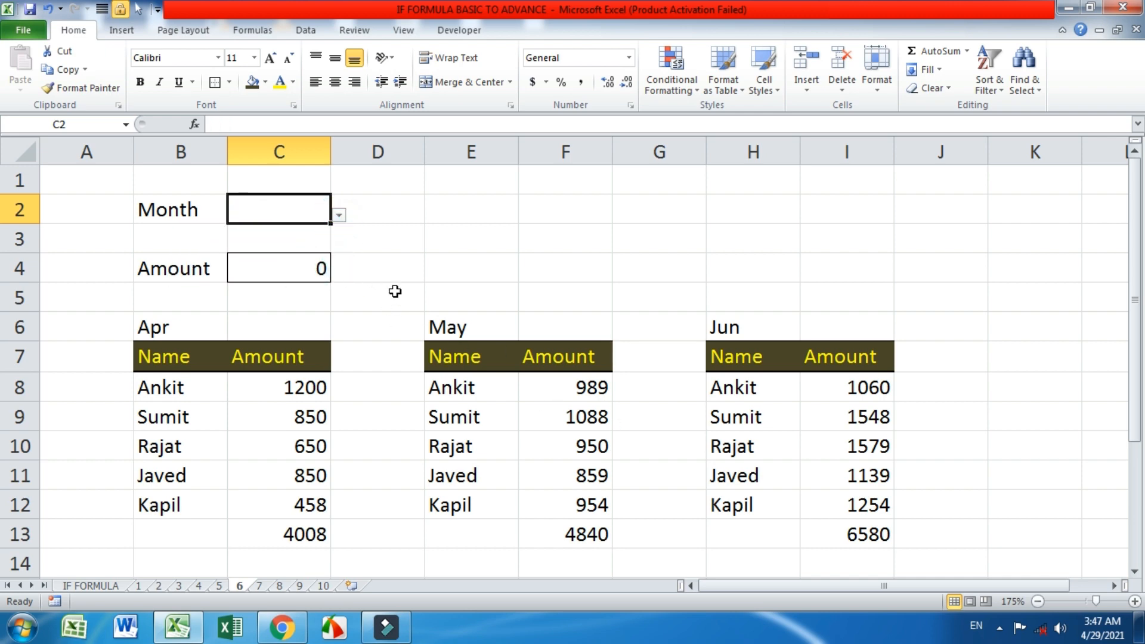
# Step: Replace the final 0 in the C4 formula with SUM(C8:C12,F8:F12,I8:I12) to total all months when none is chosen
pyautogui.click(312, 266)
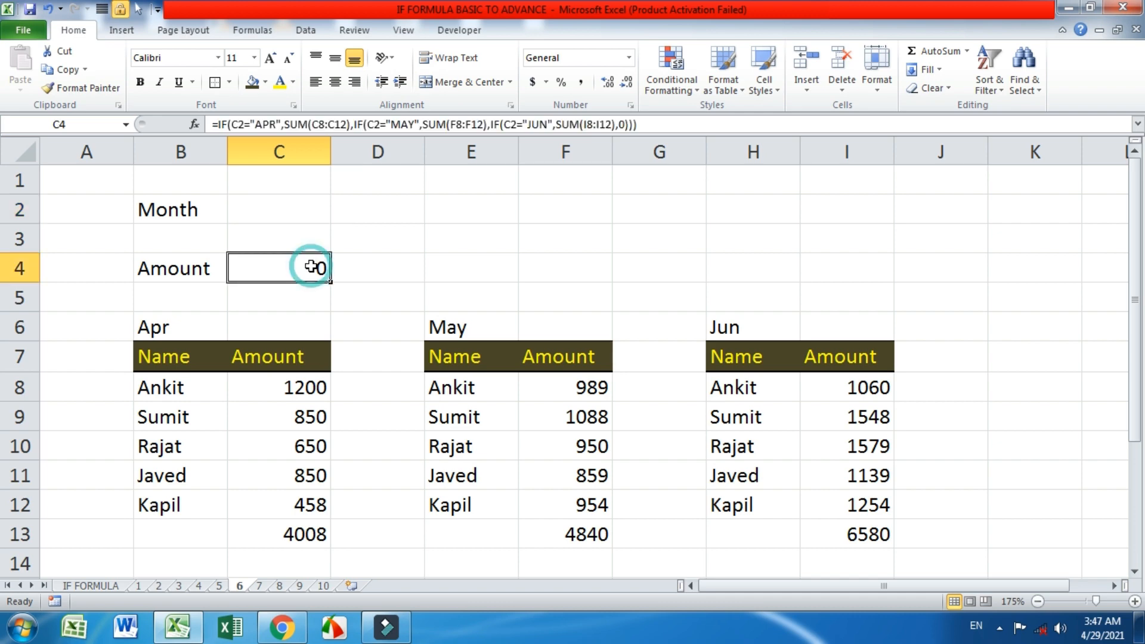
pyautogui.doubleClick(308, 266)
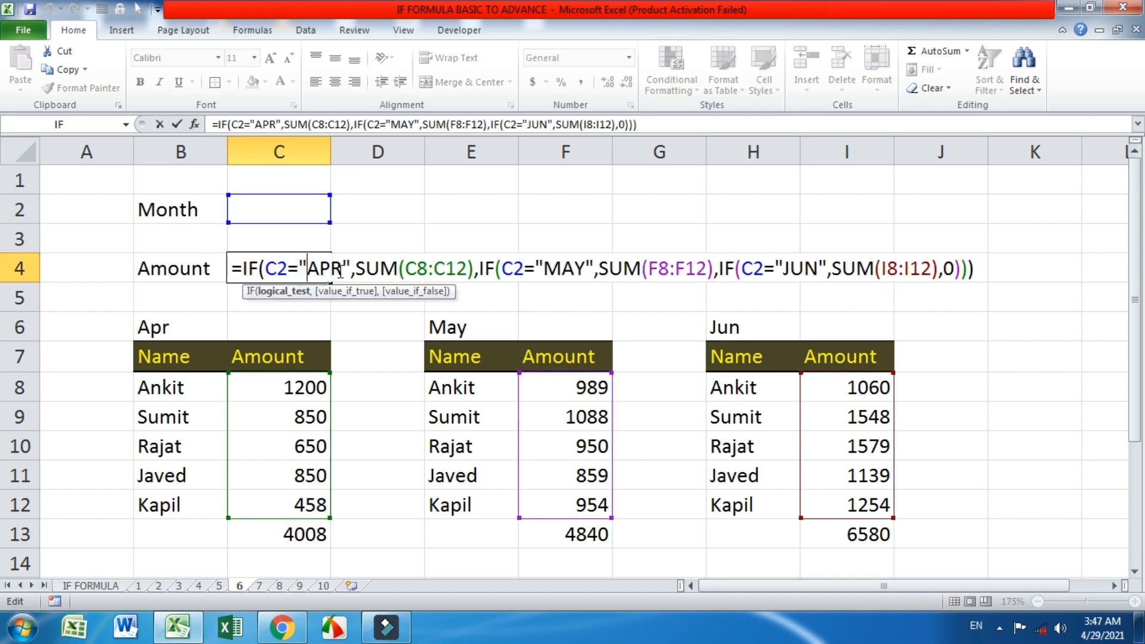
pyautogui.doubleClick(948, 270)
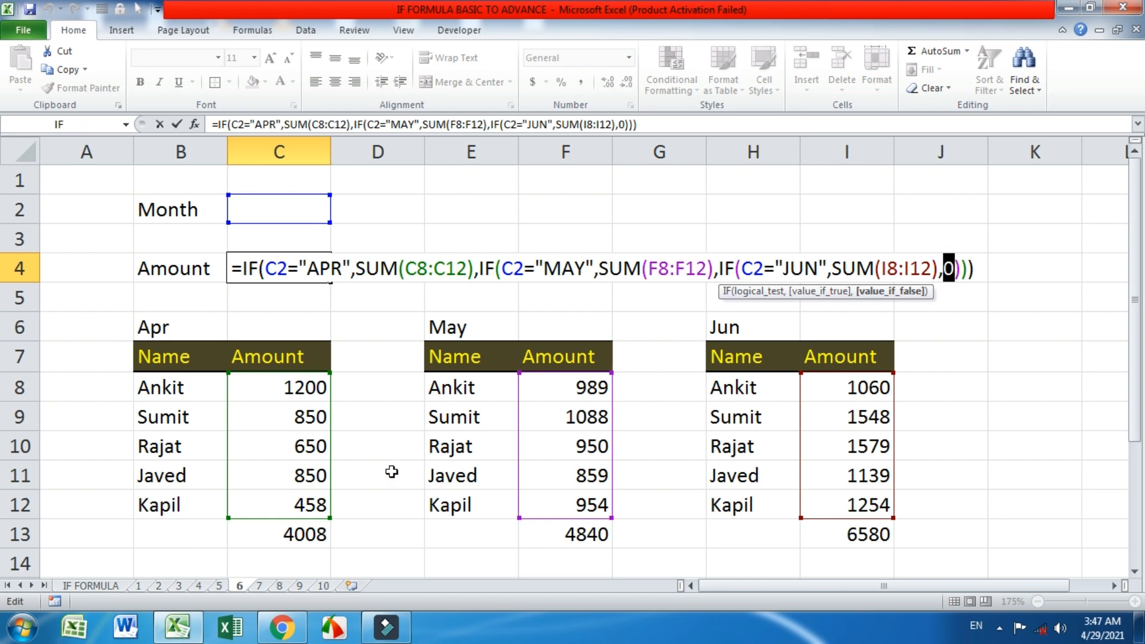
pyautogui.write('SUM(')
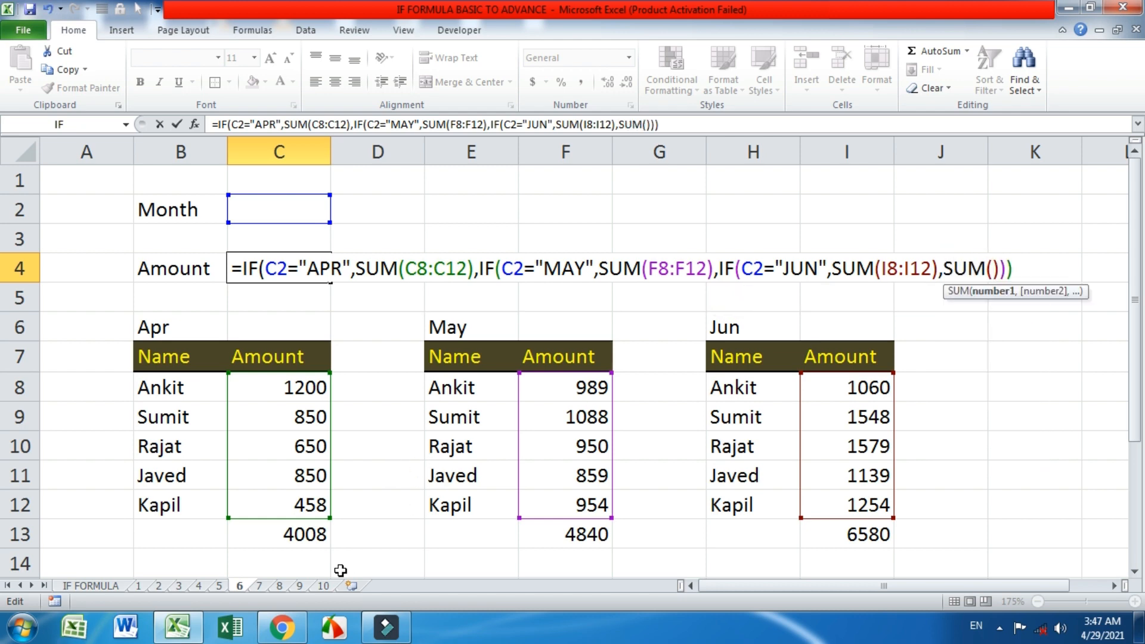
pyautogui.click(301, 385)
pyautogui.moveTo(300, 407); pyautogui.dragTo(288, 504)
pyautogui.write(',')
pyautogui.moveTo(545, 388); pyautogui.dragTo(544, 504)
pyautogui.write(',')
pyautogui.click(826, 397)
pyautogui.moveTo(830, 408); pyautogui.dragTo(836, 501)
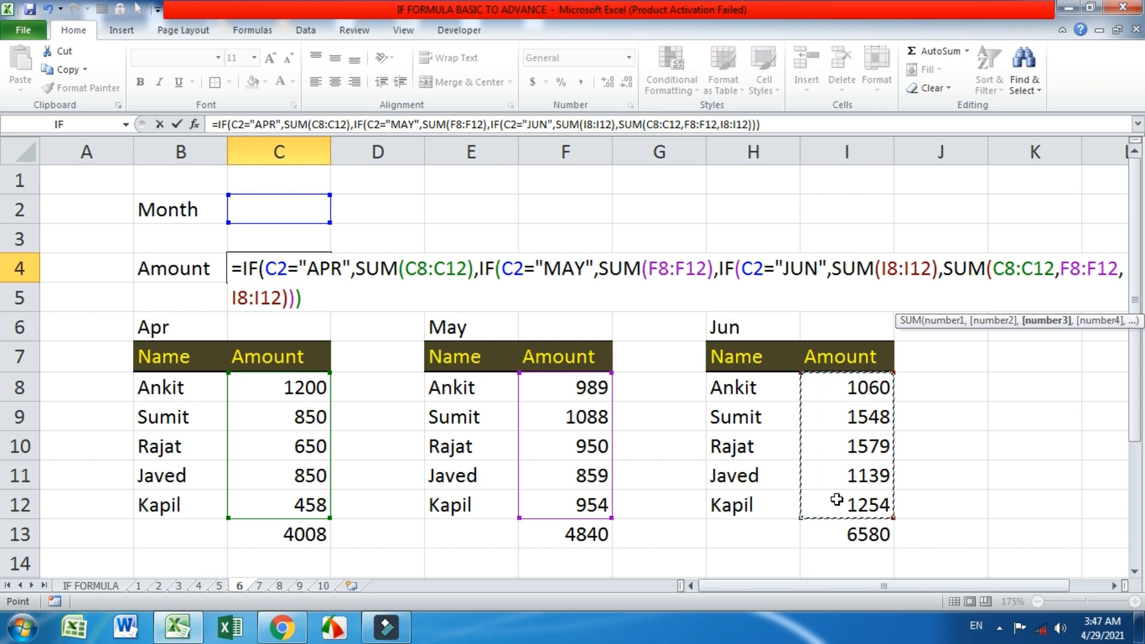
pyautogui.write(')')
pyautogui.press('Return')
pyautogui.press('Up')
pyautogui.press('Up')
# Step: Compare C4 with the sum of the monthly totals in C13:I13 and set the month in C2 to Apr
pyautogui.moveTo(327, 535); pyautogui.dragTo(889, 534)
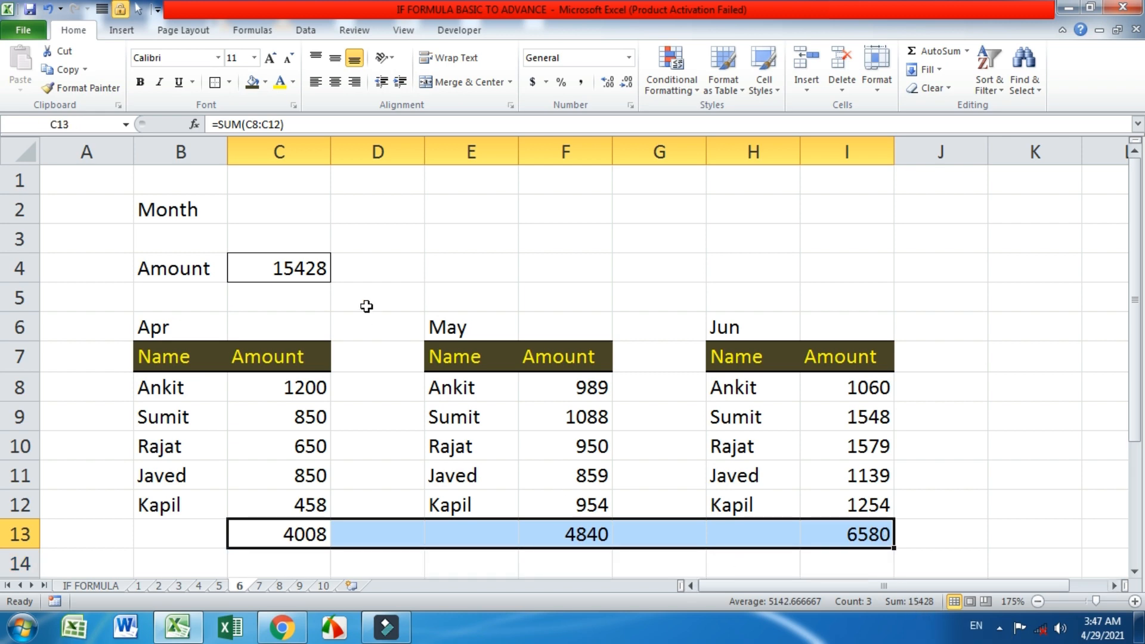
pyautogui.click(273, 208)
pyautogui.click(339, 215)
pyautogui.click(317, 234)
pyautogui.click(410, 237)
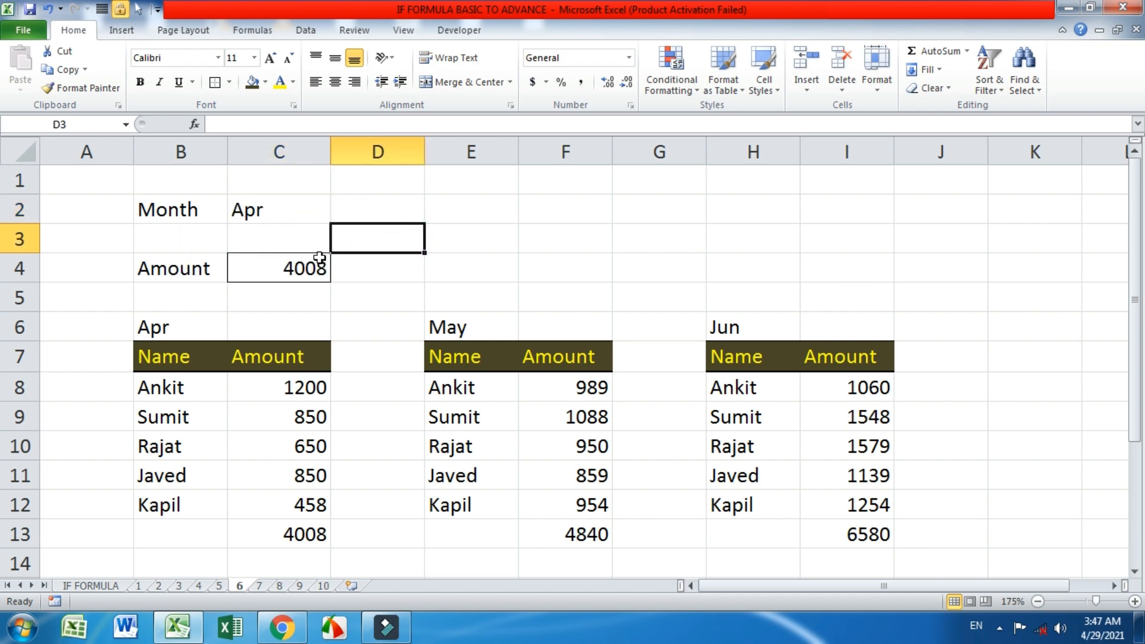
# Step: Inspect the nested IF formula in C4 on sheet 6, and the April table and Name cell dropdown on sheet 7
pyautogui.click(272, 268)
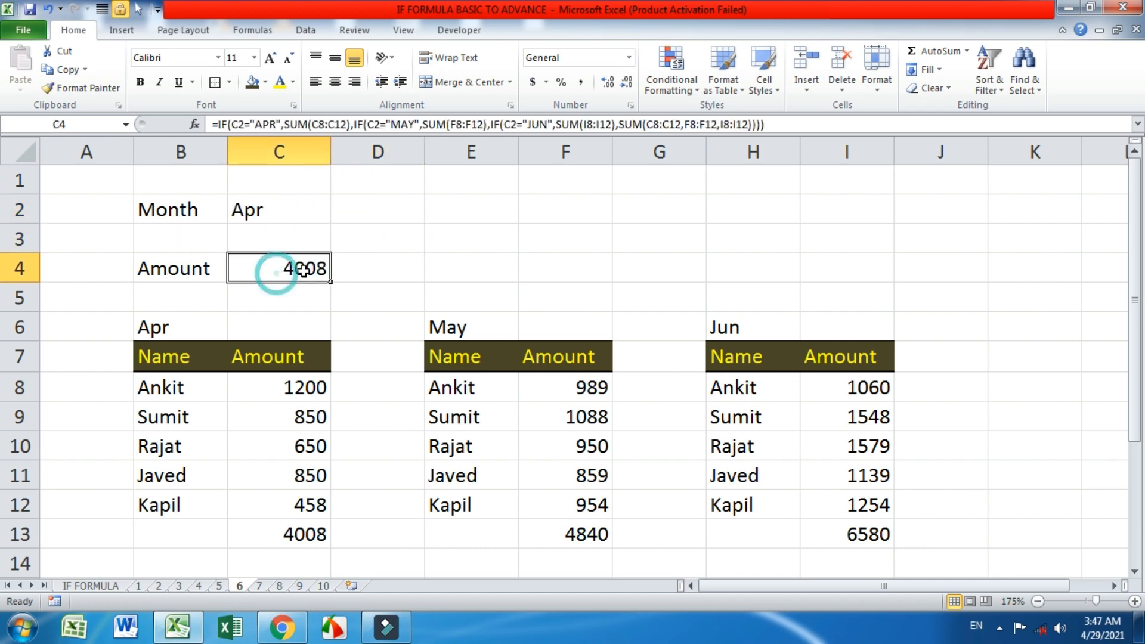
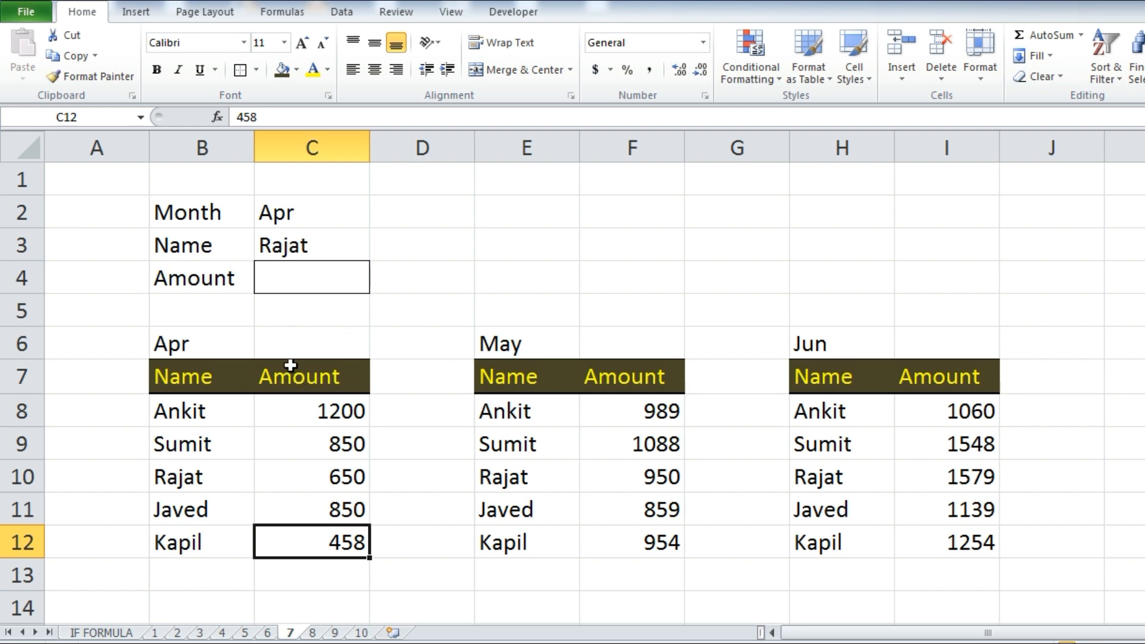
pyautogui.click(281, 222)
pyautogui.moveTo(203, 410); pyautogui.dragTo(296, 538)
pyautogui.moveTo(309, 417); pyautogui.dragTo(307, 537)
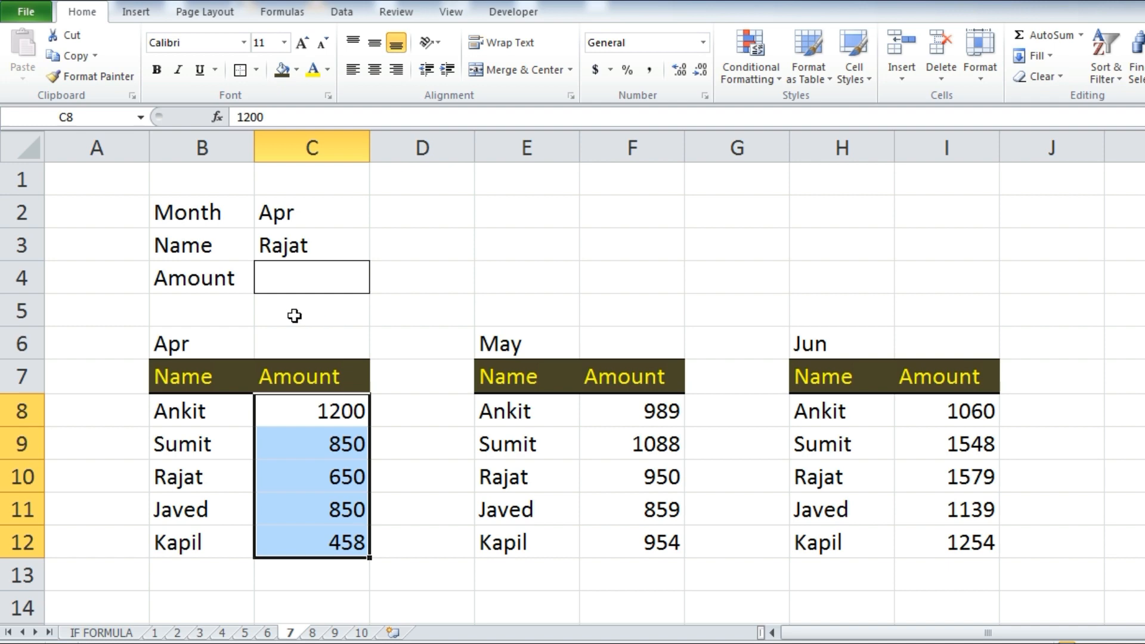
pyautogui.click(282, 242)
pyautogui.click(378, 252)
pyautogui.click(378, 251)
pyautogui.click(379, 252)
pyautogui.click(334, 244)
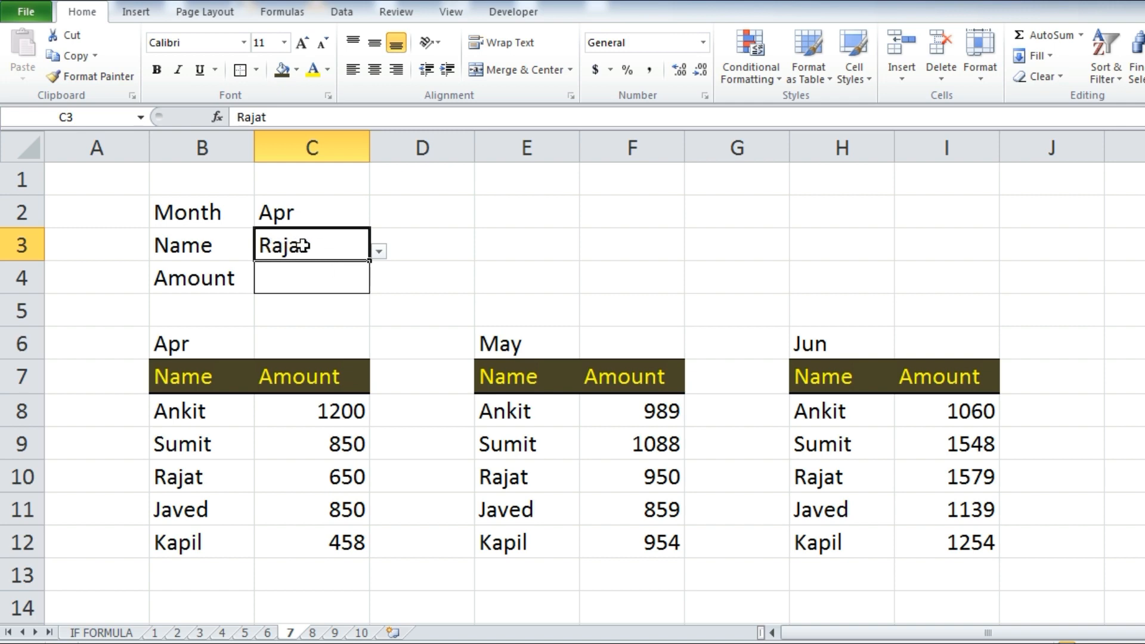
# Step: Review the list data validation of Name cell C3 and its source range B8:B12
pyautogui.click(345, 13)
pyautogui.click(726, 78)
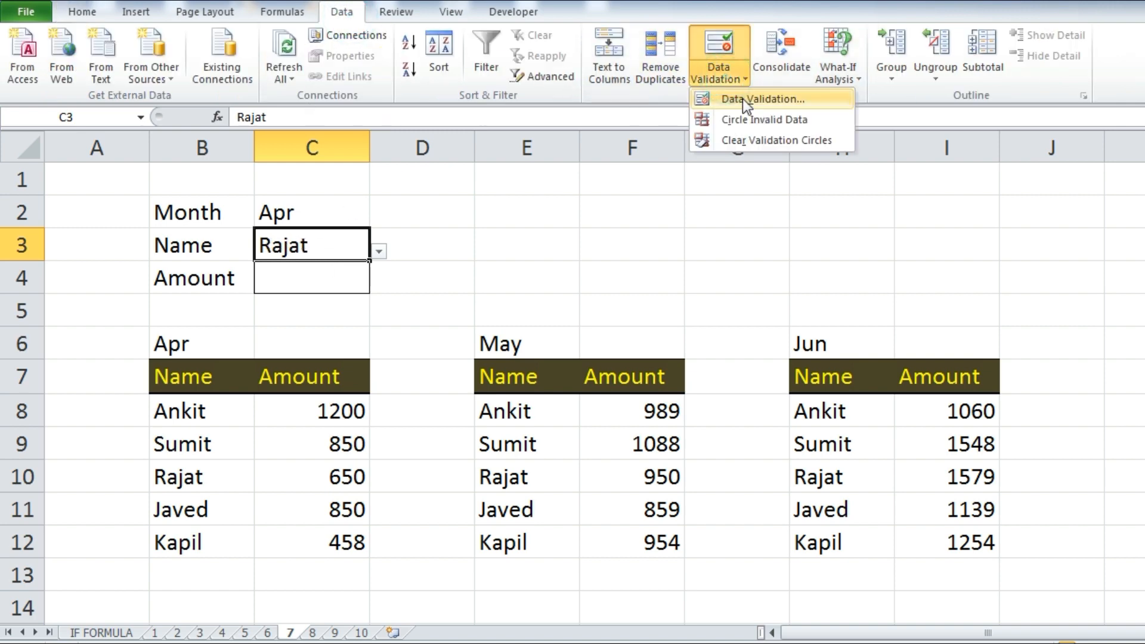
pyautogui.click(743, 98)
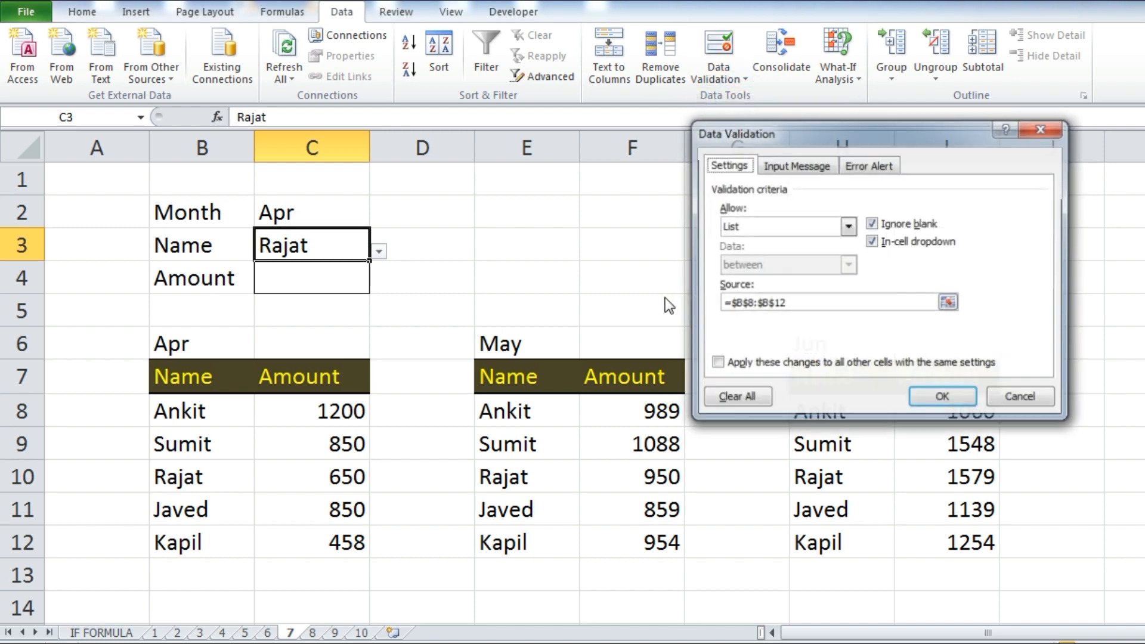
pyautogui.click(796, 301)
pyautogui.moveTo(210, 412); pyautogui.dragTo(220, 526)
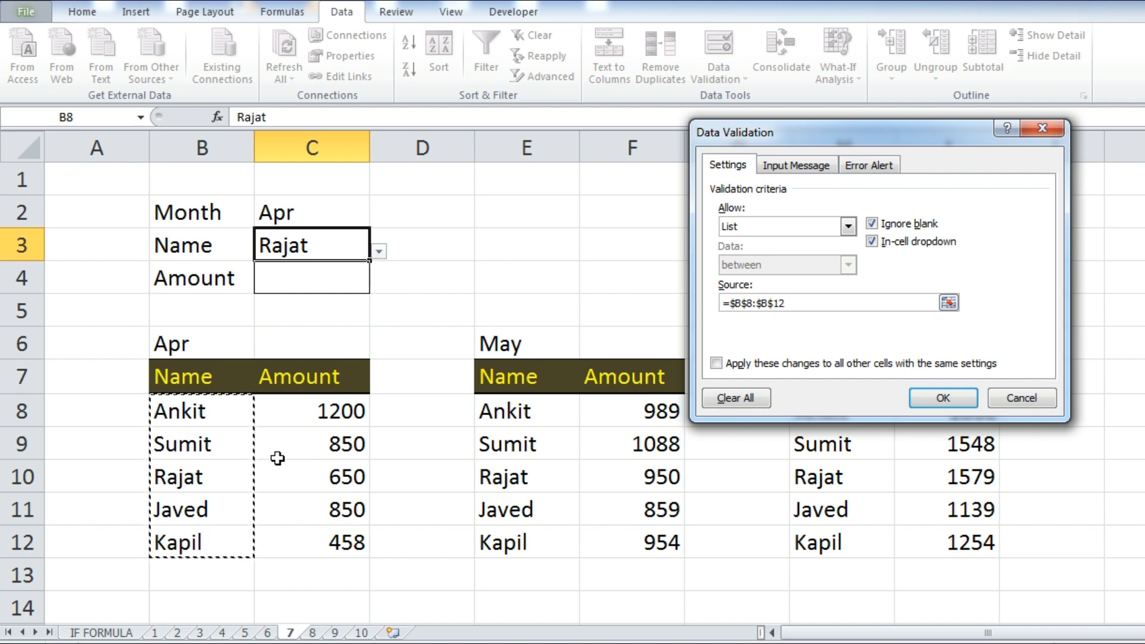
pyautogui.click(525, 251)
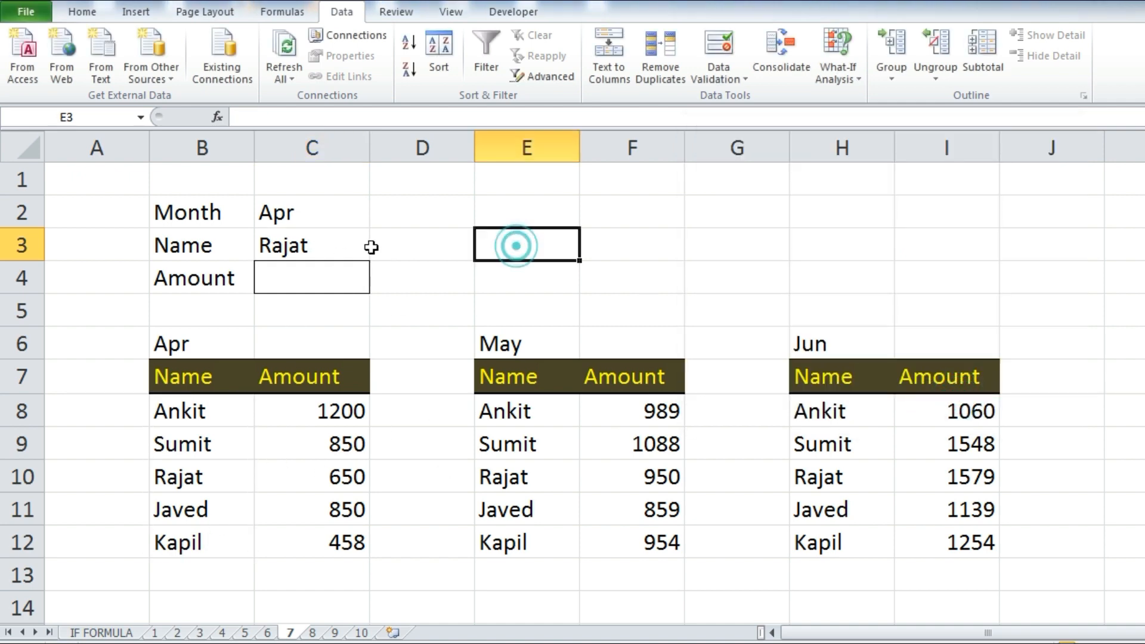
# Step: Check the choices offered by the dropdown list in Name cell C3
pyautogui.click(360, 247)
pyautogui.click(378, 251)
pyautogui.click(350, 273)
pyautogui.click(379, 253)
pyautogui.click(349, 288)
pyautogui.click(379, 253)
pyautogui.click(327, 315)
# Step: Start a VLOOKUP formula in Amount cell C4 with C3 as the lookup value
pyautogui.click(328, 288)
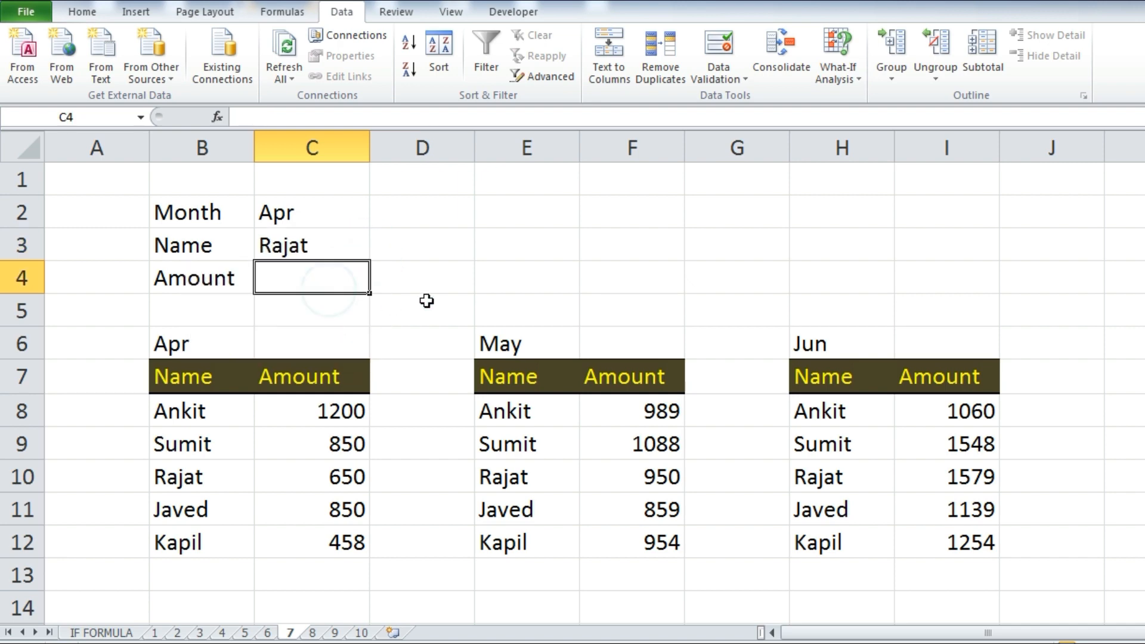
pyautogui.click(297, 118)
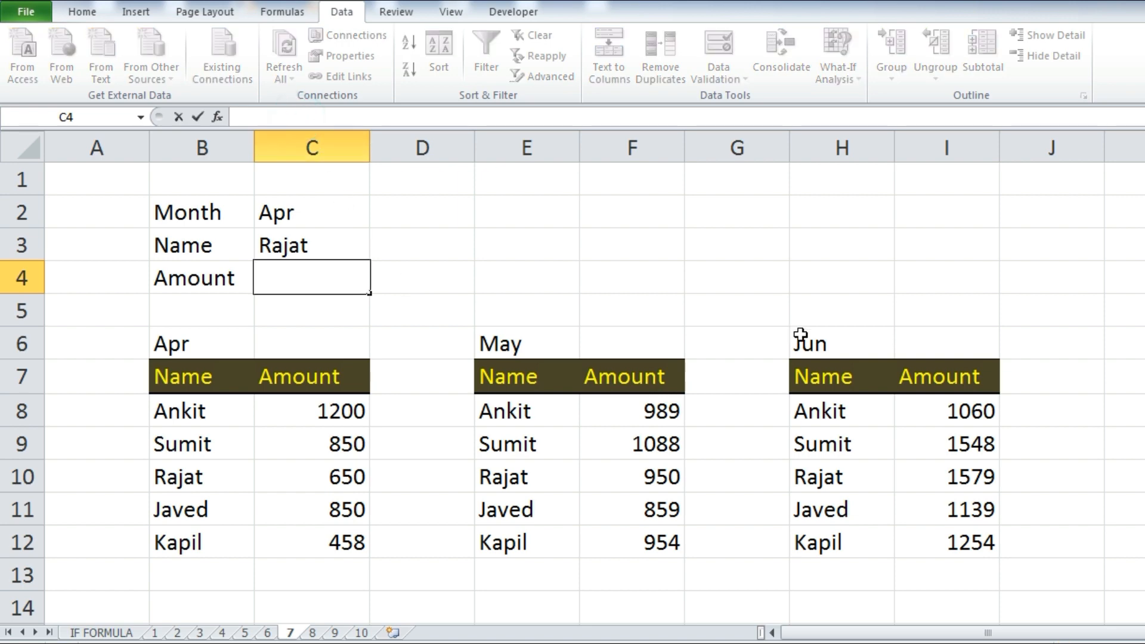
pyautogui.write('=VL')
pyautogui.press('Tab')
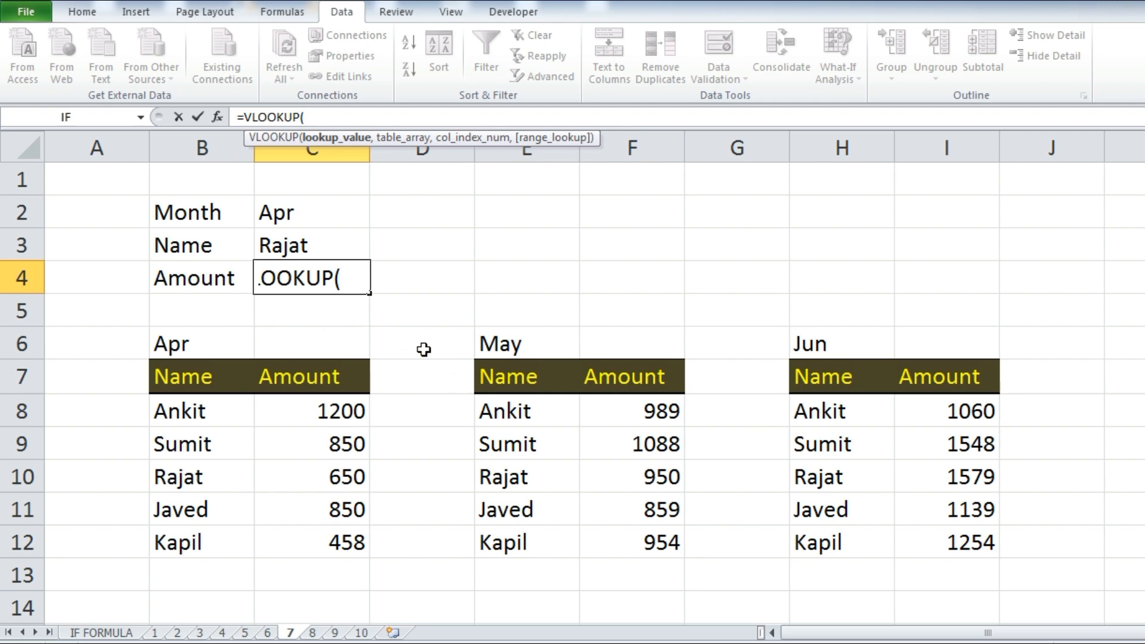
pyautogui.click(299, 244)
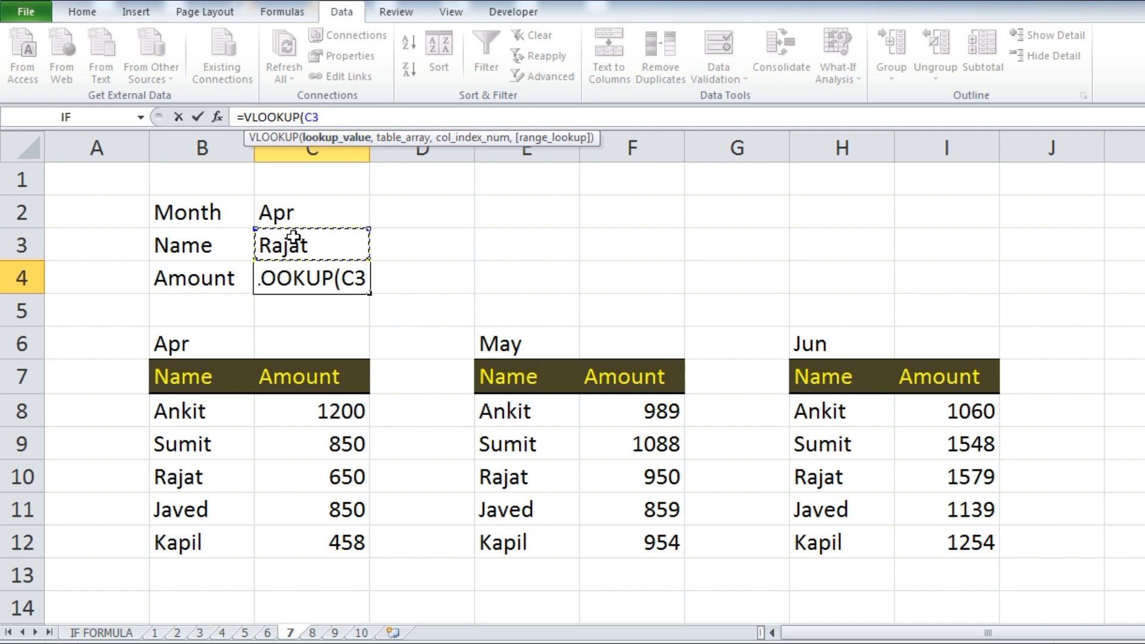
pyautogui.write(',')
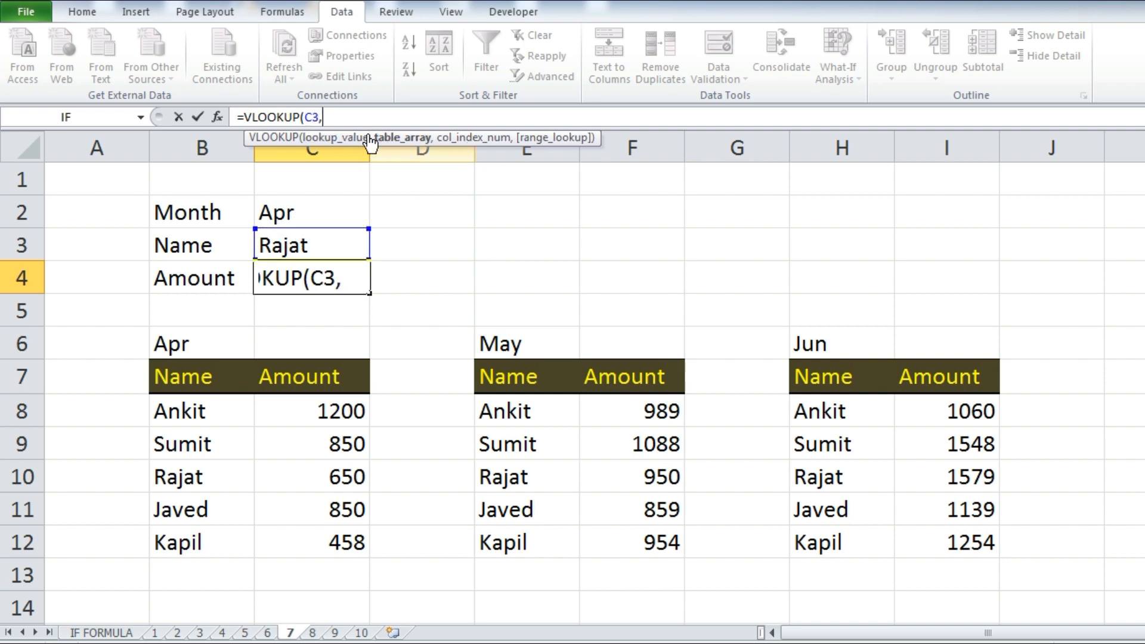
# Step: Complete the VLOOKUP in C4 with table array B8:C12, column index 2 and FALSE for an exact match
pyautogui.moveTo(291, 146); pyautogui.dragTo(292, 183)
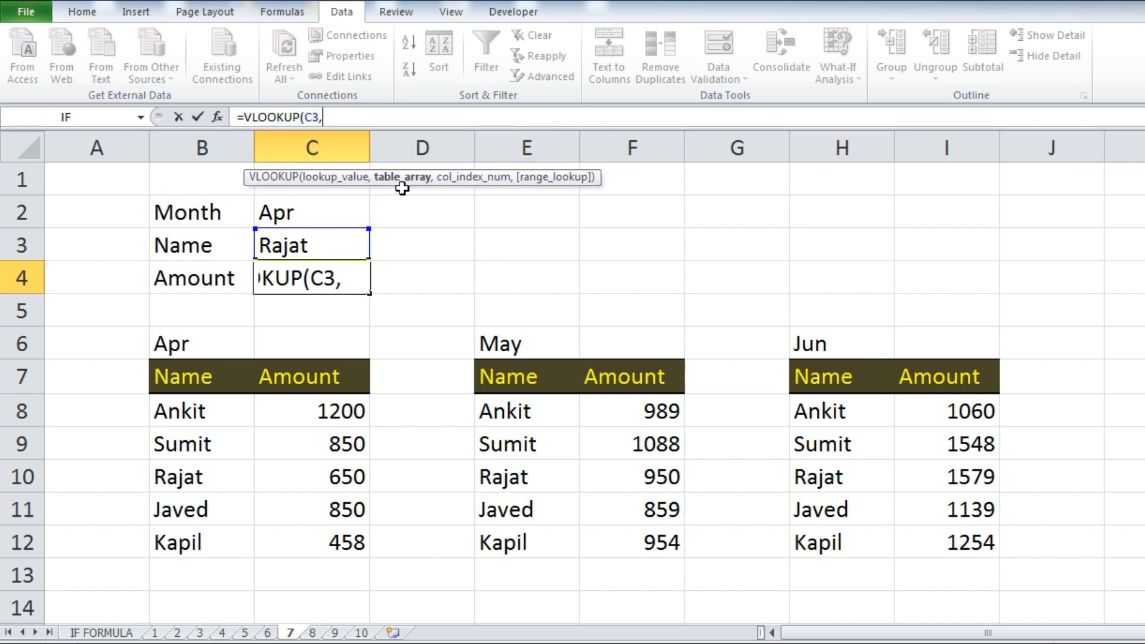
pyautogui.click(205, 411)
pyautogui.moveTo(206, 411); pyautogui.dragTo(306, 536)
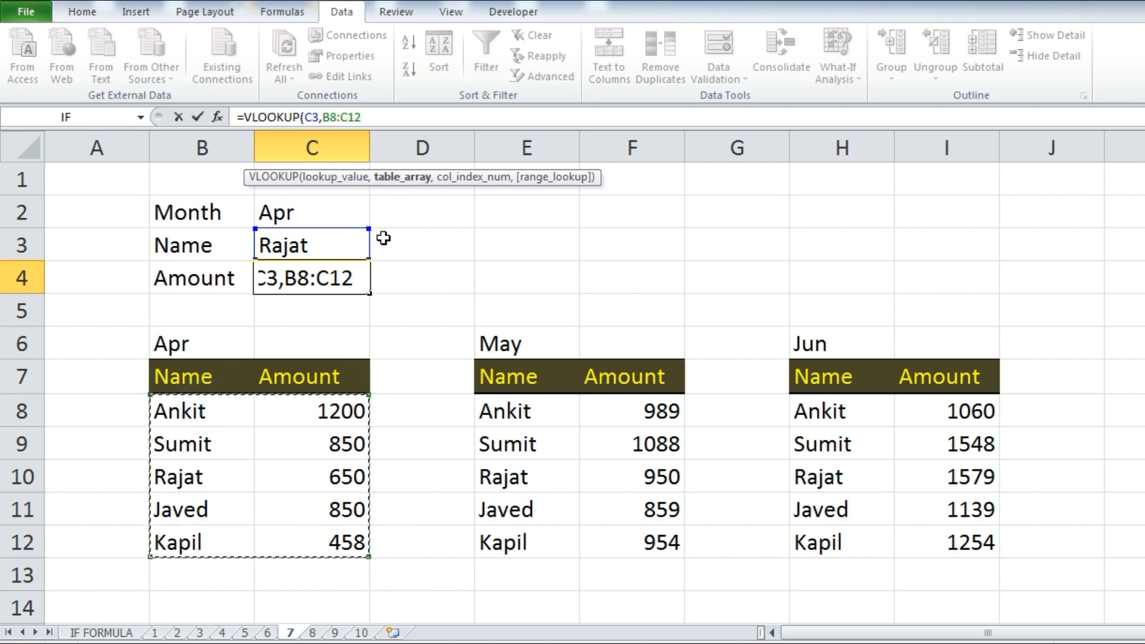
pyautogui.write(',')
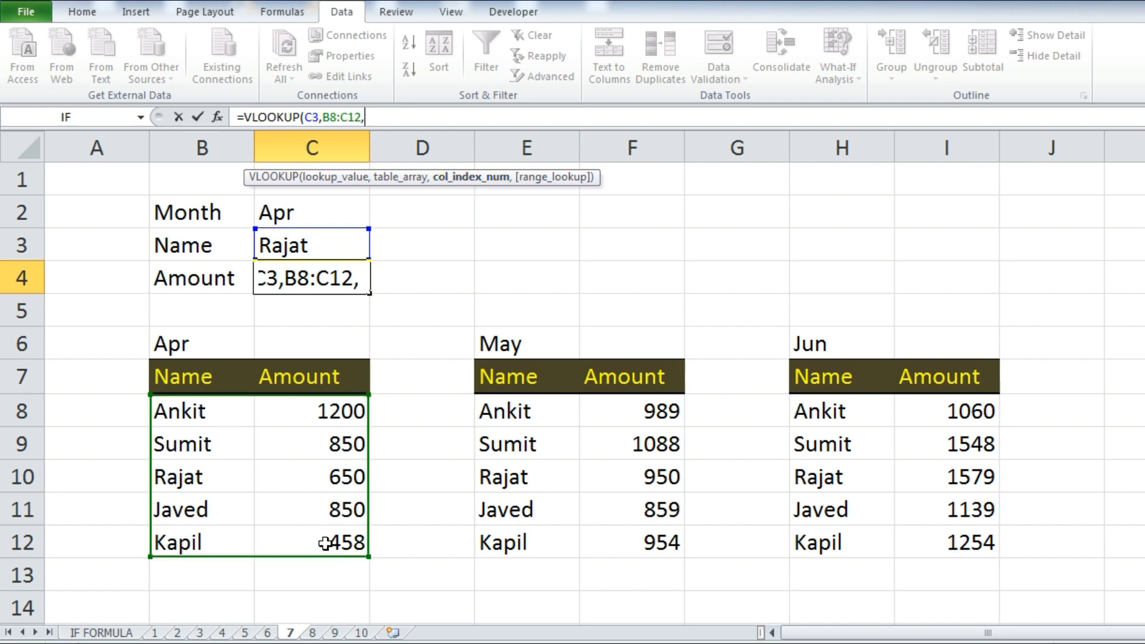
pyautogui.write('2')
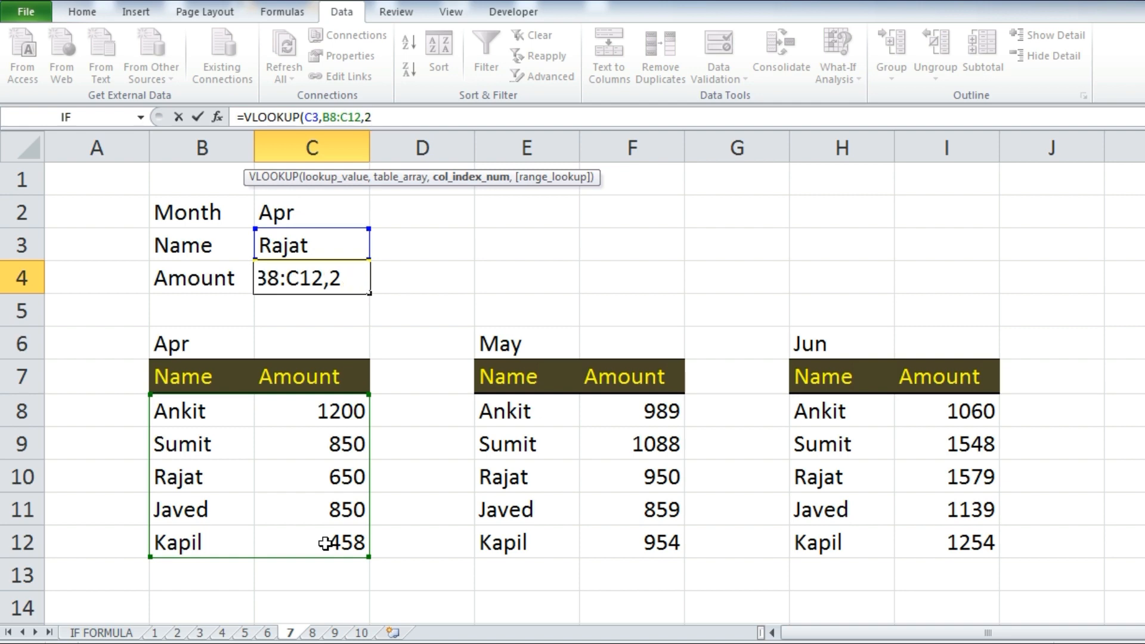
pyautogui.write(',')
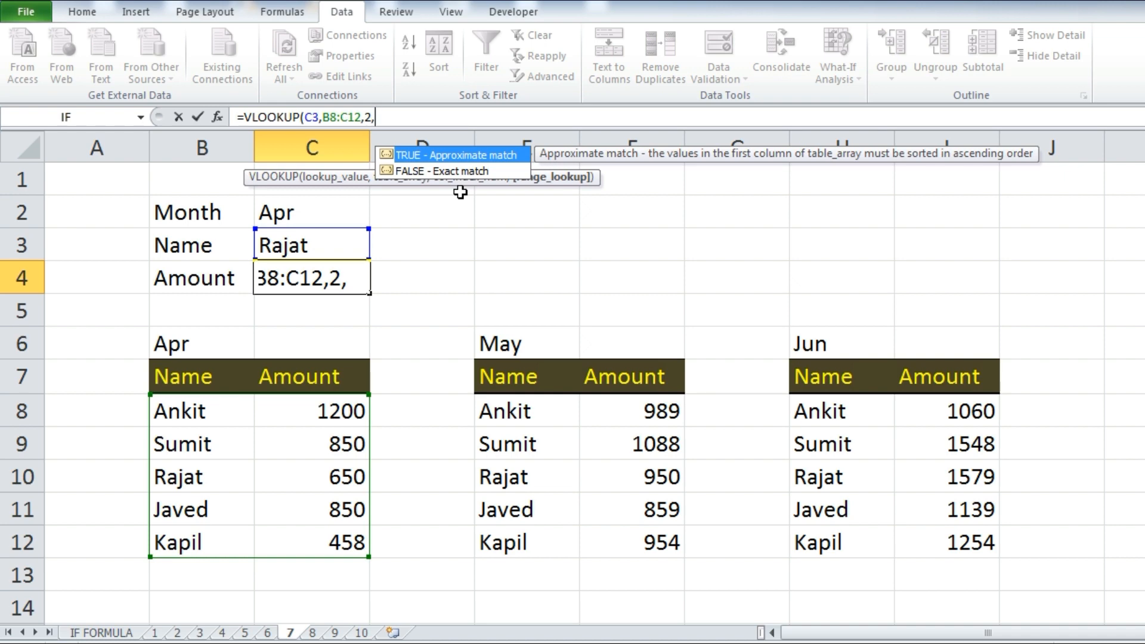
pyautogui.write('FALSE)')
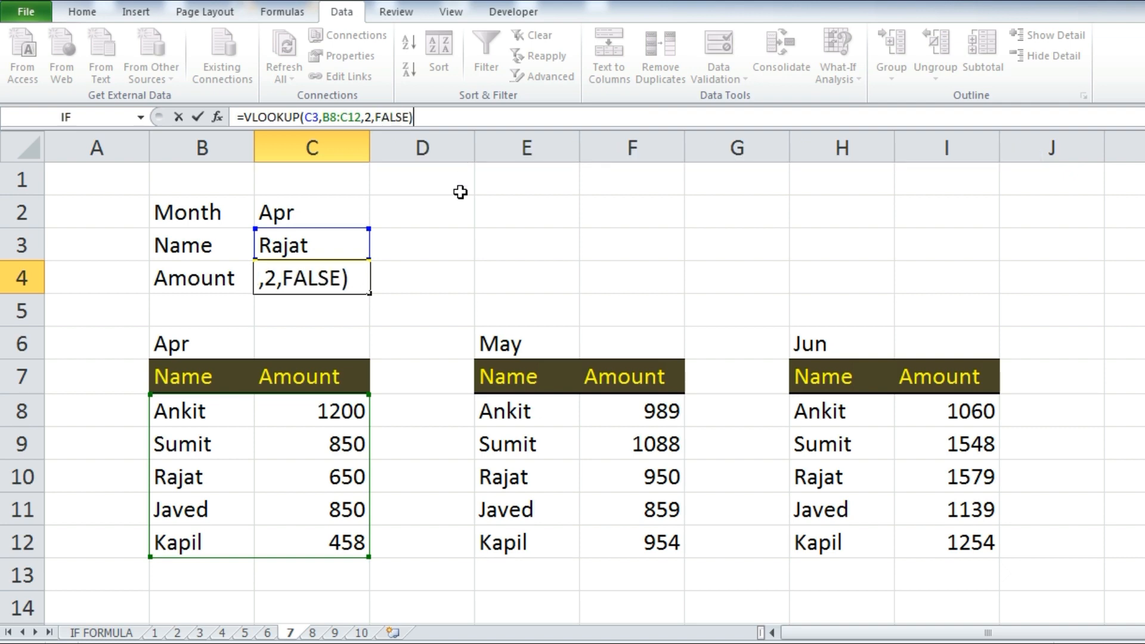
pyautogui.press('Return')
pyautogui.press('Up')
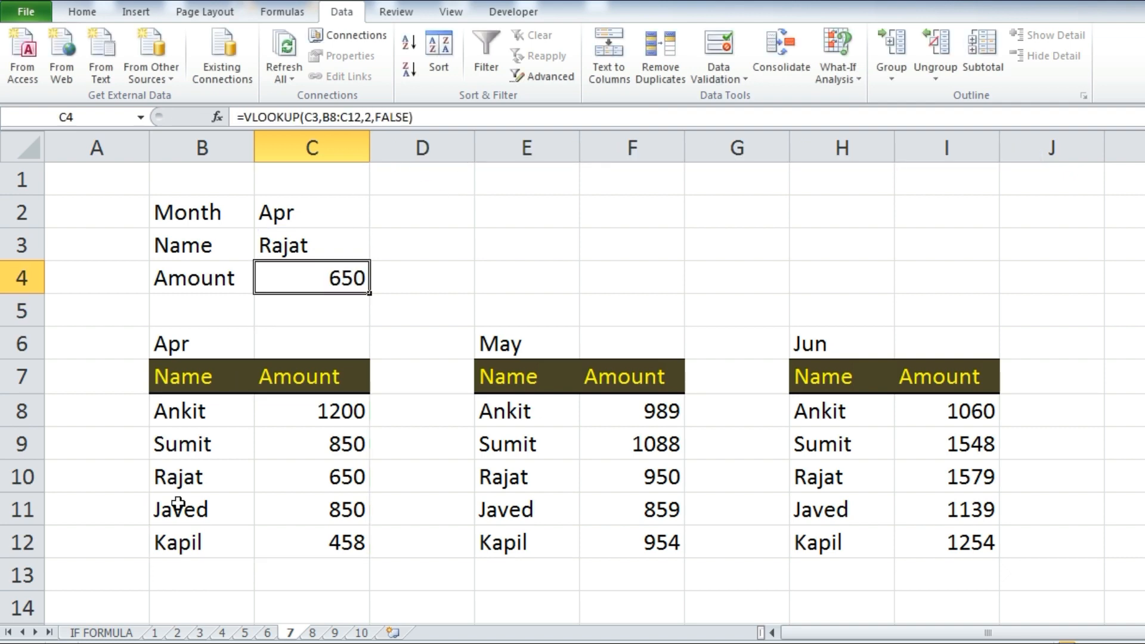
# Step: Compare the C4 result with row 10 of the April table and review the table array argument in its formula
pyautogui.moveTo(211, 476); pyautogui.dragTo(305, 475)
pyautogui.click(304, 478)
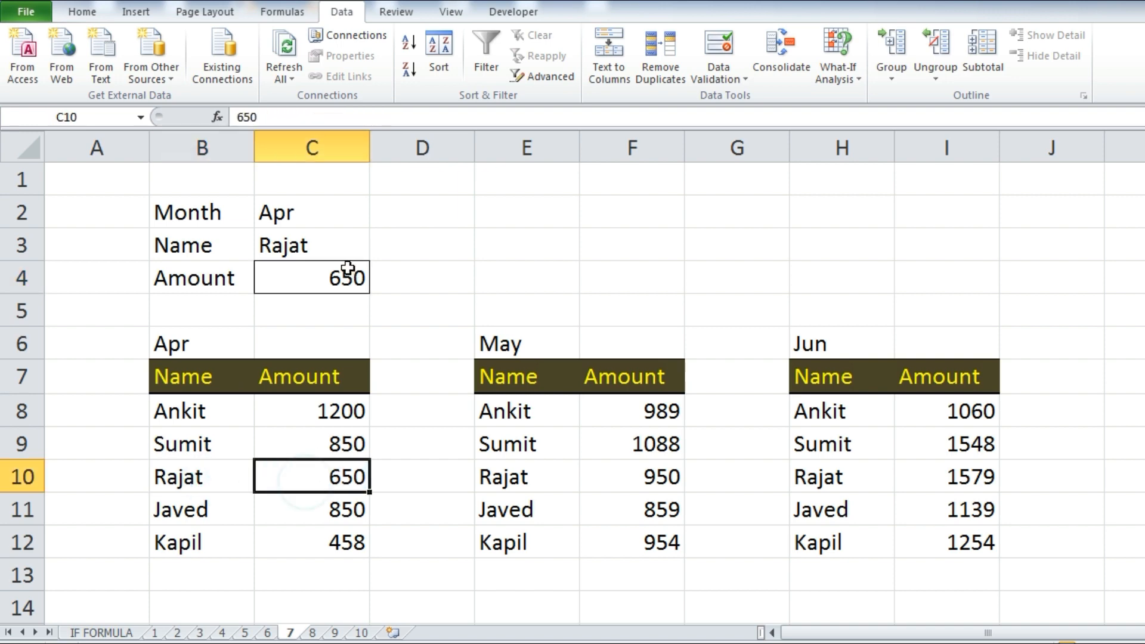
pyautogui.click(348, 269)
pyautogui.click(325, 117)
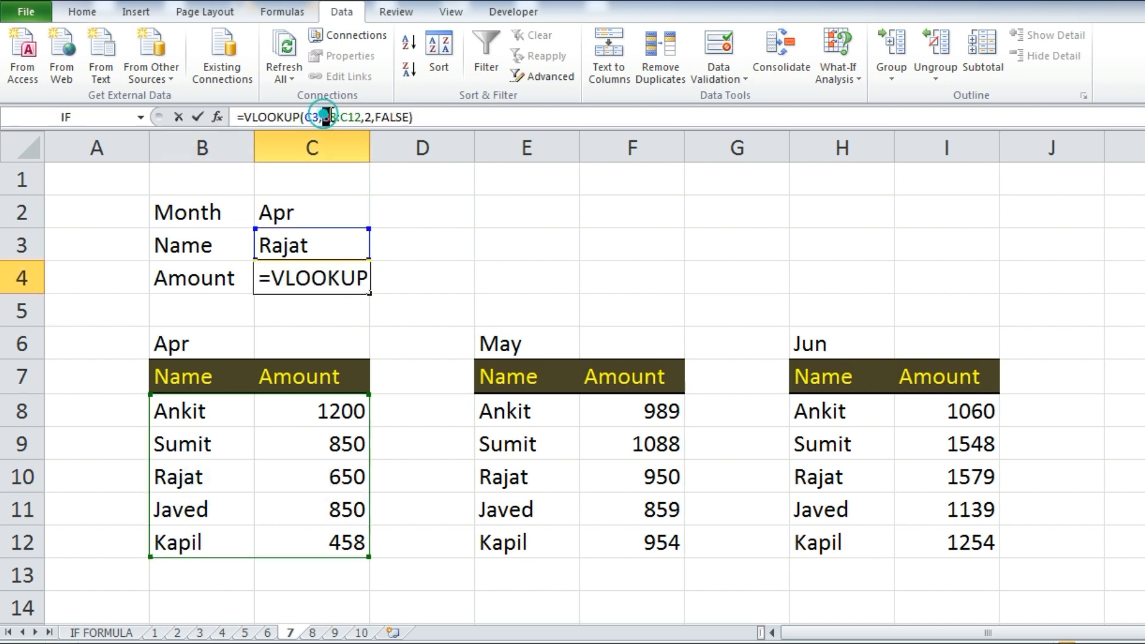
pyautogui.moveTo(324, 117); pyautogui.dragTo(366, 117)
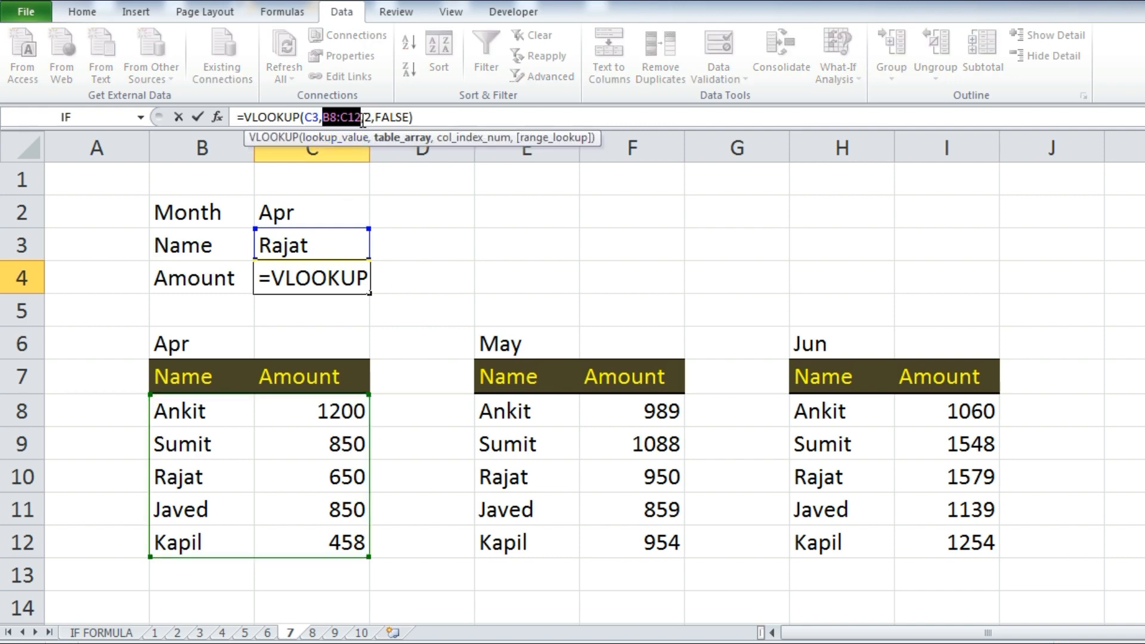
pyautogui.press('Return')
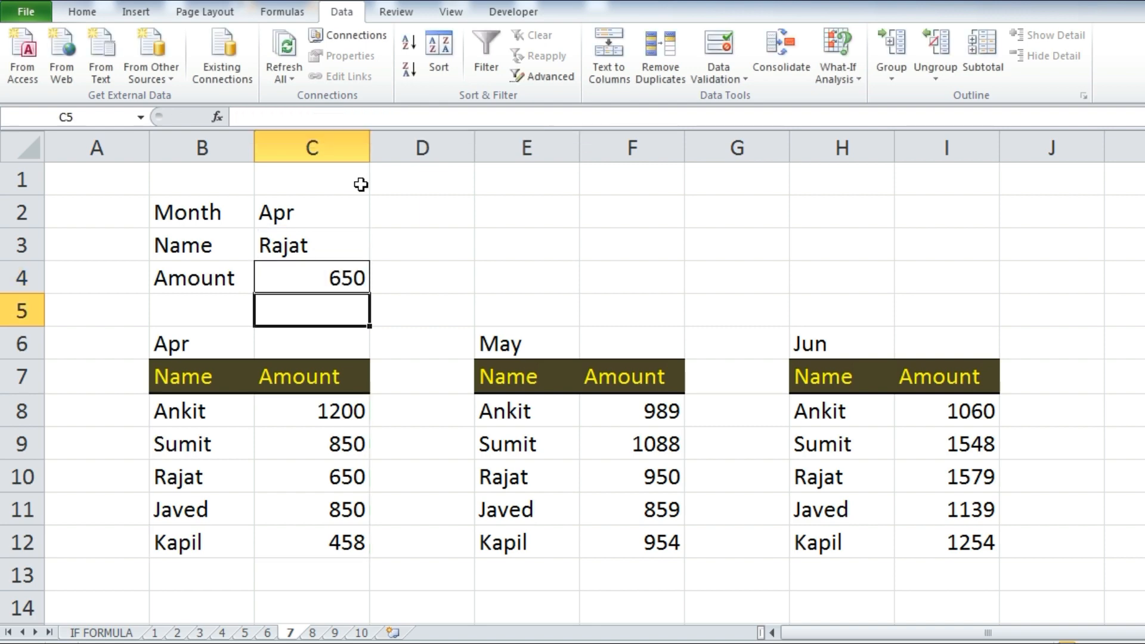
# Step: Remove the B8:C12 table array from C4's VLOOKUP formula and cut the remaining formula text
pyautogui.click(341, 269)
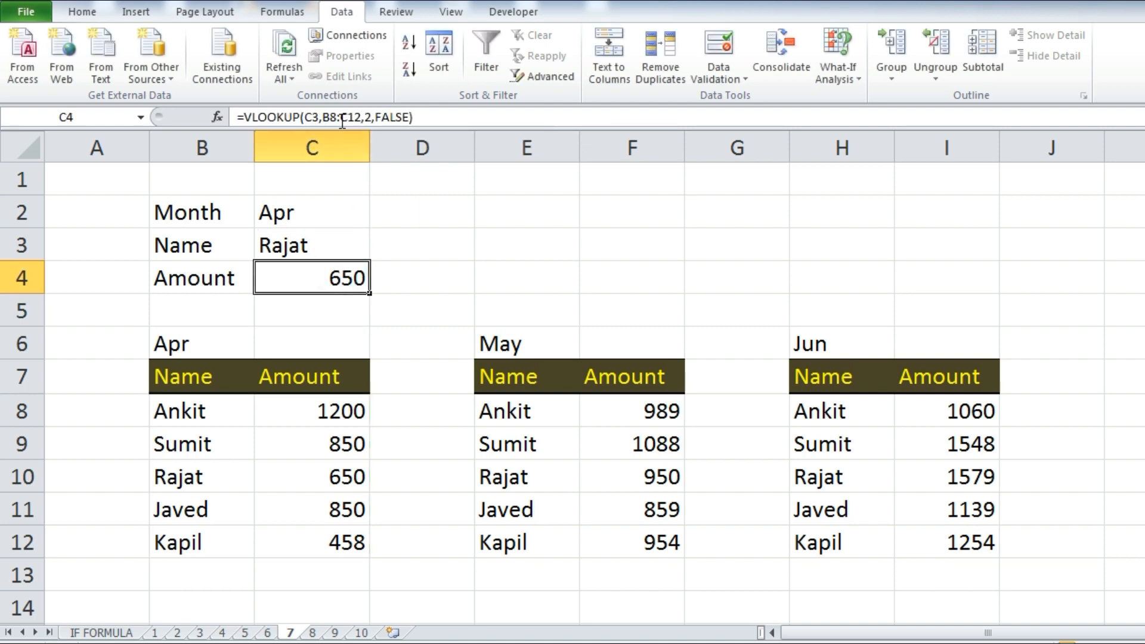
pyautogui.moveTo(324, 117); pyautogui.dragTo(364, 117)
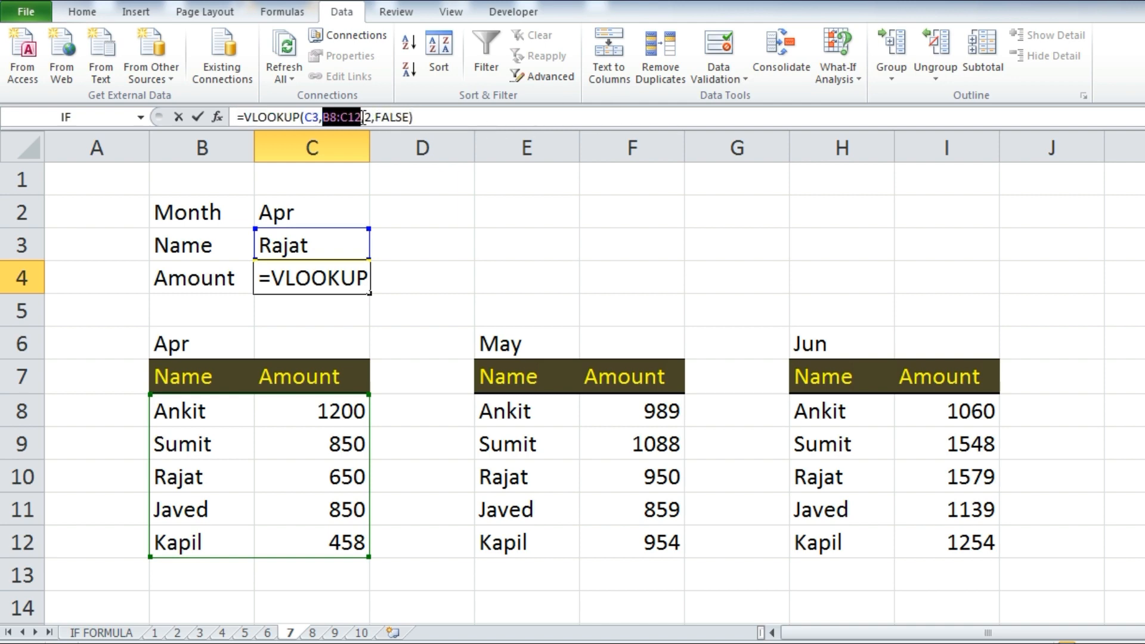
pyautogui.press('Delete')
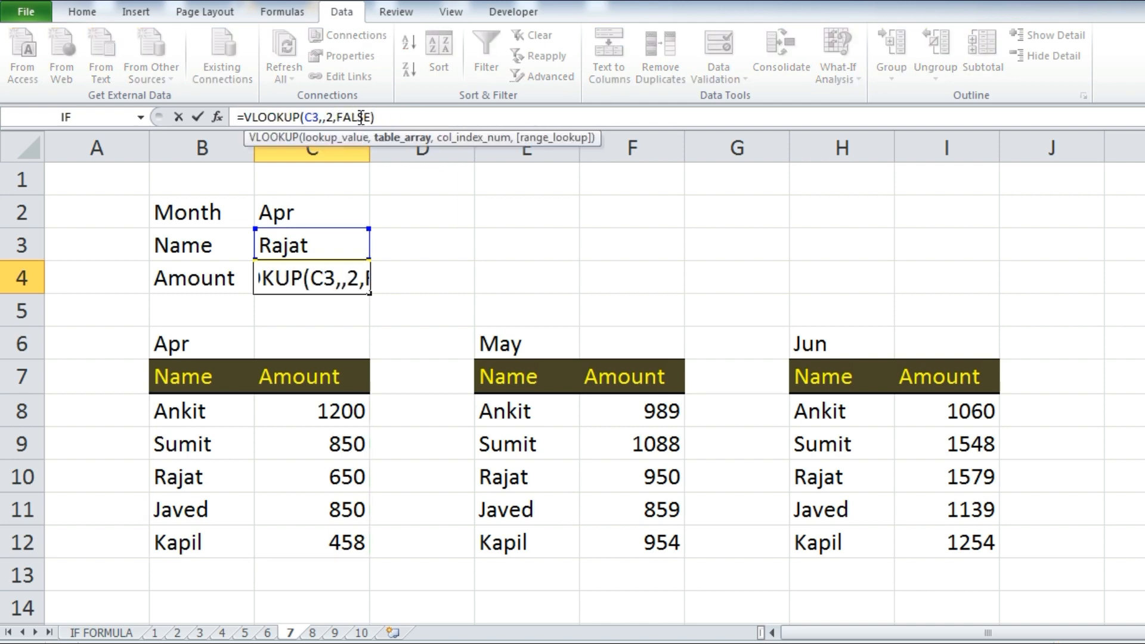
pyautogui.moveTo(387, 115); pyautogui.dragTo(120, 114)
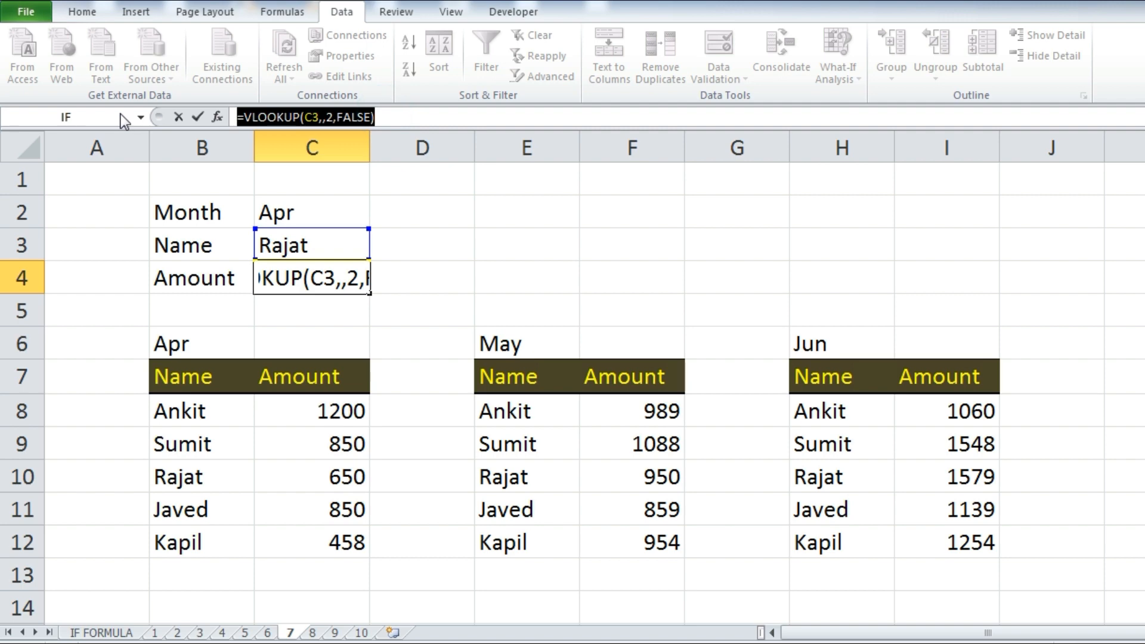
pyautogui.hotkey('ctrl', 'x')
# Step: Begin an IF formula in C4 testing C2="ARP" and returning the April range B8:C12 when true
pyautogui.write('=')
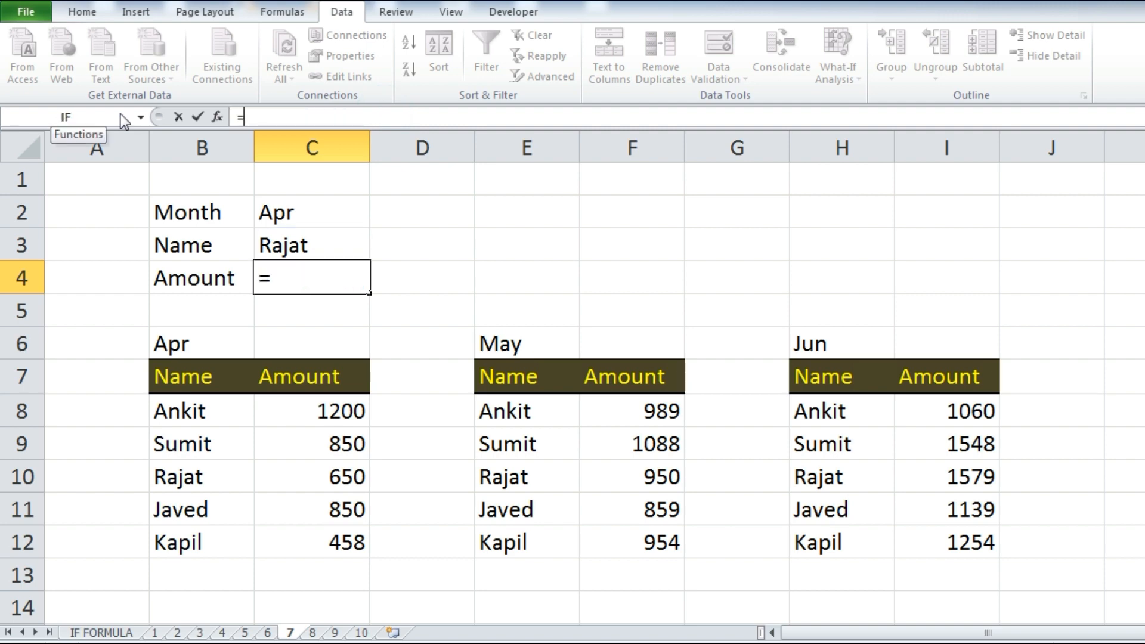
pyautogui.write('IF(')
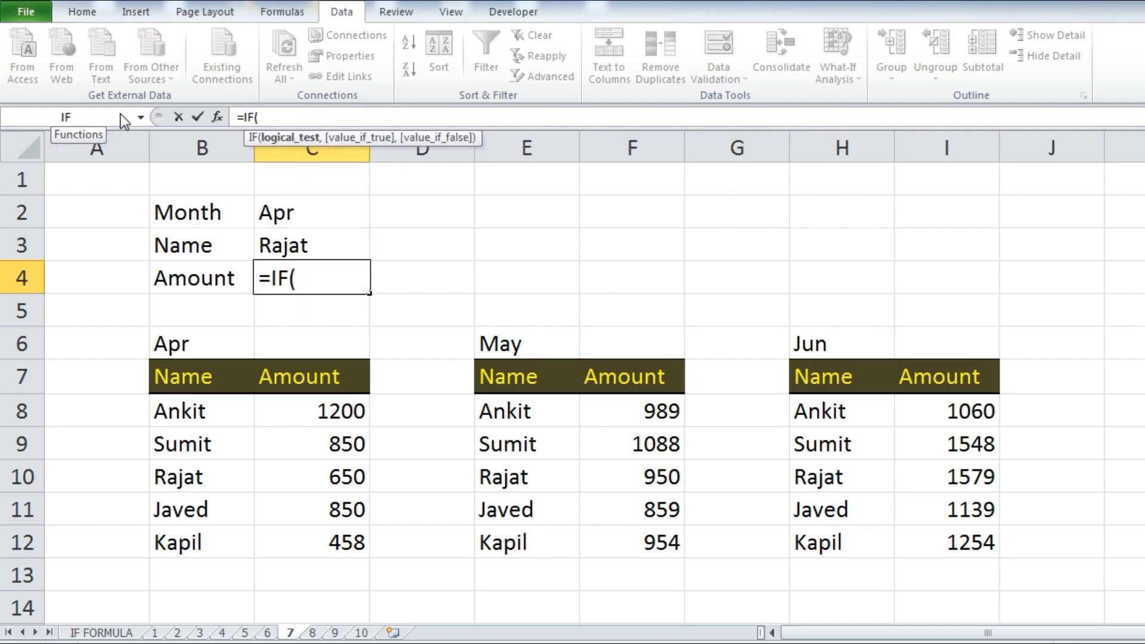
pyautogui.click(333, 220)
pyautogui.write('="ARP",')
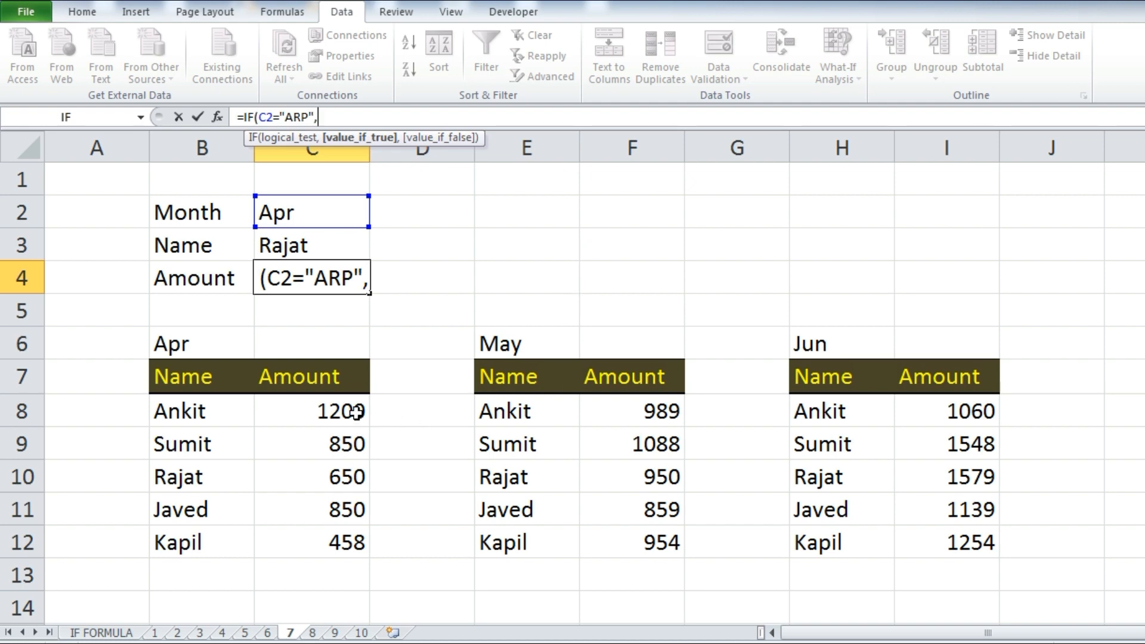
pyautogui.click(227, 411)
pyautogui.moveTo(228, 412); pyautogui.dragTo(312, 535)
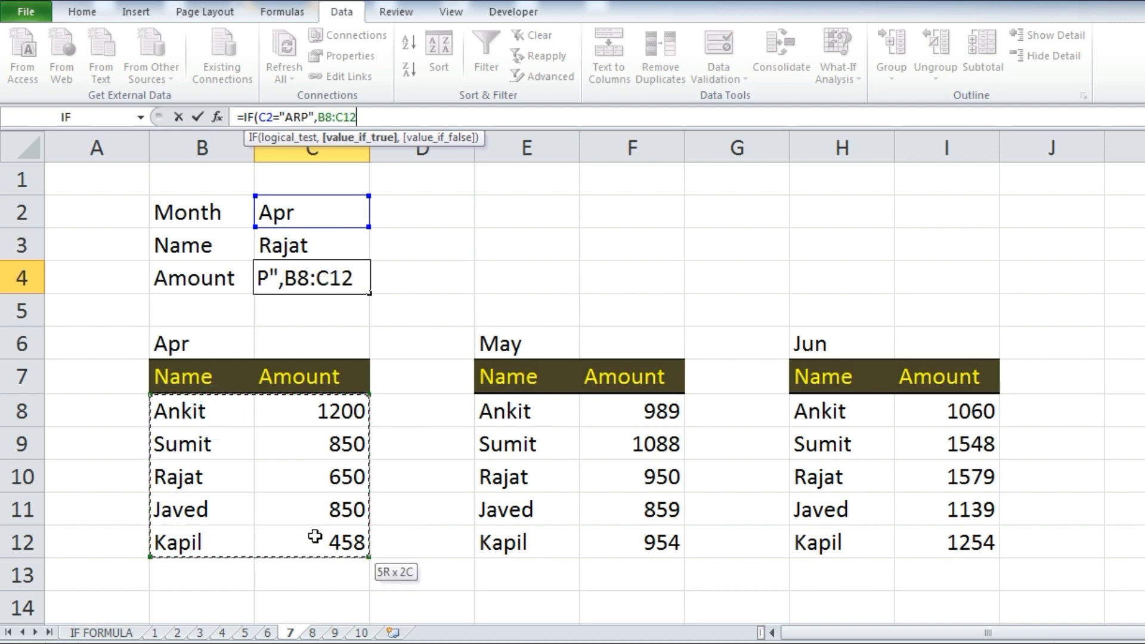
# Step: Nest a second IF in C4's formula testing C2="MAY" and returning the May range E8:F12 when true
pyautogui.write(',IF(')
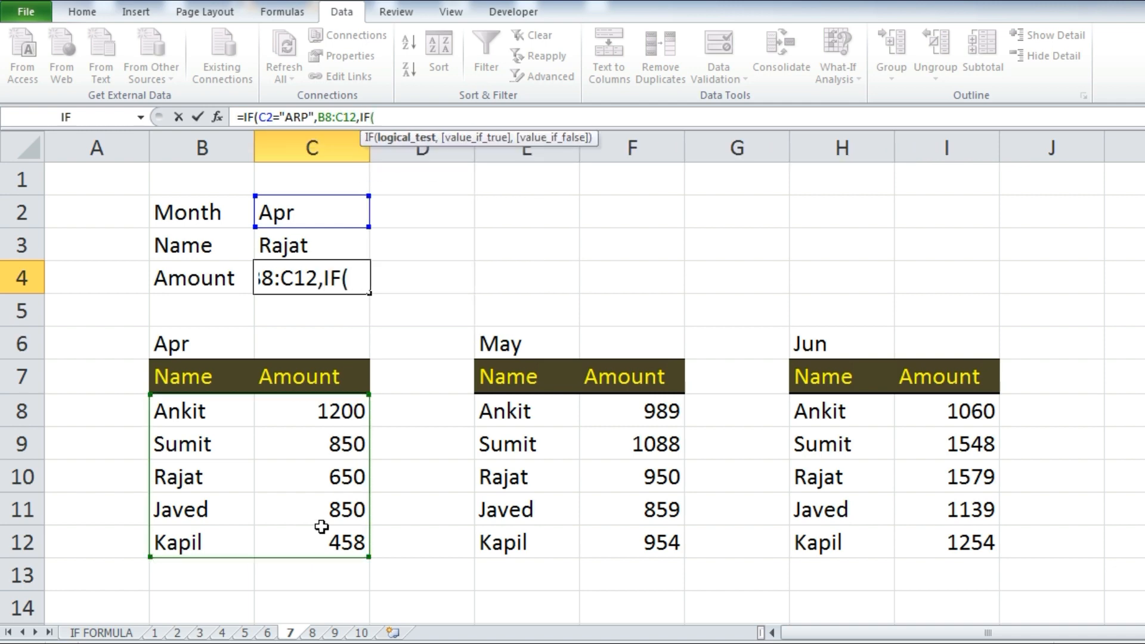
pyautogui.click(299, 217)
pyautogui.write('=')
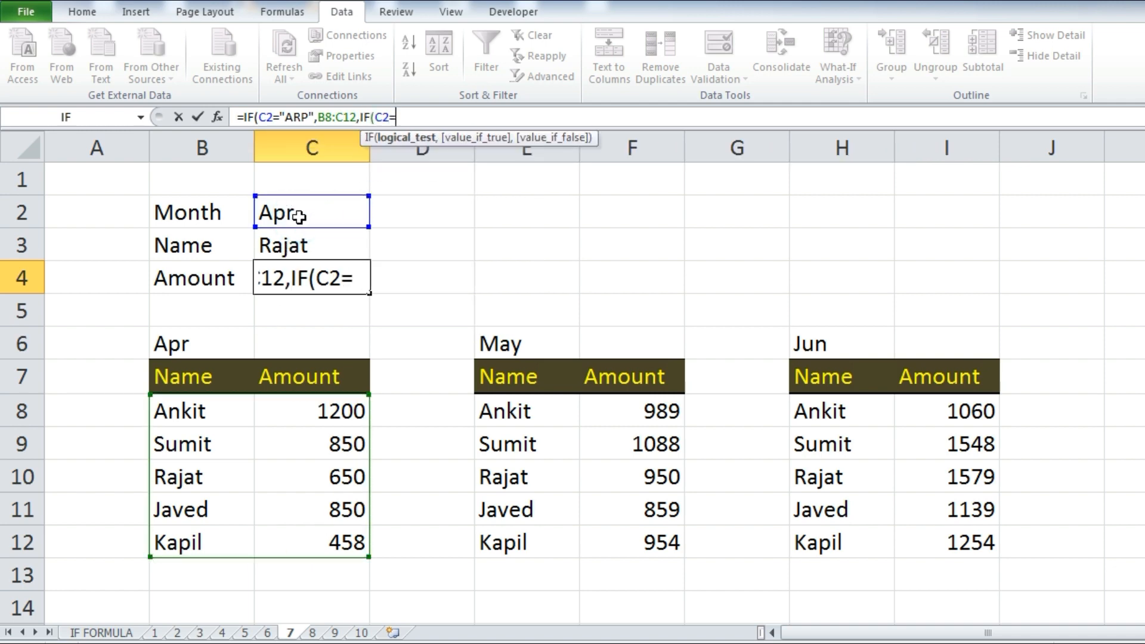
pyautogui.write('"MAY"')
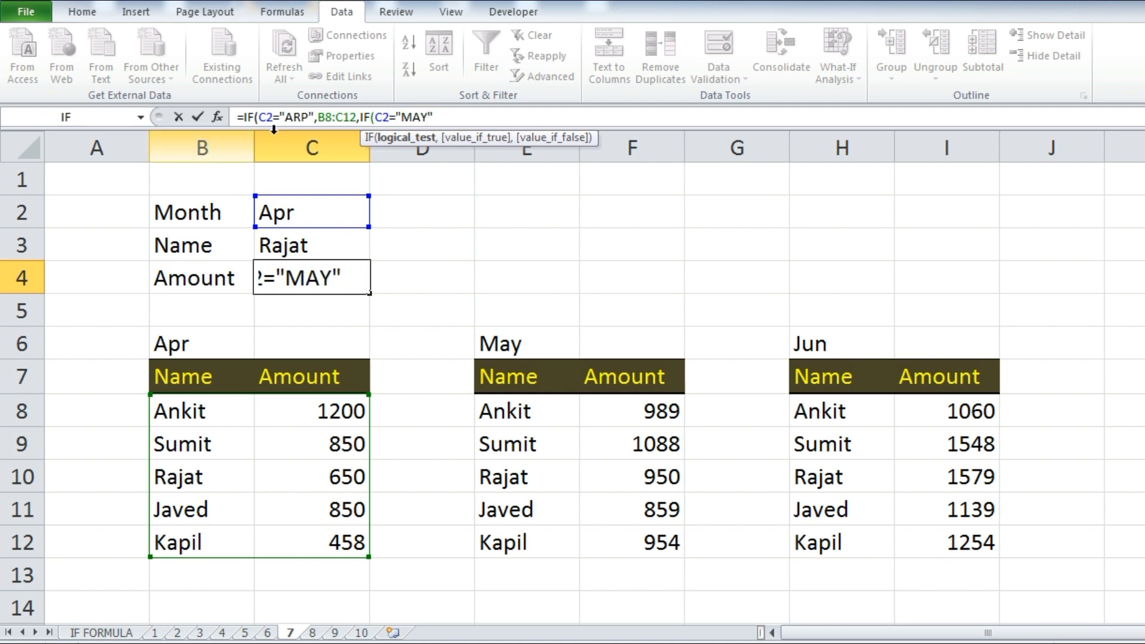
pyautogui.write(',')
pyautogui.moveTo(518, 410); pyautogui.dragTo(627, 561)
pyautogui.write(',')
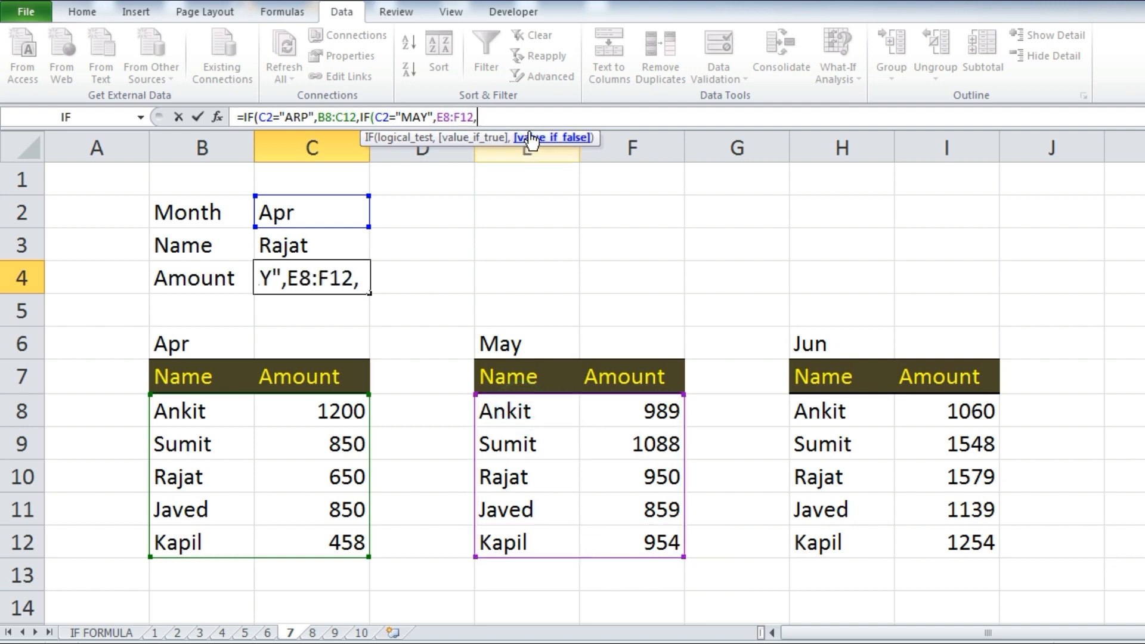
# Step: Nest a third IF testing C2="JUN", returning H8:I12 when true and an empty string otherwise, and enter the formula in C4
pyautogui.write('IF(')
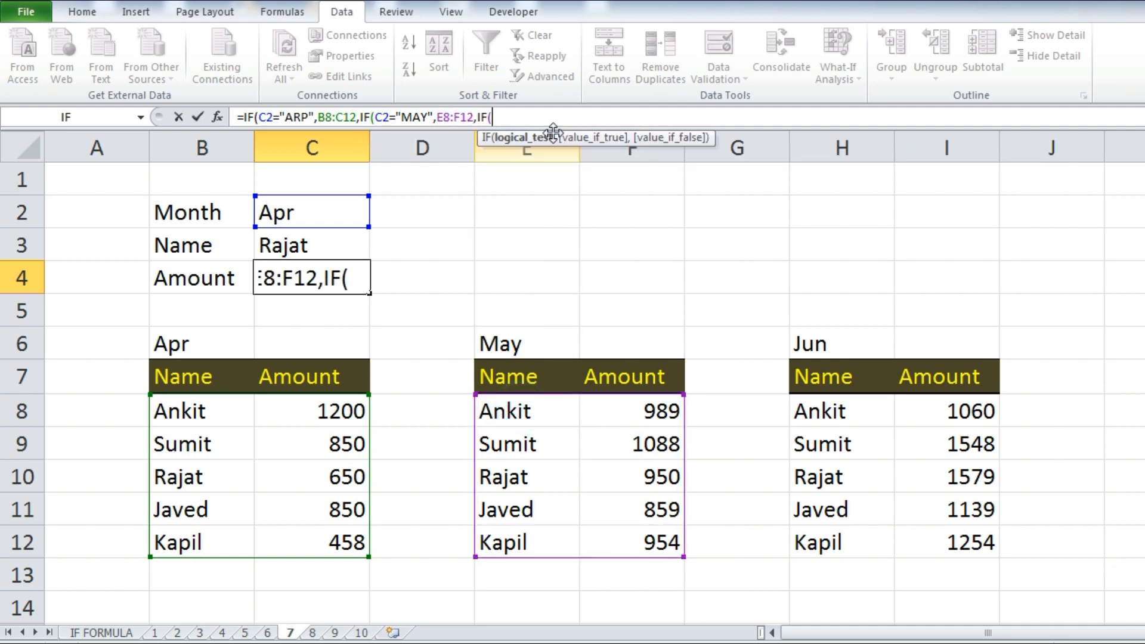
pyautogui.click(321, 201)
pyautogui.write('="')
pyautogui.write('JUN",')
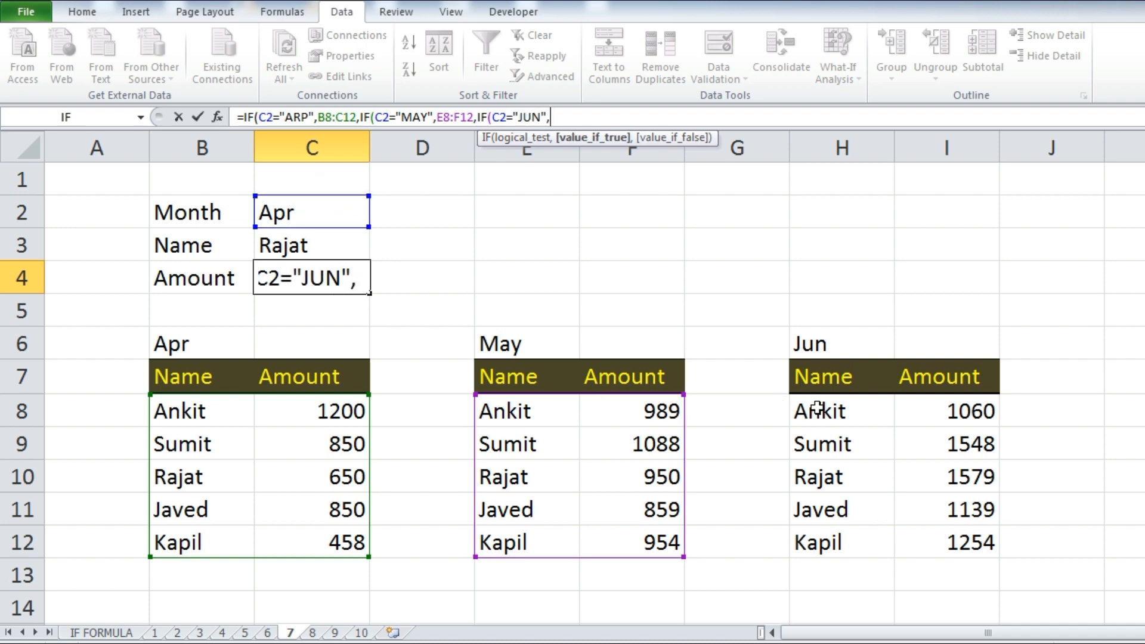
pyautogui.moveTo(818, 408); pyautogui.dragTo(946, 541)
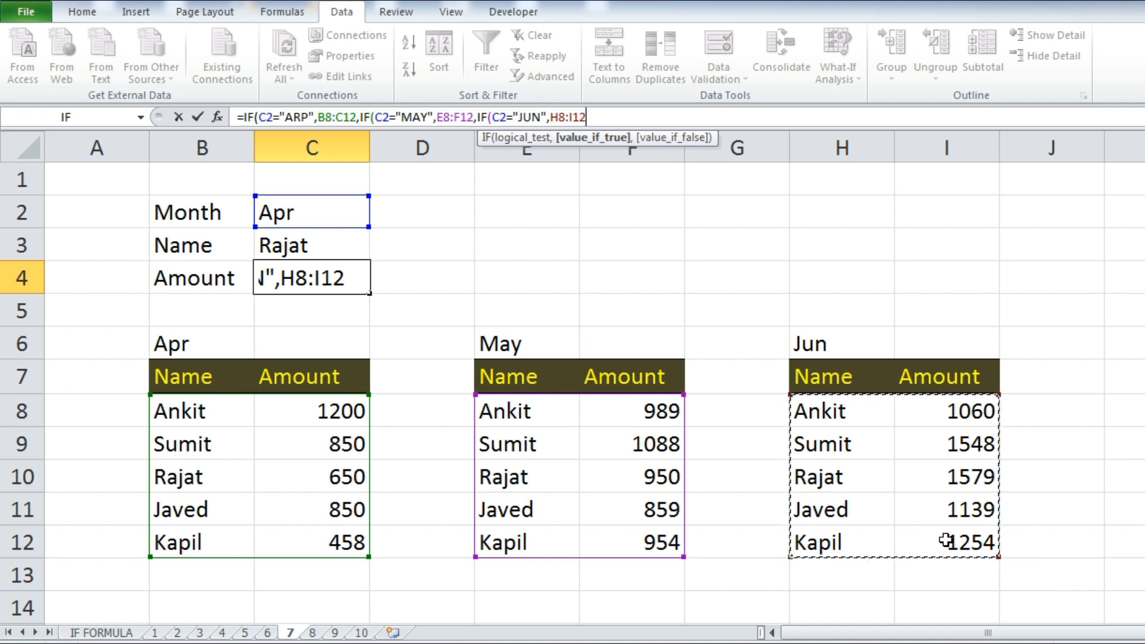
pyautogui.write(',"")')
pyautogui.press('Return')
pyautogui.press('Return')
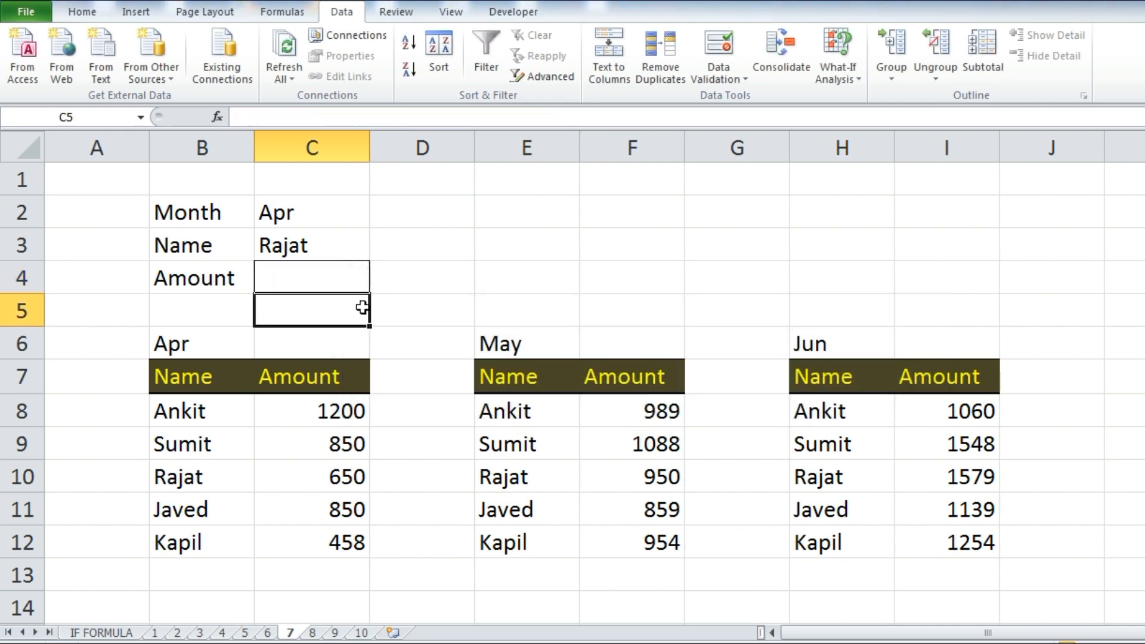
# Step: Insert VLOOKUP before C4's nested IF, with C3 as the lookup value and the IF as the table array
pyautogui.click(353, 272)
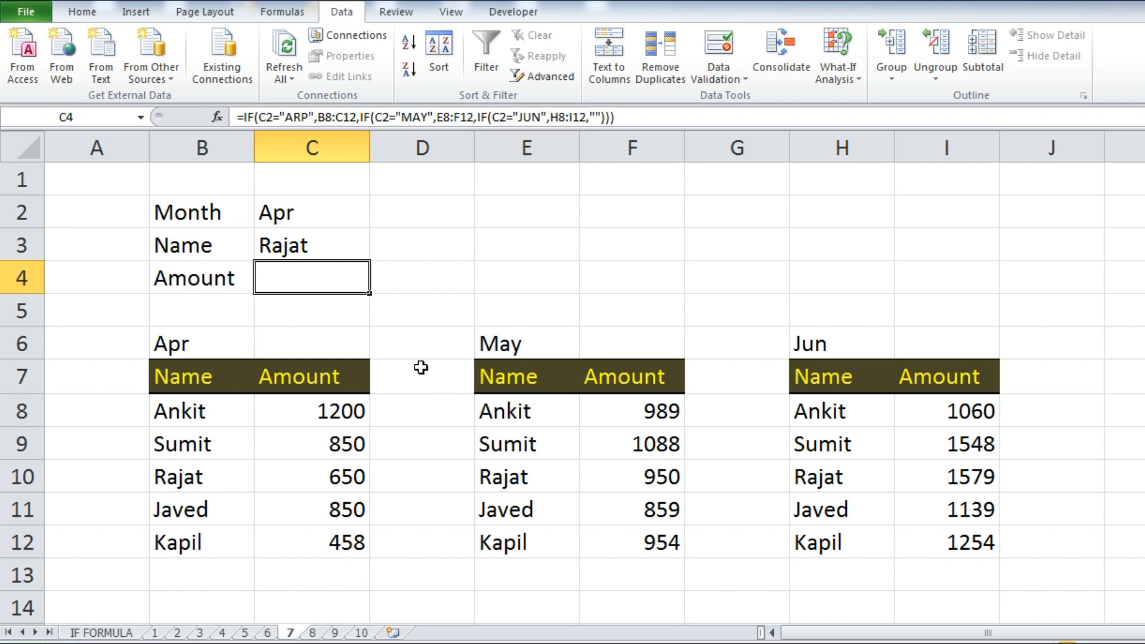
pyautogui.click(336, 225)
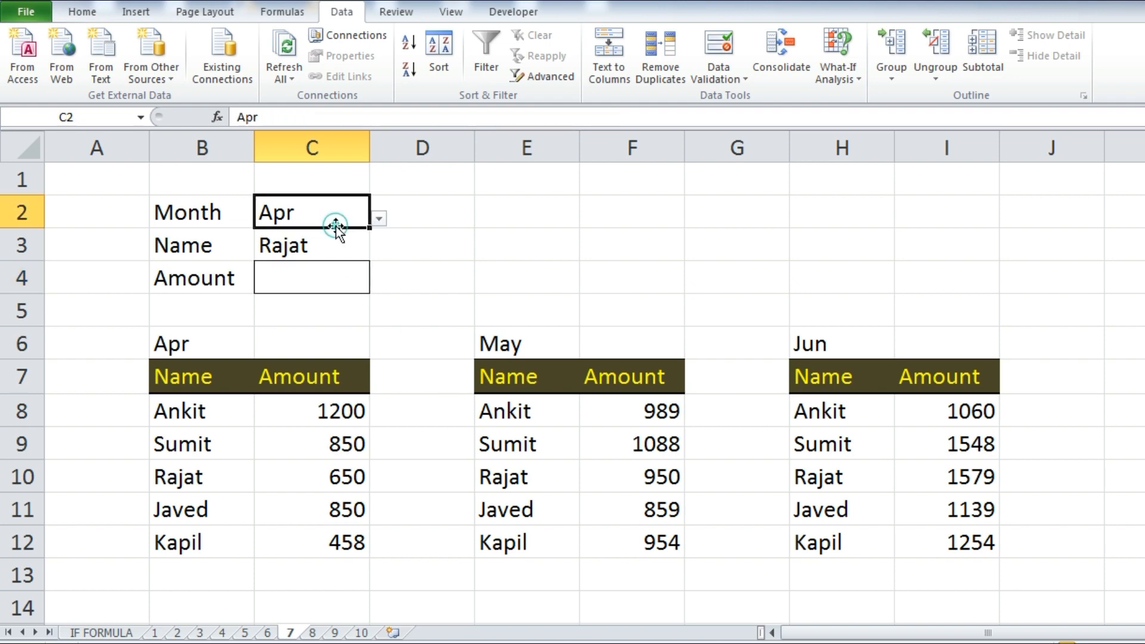
pyautogui.click(335, 274)
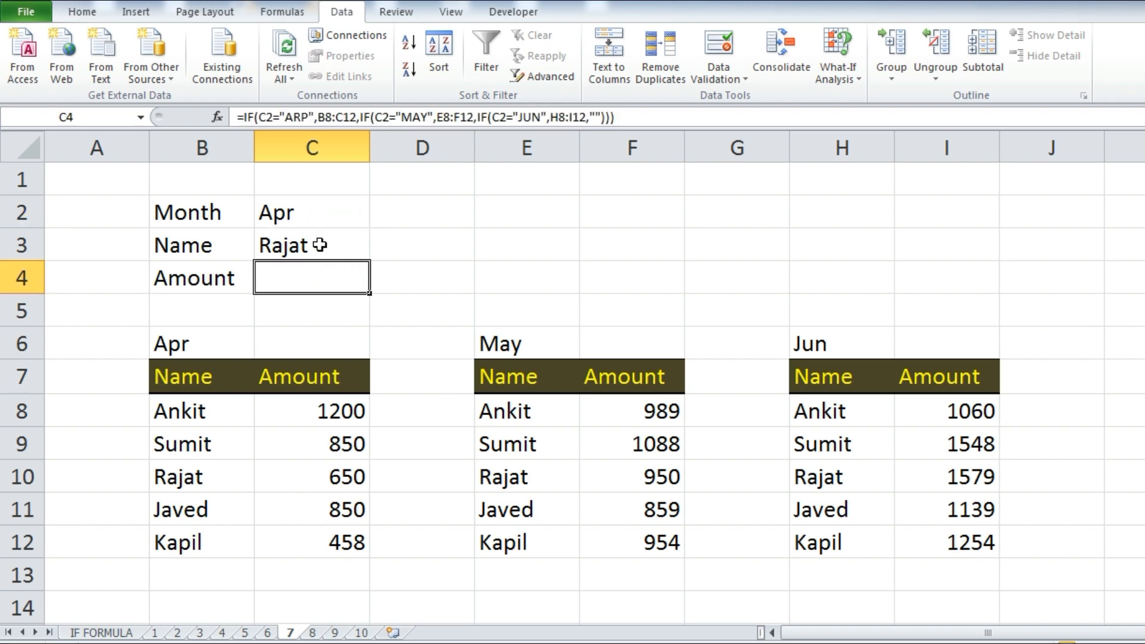
pyautogui.click(244, 117)
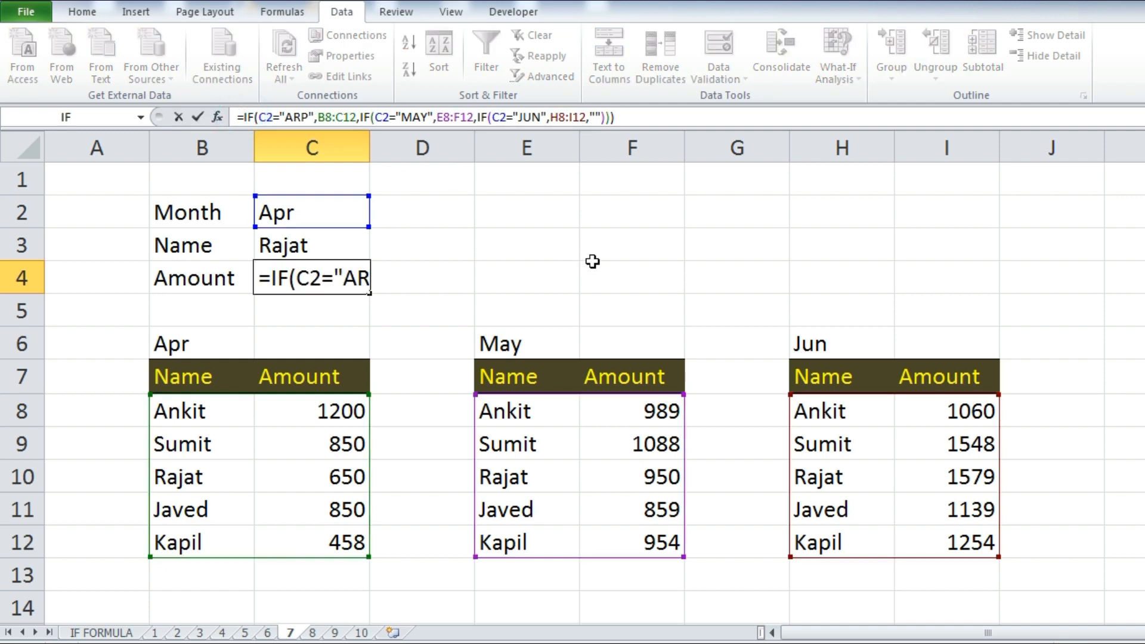
pyautogui.write('VL')
pyautogui.press('Tab')
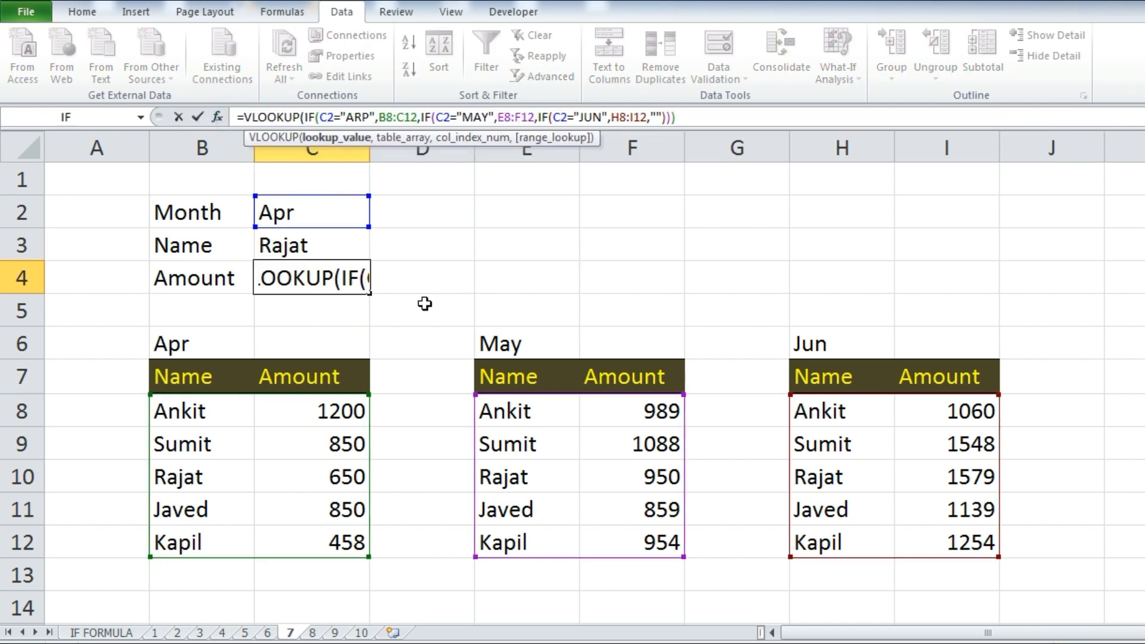
pyautogui.click(293, 244)
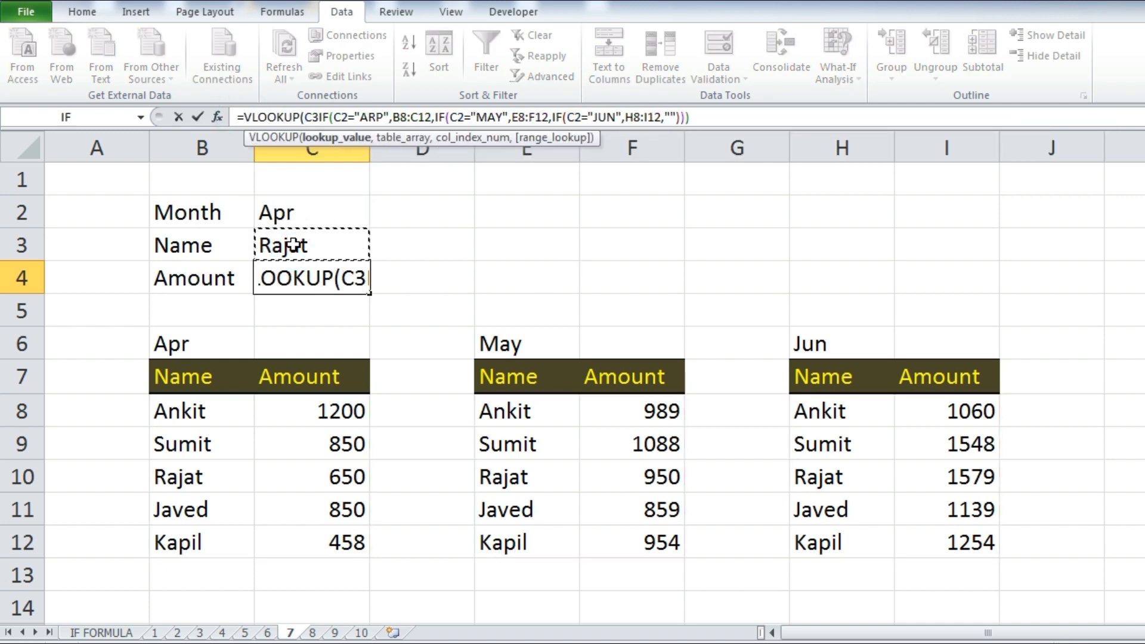
pyautogui.write(',')
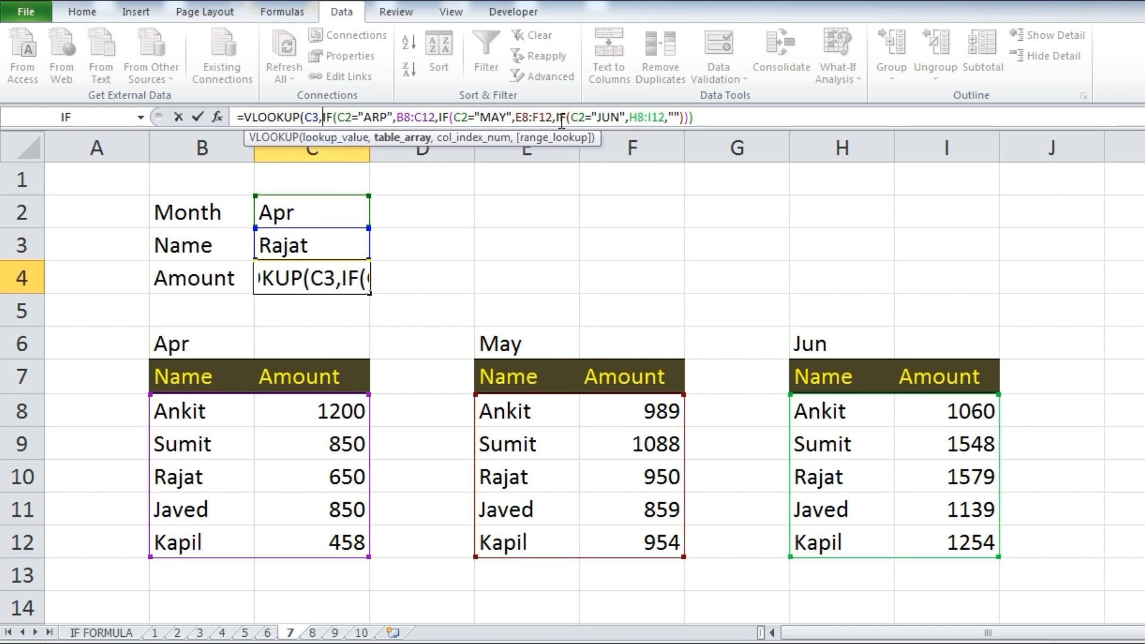
# Step: Finish the VLOOKUP in C4 with column index 2 and 0 for an exact match
pyautogui.click(715, 114)
pyautogui.write('),')
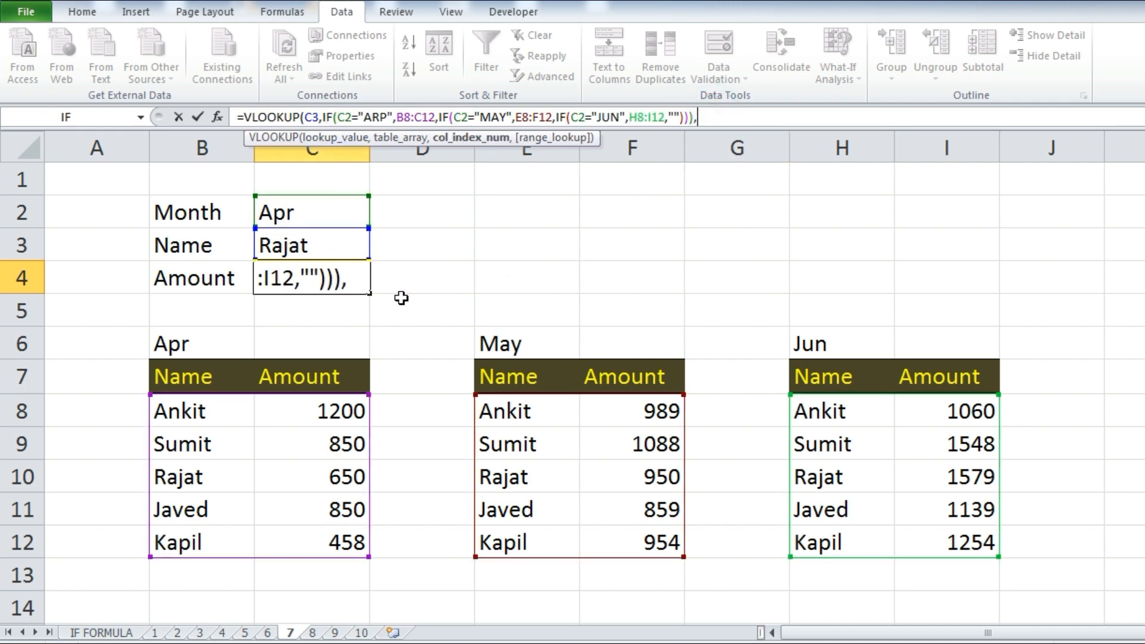
pyautogui.write('2,0')
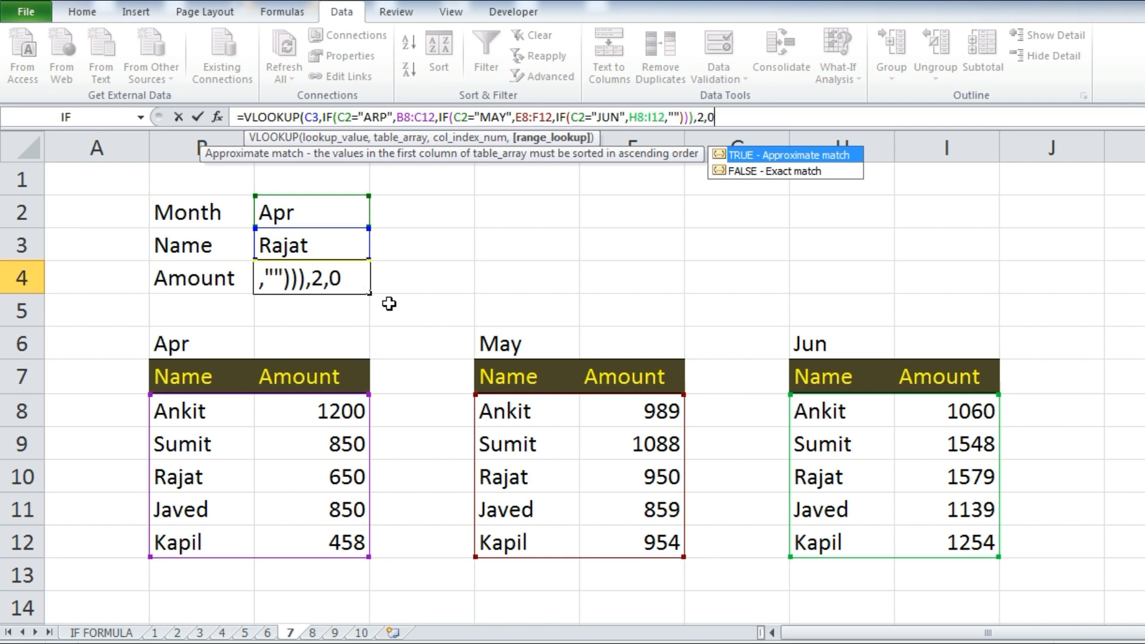
pyautogui.write(')')
pyautogui.press('Return')
# Step: Set the month in C2 to May and compare the C4 amount with row 10 of the May table
pyautogui.press('Up')
pyautogui.press('Up')
pyautogui.press('Up')
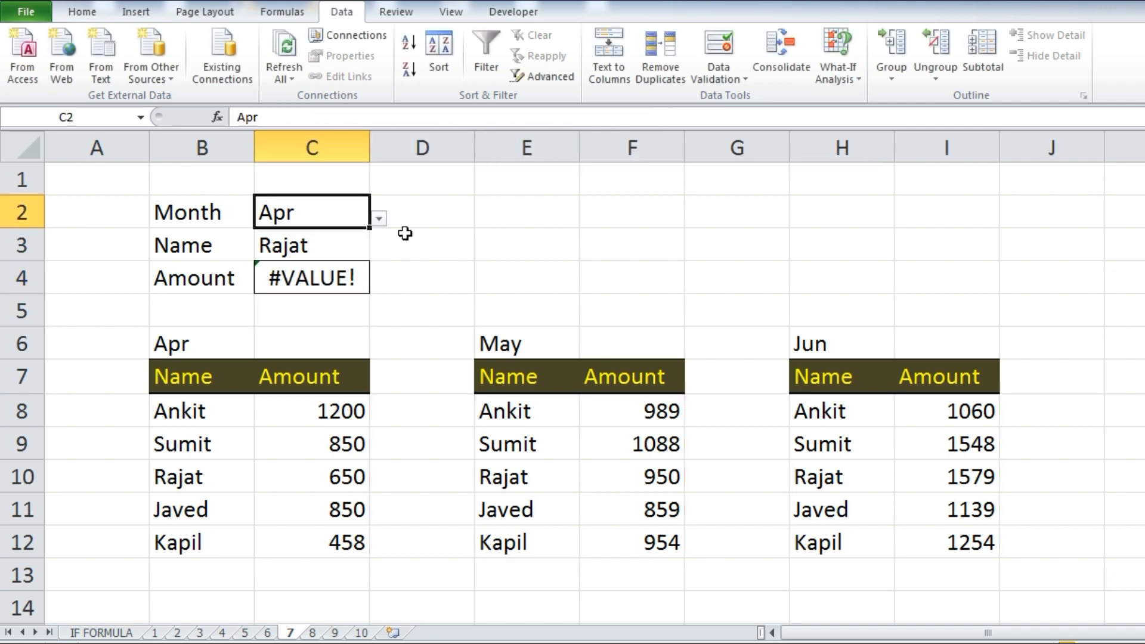
pyautogui.click(378, 220)
pyautogui.click(356, 255)
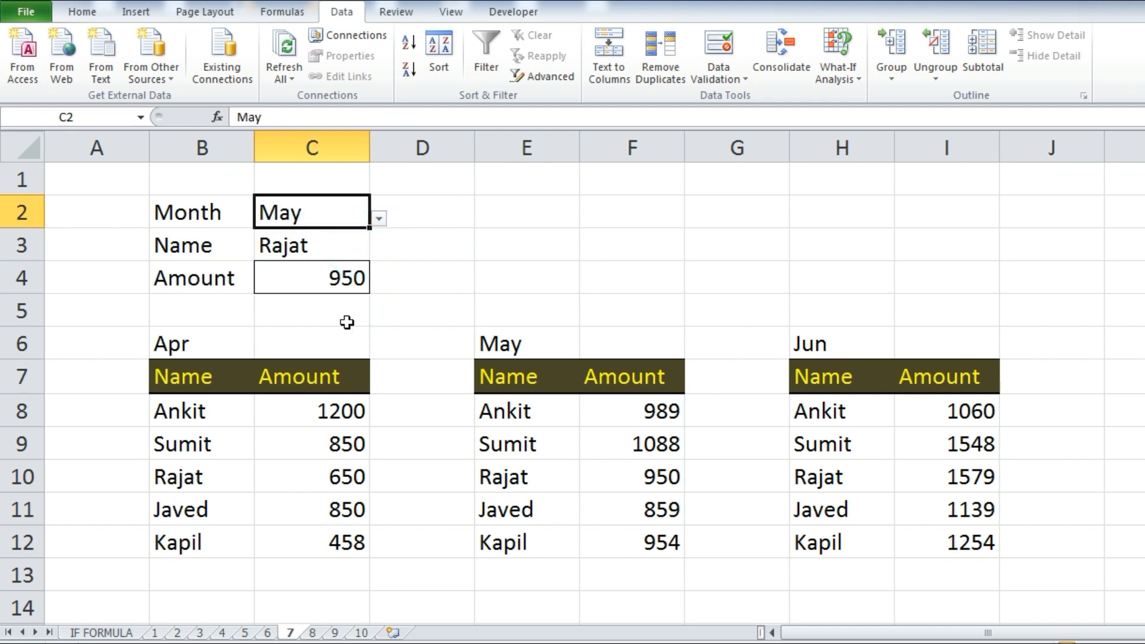
pyautogui.click(298, 247)
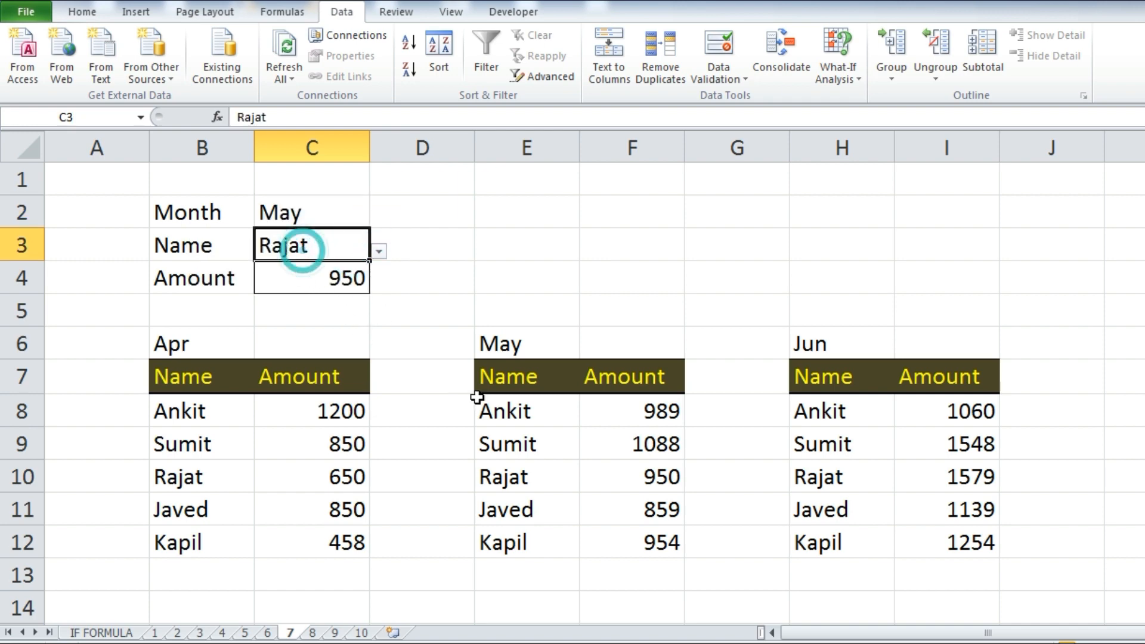
pyautogui.moveTo(514, 476); pyautogui.dragTo(626, 477)
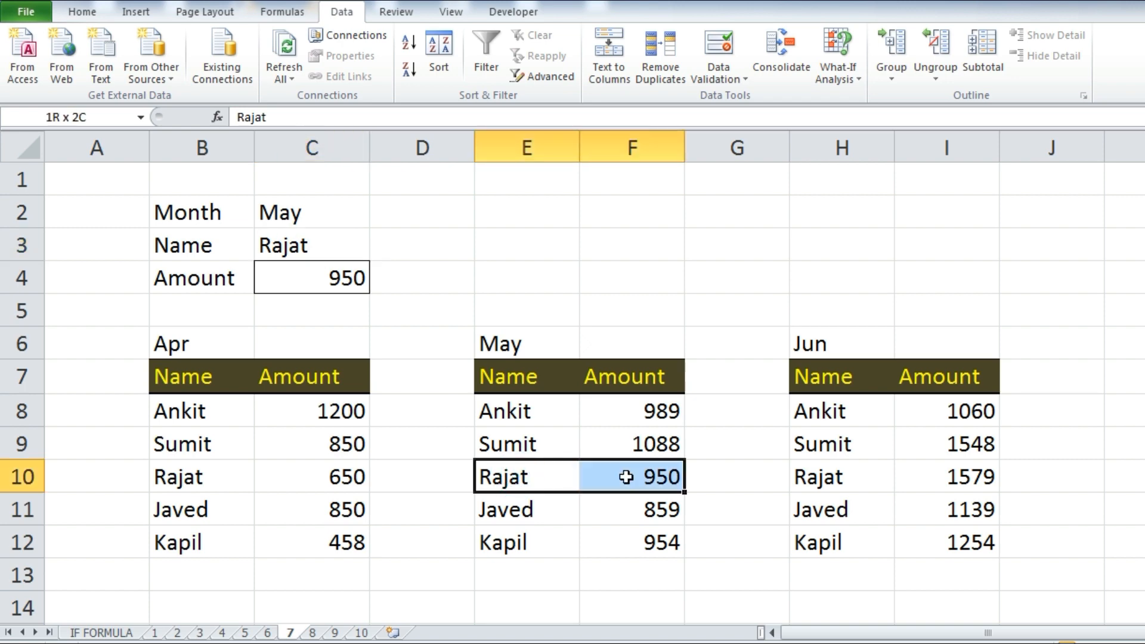
# Step: Choose Apr as the month in C2 to test the formula against the April table
pyautogui.click(209, 344)
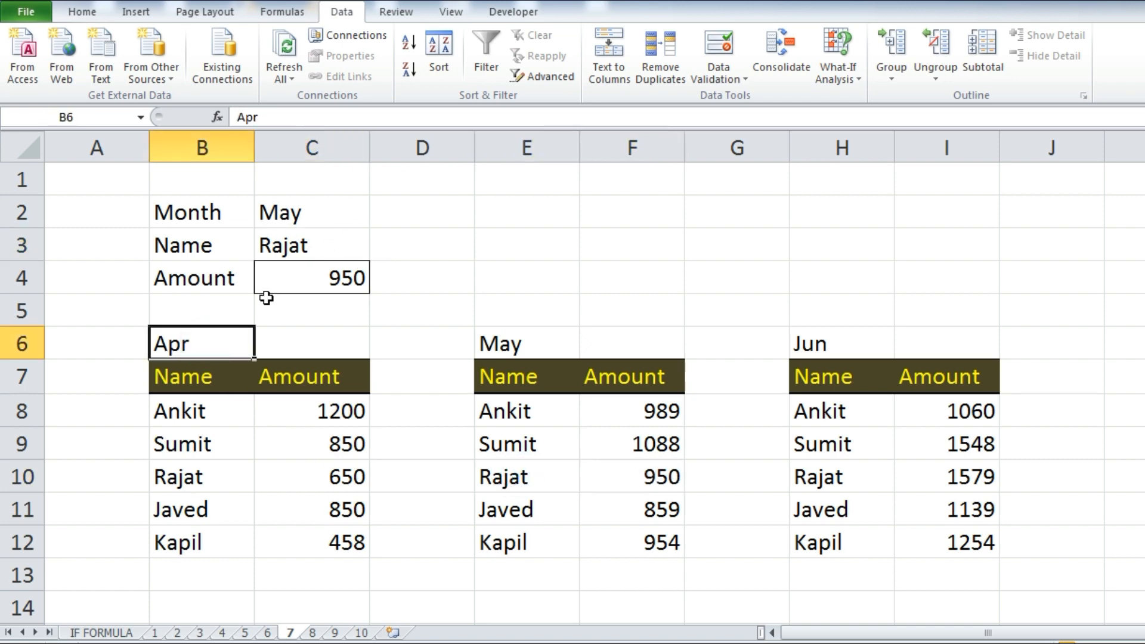
pyautogui.click(223, 342)
pyautogui.click(312, 216)
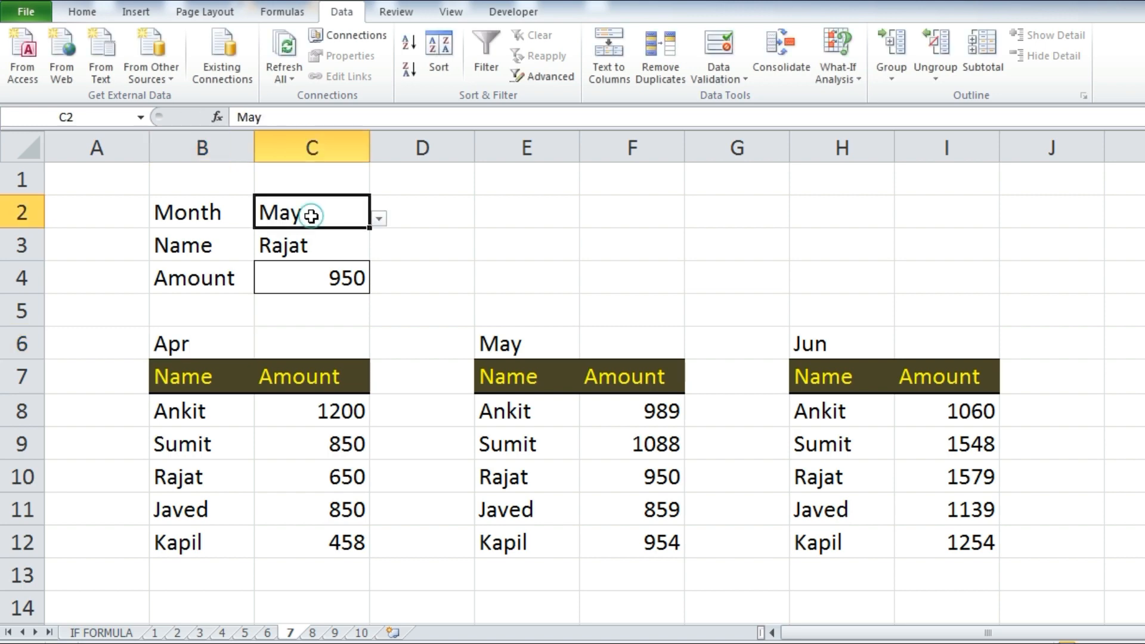
pyautogui.click(379, 218)
pyautogui.click(349, 238)
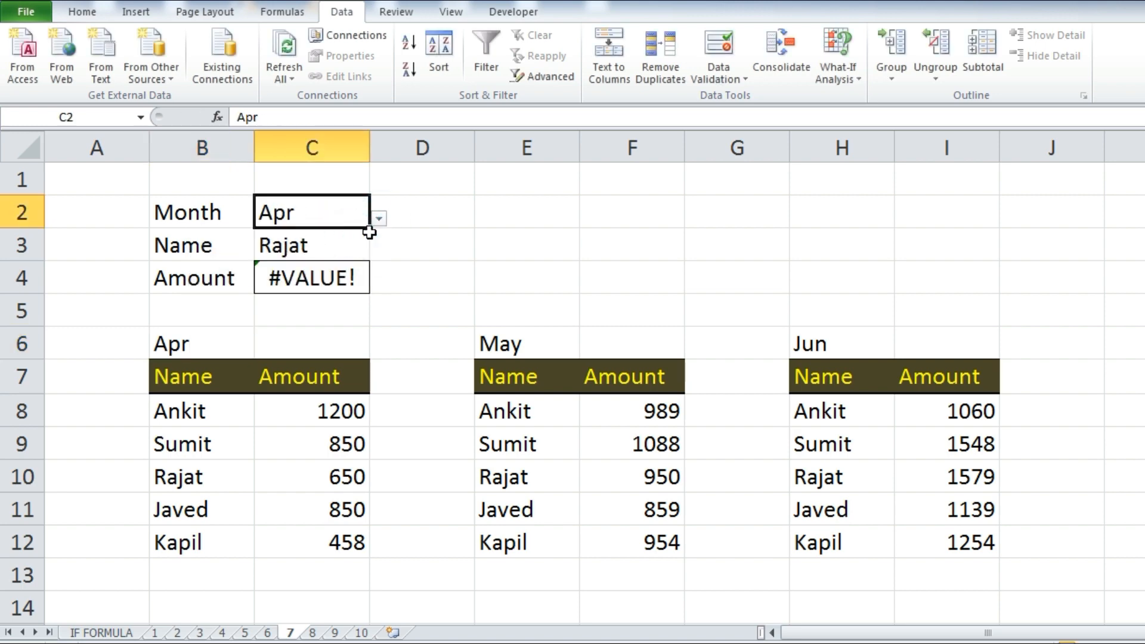
# Step: Set the month in C2 to Jun and compare the C4 amount with row 10 of the June table
pyautogui.click(379, 219)
pyautogui.click(331, 280)
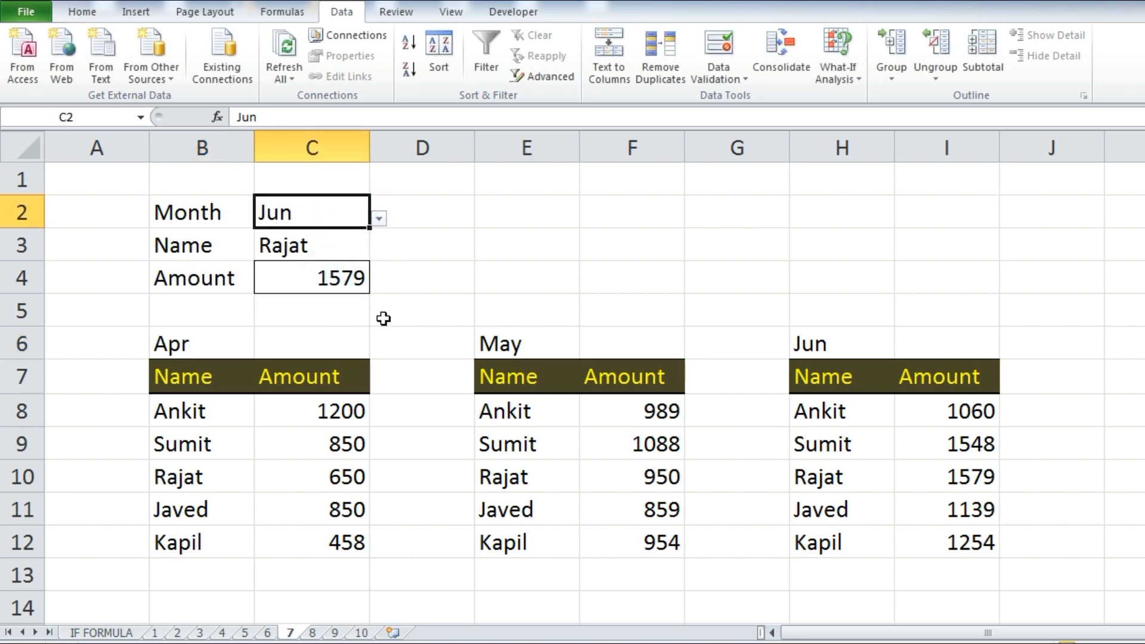
pyautogui.moveTo(838, 477); pyautogui.dragTo(940, 480)
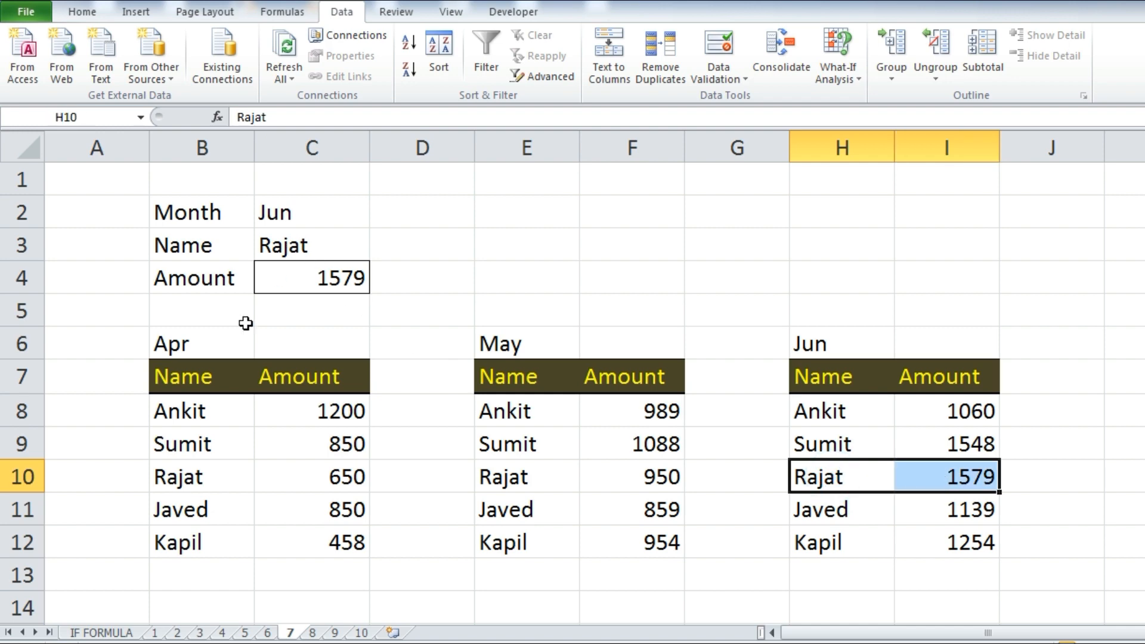
# Step: Correct the first IF test in C4's formula to C2="APR"
pyautogui.click(228, 337)
pyautogui.click(335, 277)
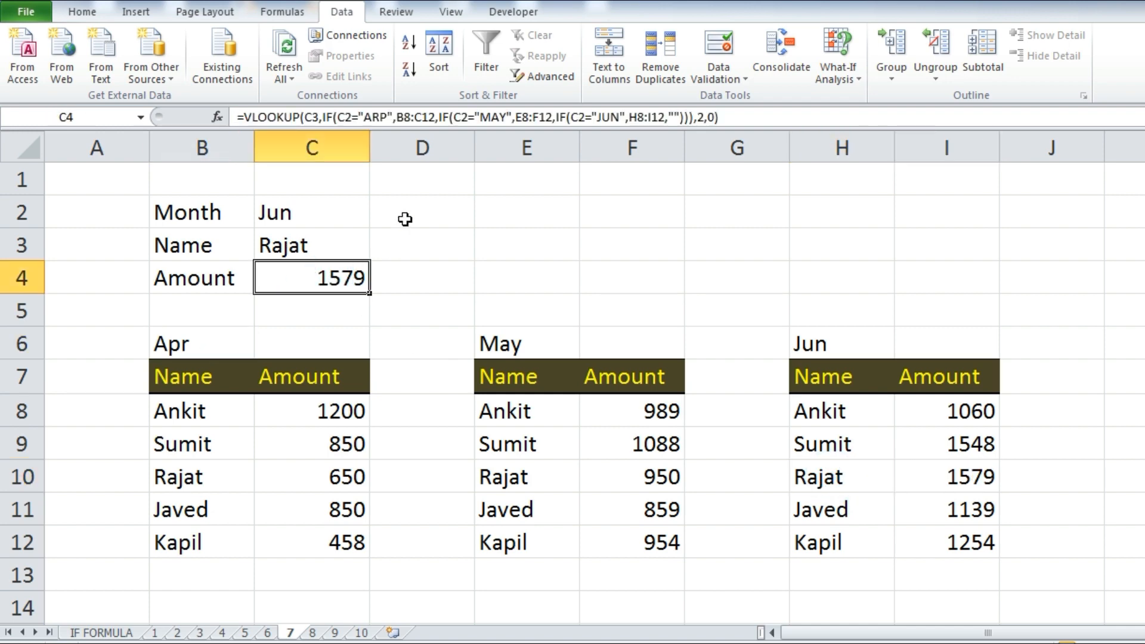
pyautogui.click(406, 117)
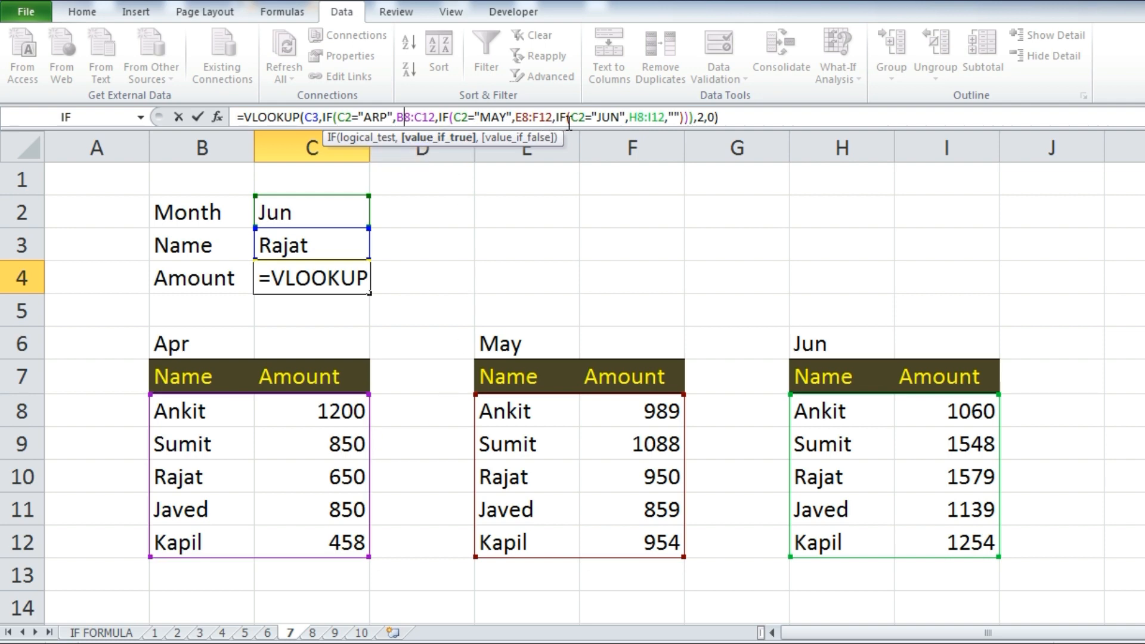
pyautogui.click(379, 117)
pyautogui.press('BackSpace')
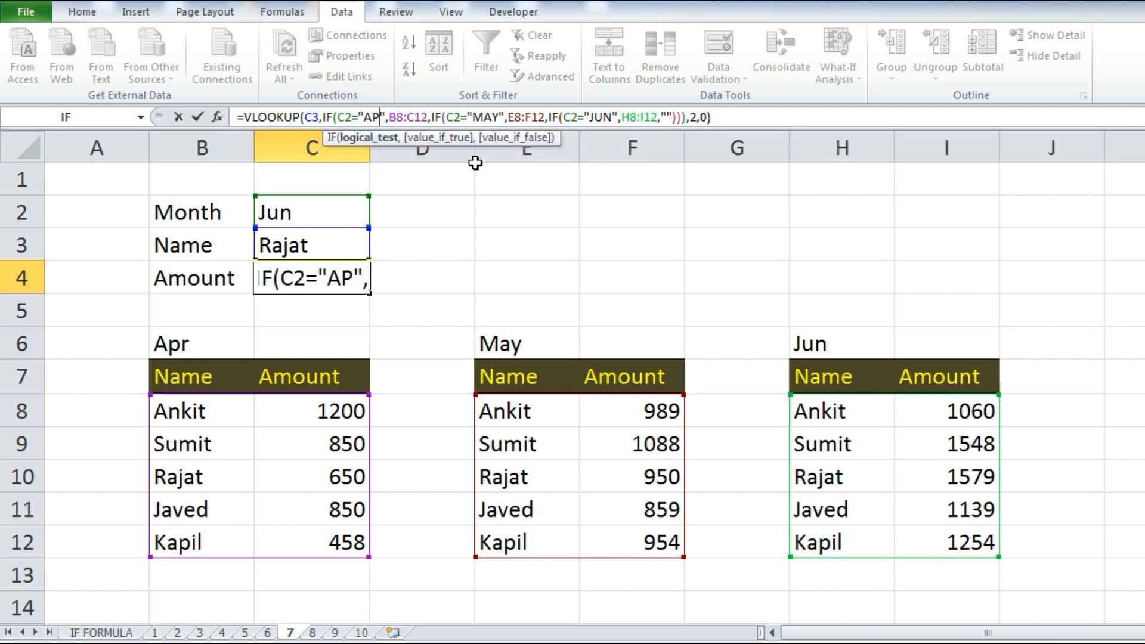
pyautogui.write('R')
pyautogui.press('Return')
pyautogui.press('Up')
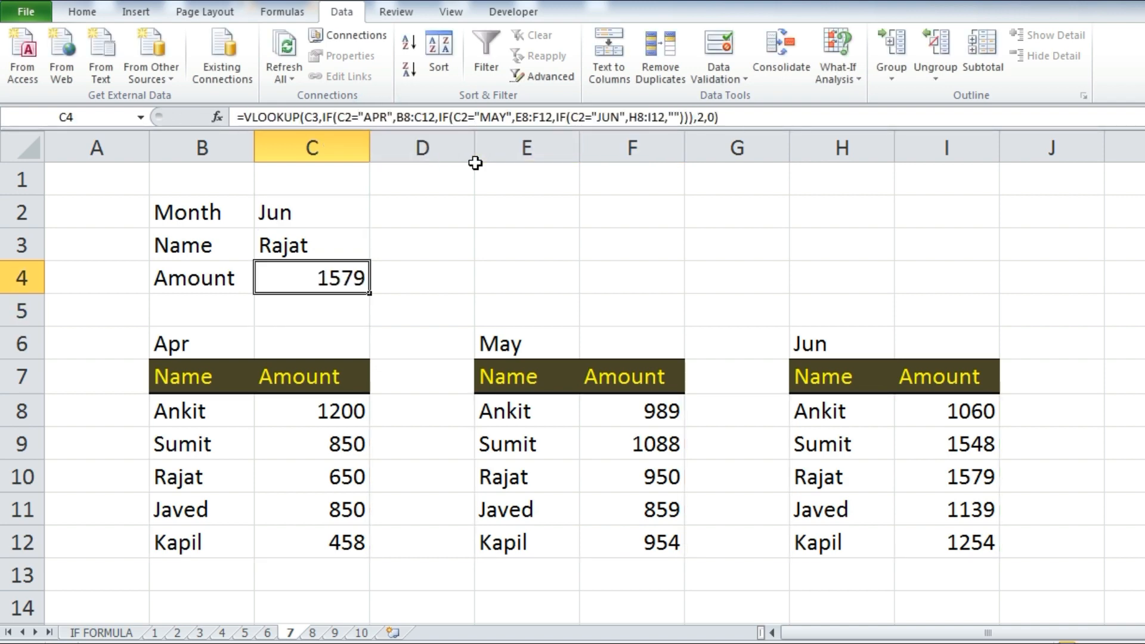
# Step: Set the month in C2 to Apr to retest the corrected formula
pyautogui.click(323, 218)
pyautogui.click(378, 220)
pyautogui.click(355, 239)
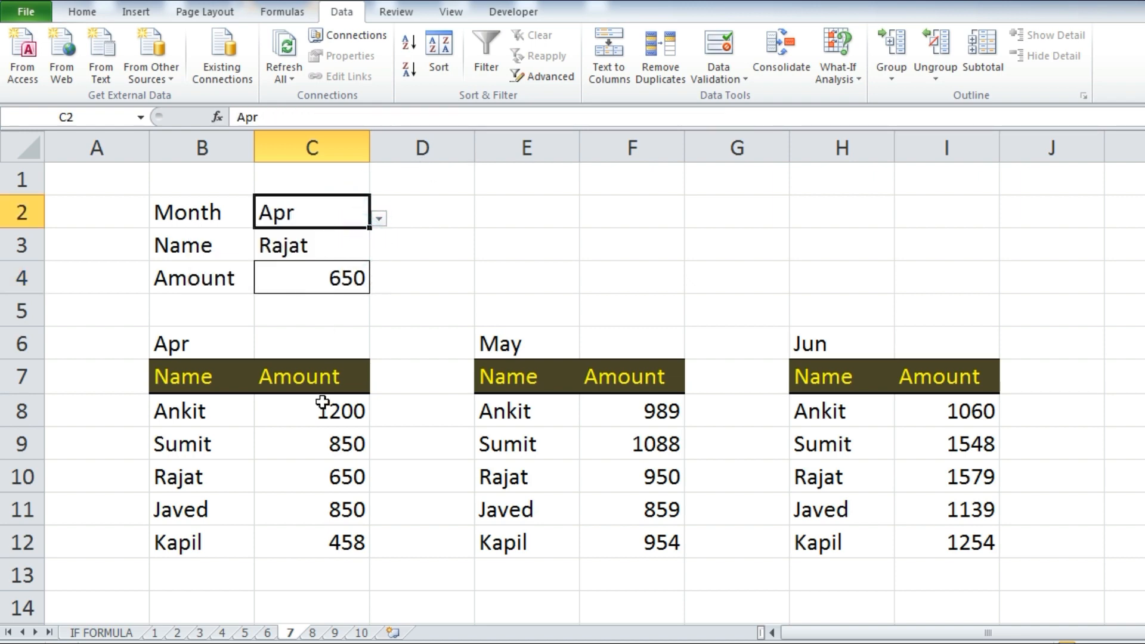
# Step: Review the three month tables and the nested IF serving as the table array in C4's VLOOKUP
pyautogui.moveTo(188, 381); pyautogui.dragTo(328, 529)
pyautogui.moveTo(507, 379); pyautogui.dragTo(656, 549)
pyautogui.moveTo(839, 376); pyautogui.dragTo(954, 540)
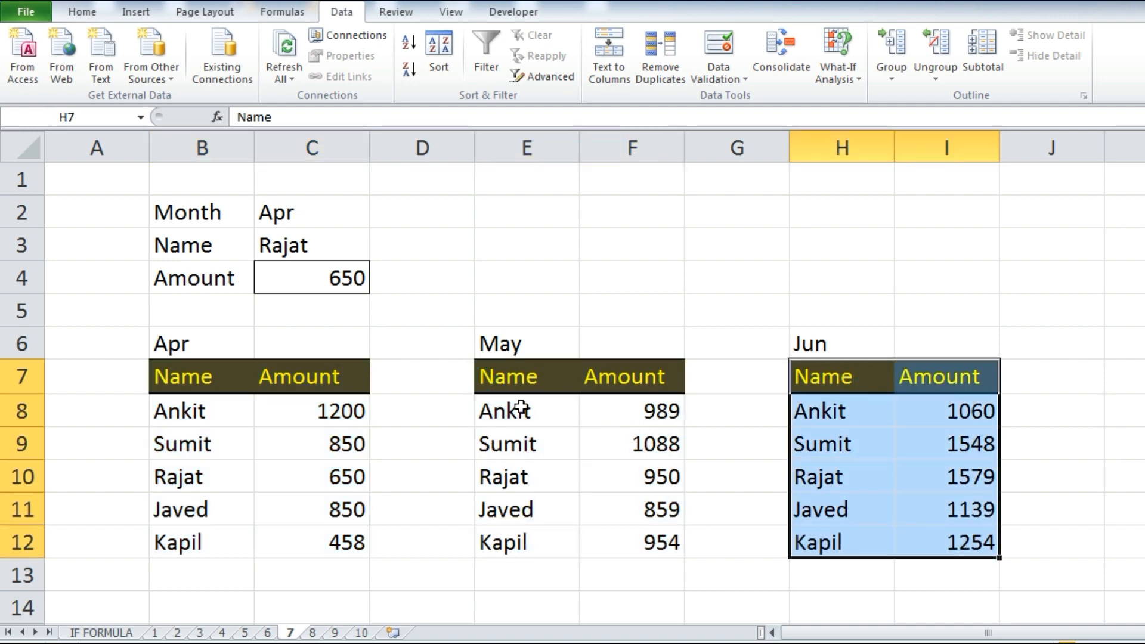
pyautogui.click(311, 276)
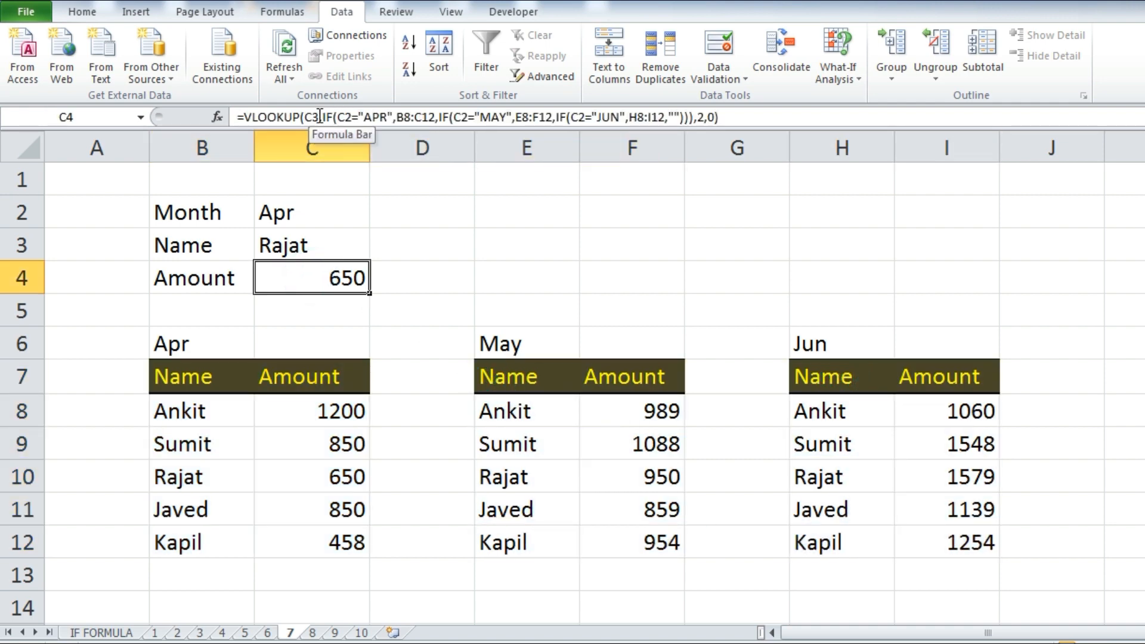
pyautogui.moveTo(324, 117); pyautogui.dragTo(694, 122)
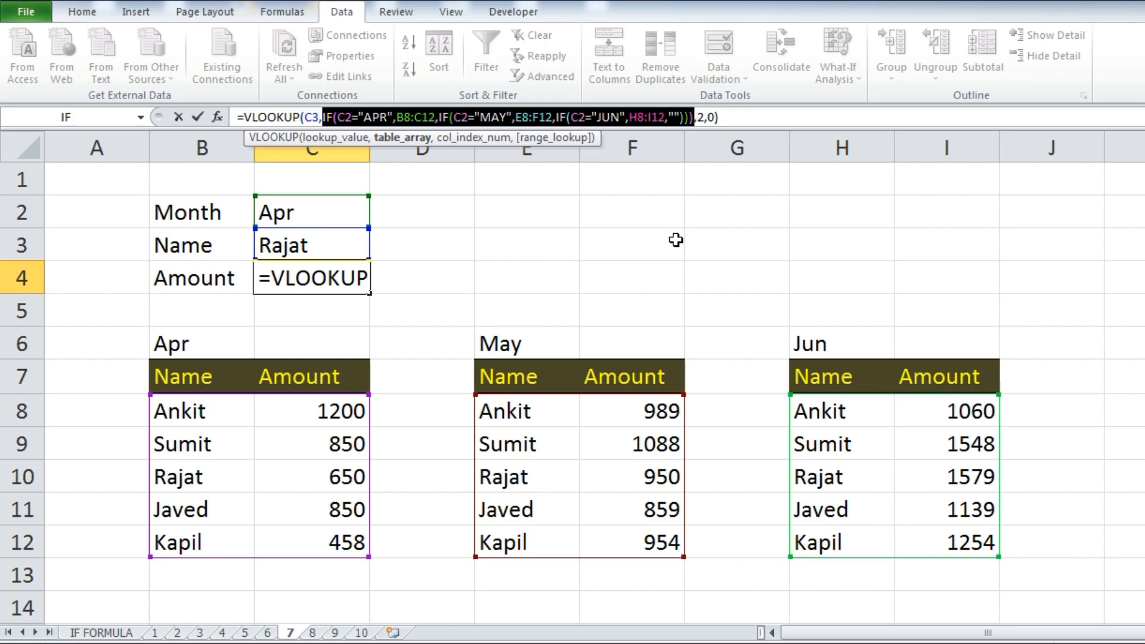
pyautogui.press('Return')
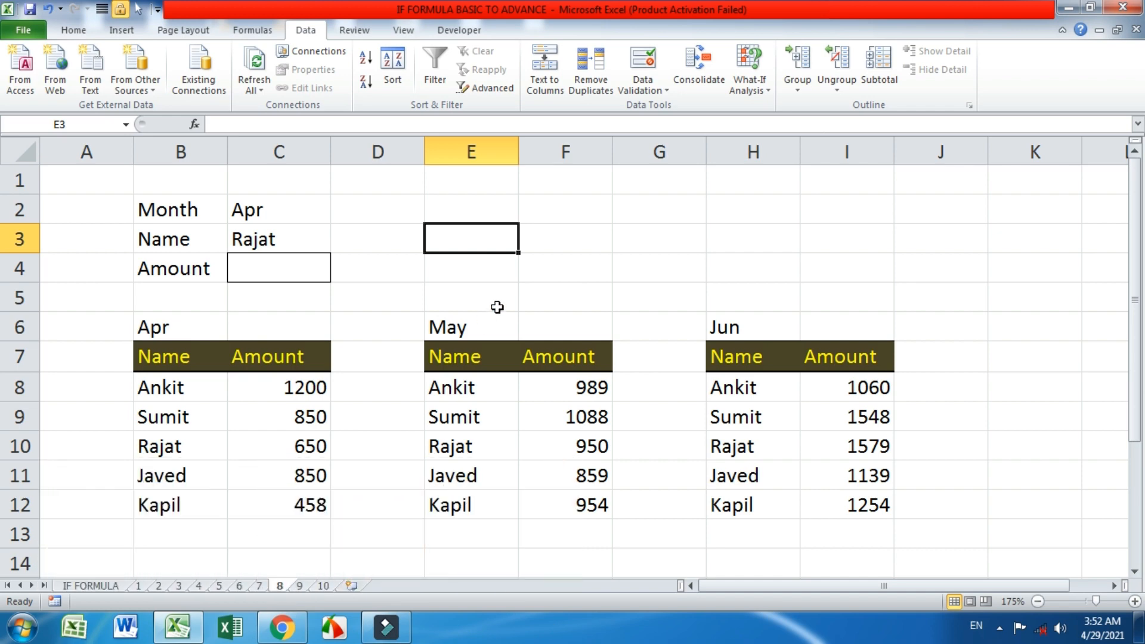
# Step: Copy the VLOOKUP formula text without its equals sign from C4 on sheet 7
pyautogui.click(289, 270)
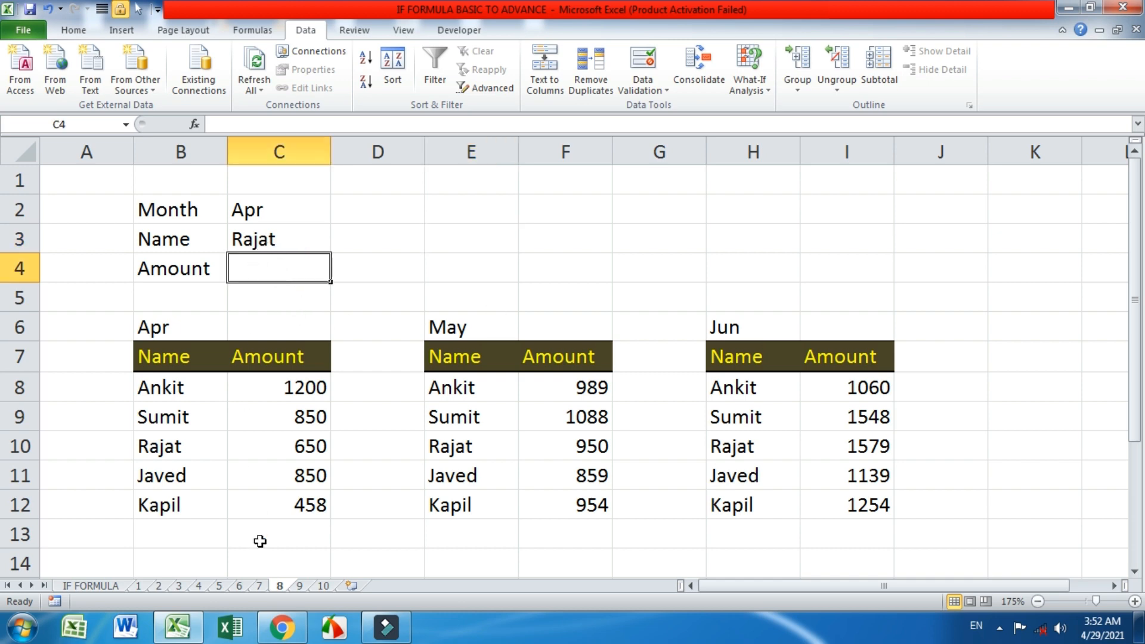
pyautogui.click(263, 587)
pyautogui.click(302, 267)
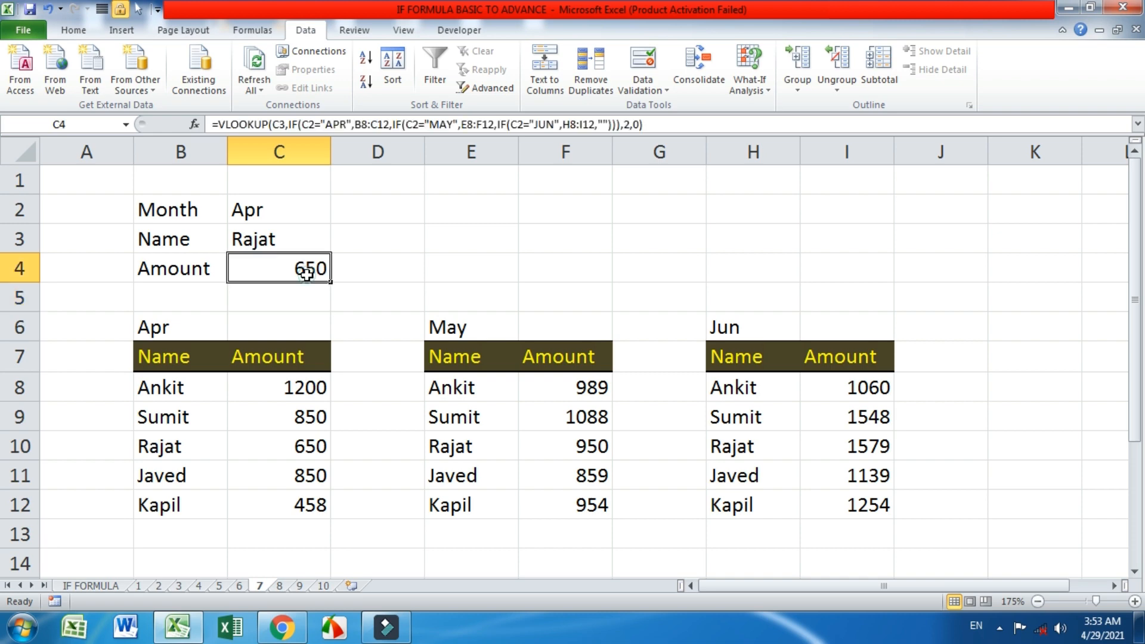
pyautogui.moveTo(216, 124); pyautogui.dragTo(726, 149)
pyautogui.hotkey('ctrl', 'c')
pyautogui.press('Return')
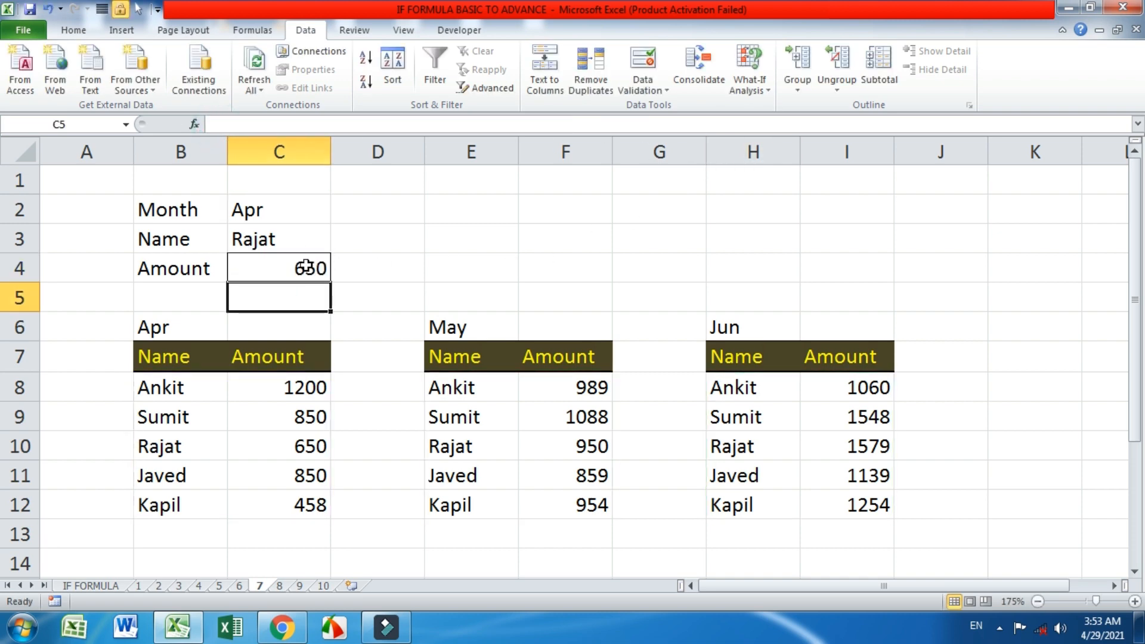
# Step: Enter an equals sign and the copied VLOOKUP text as the formula in C4 on sheet 8
pyautogui.click(284, 584)
pyautogui.click(310, 269)
pyautogui.click(258, 125)
pyautogui.write('=')
pyautogui.hotkey('ctrl', 'v')
pyautogui.press('Return')
pyautogui.press('Up')
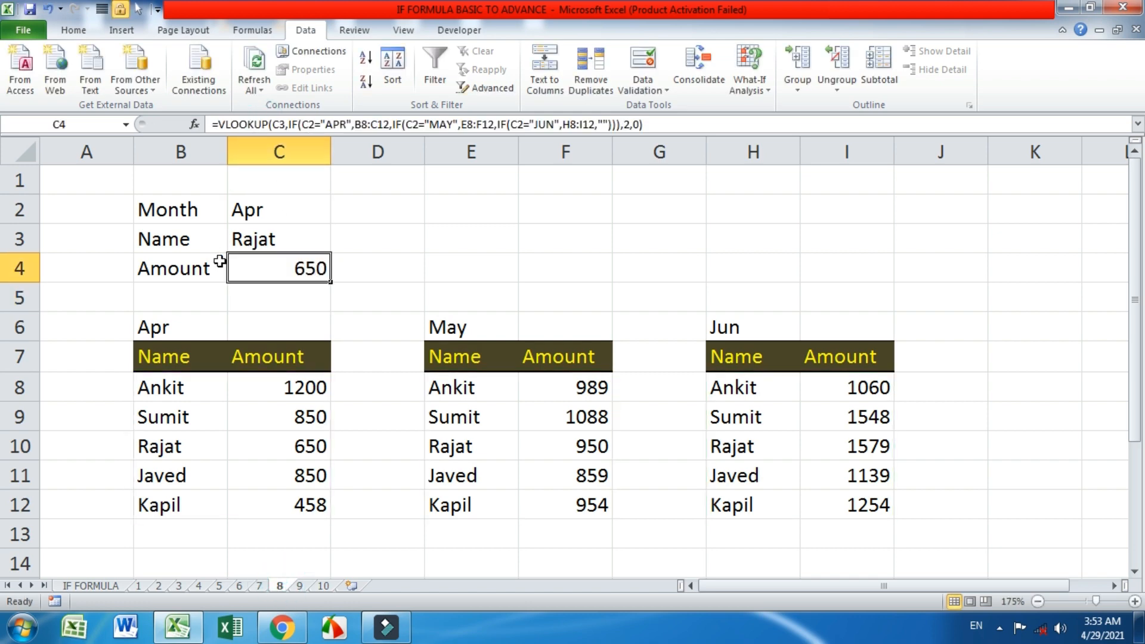
# Step: Clear the month in C2 to test the lookup formula without a month
pyautogui.click(298, 217)
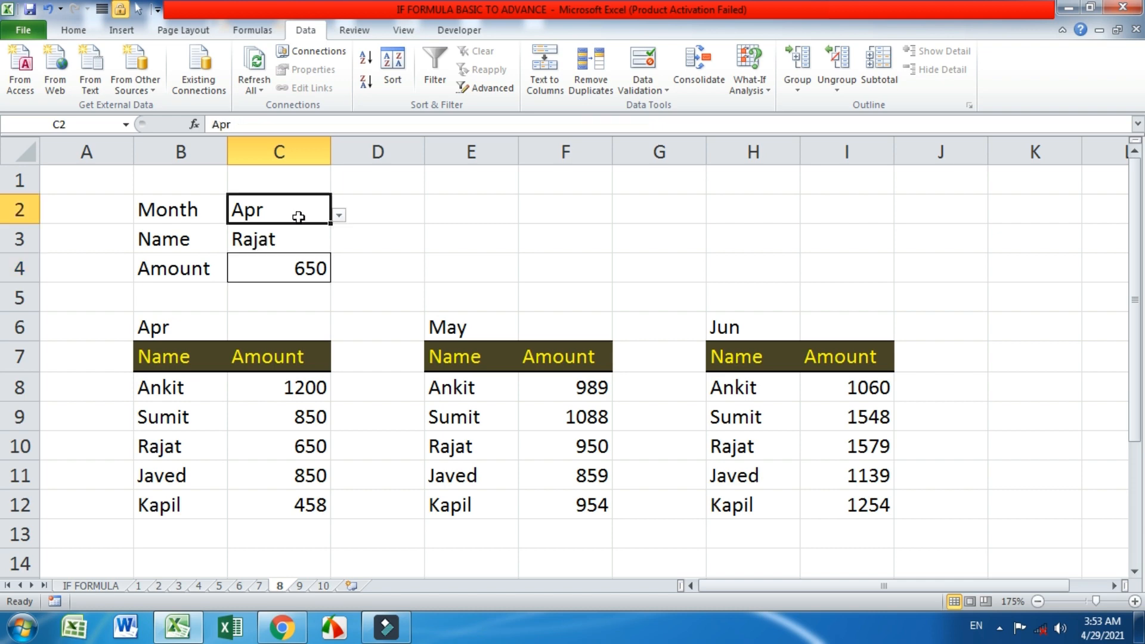
pyautogui.press('Delete')
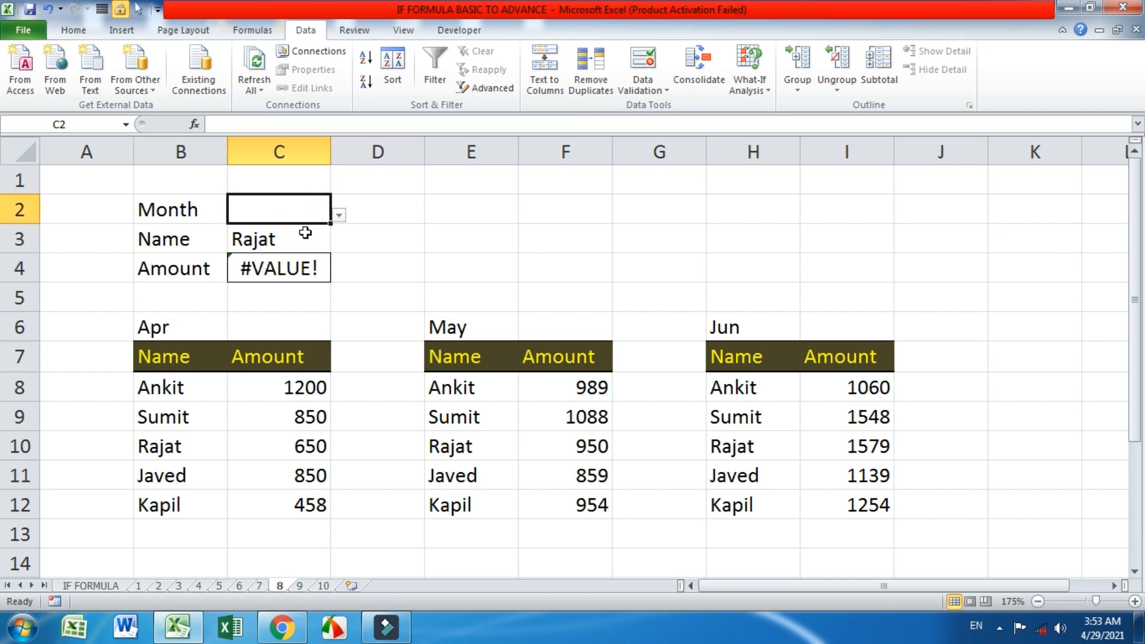
# Step: Begin a new C4 formula with =IF(C2="", and add SUMIF(B8:B12,C3,C8:C12) for the April table, followed by a plus sign
pyautogui.click(305, 281)
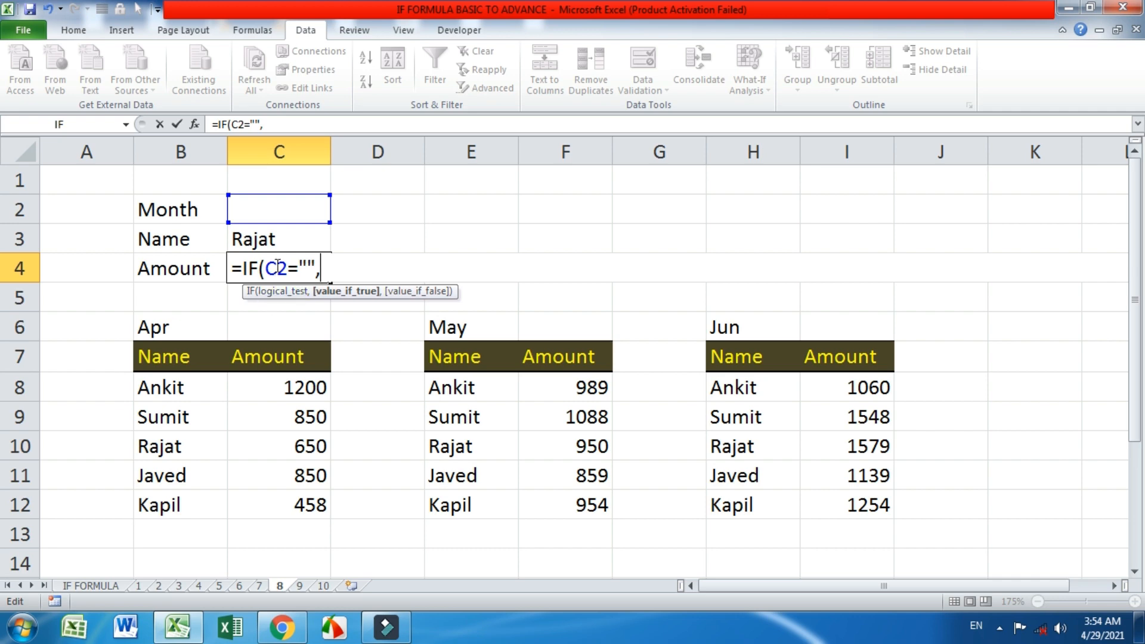
pyautogui.click(277, 265)
pyautogui.click(336, 269)
pyautogui.write('SUM')
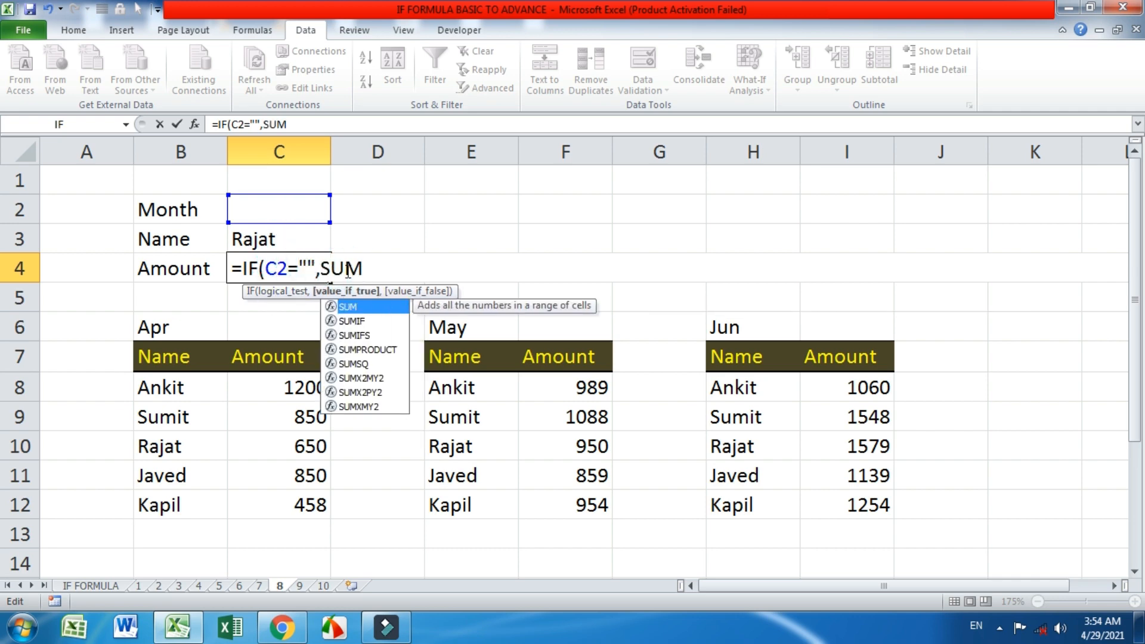
pyautogui.write('IF(')
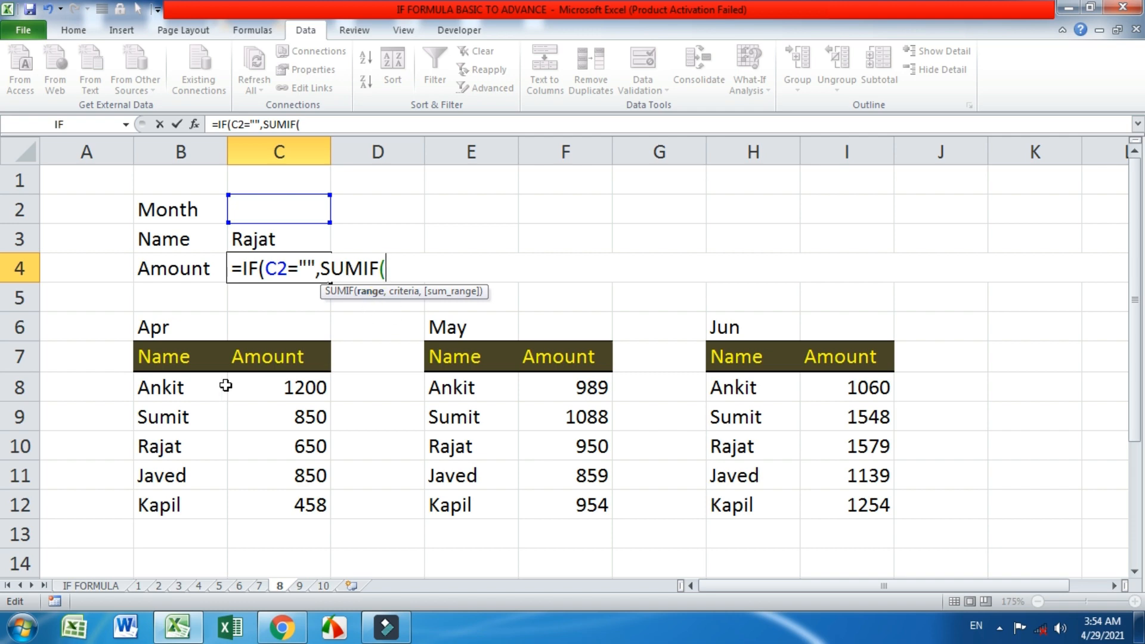
pyautogui.moveTo(201, 387); pyautogui.dragTo(201, 504)
pyautogui.write(',')
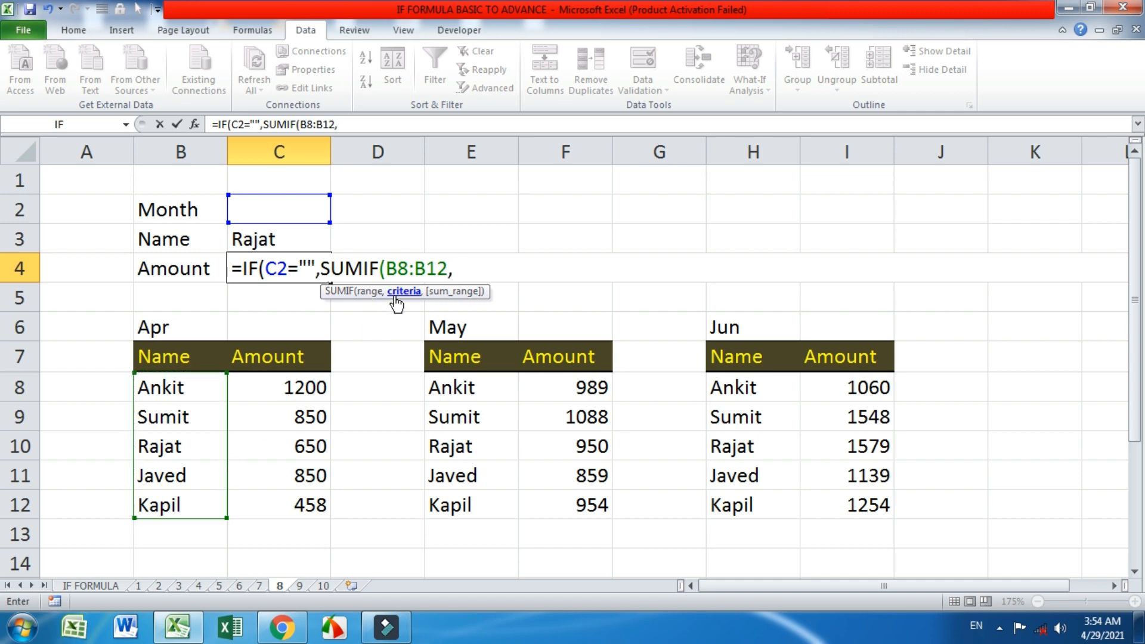
pyautogui.click(278, 239)
pyautogui.write(',')
pyautogui.click(314, 388)
pyautogui.moveTo(315, 388); pyautogui.dragTo(304, 510)
pyautogui.write(')+')
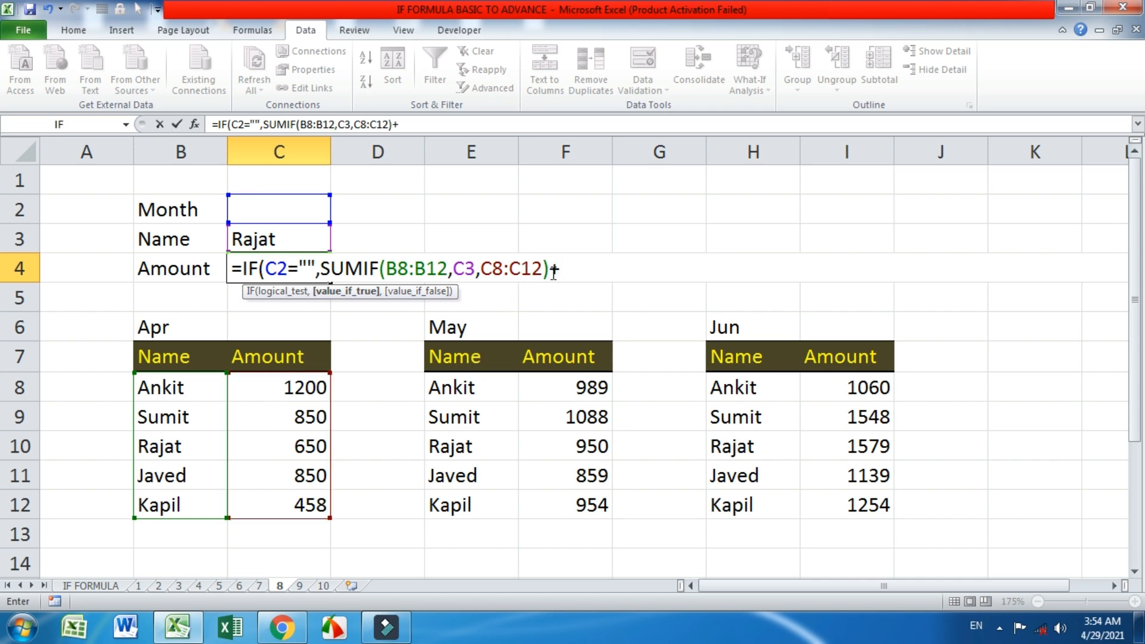
# Step: Add SUMIF(E8:E12,C3,F8:F12) for the May table to the formula's value-if-true argument
pyautogui.click(326, 266)
pyautogui.click(559, 267)
pyautogui.write('SUMIF(')
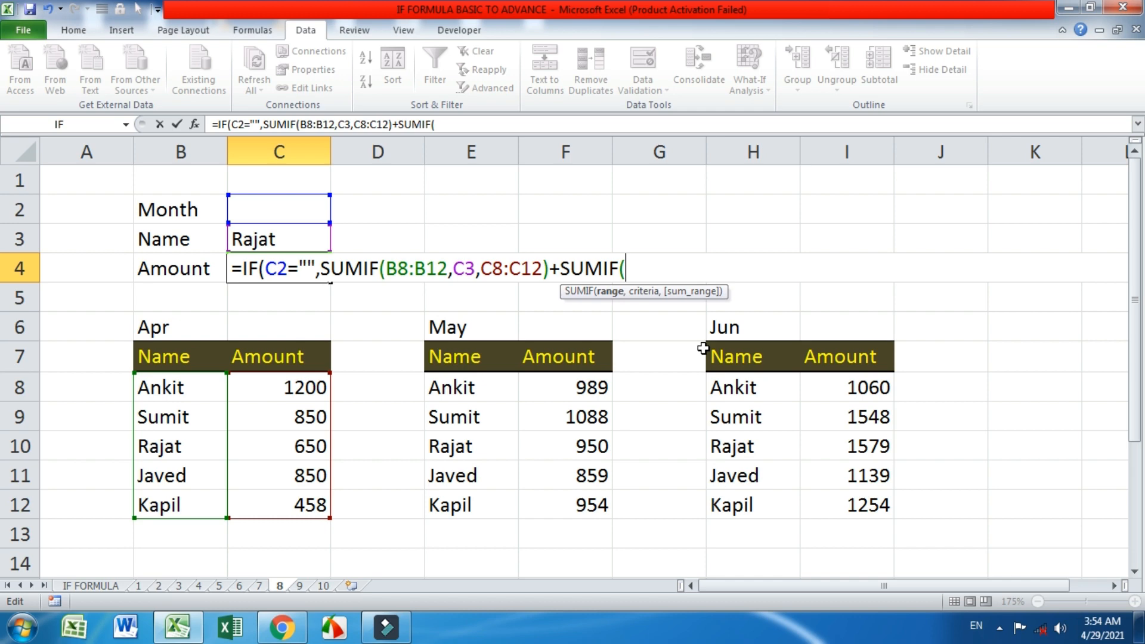
pyautogui.moveTo(460, 385); pyautogui.dragTo(463, 493)
pyautogui.write(',')
pyautogui.click(279, 238)
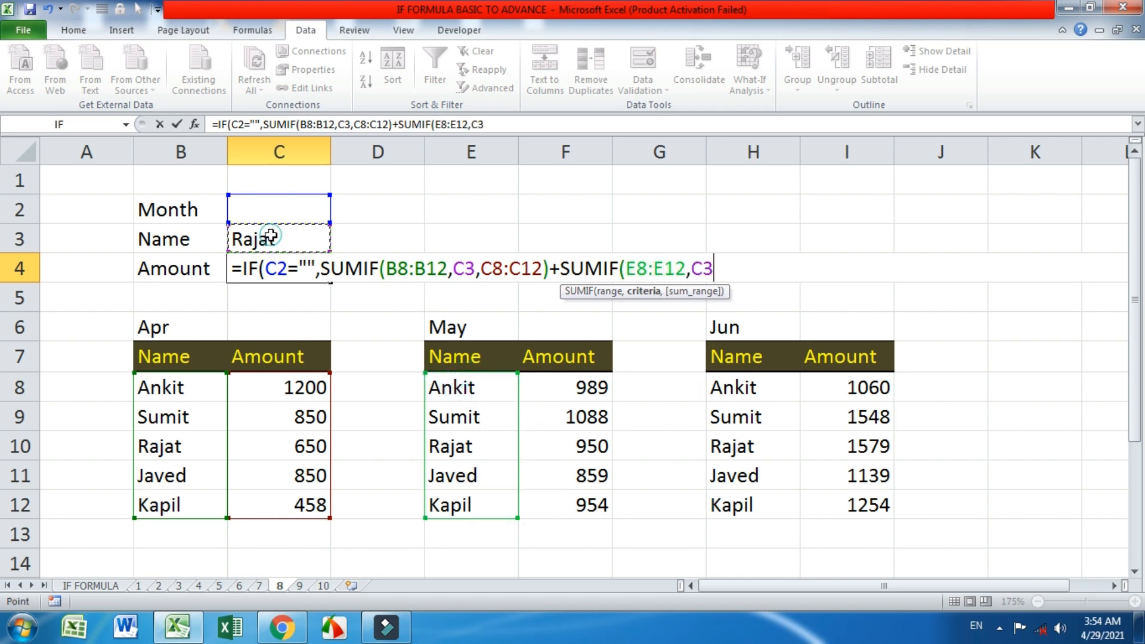
pyautogui.write(',')
pyautogui.moveTo(563, 389); pyautogui.dragTo(572, 497)
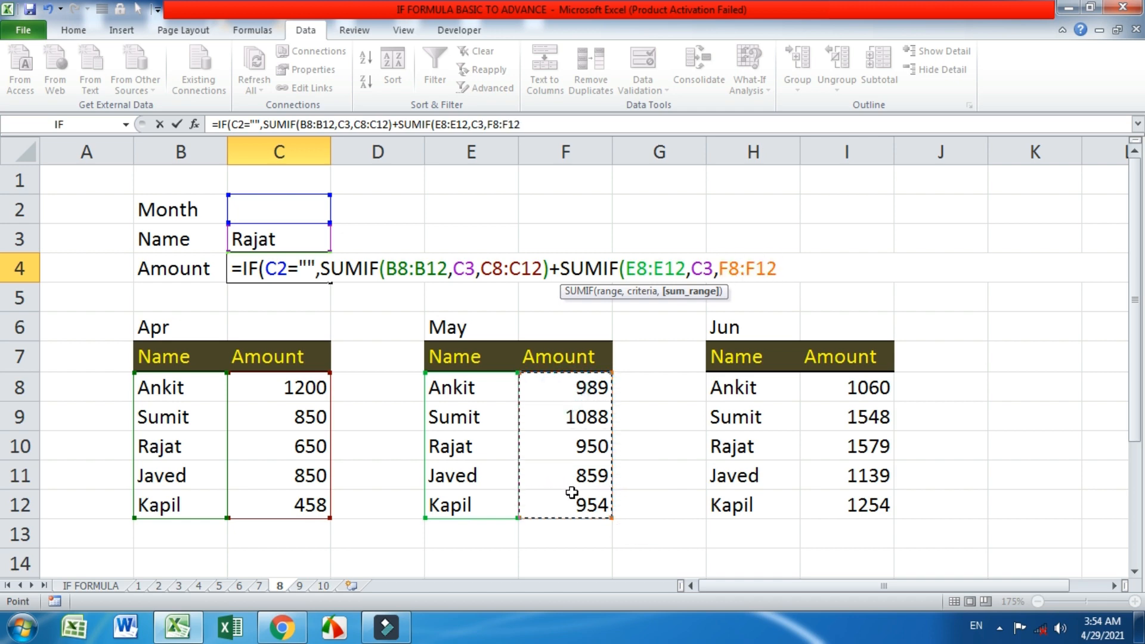
pyautogui.write(')')
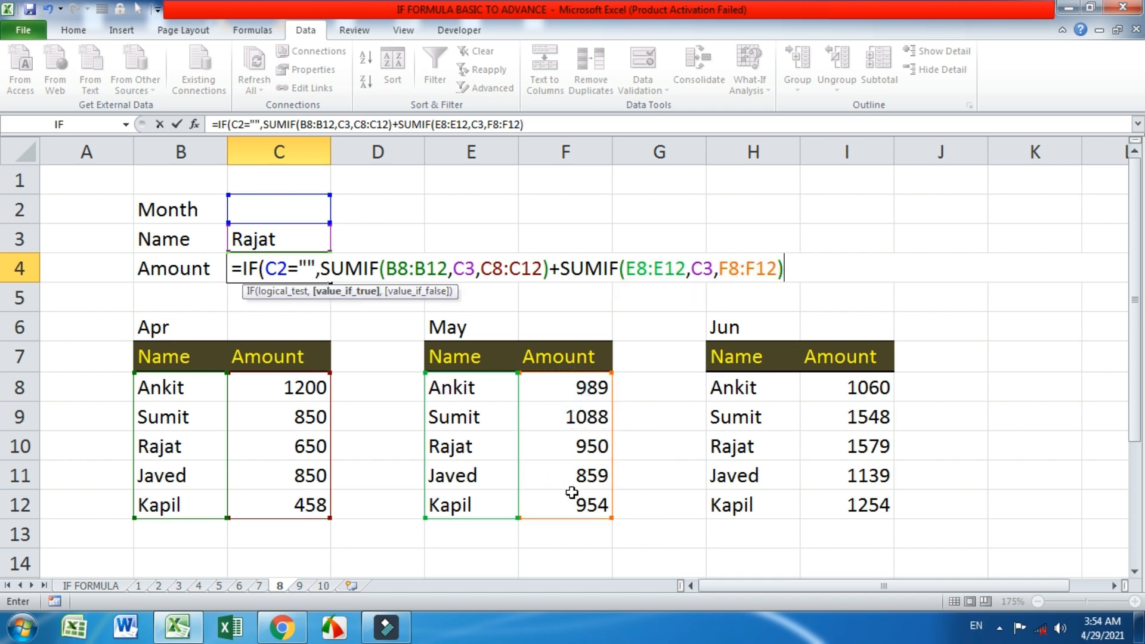
# Step: Append +SUMIF(H8:H12,C3,I8:I12) for the June table to the C4 formula
pyautogui.write('+SUMIF(')
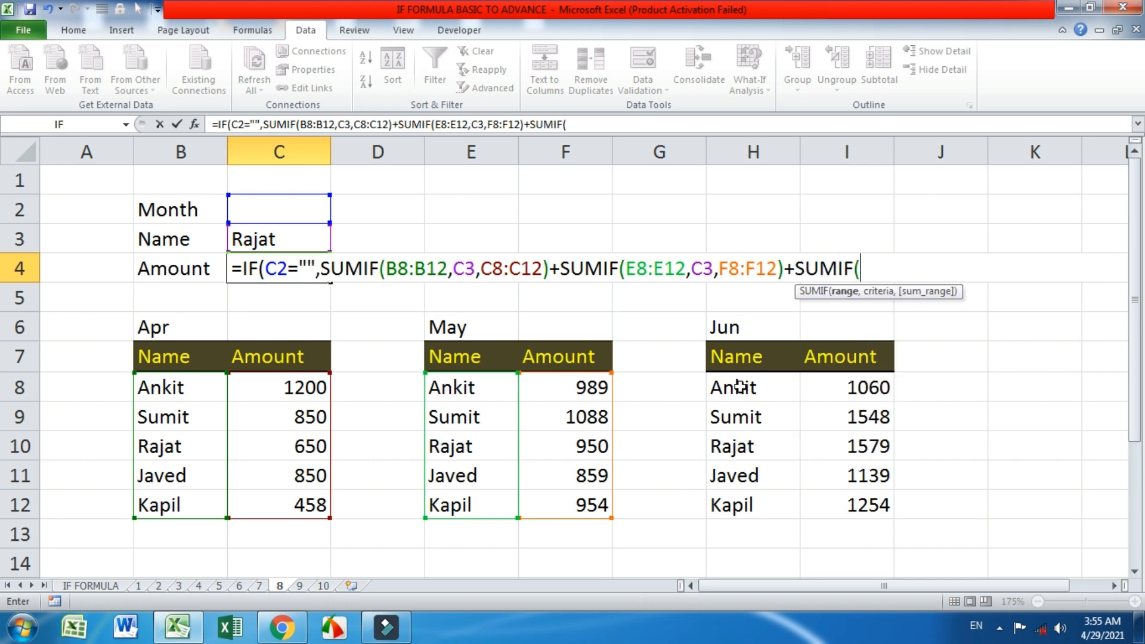
pyautogui.moveTo(748, 384); pyautogui.dragTo(746, 500)
pyautogui.write(',')
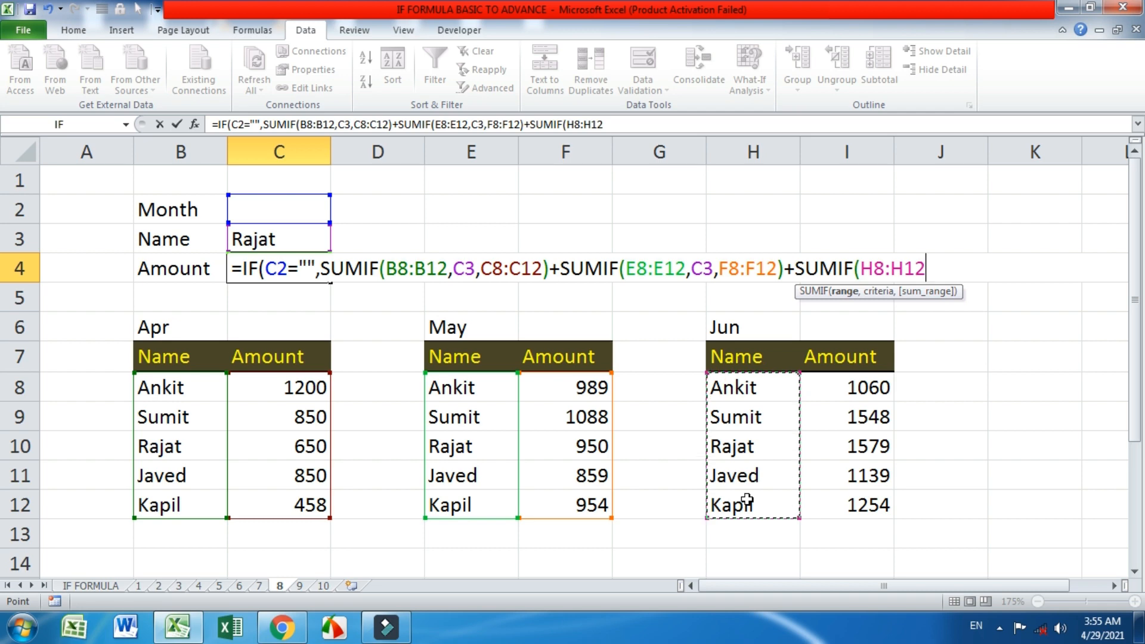
pyautogui.click(319, 240)
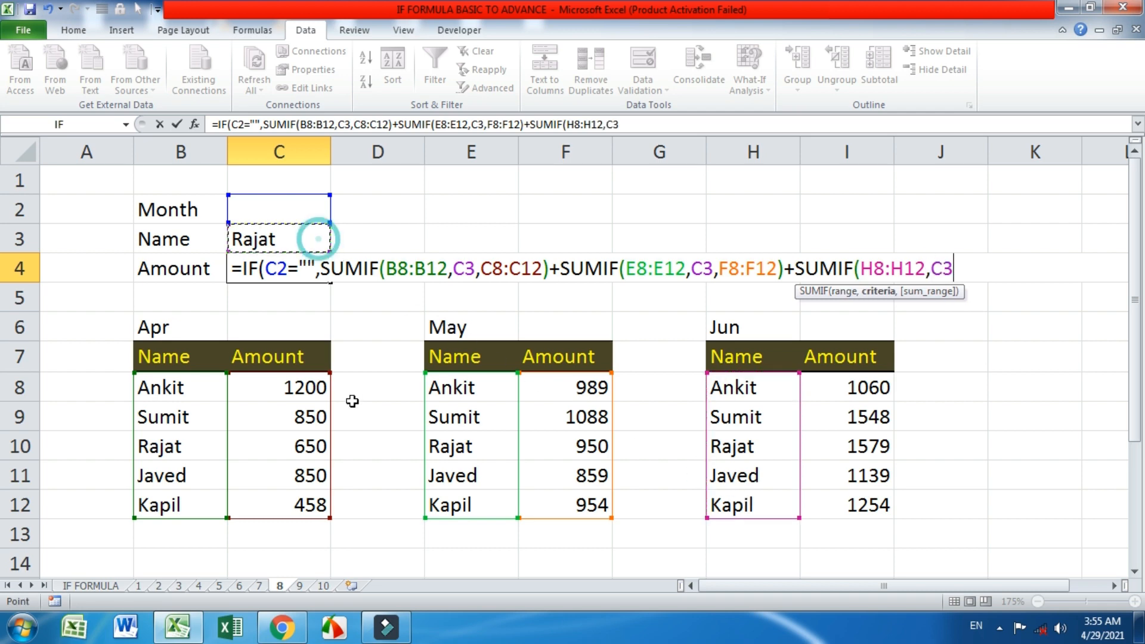
pyautogui.write(',')
pyautogui.click(838, 391)
pyautogui.moveTo(838, 391); pyautogui.dragTo(849, 501)
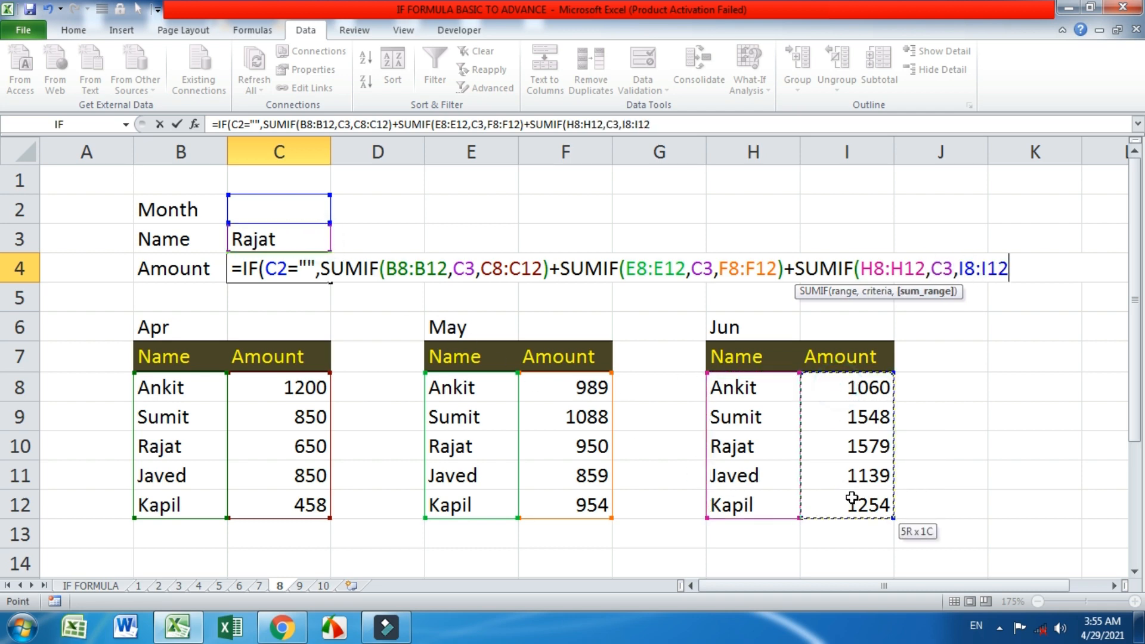
pyautogui.write(')')
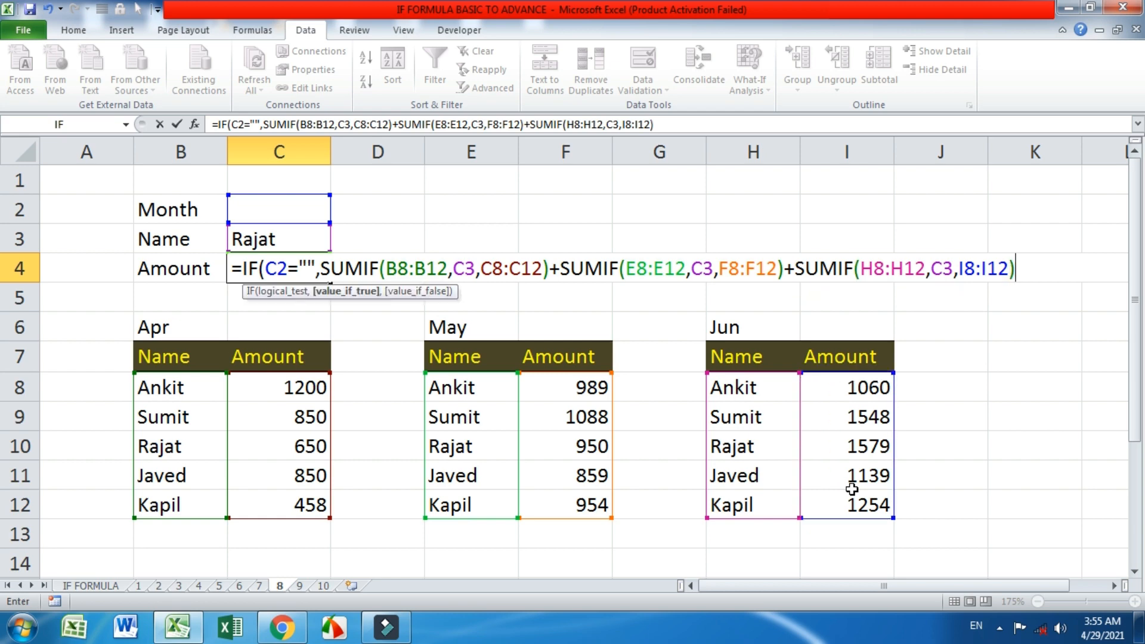
# Step: Complete the IF formula in C4 with 0 as the value if false
pyautogui.write(',0)')
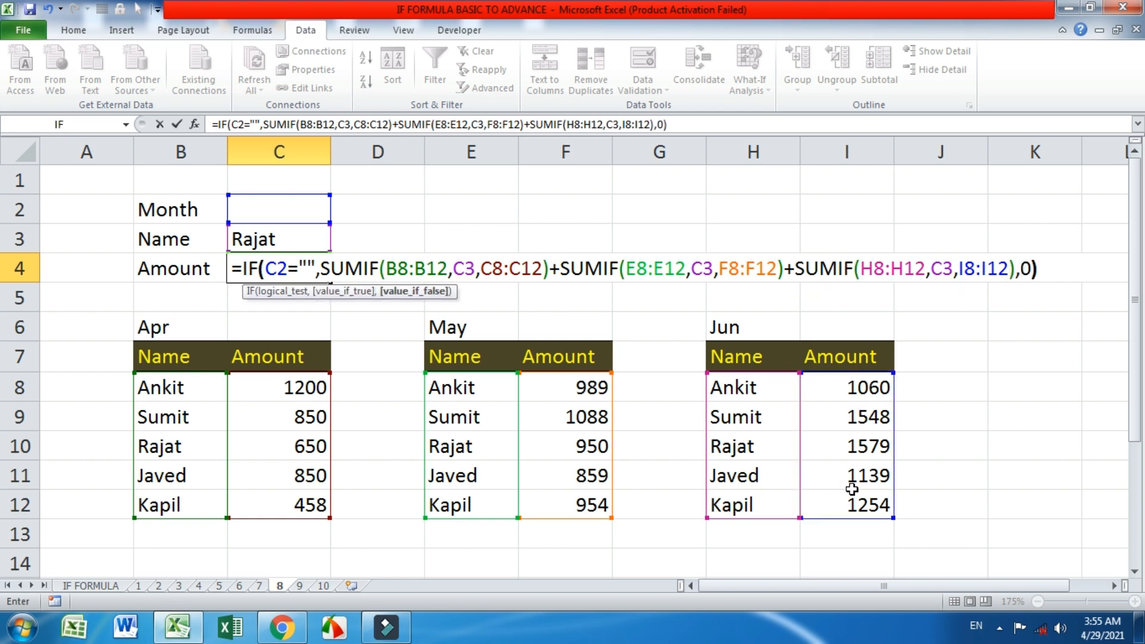
pyautogui.press('Return')
pyautogui.press('Up')
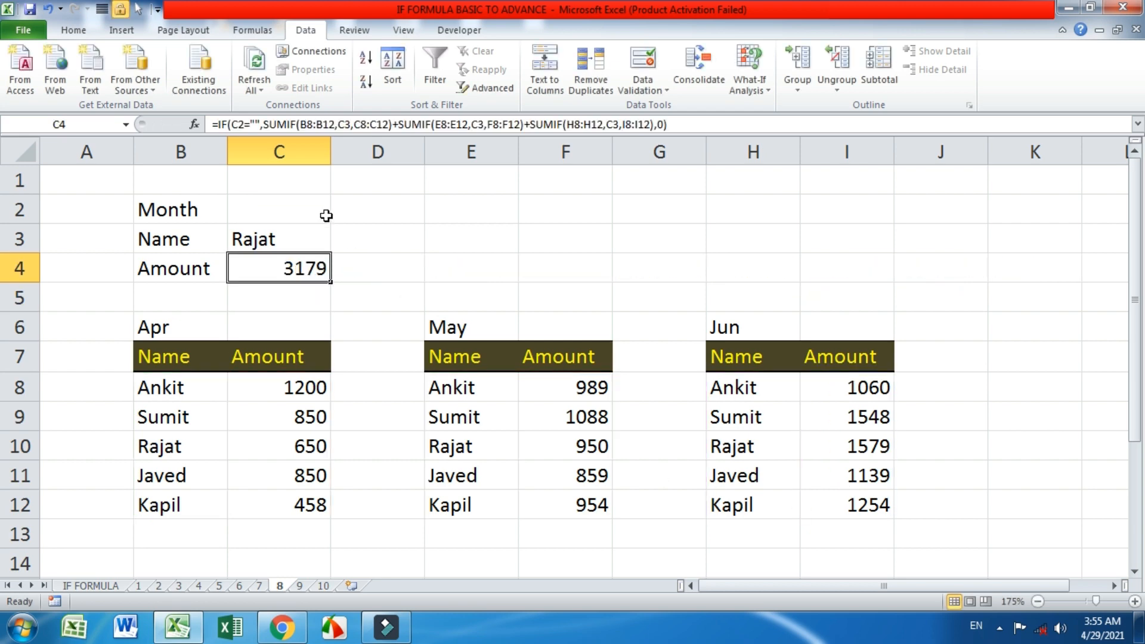
# Step: Check the C4 total against the combined sum of the row 10 amounts C10, F10 and I10
pyautogui.click(327, 216)
pyautogui.click(304, 268)
pyautogui.click(273, 447)
pyautogui.keyDown('ctrl'); pyautogui.click(573, 446); pyautogui.keyUp('ctrl')
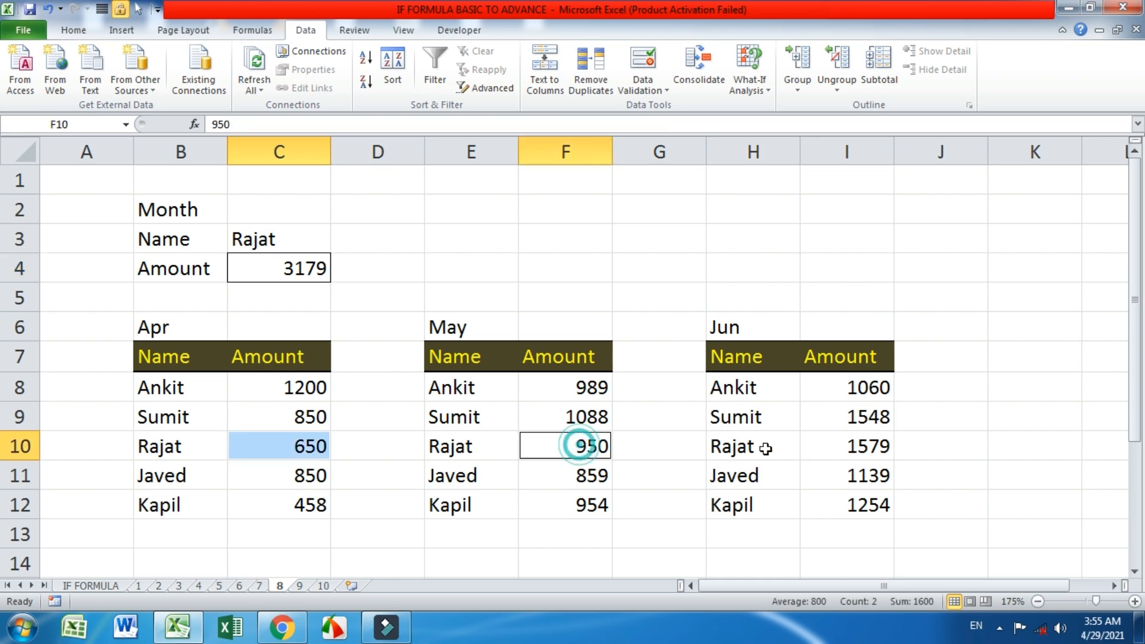
pyautogui.keyDown('ctrl'); pyautogui.click(829, 443); pyautogui.keyUp('ctrl')
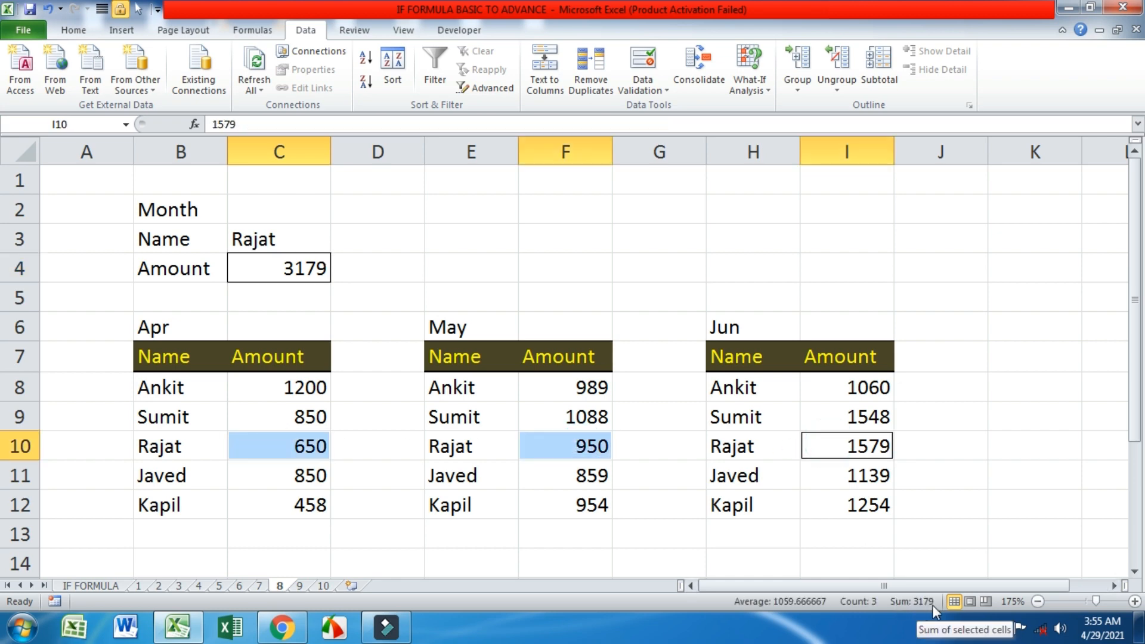
pyautogui.click(299, 242)
pyautogui.click(299, 269)
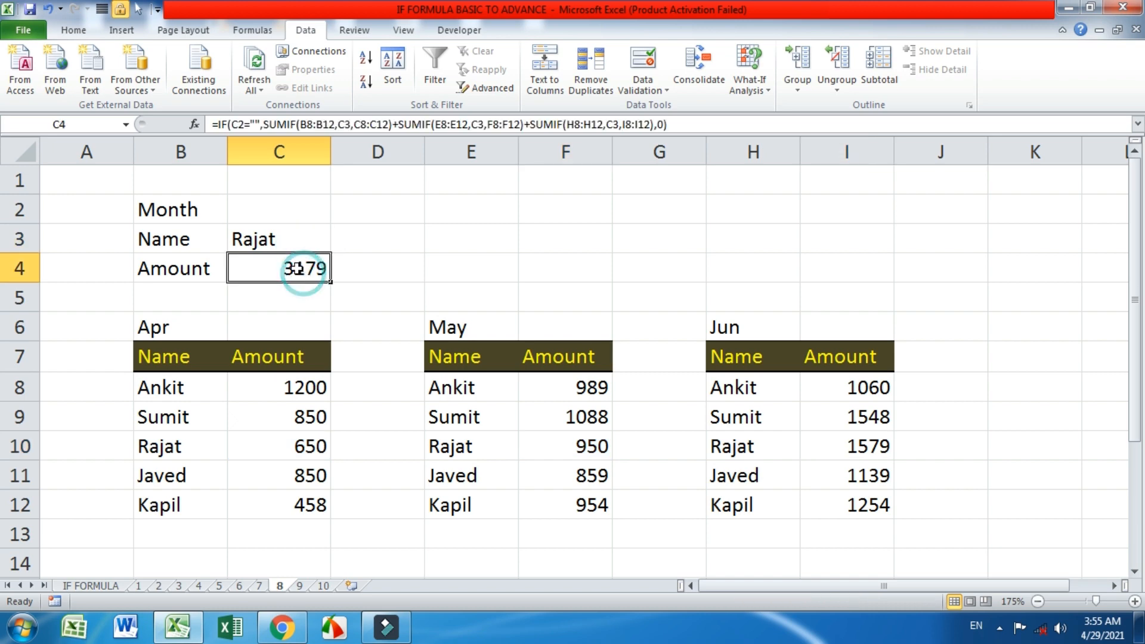
# Step: Set the month in C2 to Apr and check the C4 formula's result
pyautogui.click(281, 211)
pyautogui.click(338, 215)
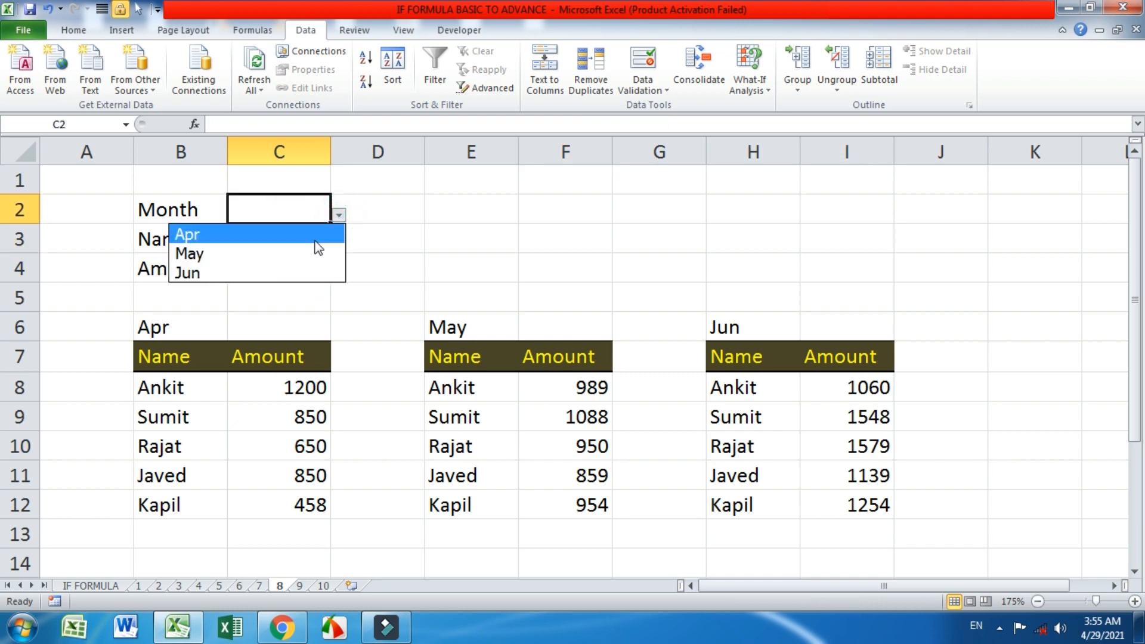
pyautogui.click(316, 238)
pyautogui.click(317, 268)
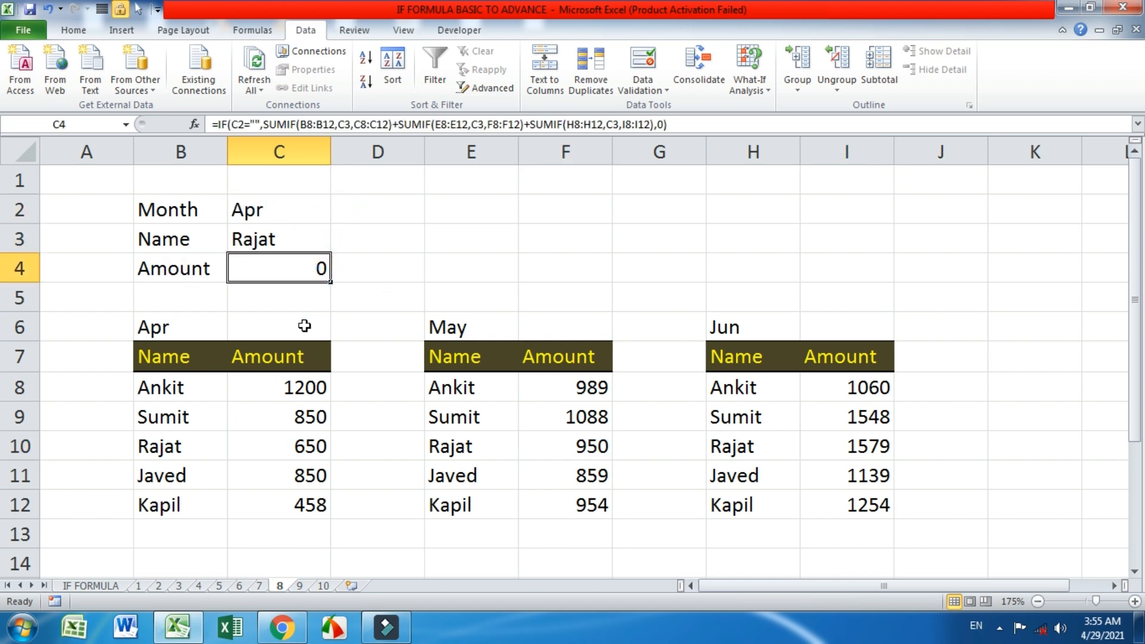
# Step: Copy the VLOOKUP expression from sheet 7's C4 again, leaving out the equals sign
pyautogui.click(260, 586)
pyautogui.click(292, 266)
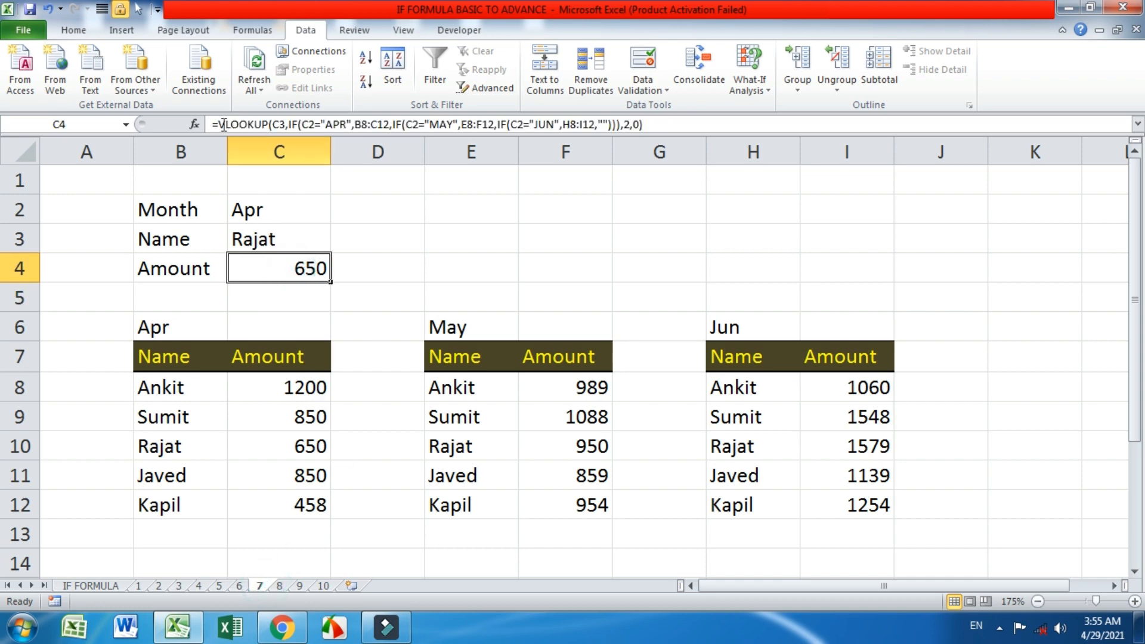
pyautogui.moveTo(219, 125); pyautogui.dragTo(700, 127)
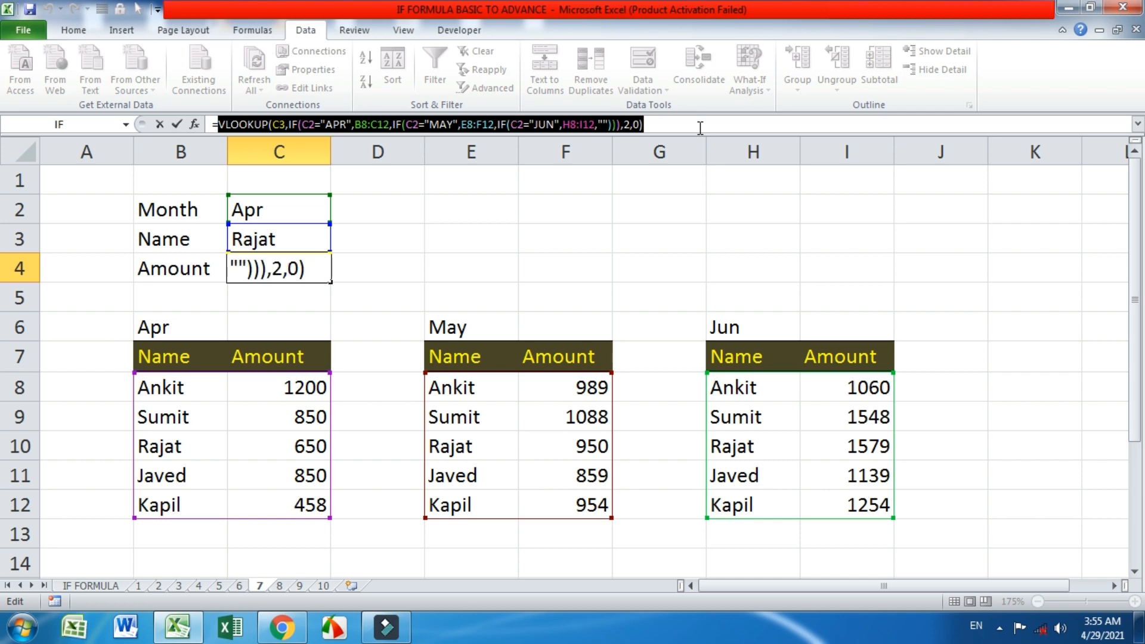
pyautogui.press('Return')
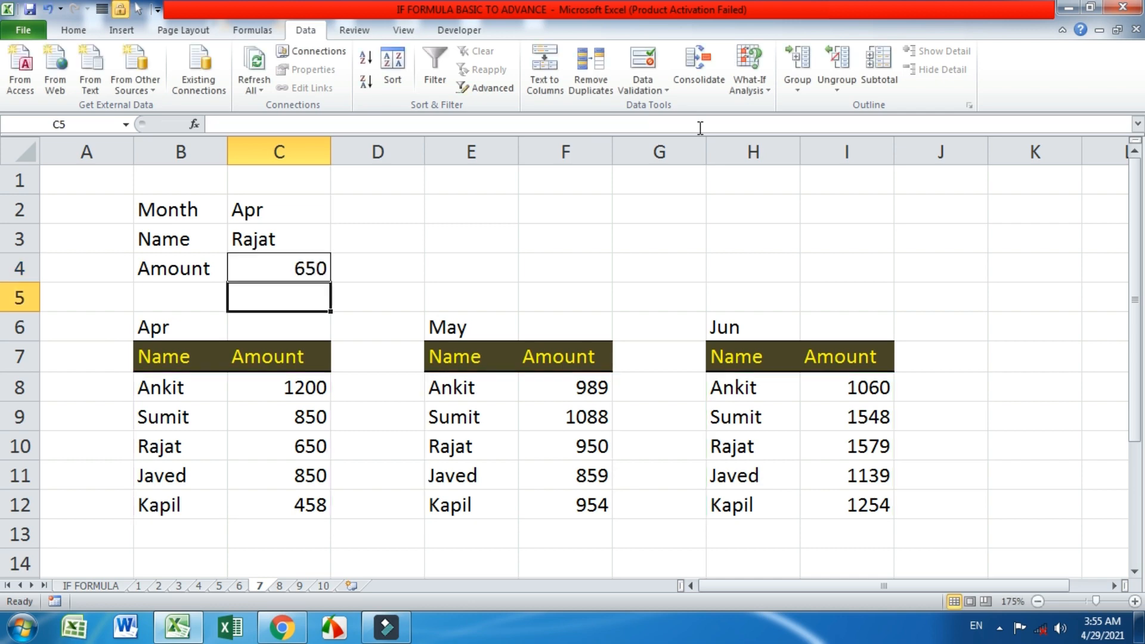
# Step: Replace the 0 value-if-false argument in sheet 8's C4 formula with the copied VLOOKUP expression
pyautogui.click(279, 586)
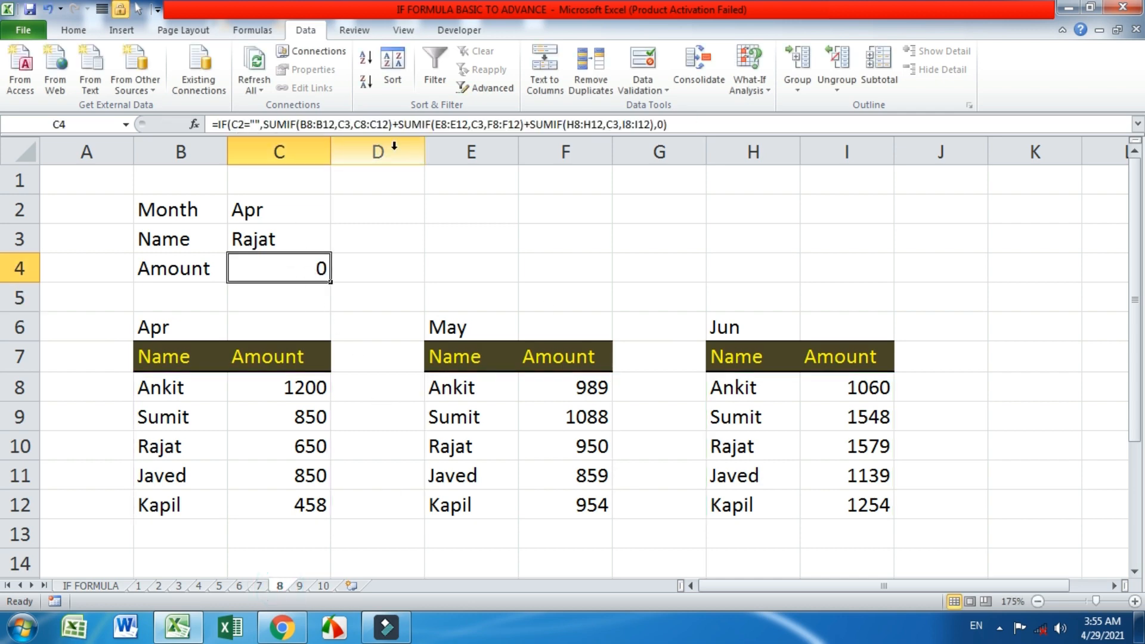
pyautogui.click(661, 123)
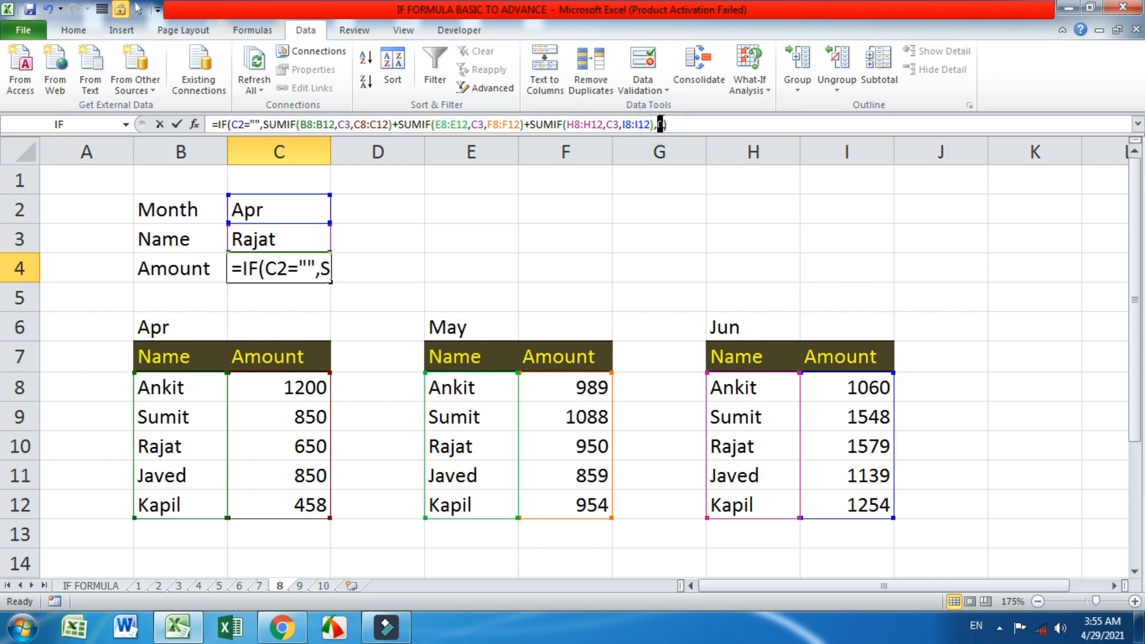
pyautogui.doubleClick(660, 124)
pyautogui.hotkey('ctrl', 'v')
pyautogui.press('Return')
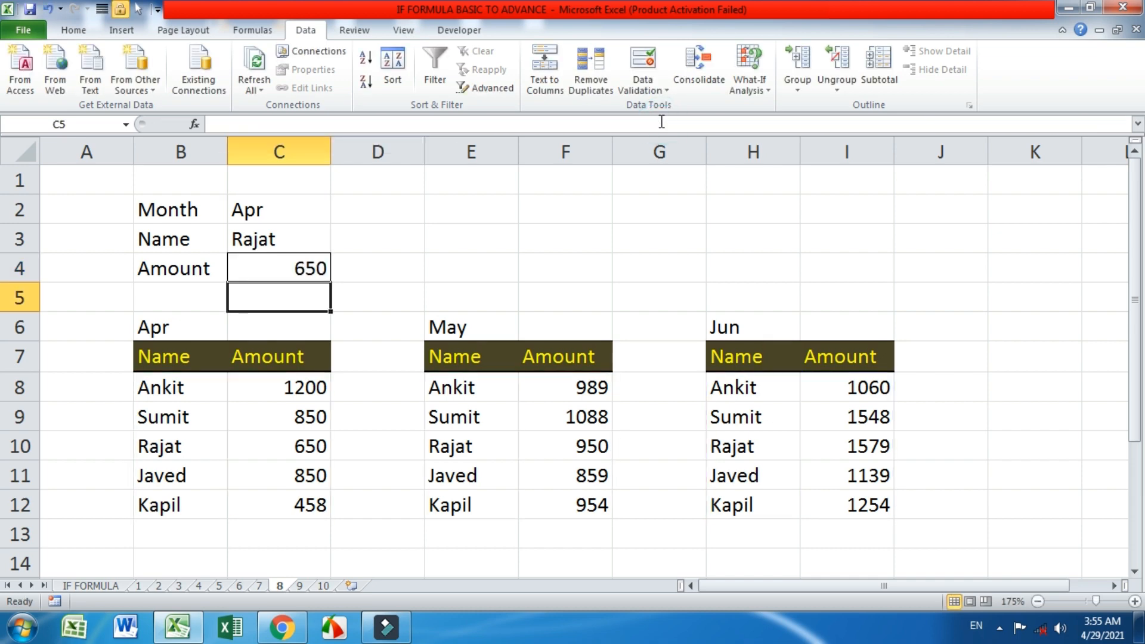
# Step: Test the C4 formula with C2 blank and with the months May and Jun, leaving C2 cleared
pyautogui.click(314, 213)
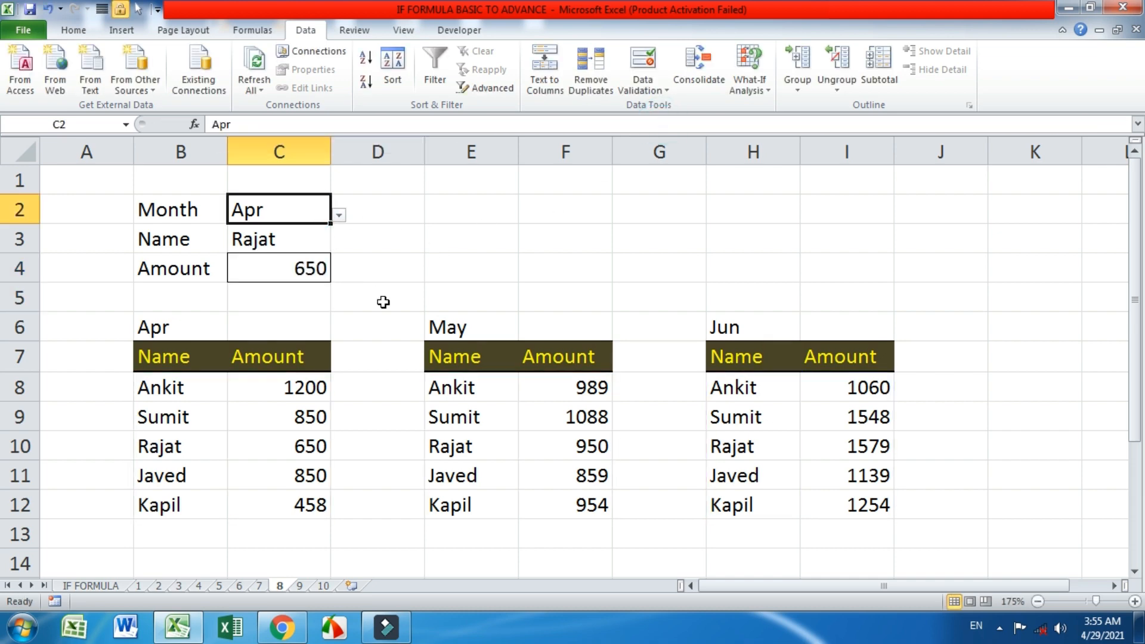
pyautogui.press('Delete')
pyautogui.click(339, 216)
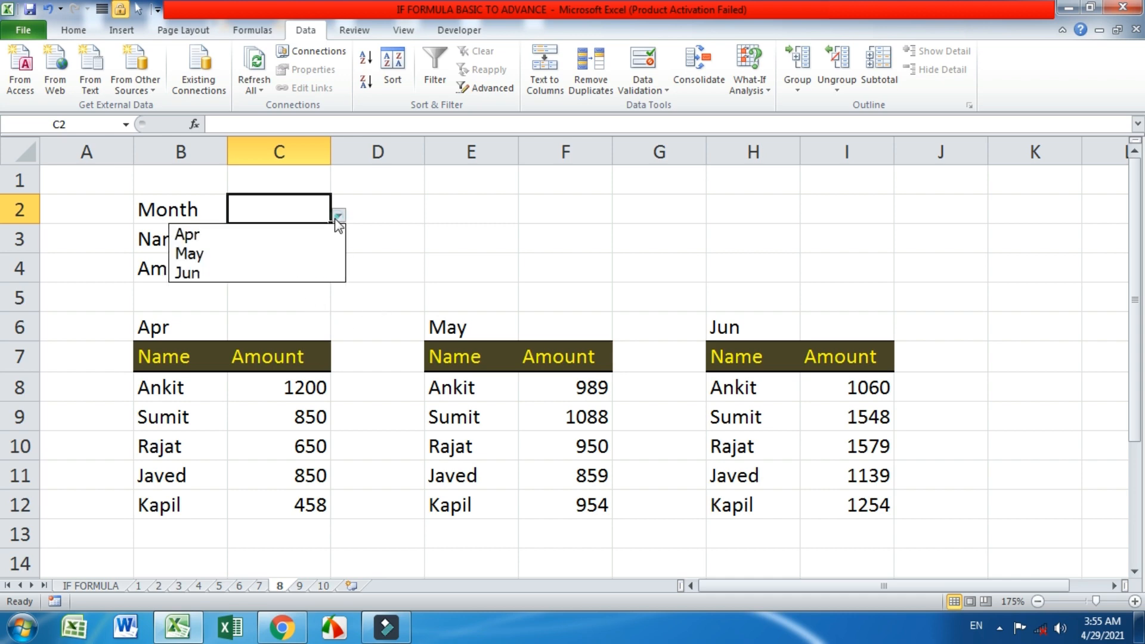
pyautogui.click(314, 252)
pyautogui.click(338, 215)
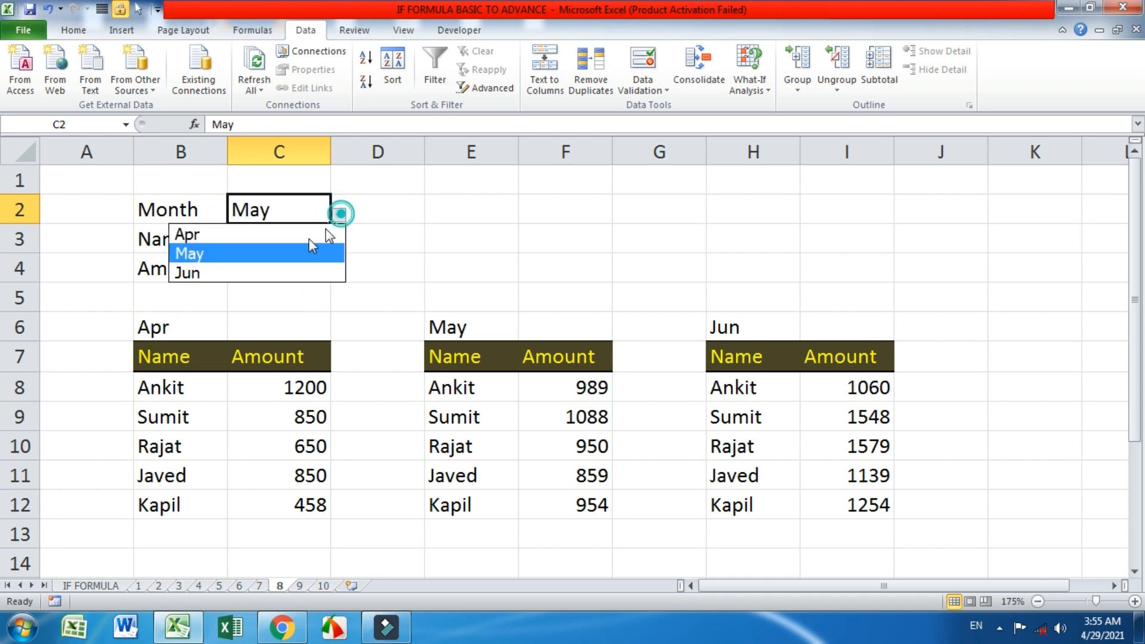
pyautogui.click(298, 272)
pyautogui.press('Delete')
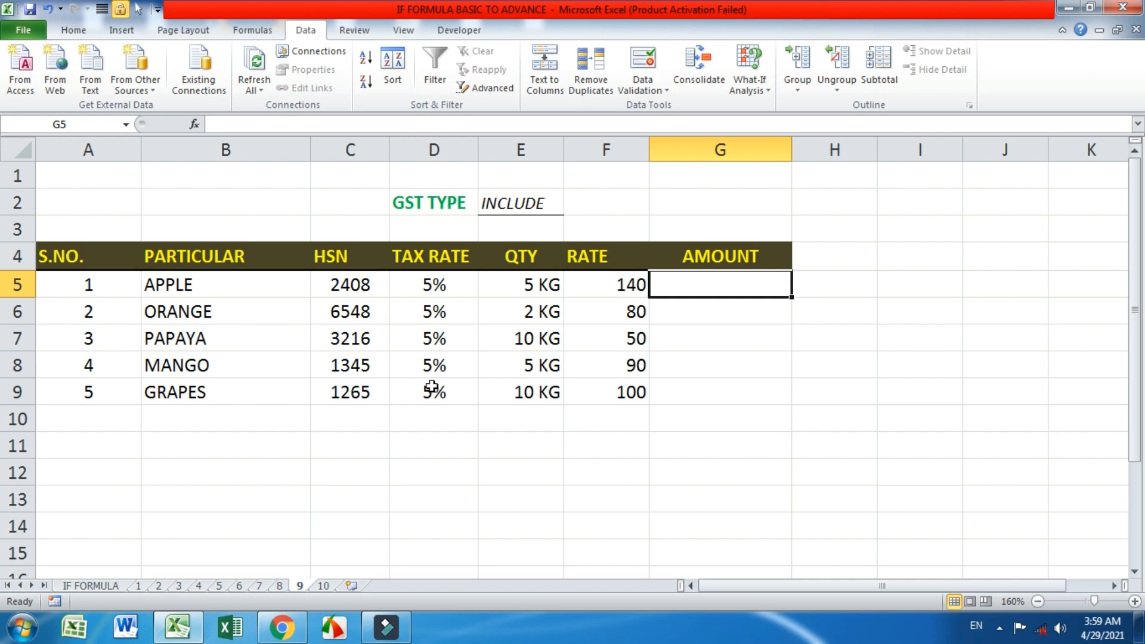
# Step: On sheet 9, examine the Amount cells G5:G9 and the GST type choices in E2, keeping INCLUDE selected
pyautogui.moveTo(702, 286); pyautogui.dragTo(702, 386)
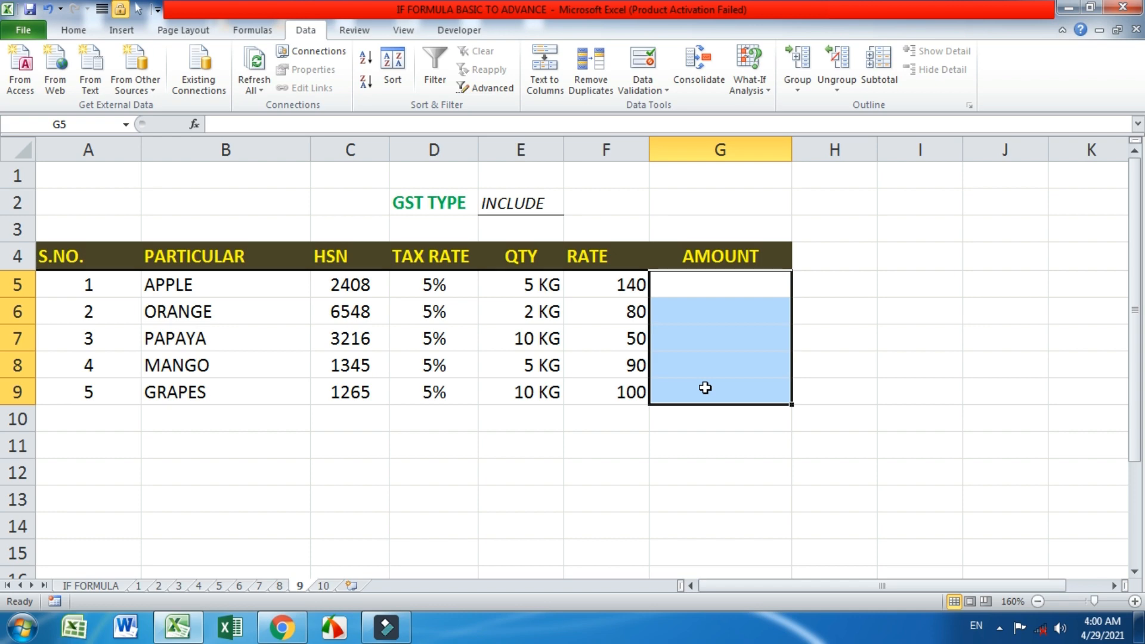
pyautogui.click(549, 205)
pyautogui.click(570, 204)
pyautogui.click(558, 240)
pyautogui.click(562, 227)
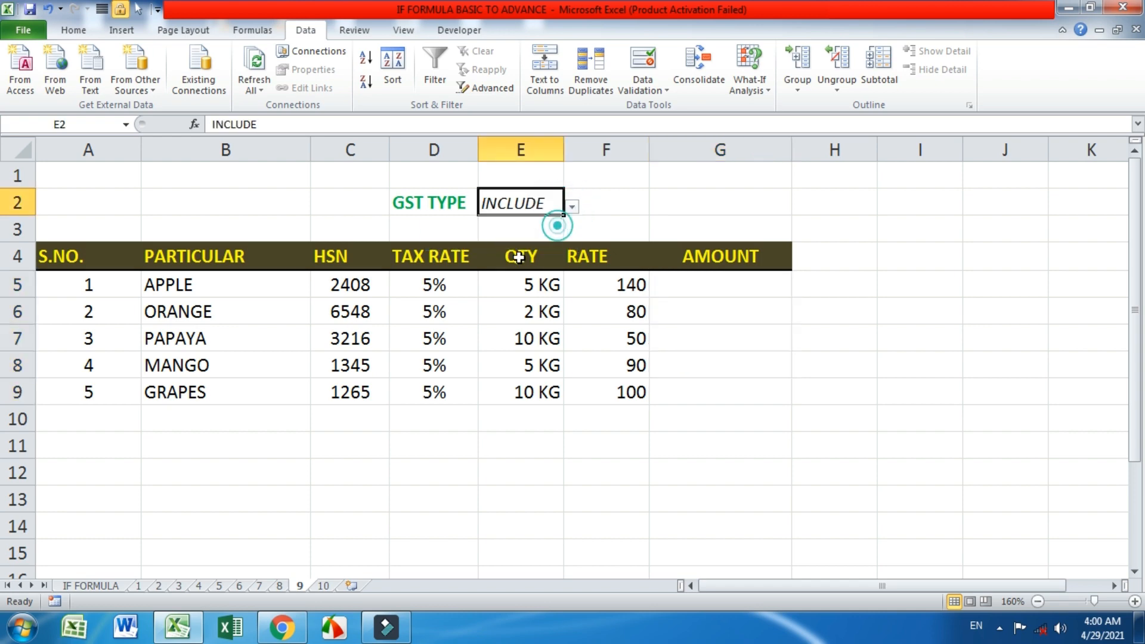
pyautogui.click(697, 292)
pyautogui.click(541, 207)
pyautogui.click(574, 206)
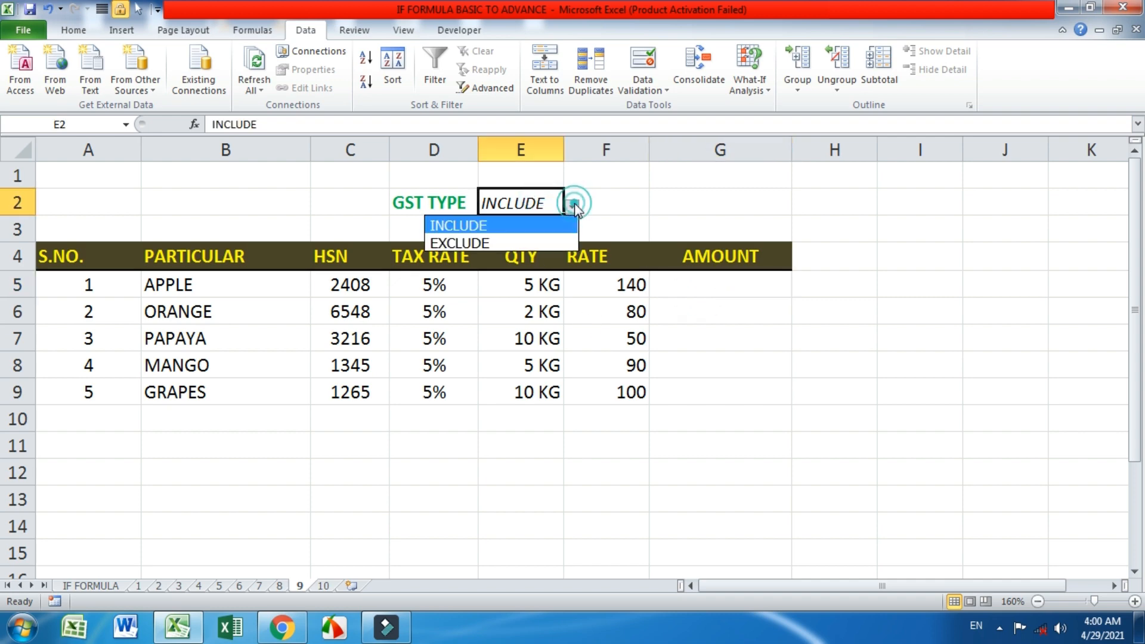
pyautogui.click(561, 229)
pyautogui.click(711, 285)
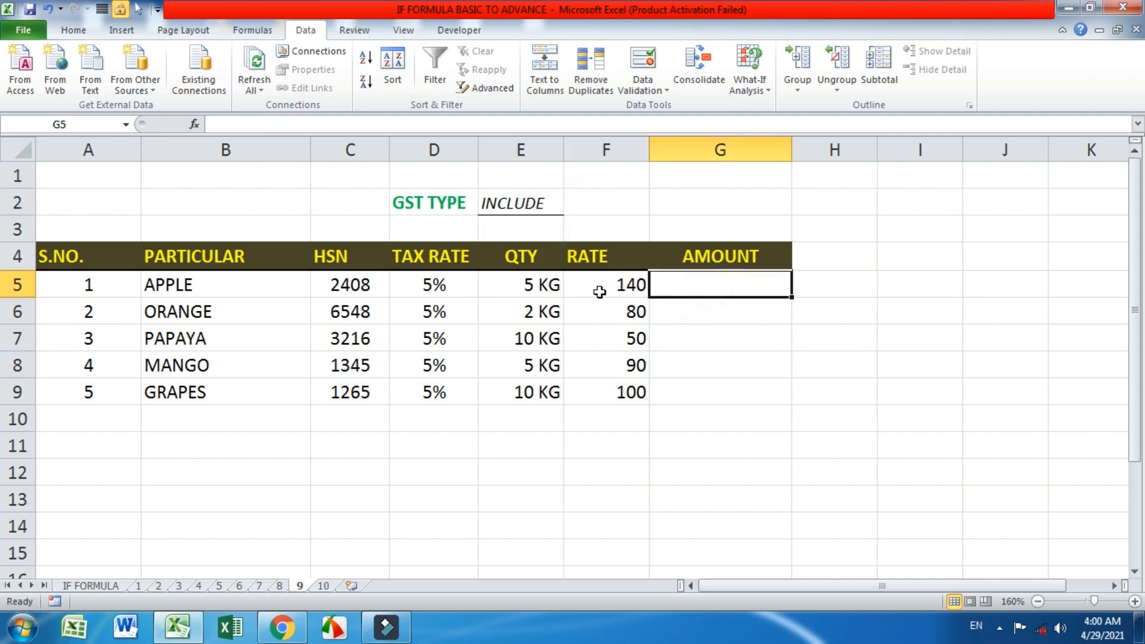
# Step: Set the quantity of all five items in E5:E9 to 1
pyautogui.click(543, 293)
pyautogui.write('1')
pyautogui.press('Return')
pyautogui.write('1')
pyautogui.press('Return')
pyautogui.write('1')
pyautogui.press('Return')
pyautogui.write('1 1')
pyautogui.press('Return')
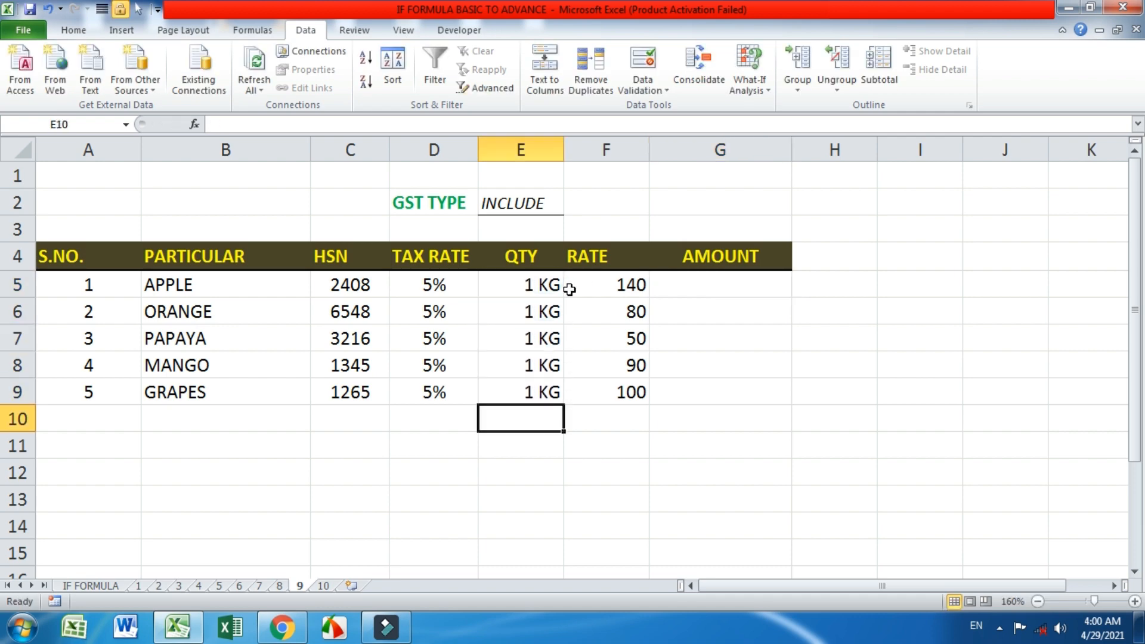
# Step: Set Apple's rate in F5 to 100
pyautogui.click(222, 283)
pyautogui.click(514, 283)
pyautogui.click(601, 285)
pyautogui.write('100')
pyautogui.press('Return')
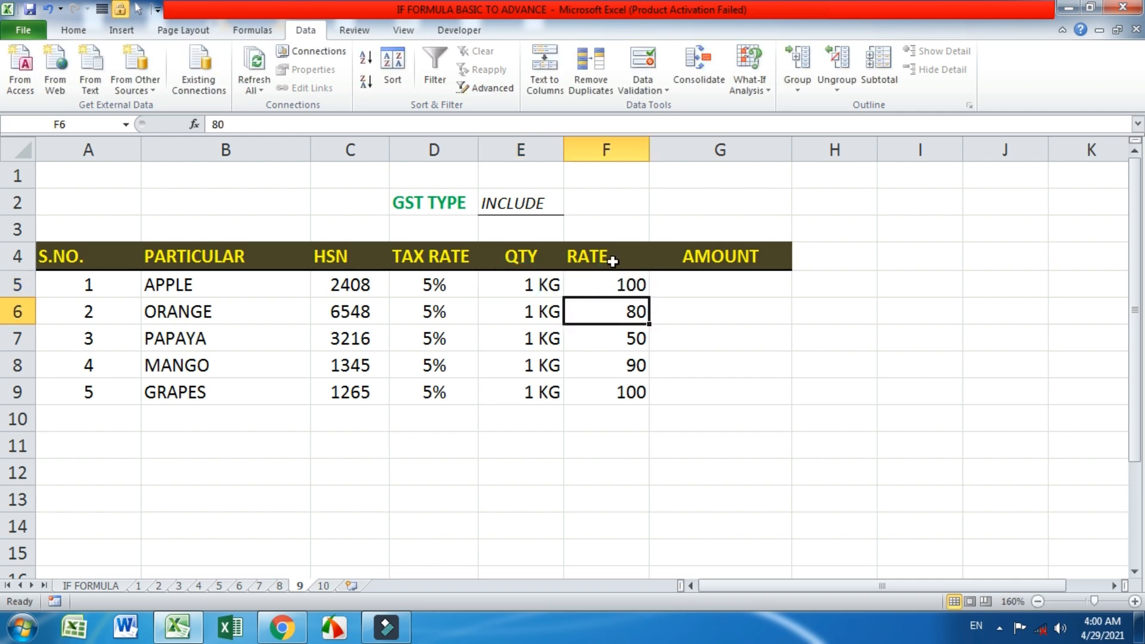
# Step: Calculate Apple's amount in G5 as quantity times rate with =PRODUCT(E5:F5)
pyautogui.click(698, 285)
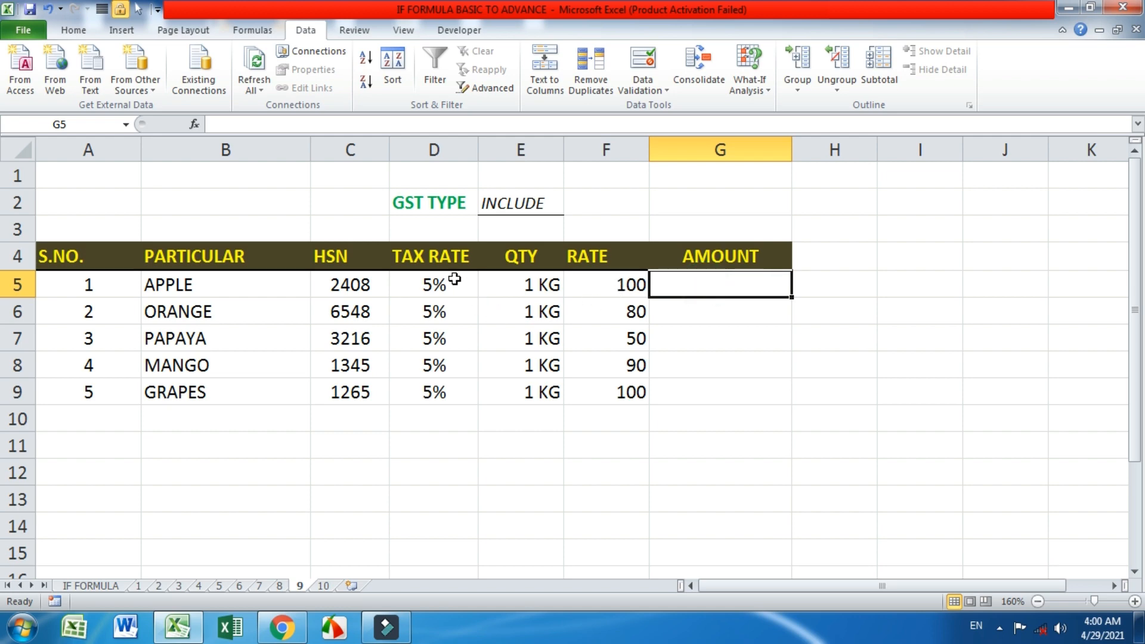
pyautogui.moveTo(603, 279); pyautogui.dragTo(550, 286)
pyautogui.click(690, 290)
pyautogui.write('=')
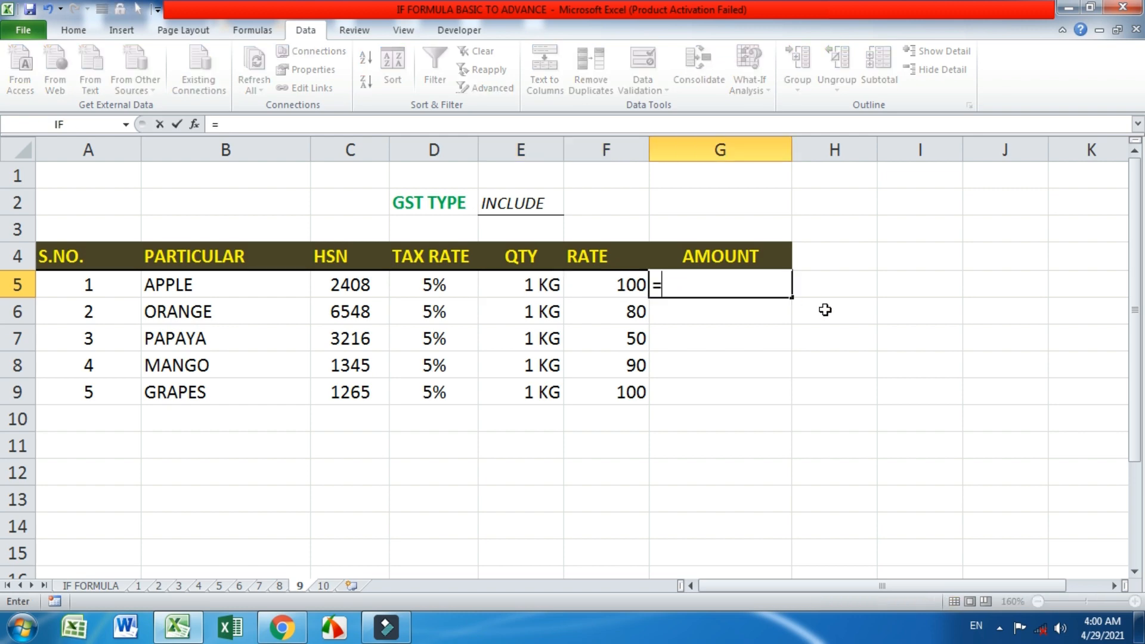
pyautogui.write('PRODUCT(')
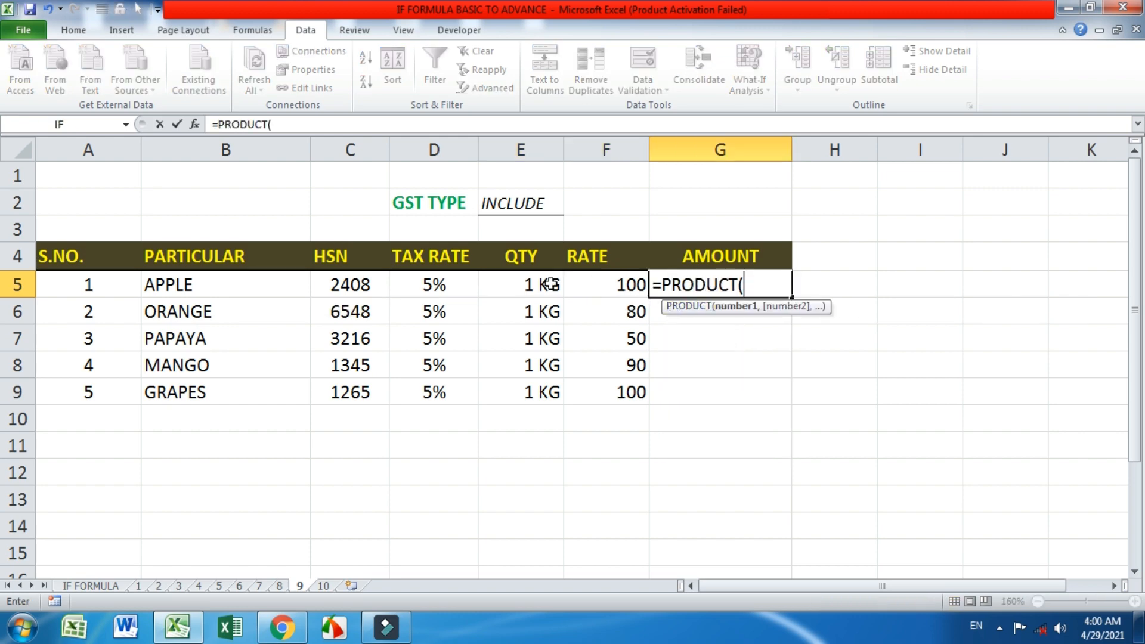
pyautogui.moveTo(551, 284); pyautogui.dragTo(578, 284)
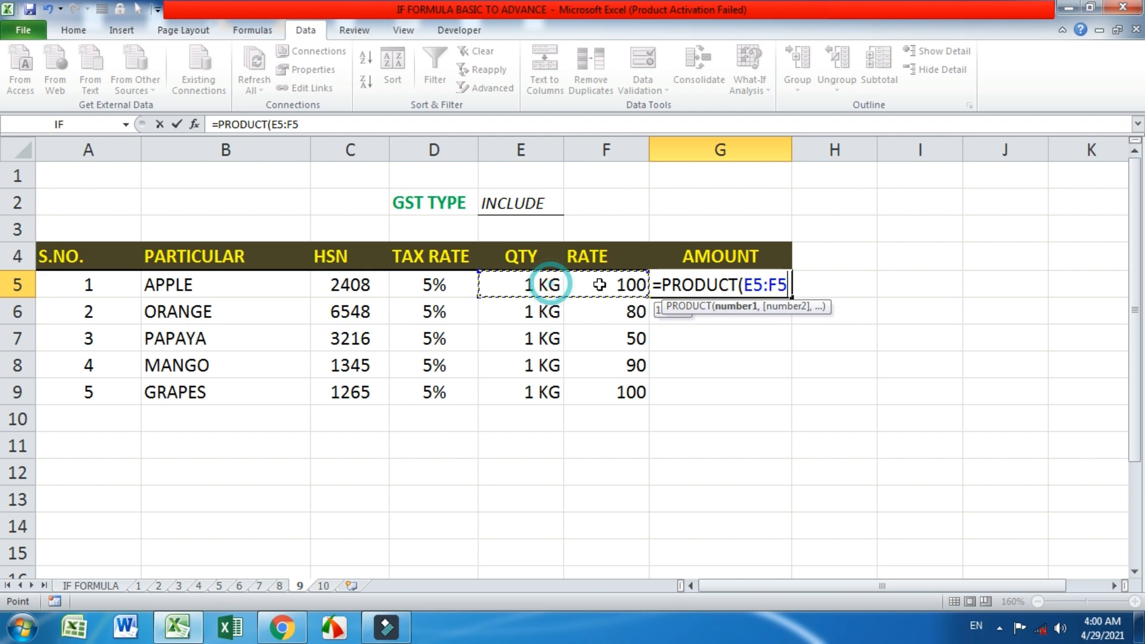
pyautogui.write(')')
pyautogui.press('Return')
pyautogui.press('Up')
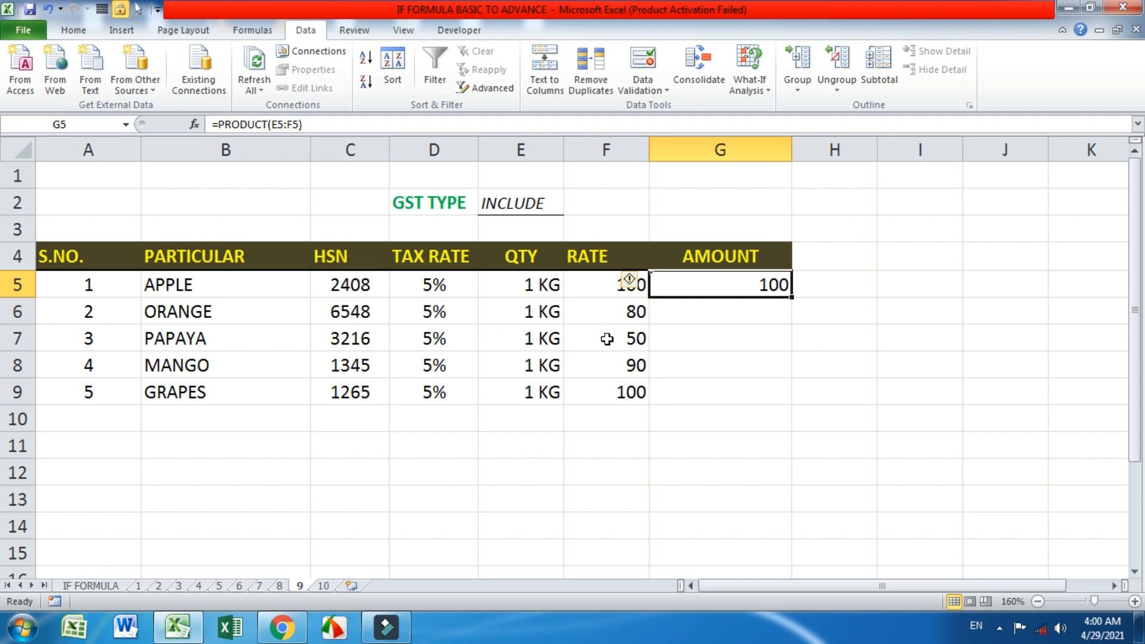
# Step: Replace the G5 formula with the GST-inclusive calculation =PRODUCT(E5:F5)/(D5+1)
pyautogui.click(632, 339)
pyautogui.click(744, 281)
pyautogui.press('Delete')
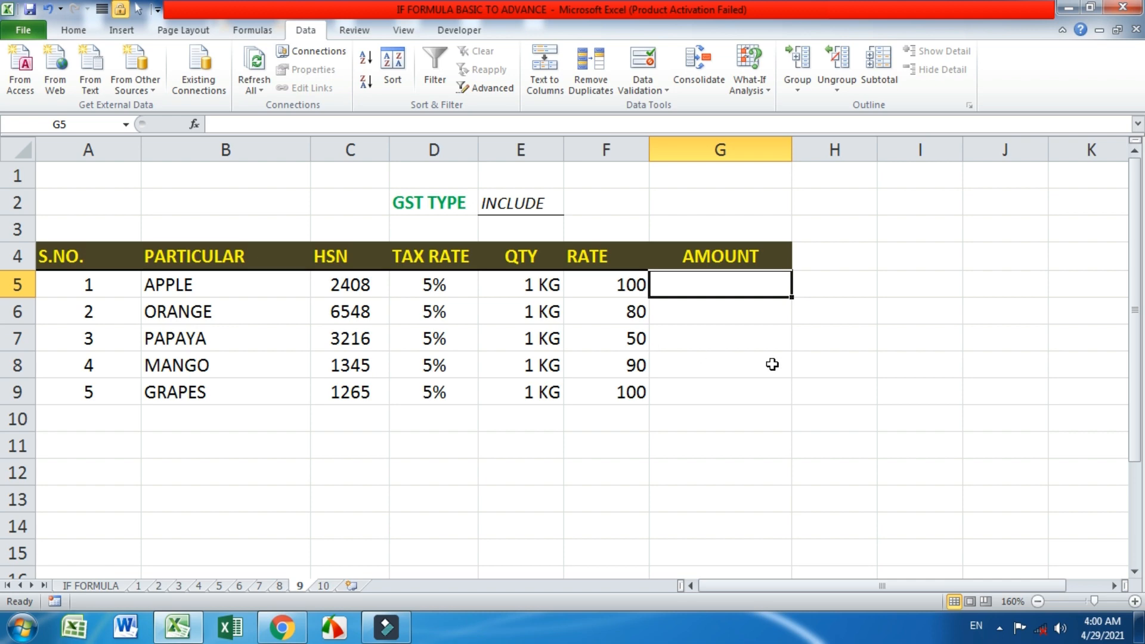
pyautogui.write('=')
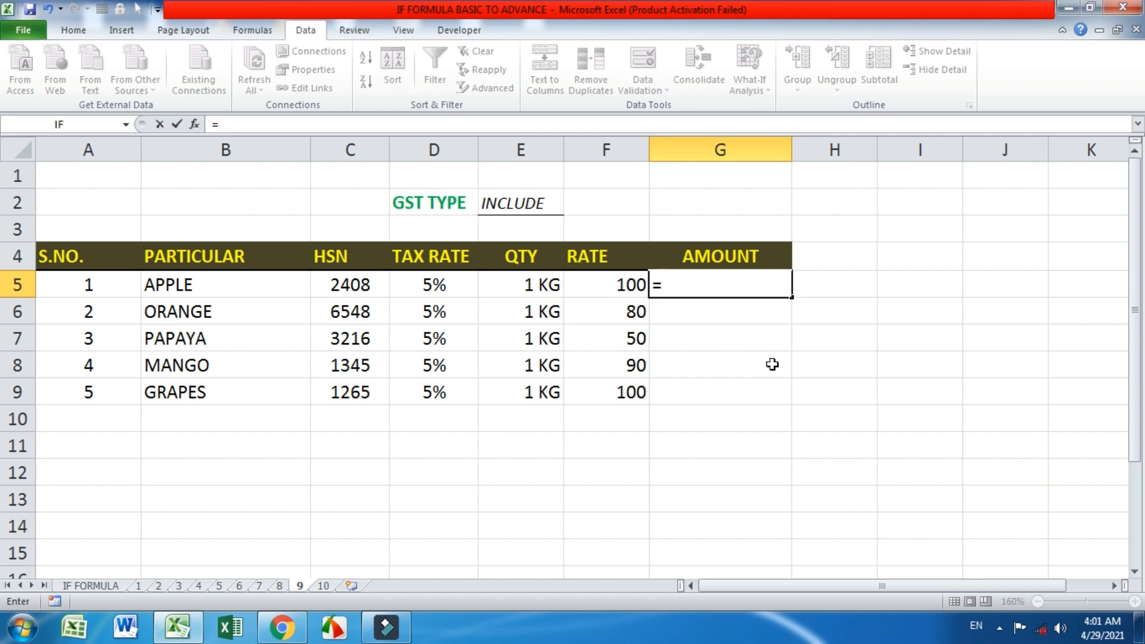
pyautogui.write('PRODUCT(')
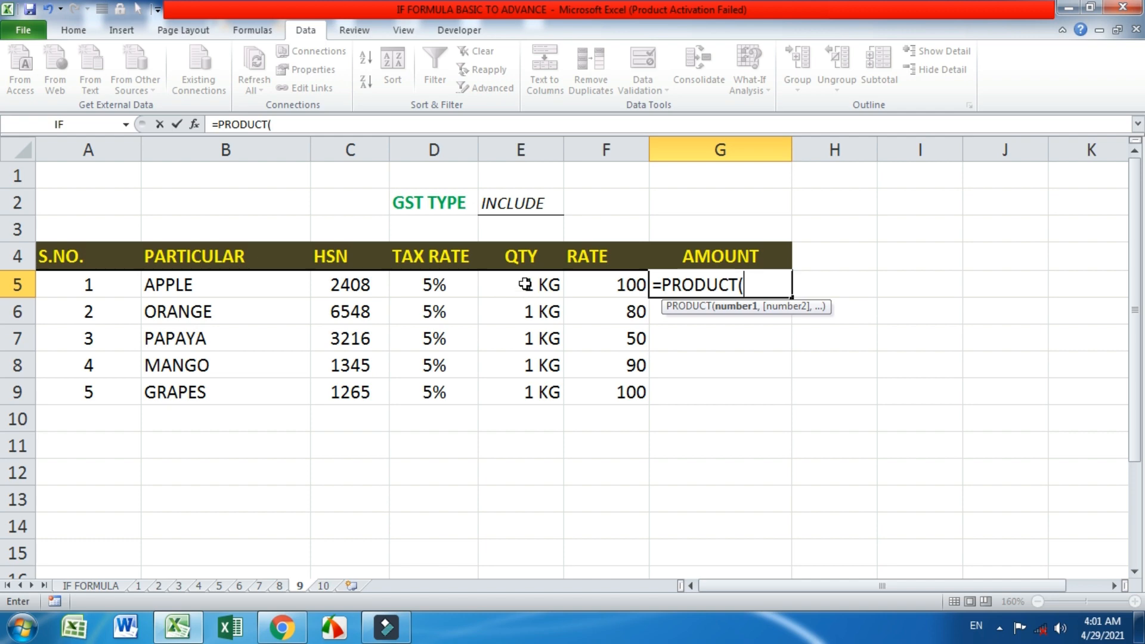
pyautogui.moveTo(524, 286); pyautogui.dragTo(572, 285)
pyautogui.write(')')
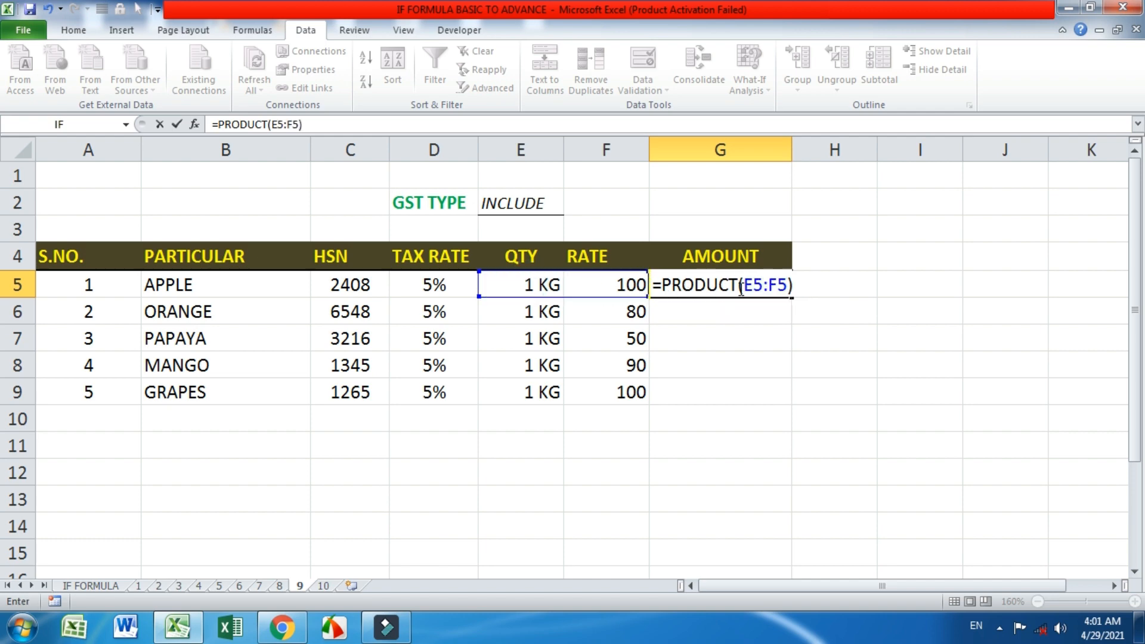
pyautogui.write('/(')
pyautogui.click(450, 285)
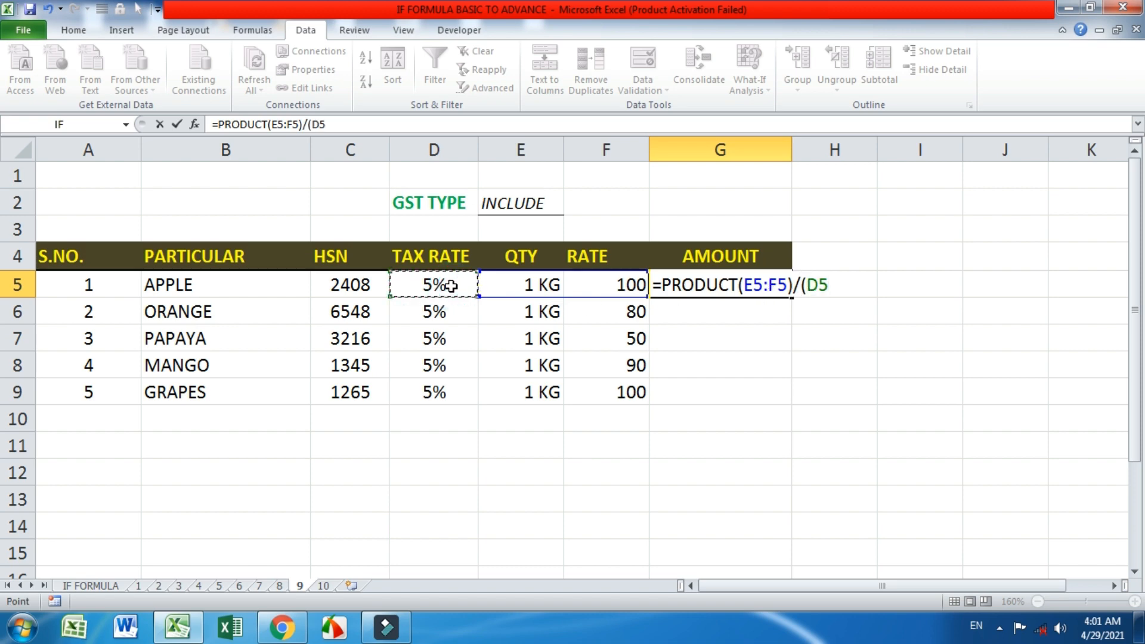
pyautogui.write('+1')
pyautogui.press('Return')
pyautogui.press('Up')
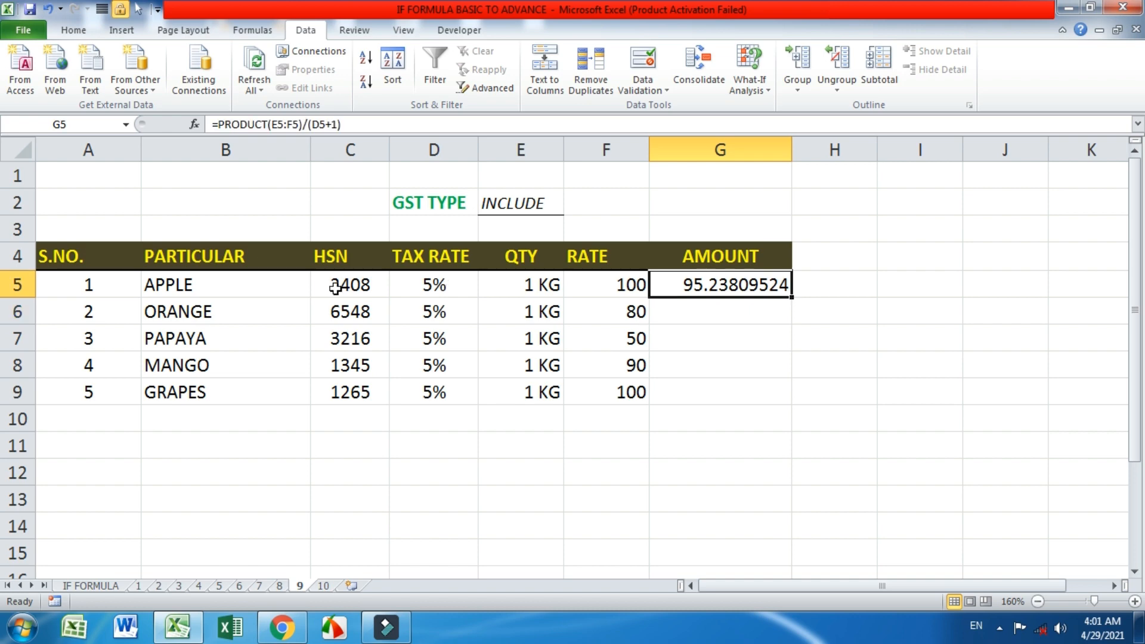
# Step: Reduce the number format of Apple's amount in G5 to two decimal places
pyautogui.click(74, 30)
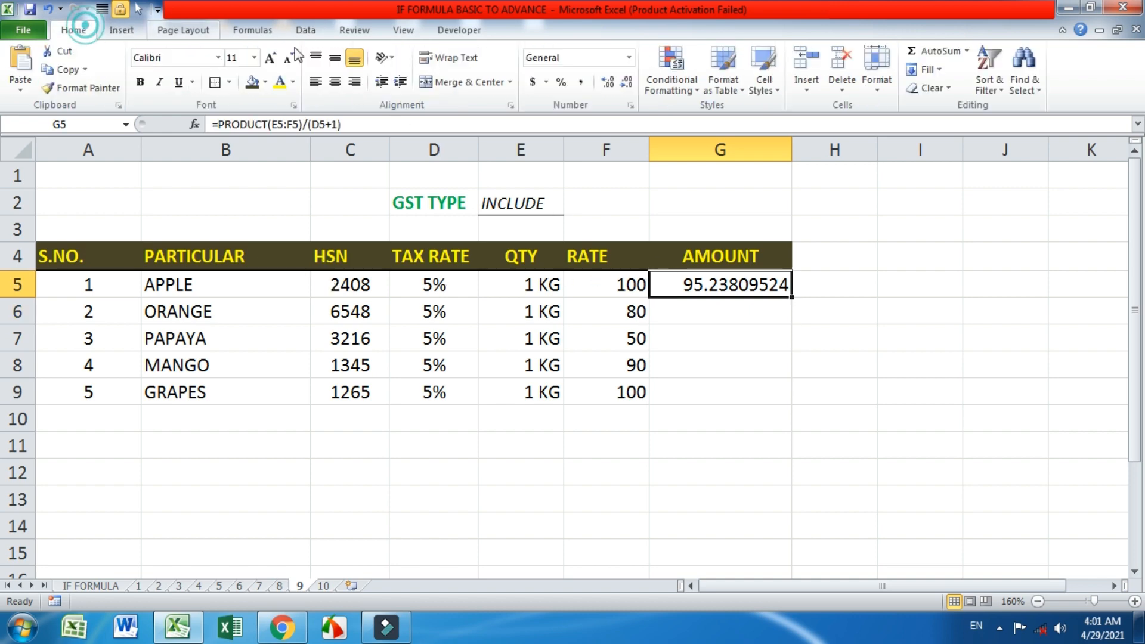
pyautogui.click(624, 82)
pyautogui.click(624, 82)
pyautogui.click(623, 82)
pyautogui.click(623, 83)
pyautogui.click(625, 84)
pyautogui.click(624, 83)
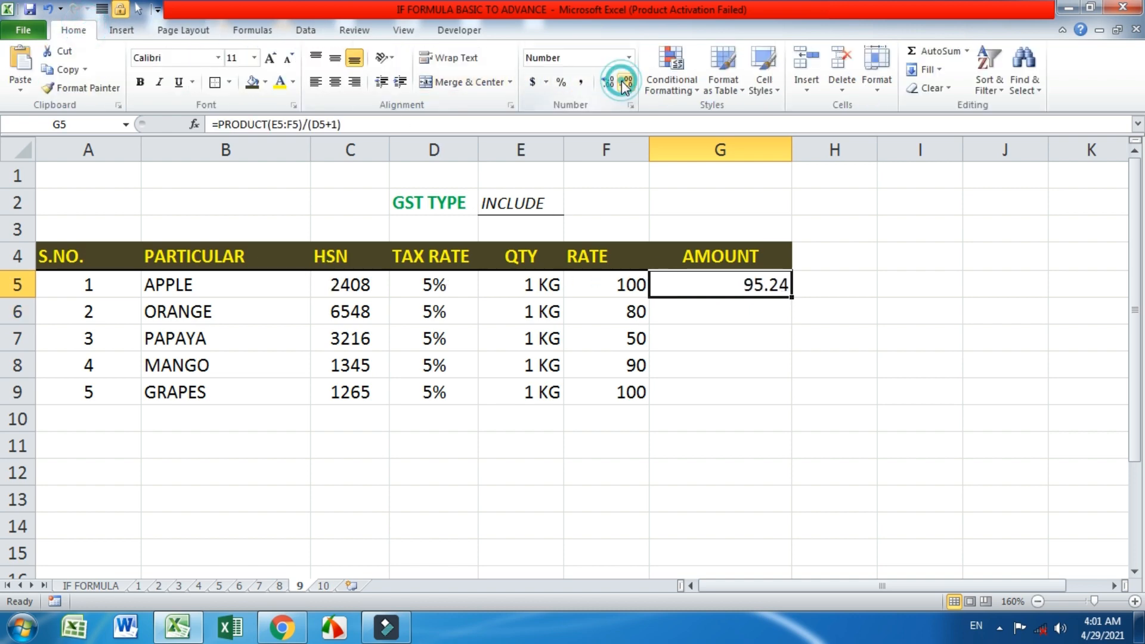
# Step: Set Apple's rate in F5 to 105 to test the tax-inclusive formula
pyautogui.click(625, 285)
pyautogui.write('105')
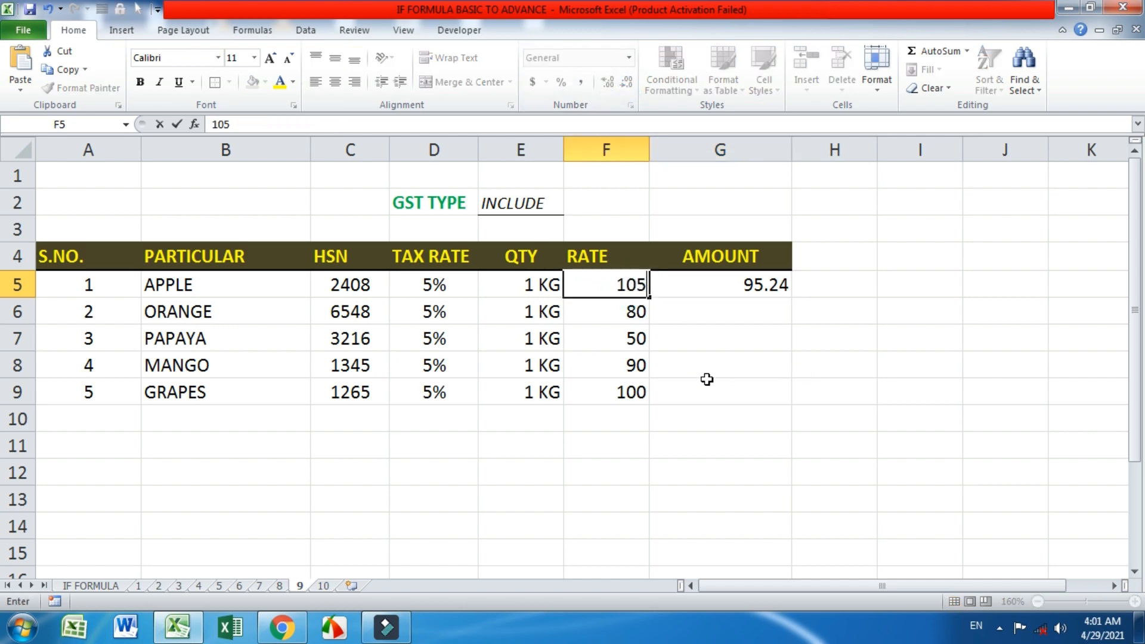
pyautogui.press('Return')
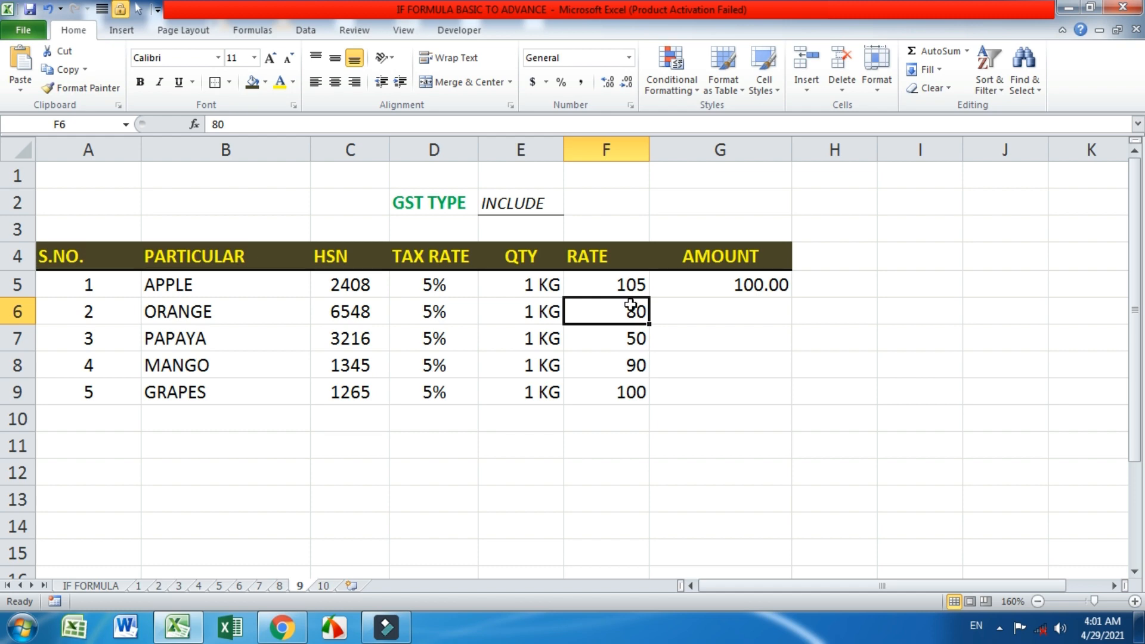
# Step: Move the expression PRODUCT(E5:F5)/(D5+1) from G5 into I3 as text, leaving only the equals sign in G5
pyautogui.click(740, 293)
pyautogui.doubleClick(739, 292)
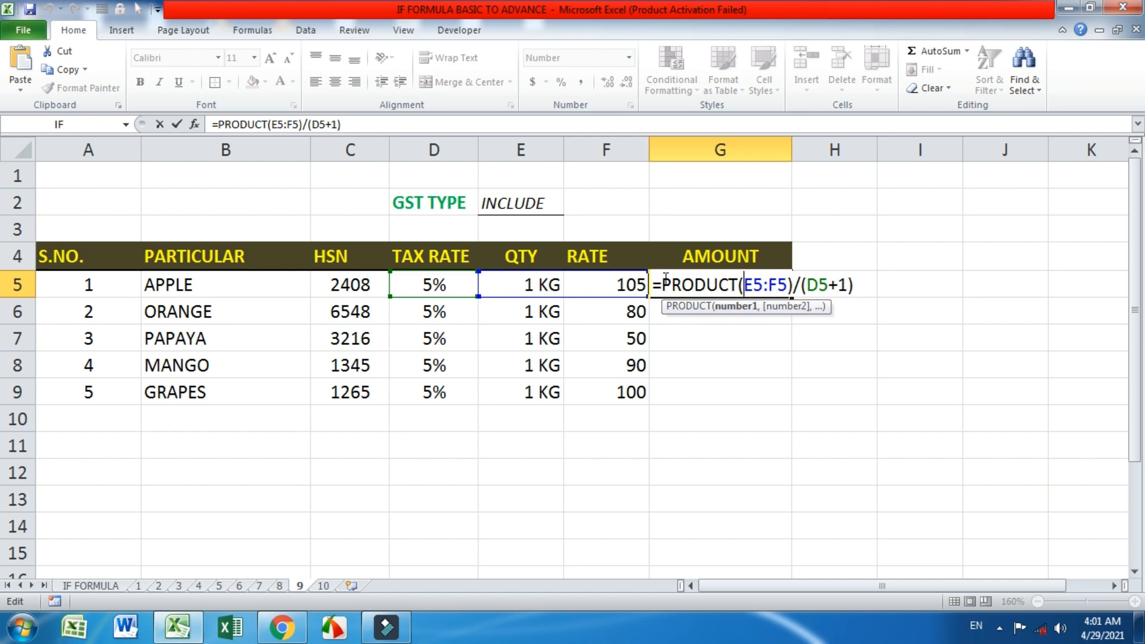
pyautogui.moveTo(663, 285); pyautogui.dragTo(865, 286)
pyautogui.press('BackSpace')
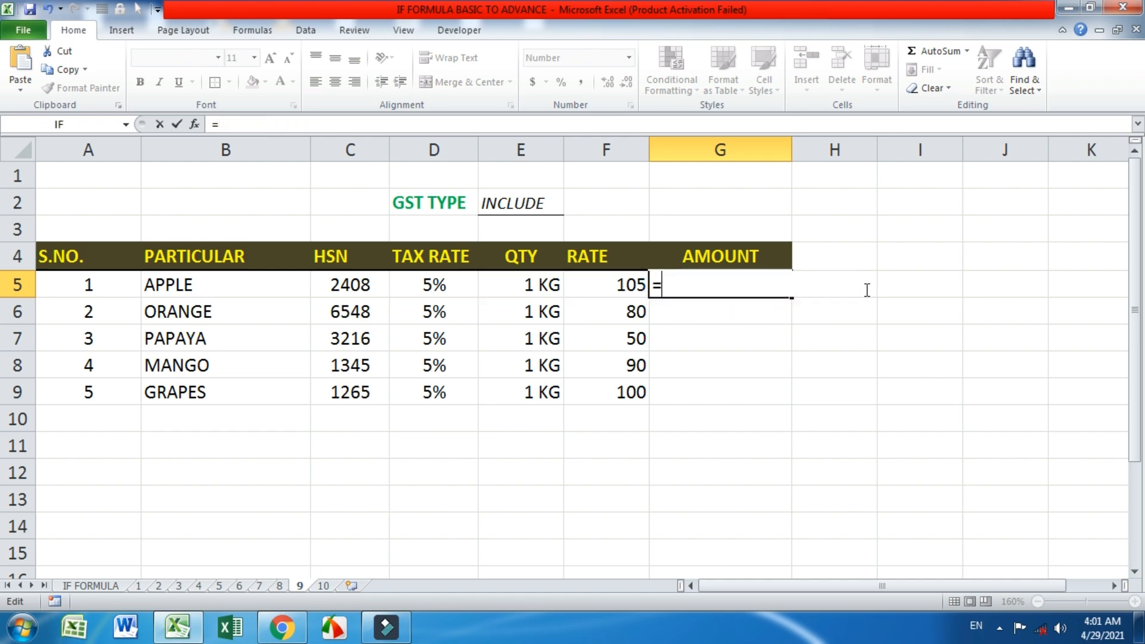
pyautogui.press('Return')
pyautogui.click(905, 227)
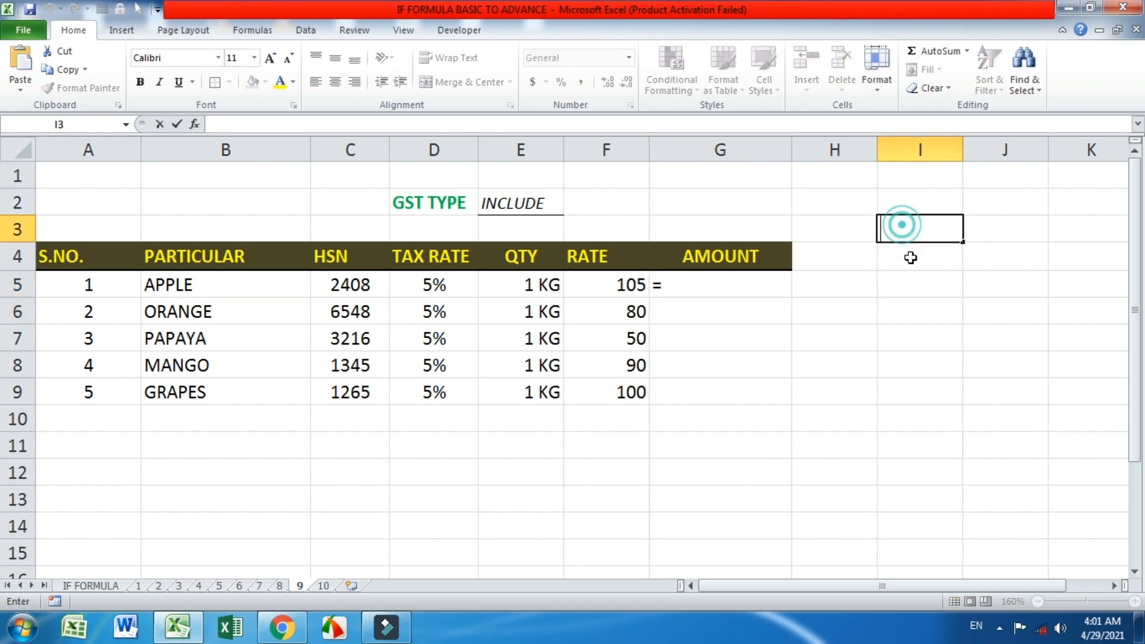
pyautogui.hotkey('ctrl', 'v')
pyautogui.press('Return')
pyautogui.click(911, 238)
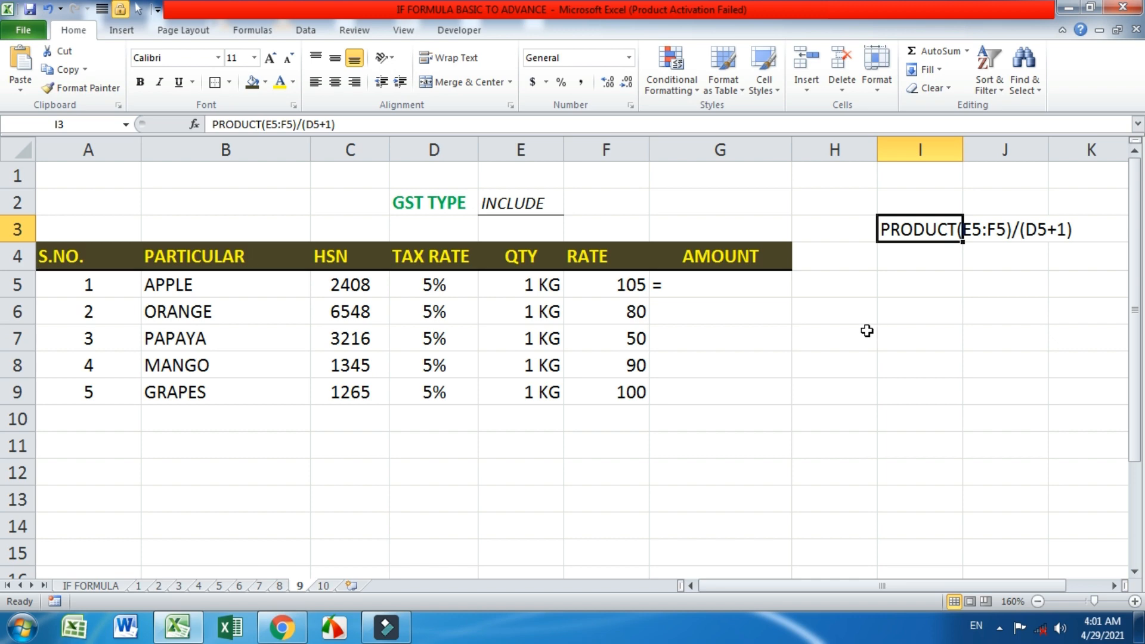
# Step: Enter the GST-exclusive formula =PRODUCT(E5:F5) in G5
pyautogui.doubleClick(721, 278)
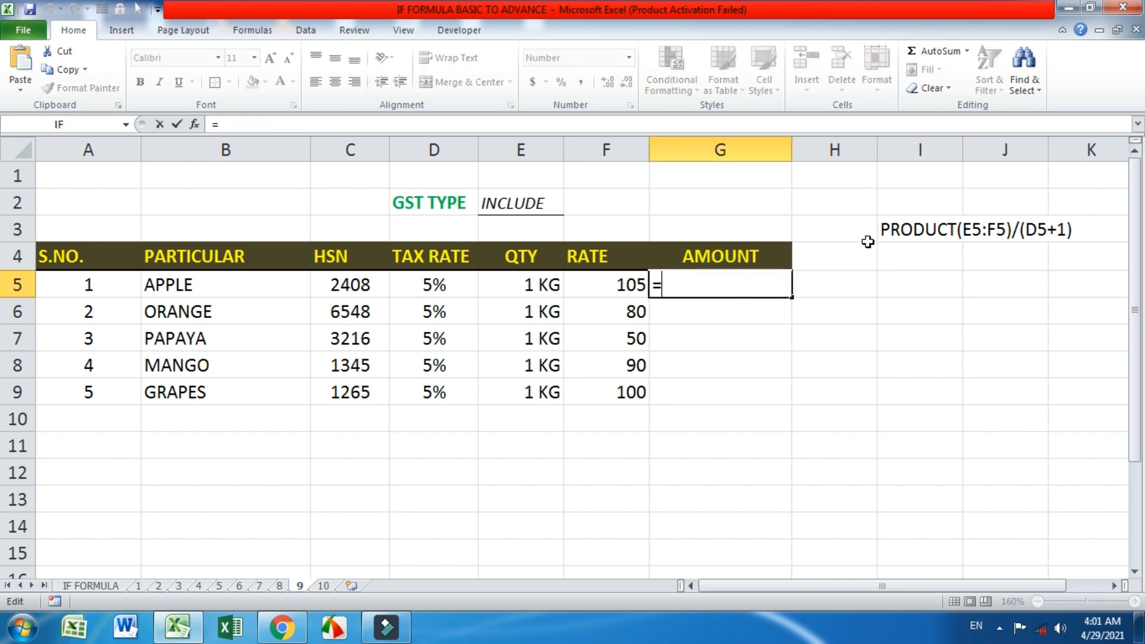
pyautogui.write('=PRODUCT(')
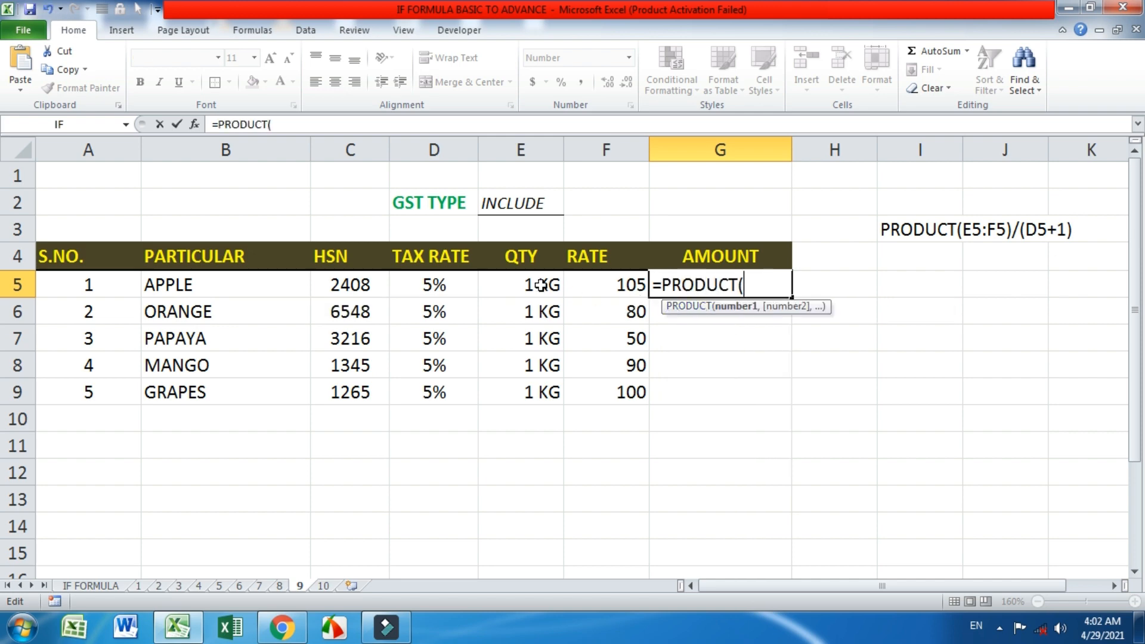
pyautogui.moveTo(541, 286); pyautogui.dragTo(586, 284)
pyautogui.write(')')
pyautogui.press('Return')
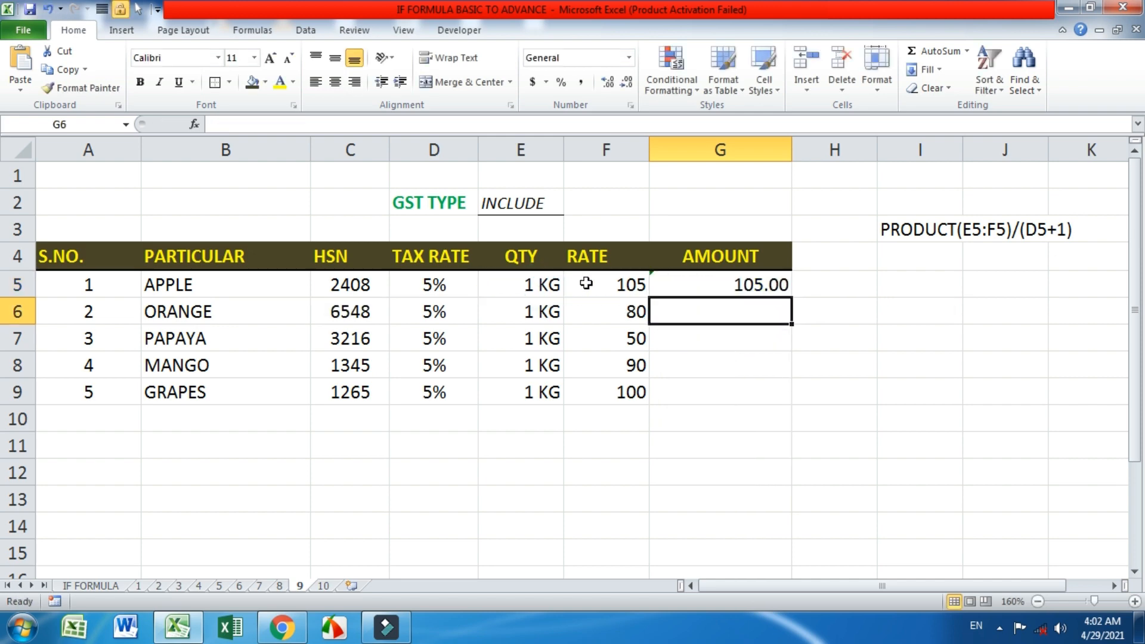
pyautogui.press('Up')
# Step: Set Apple's rate in F5 to 100 and check the amount formula in G5
pyautogui.click(587, 284)
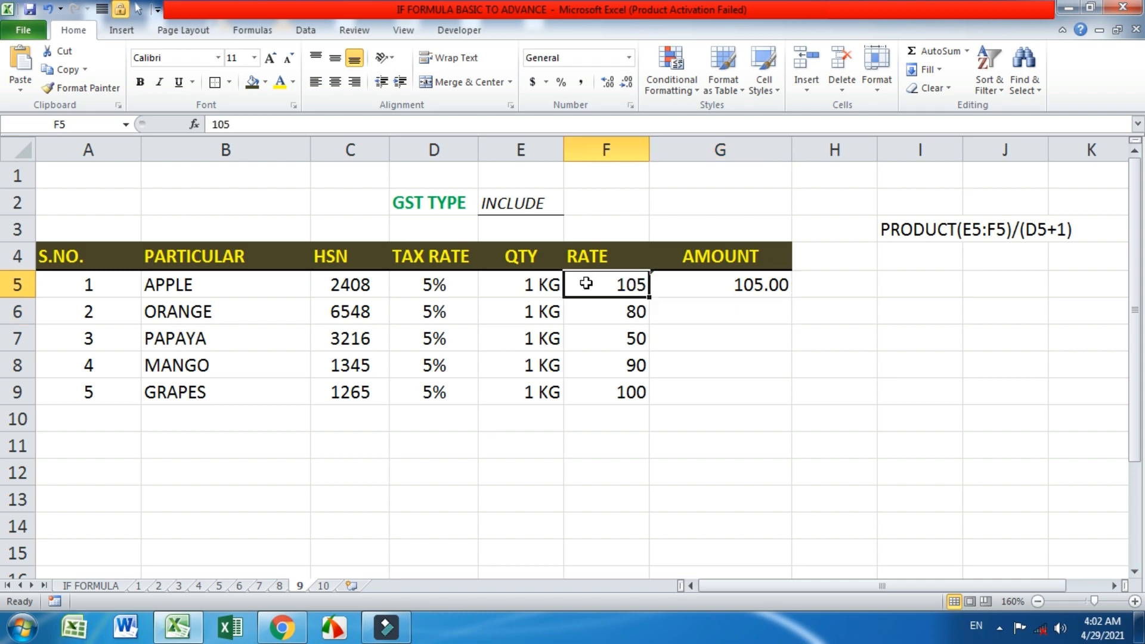
pyautogui.write('100')
pyautogui.press('Return')
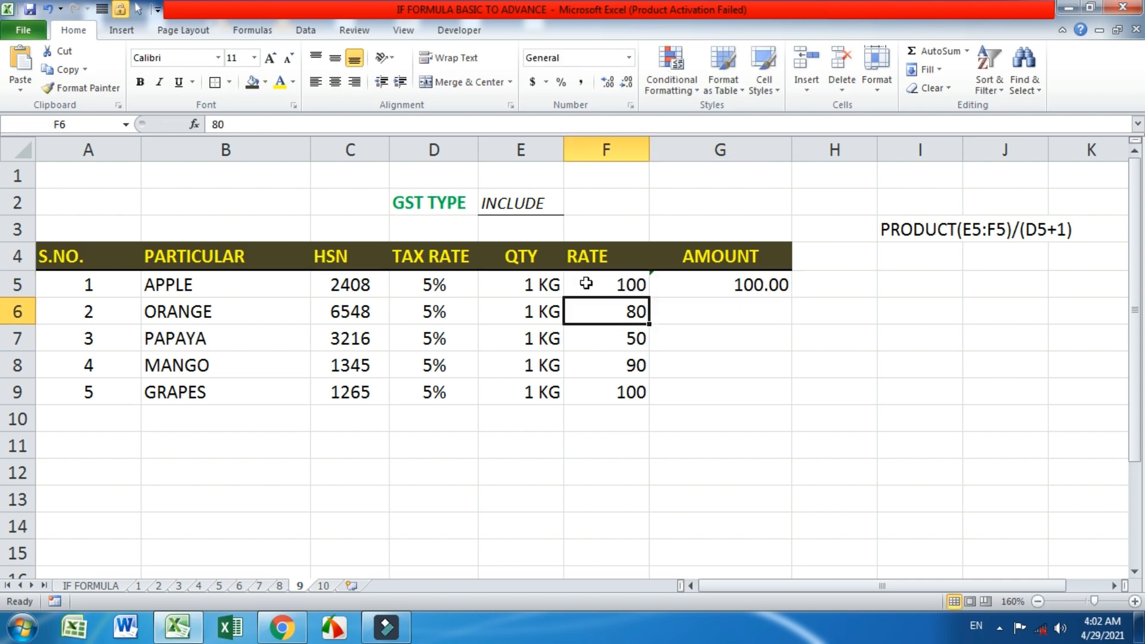
pyautogui.click(754, 280)
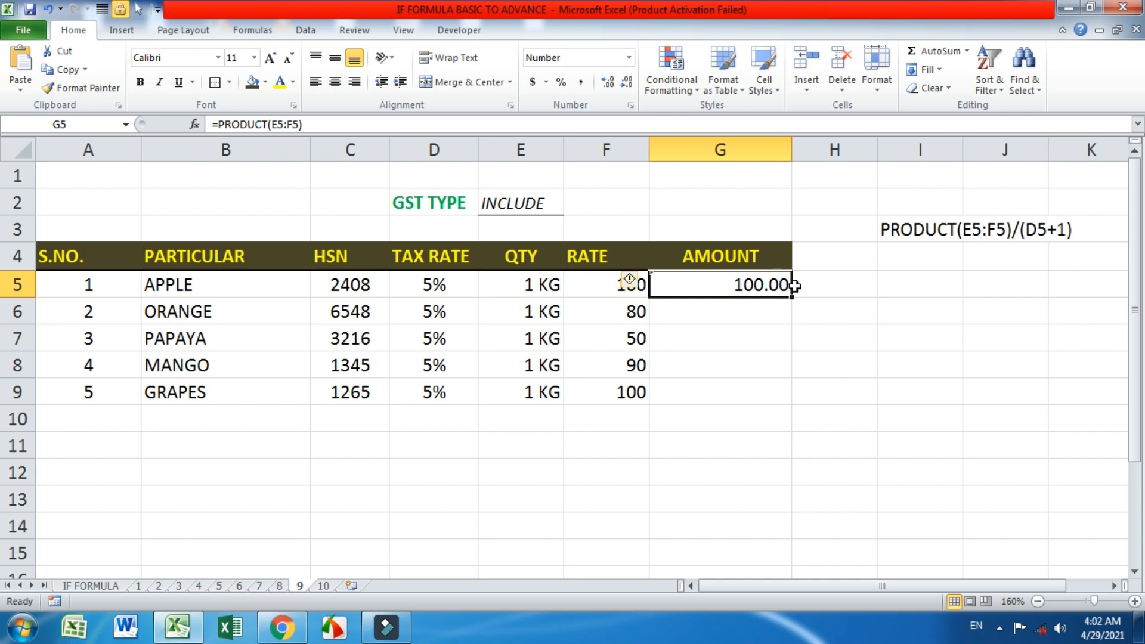
# Step: Move the expression PRODUCT(E5:F5) from G5 into I4 as text, leaving only the equals sign in G5
pyautogui.click(850, 325)
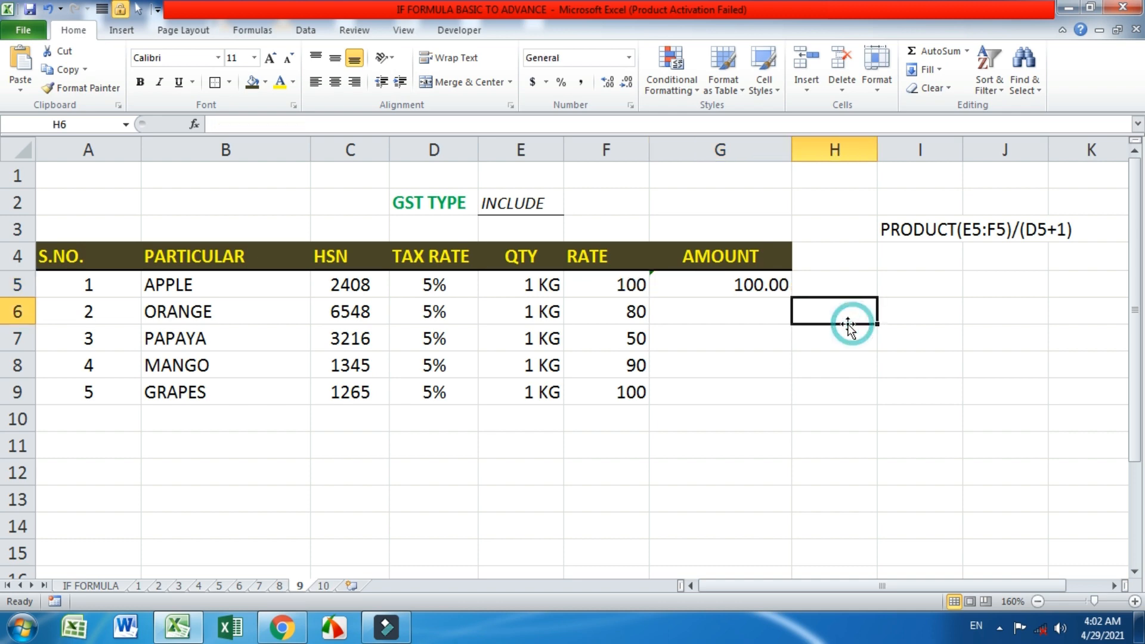
pyautogui.click(706, 282)
pyautogui.moveTo(561, 288); pyautogui.dragTo(574, 287)
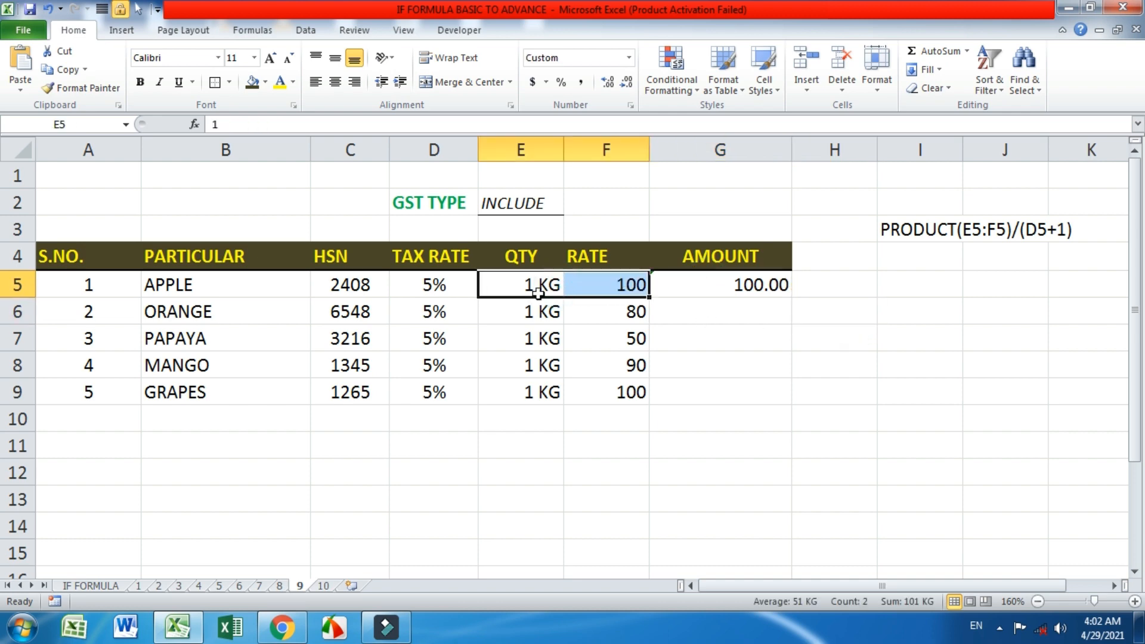
pyautogui.click(702, 285)
pyautogui.doubleClick(703, 285)
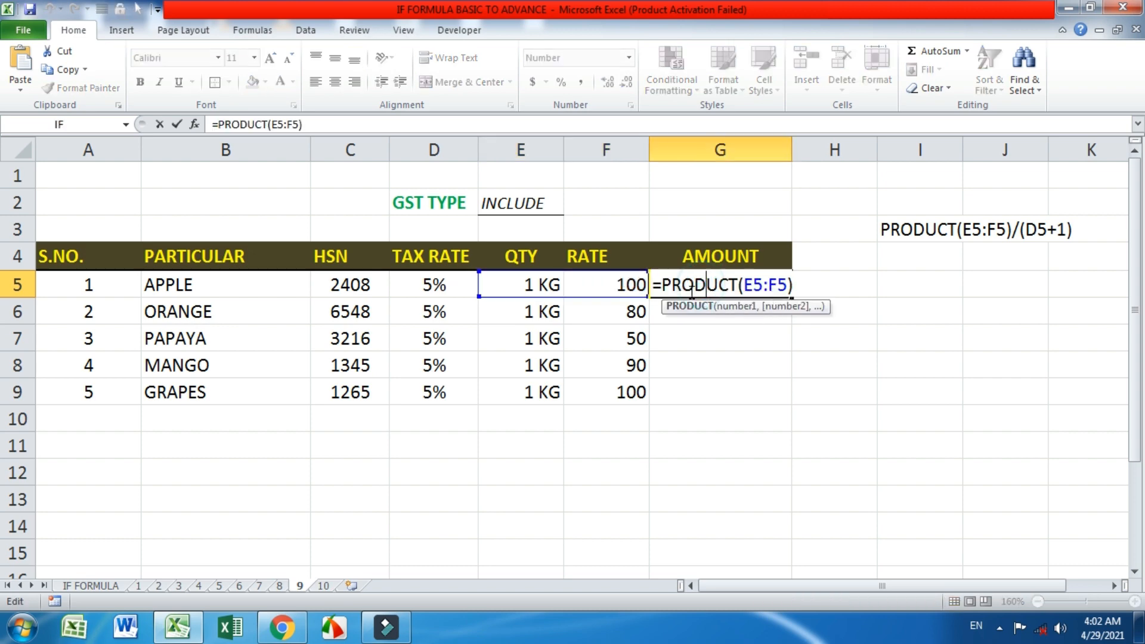
pyautogui.moveTo(661, 285); pyautogui.dragTo(816, 280)
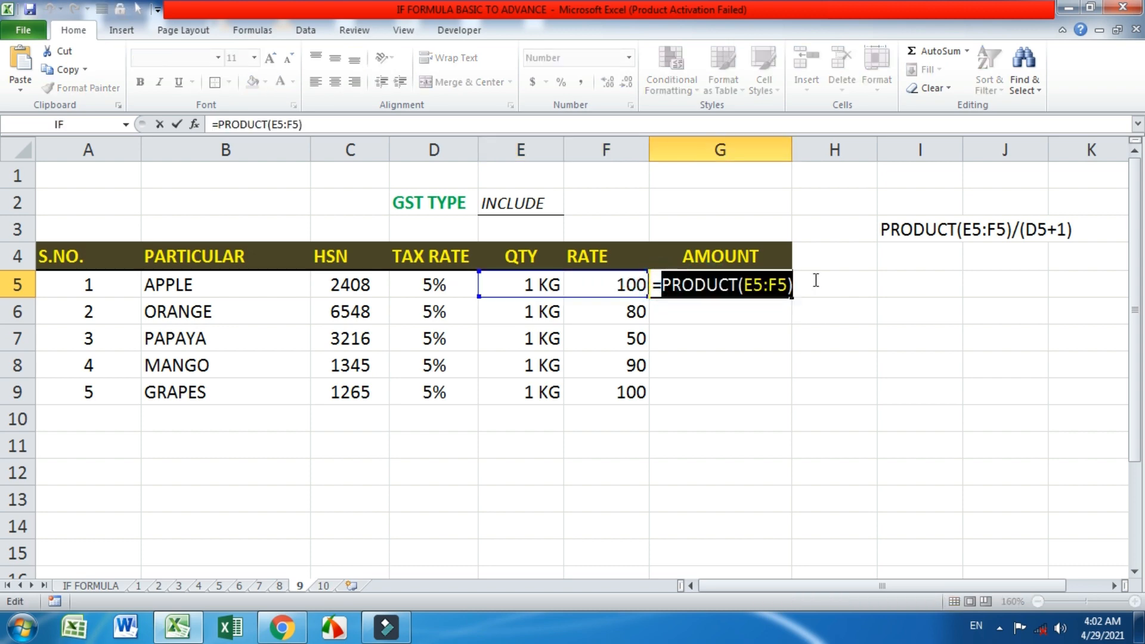
pyautogui.hotkey('ctrl', 'x')
pyautogui.press('Return')
pyautogui.click(955, 255)
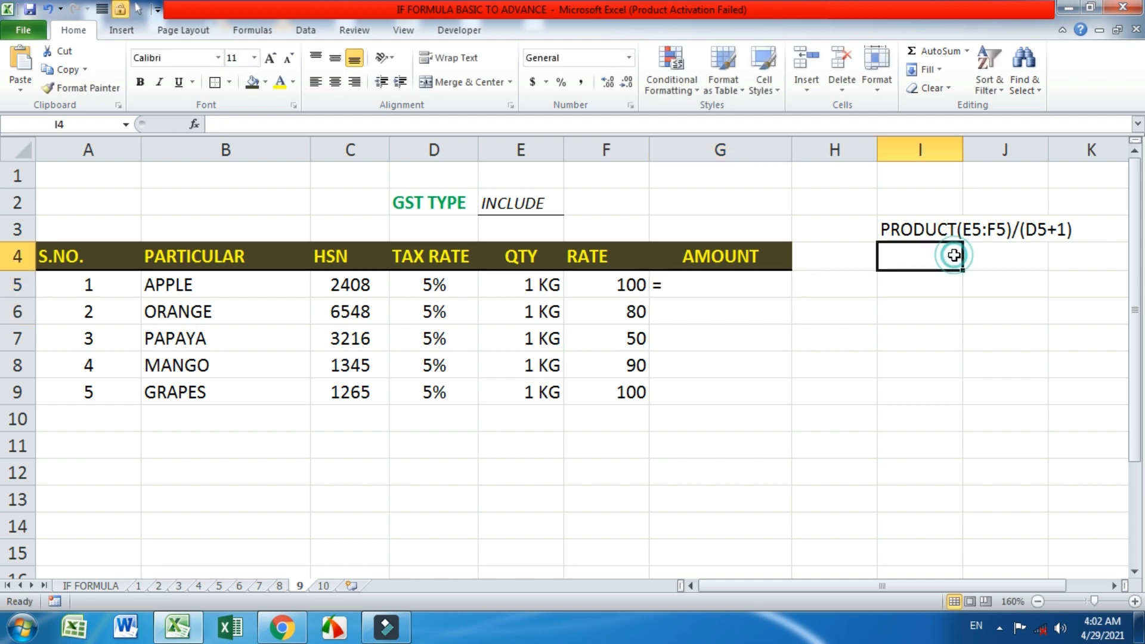
pyautogui.doubleClick(954, 255)
pyautogui.hotkey('ctrl', 'v')
pyautogui.press('Return')
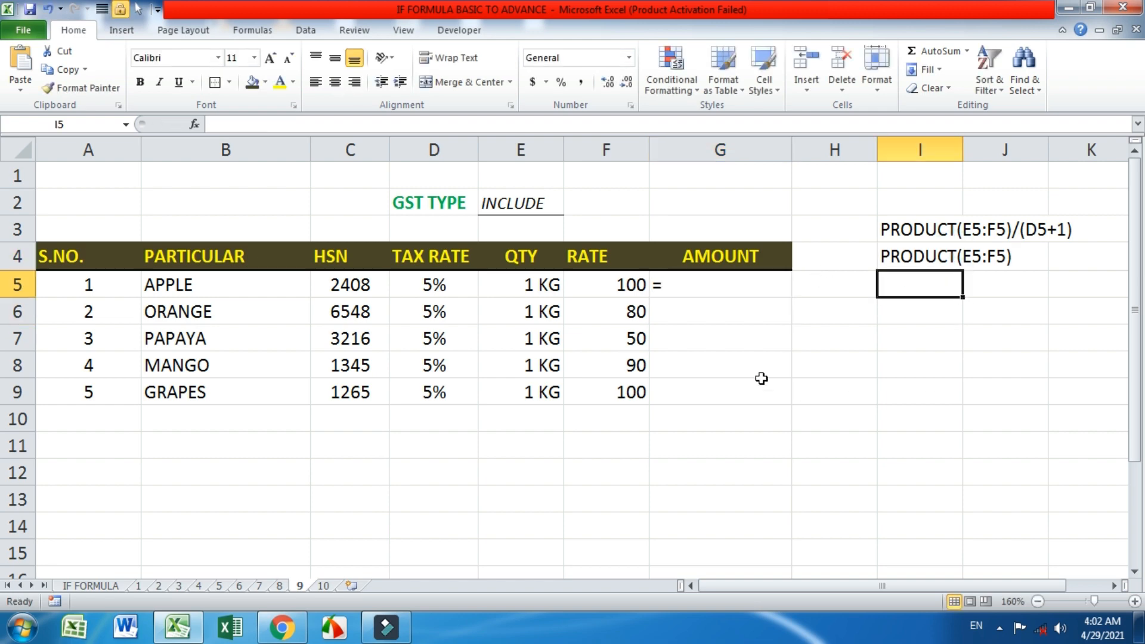
# Step: Review the two expressions in I3 and I4, and begin an IF formula in G5 with the test E2="INCLUDE"
pyautogui.doubleClick(900, 227)
pyautogui.moveTo(960, 229); pyautogui.dragTo(1021, 227)
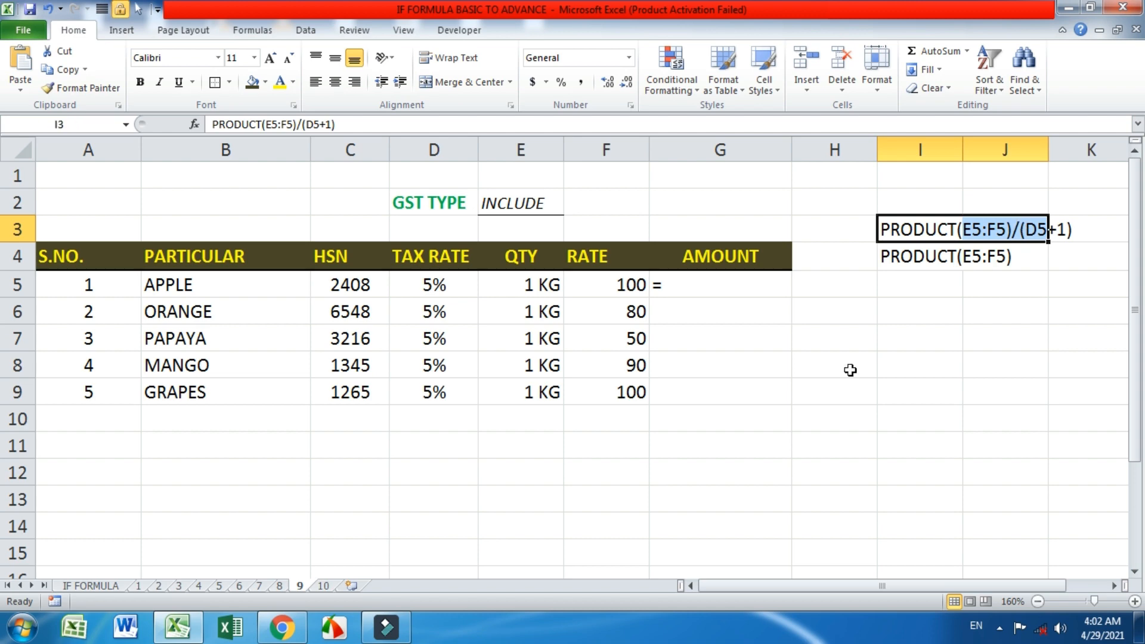
pyautogui.click(895, 262)
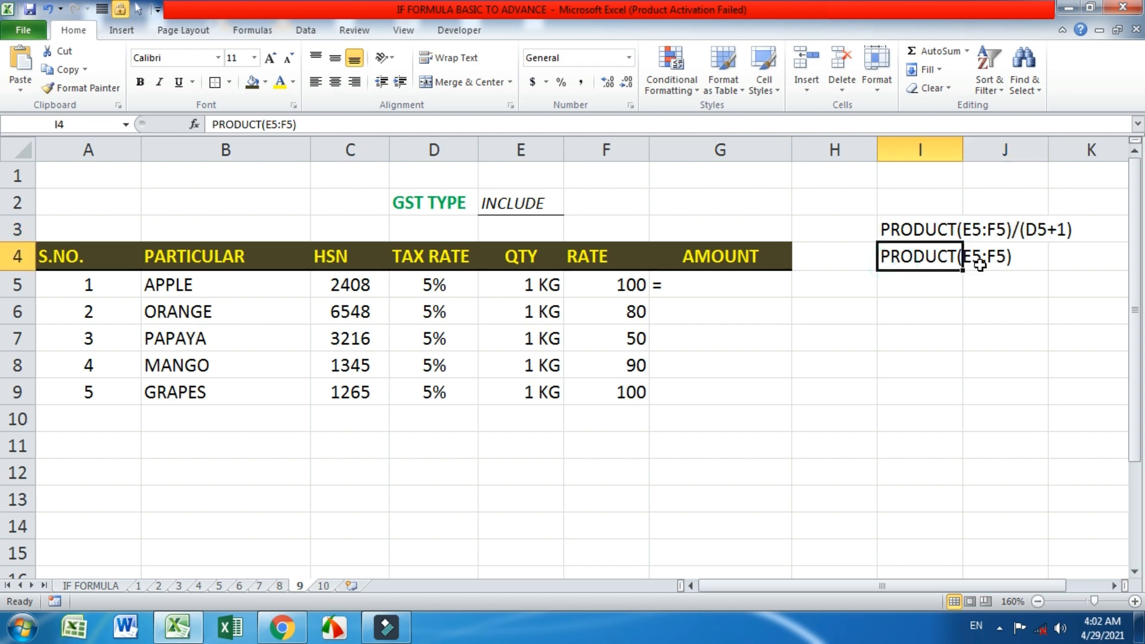
pyautogui.doubleClick(690, 278)
pyautogui.write('=')
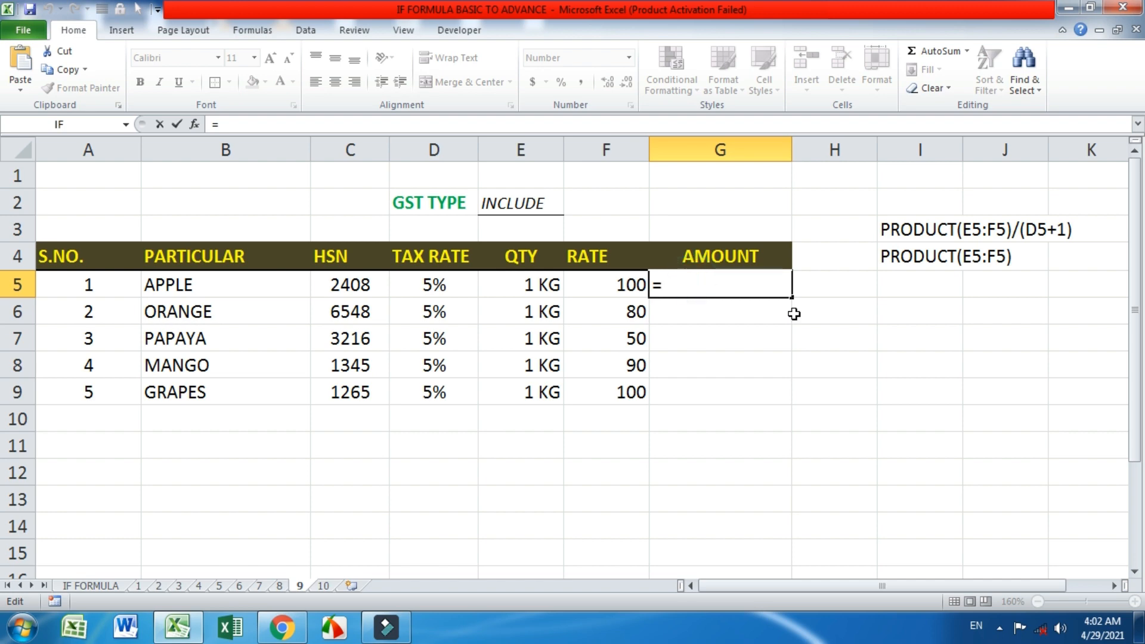
pyautogui.write('if')
pyautogui.press('Tab')
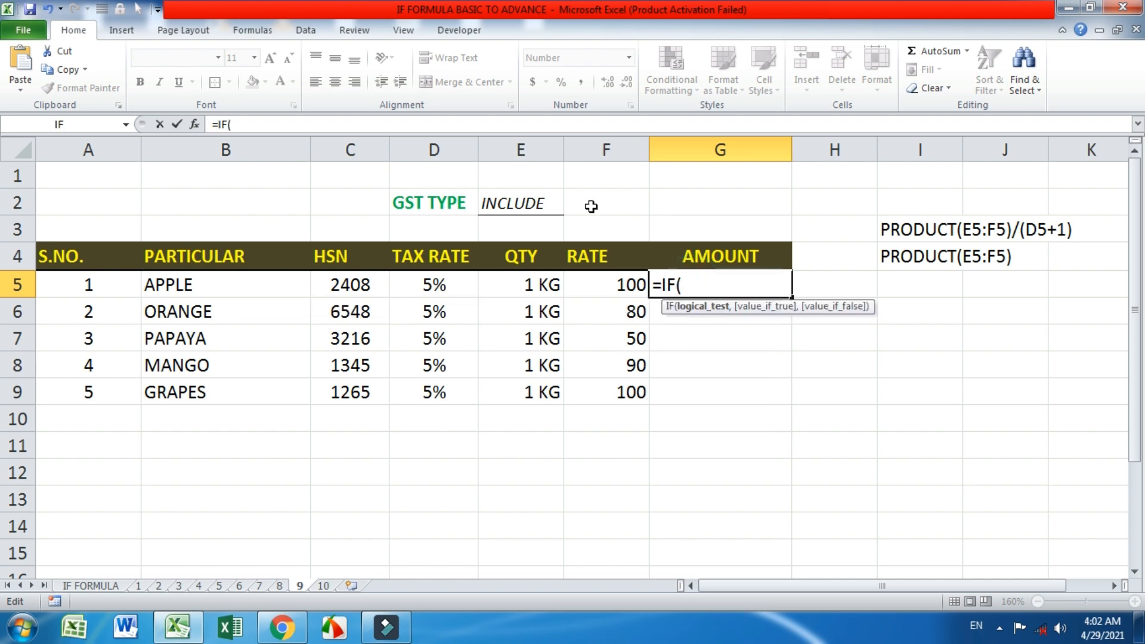
pyautogui.click(540, 203)
pyautogui.write('=')
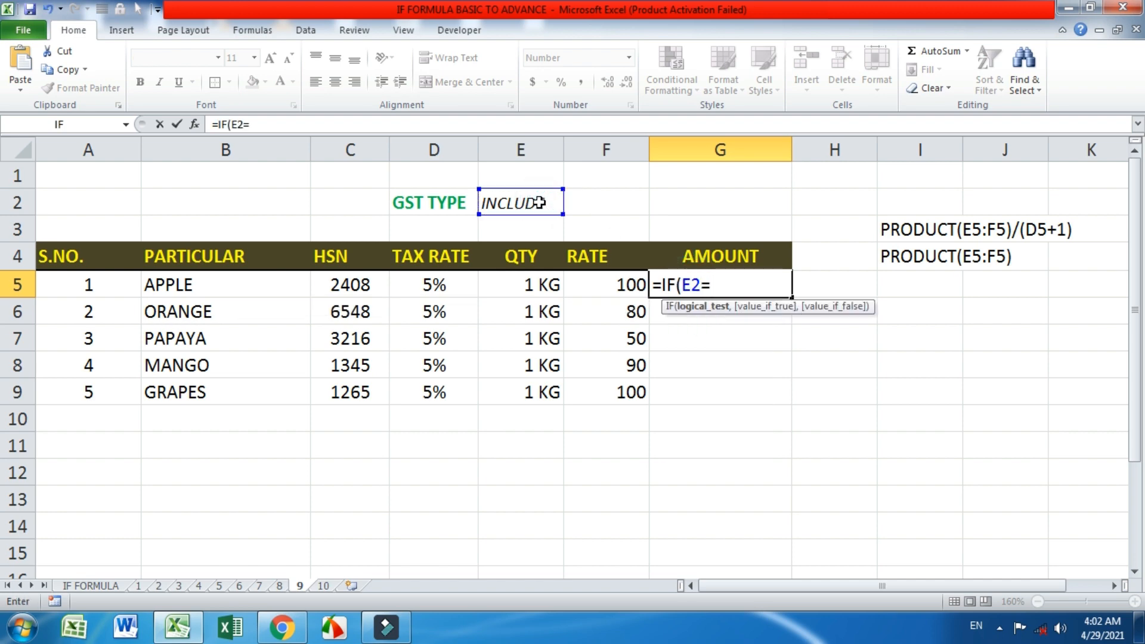
pyautogui.write('"INCLUDE",')
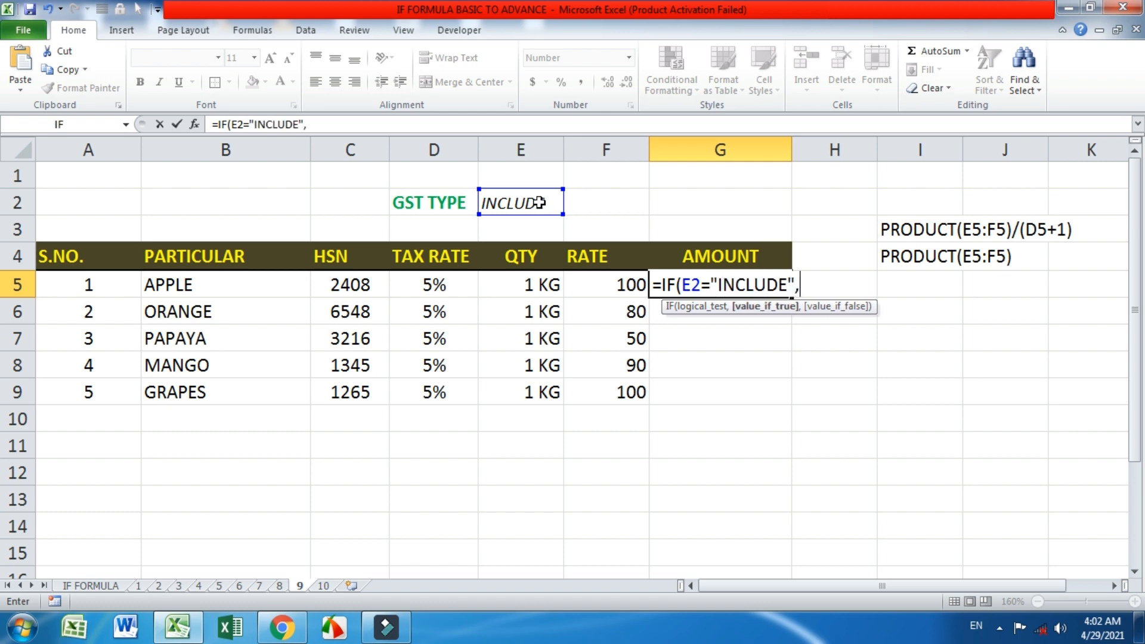
# Step: Add PRODUCT(E5:F5)/(D5+1) as the value if true in G5's IF formula
pyautogui.write('PRODUCT(')
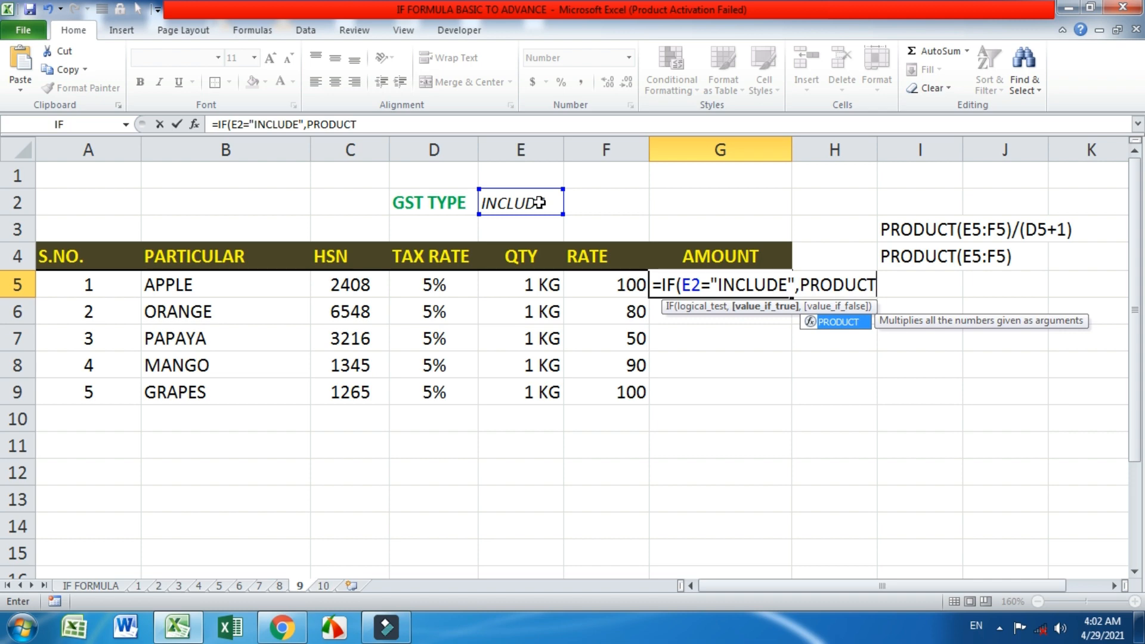
pyautogui.click(531, 285)
pyautogui.moveTo(575, 285); pyautogui.dragTo(584, 284)
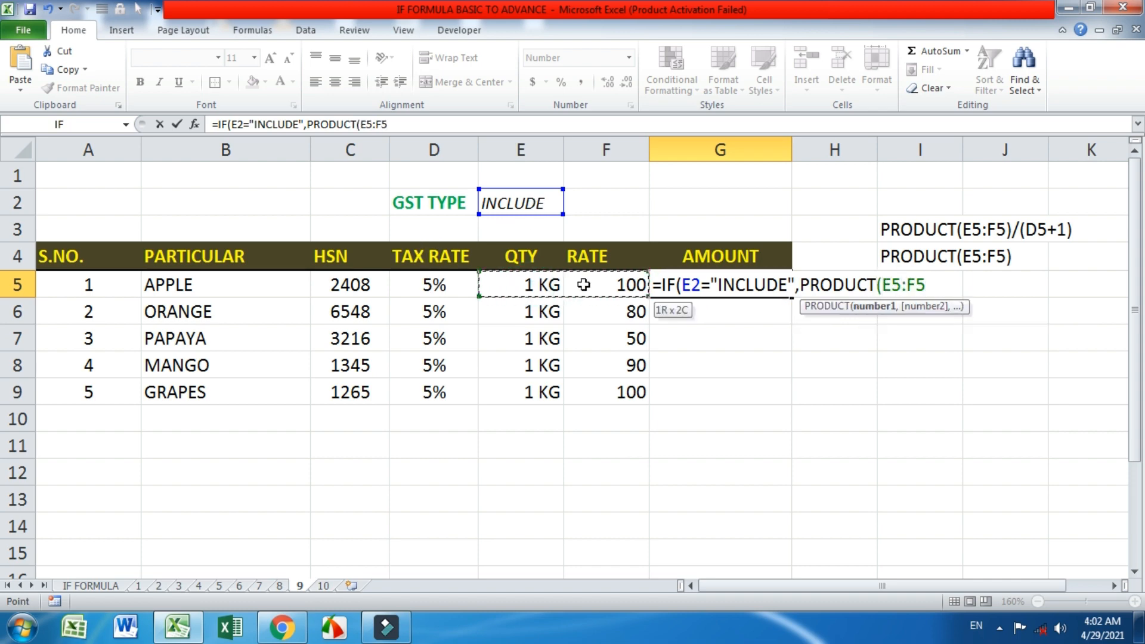
pyautogui.write(')/(')
pyautogui.click(456, 284)
pyautogui.write('+1')
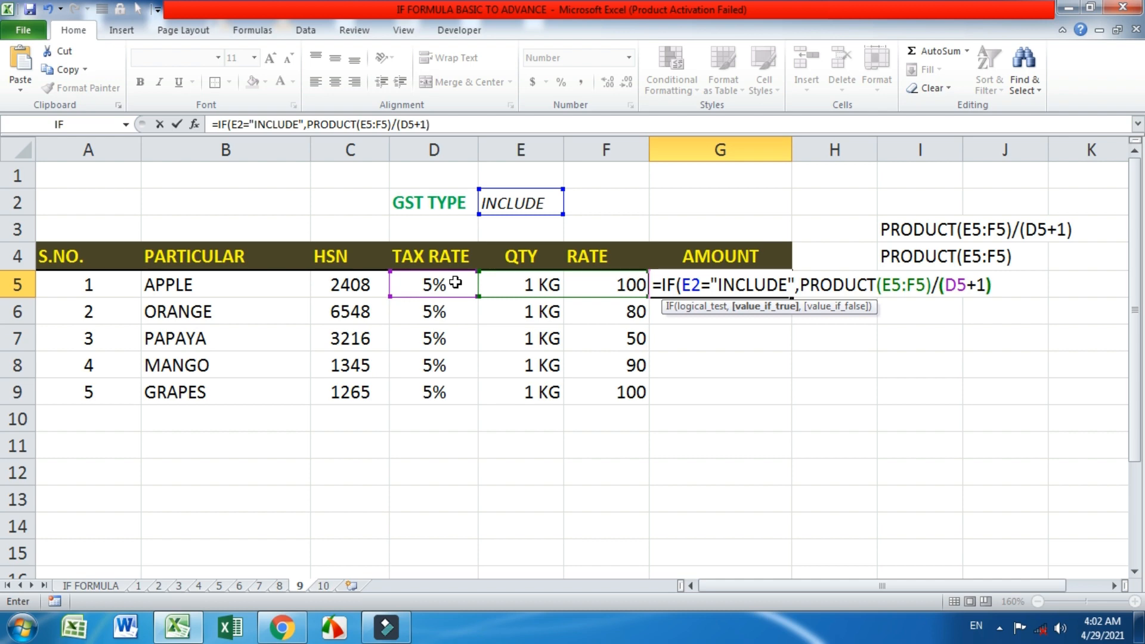
# Step: Make the E2 reference in the logical test absolute as $E$2
pyautogui.click(695, 306)
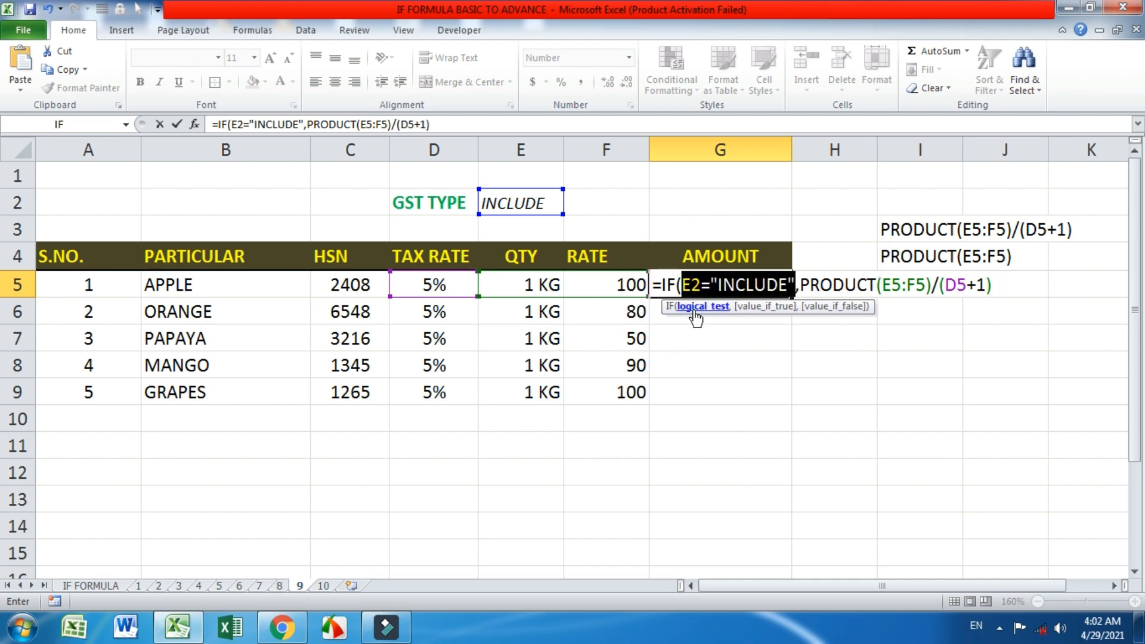
pyautogui.doubleClick(694, 285)
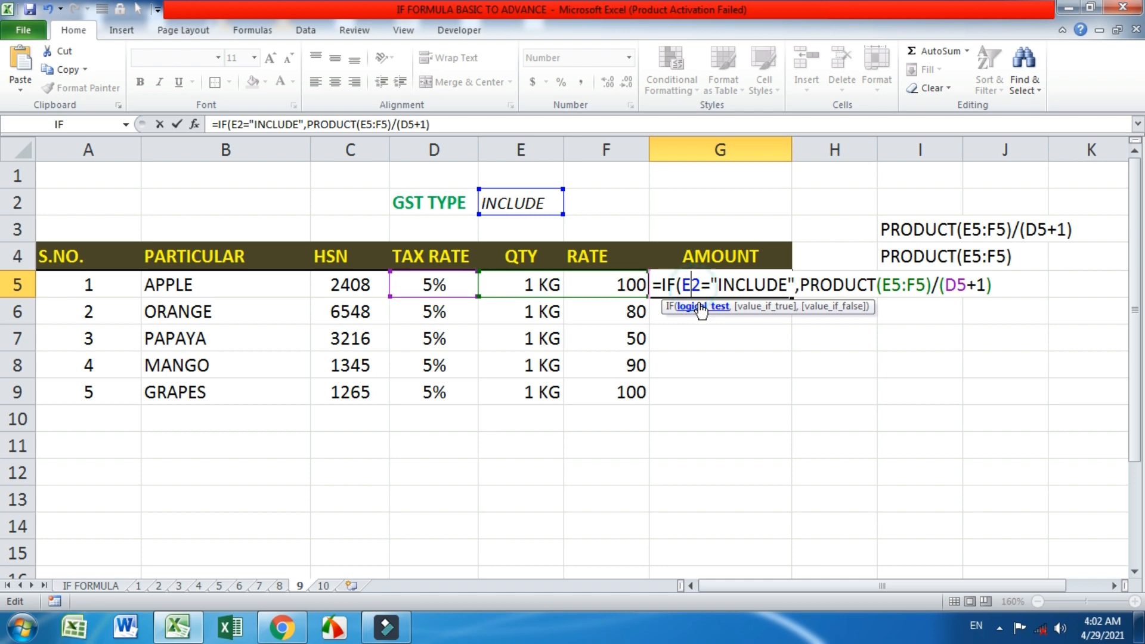
pyautogui.press('F4')
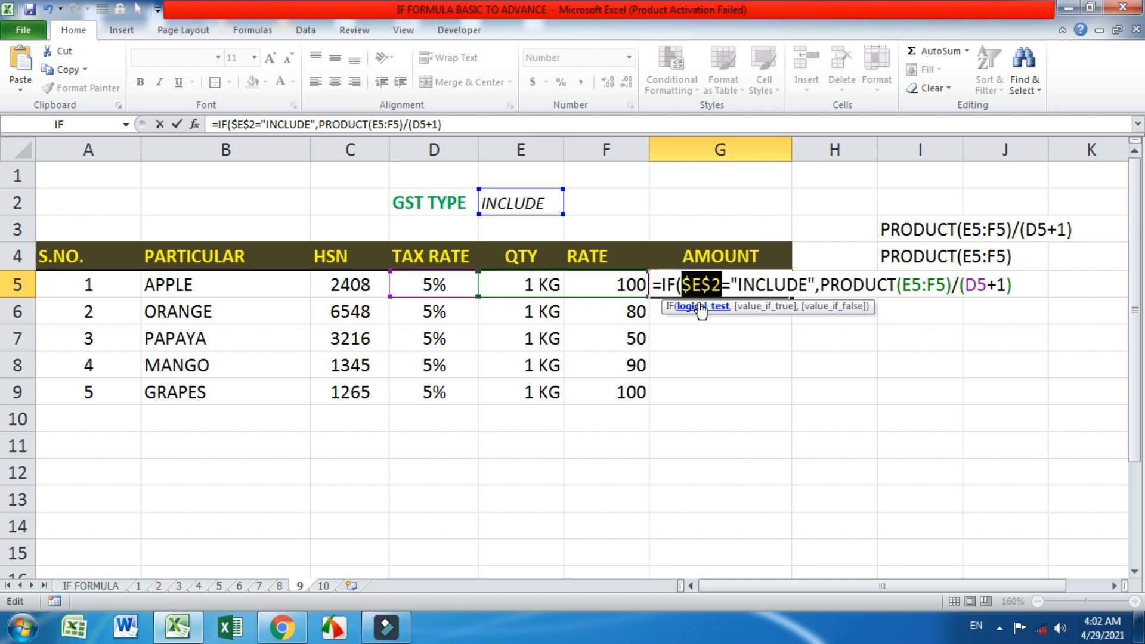
# Step: Add an empty text "" as the value if false and enter the IF formula in G5
pyautogui.click(778, 309)
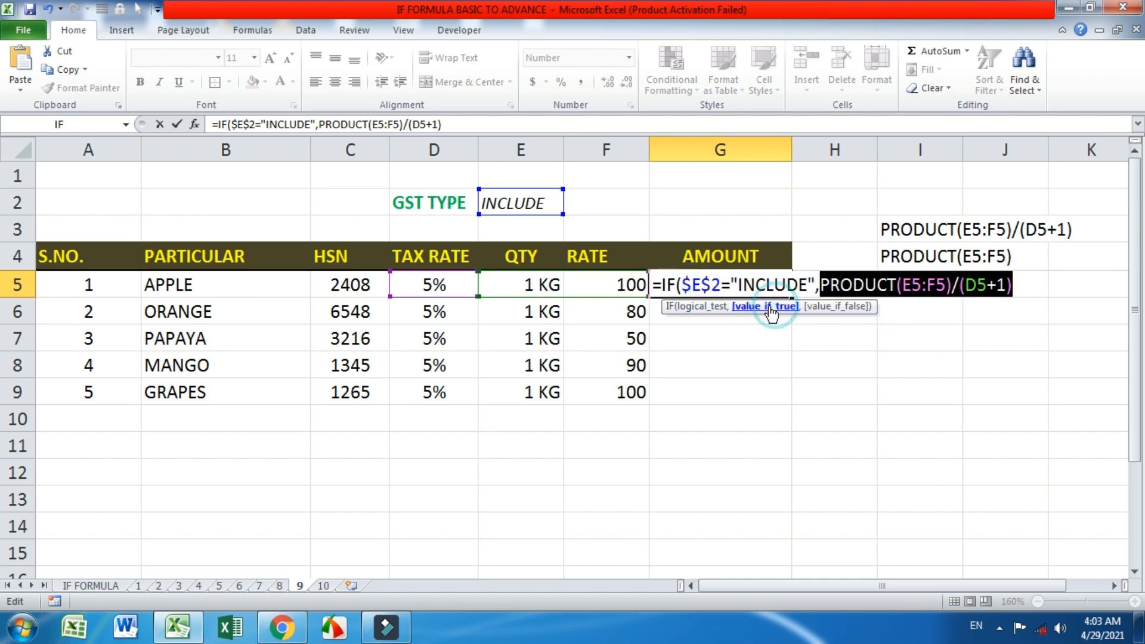
pyautogui.click(1015, 291)
pyautogui.write(',')
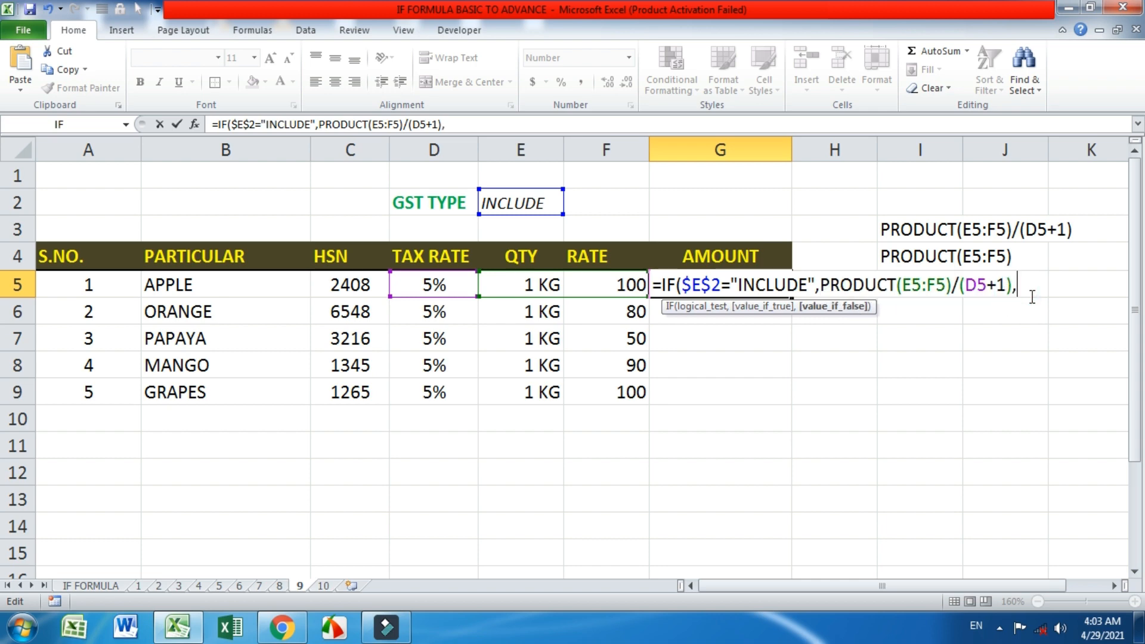
pyautogui.write('"")')
pyautogui.press('Return')
pyautogui.press('Up')
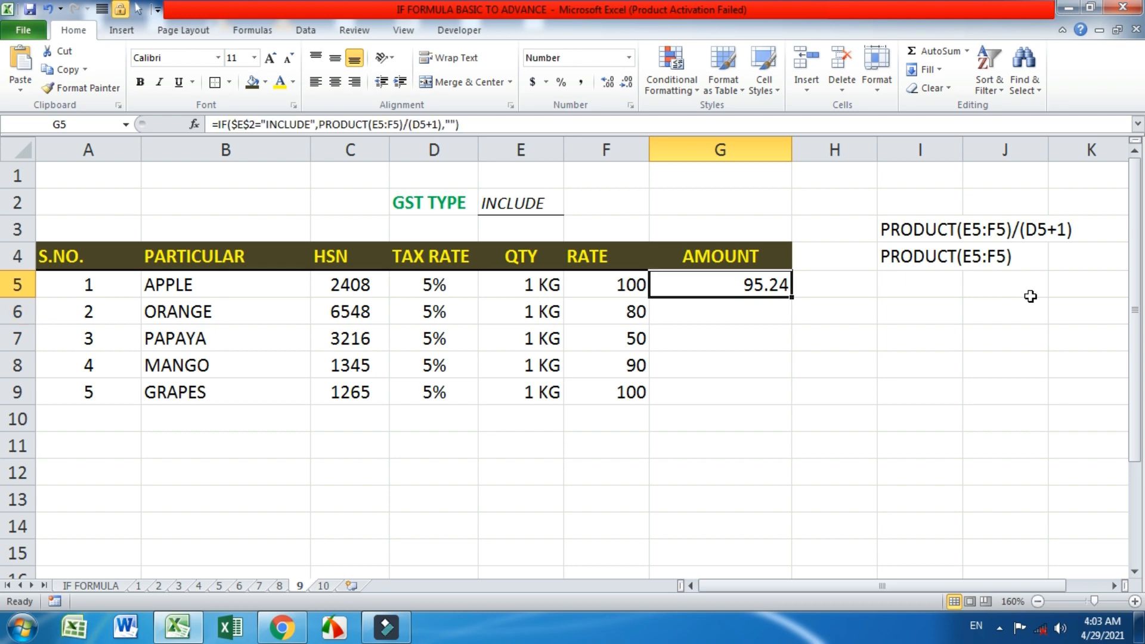
# Step: Replace the empty value if false in G5 with a nested IF testing $E$2="EXCLUDE"
pyautogui.click(446, 127)
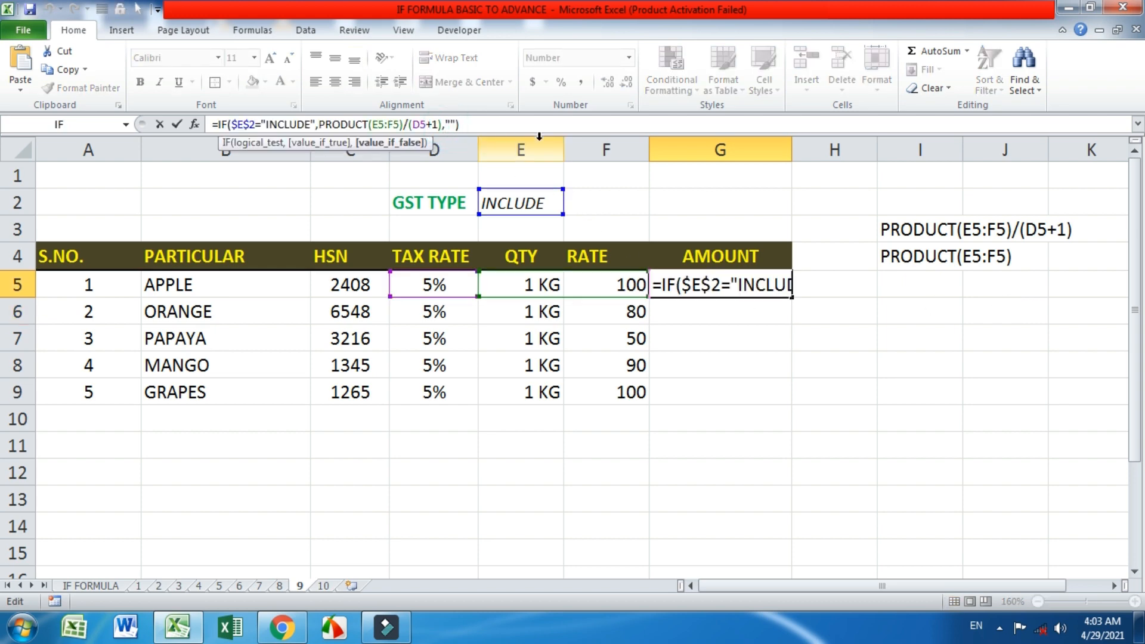
pyautogui.press('BackSpace')
pyautogui.press('BackSpace')
pyautogui.write('IF(')
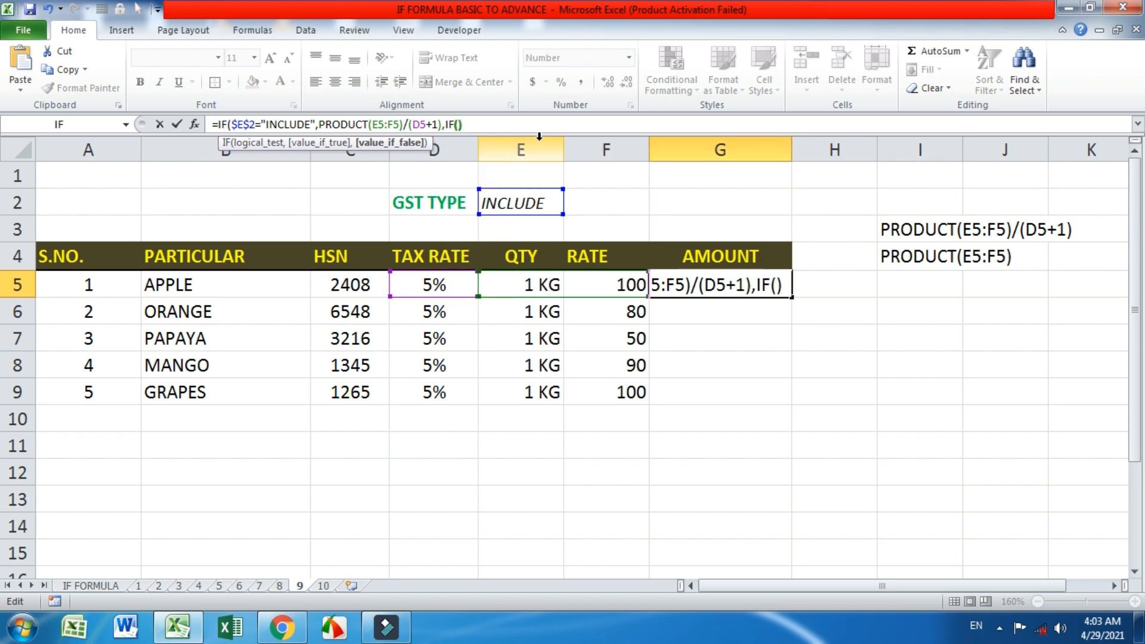
pyautogui.click(525, 203)
pyautogui.press('F4')
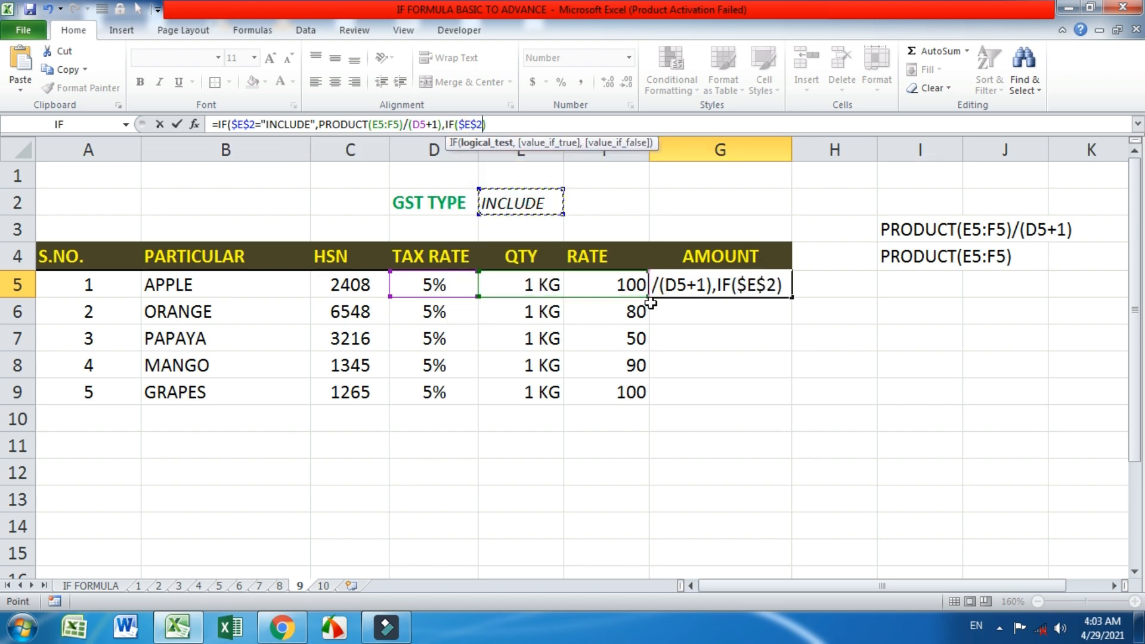
pyautogui.click(786, 284)
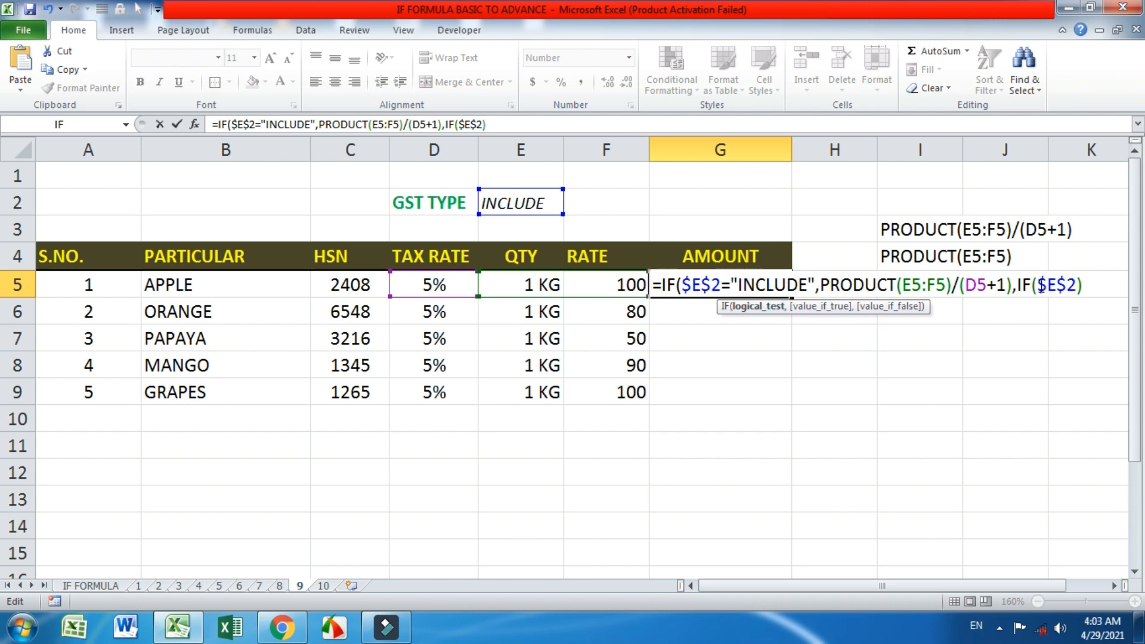
pyautogui.click(484, 125)
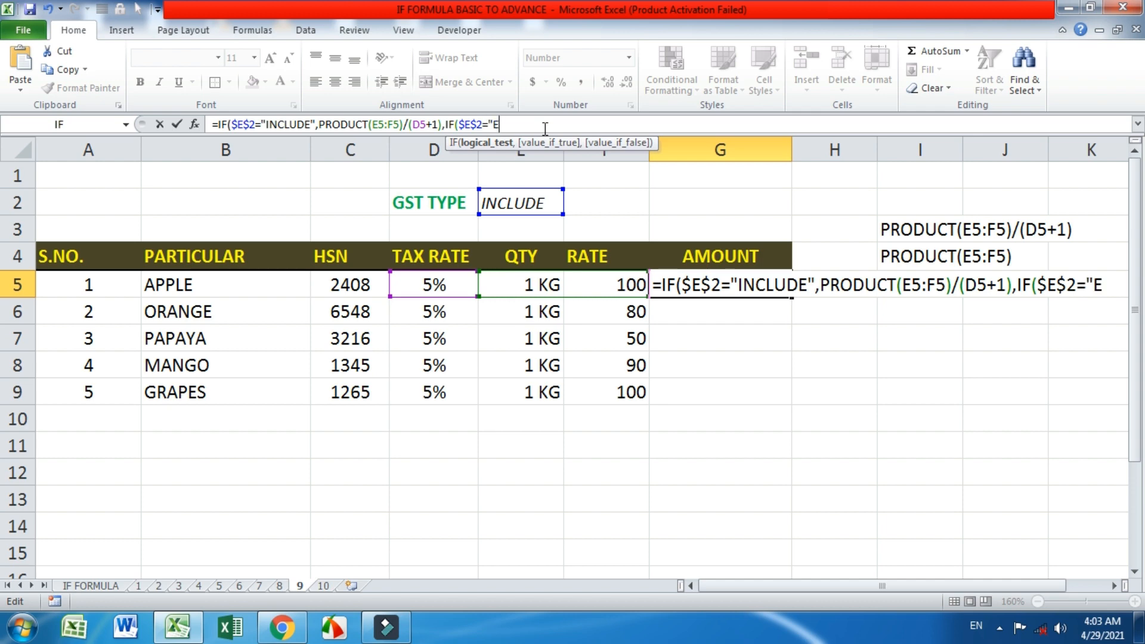
pyautogui.write('XCLUDE",')
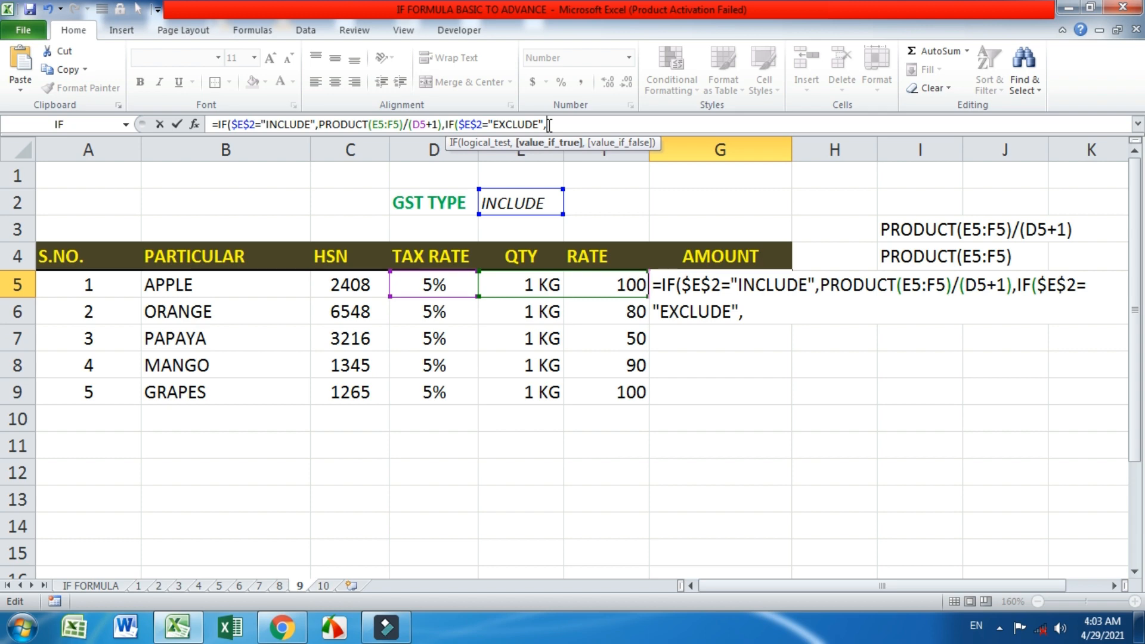
# Step: Complete the nested IF with PRODUCT(E5:F5) if true and 0 if false, and enter the formula in G5
pyautogui.write('PRODUCT(')
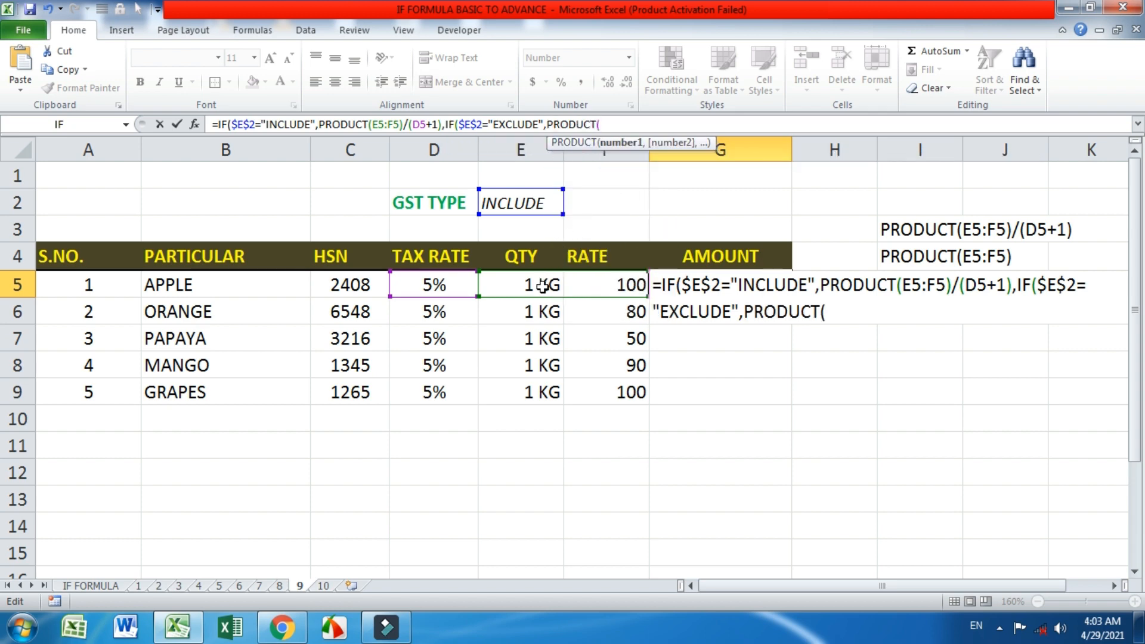
pyautogui.moveTo(542, 287); pyautogui.dragTo(593, 286)
pyautogui.write(')')
pyautogui.write(',')
pyautogui.write('00')
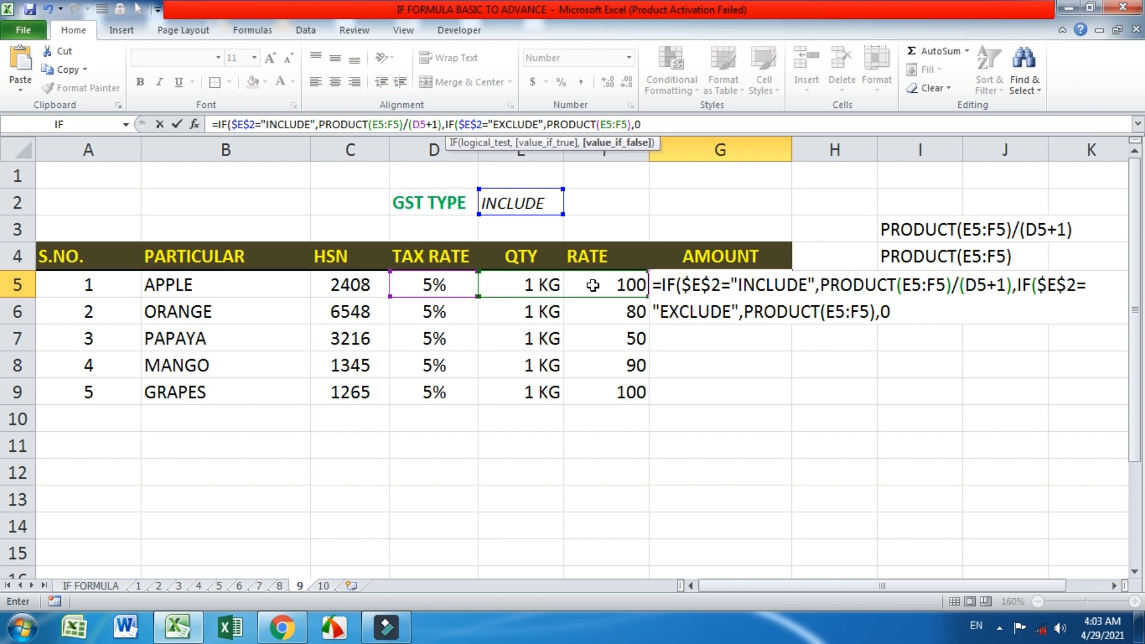
pyautogui.press('Return')
pyautogui.press('Return')
pyautogui.press('Up')
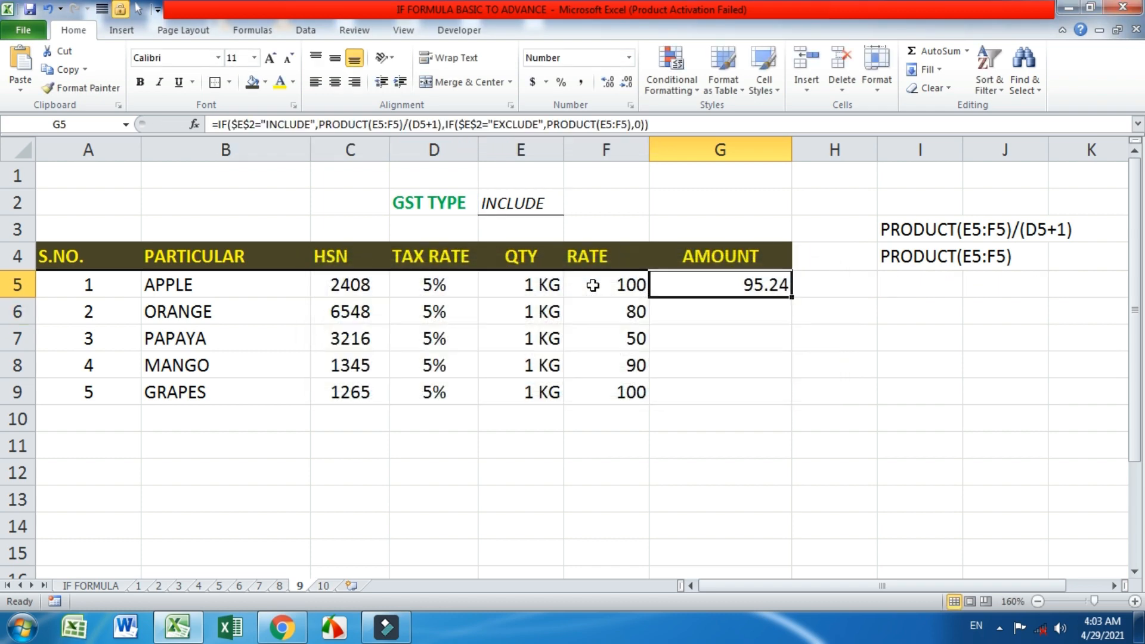
# Step: Test the amount formula by switching the GST type in E2 to EXCLUDE and back to INCLUDE
pyautogui.click(540, 210)
pyautogui.click(572, 207)
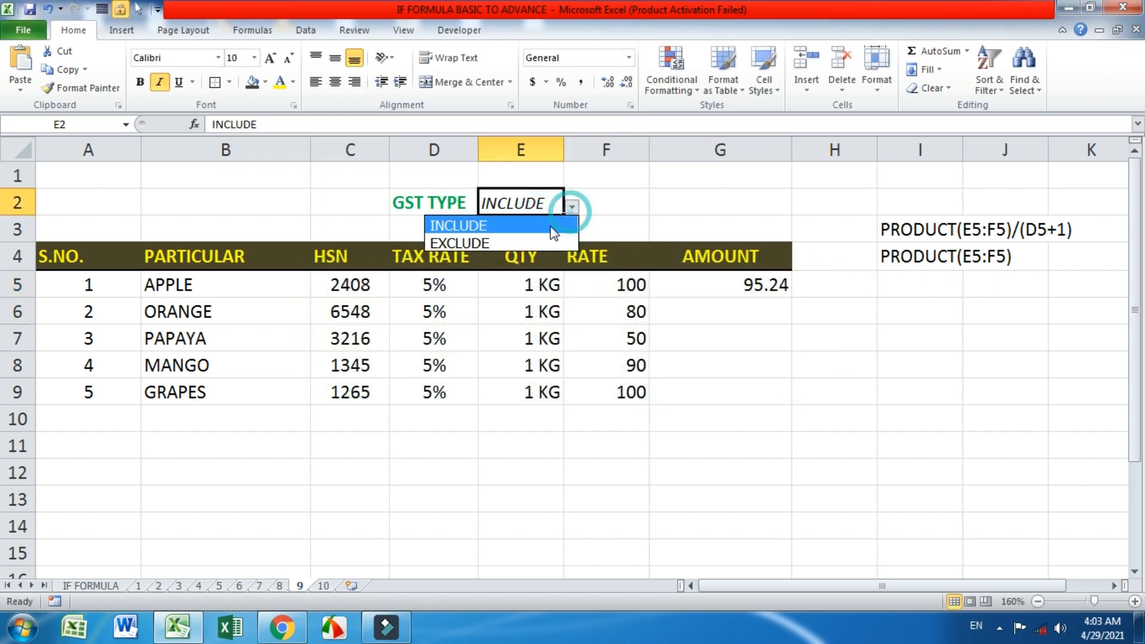
pyautogui.click(549, 238)
pyautogui.click(571, 207)
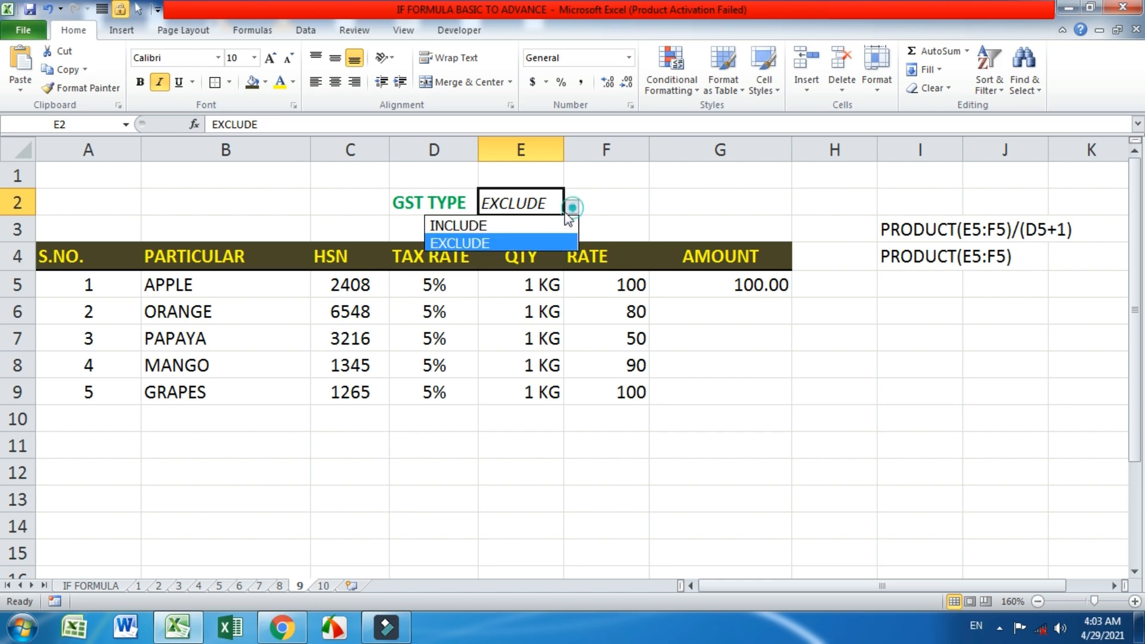
pyautogui.click(545, 227)
# Step: Fill the amount formula from G5 down through G9
pyautogui.click(749, 280)
pyautogui.moveTo(790, 296); pyautogui.dragTo(789, 403)
pyautogui.click(880, 341)
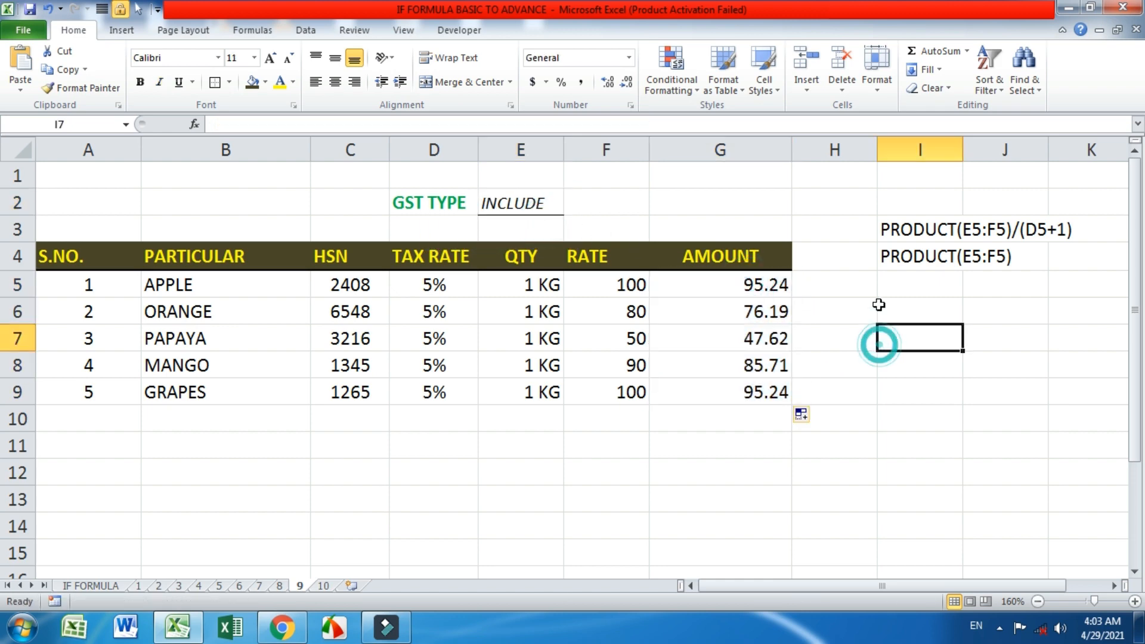
# Step: Clear the helper expressions from I3:I4 and open sheet 10
pyautogui.moveTo(913, 229); pyautogui.dragTo(913, 261)
pyautogui.press('Delete')
pyautogui.click(921, 327)
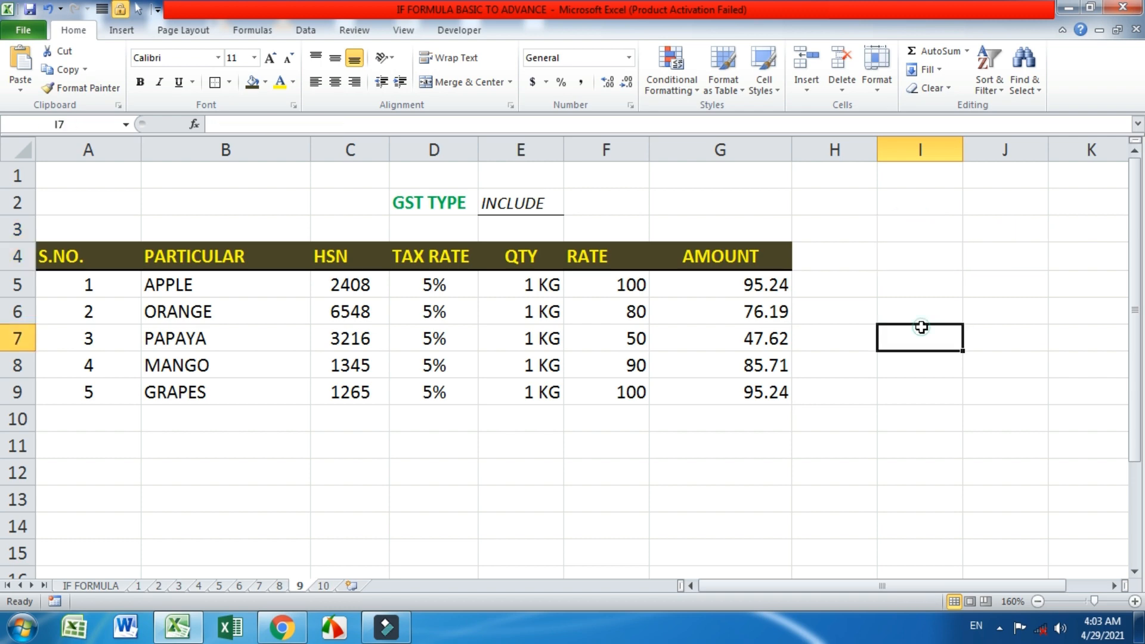
pyautogui.click(324, 587)
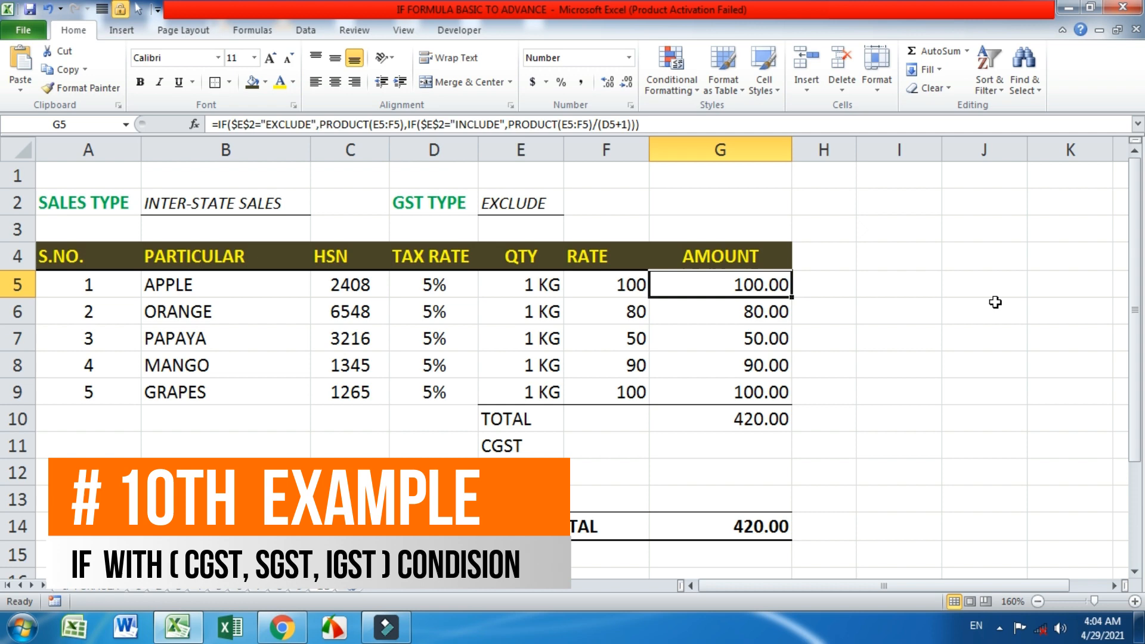
# Step: Clear the total in G10 and re-enter it as the SUM of G5:G8
pyautogui.click(770, 321)
pyautogui.click(767, 340)
pyautogui.click(766, 365)
pyautogui.click(766, 392)
pyautogui.click(764, 420)
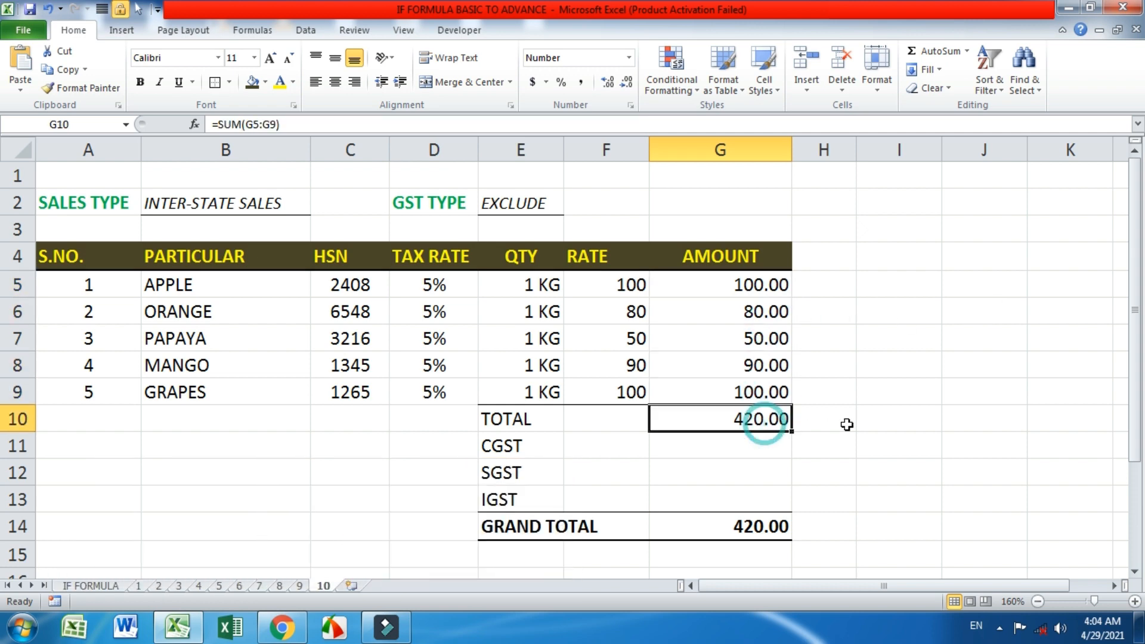
pyautogui.press('Delete')
pyautogui.write('=SUM(')
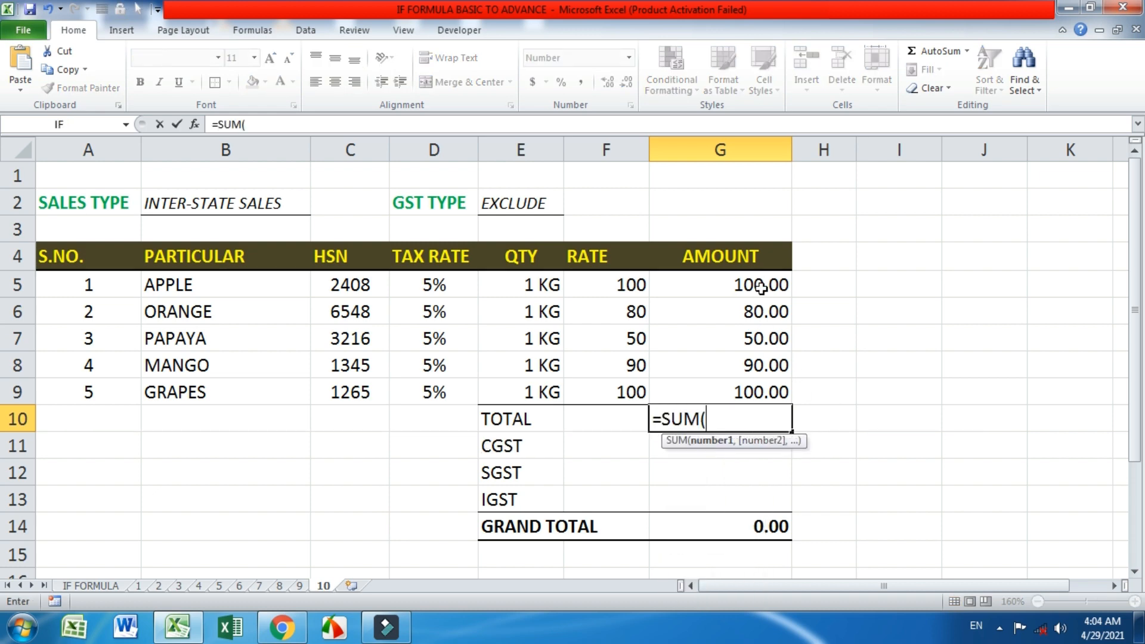
pyautogui.moveTo(753, 280); pyautogui.dragTo(757, 366)
pyautogui.press('Return')
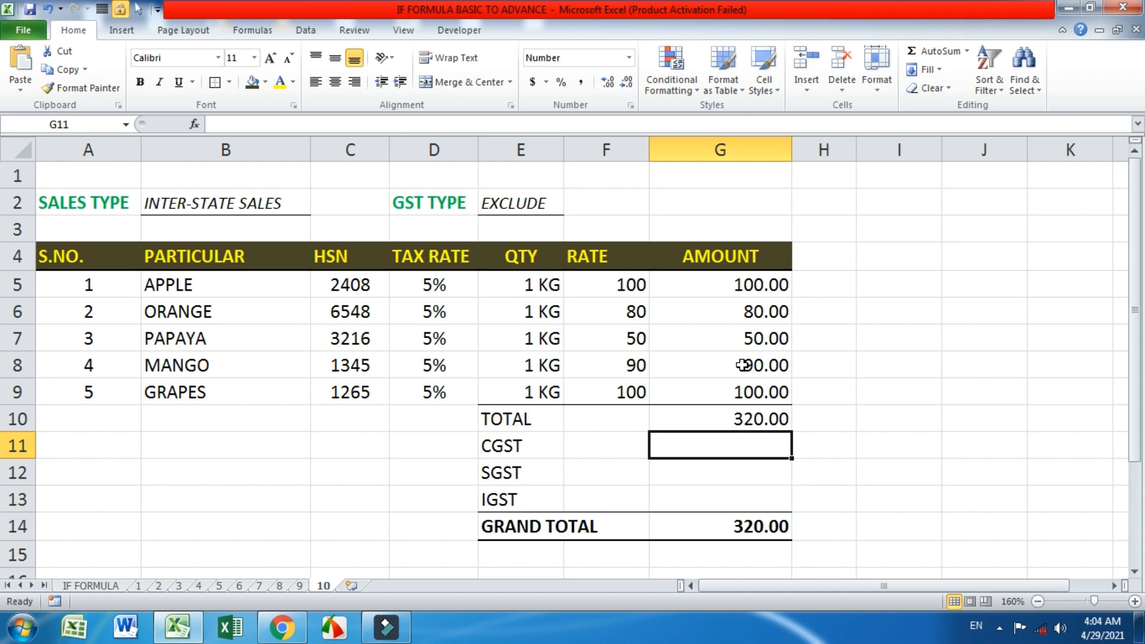
# Step: Switch the sales type in B2 to STATE SALES and back to INTER-STATE SALES
pyautogui.click(298, 207)
pyautogui.click(319, 207)
pyautogui.click(297, 224)
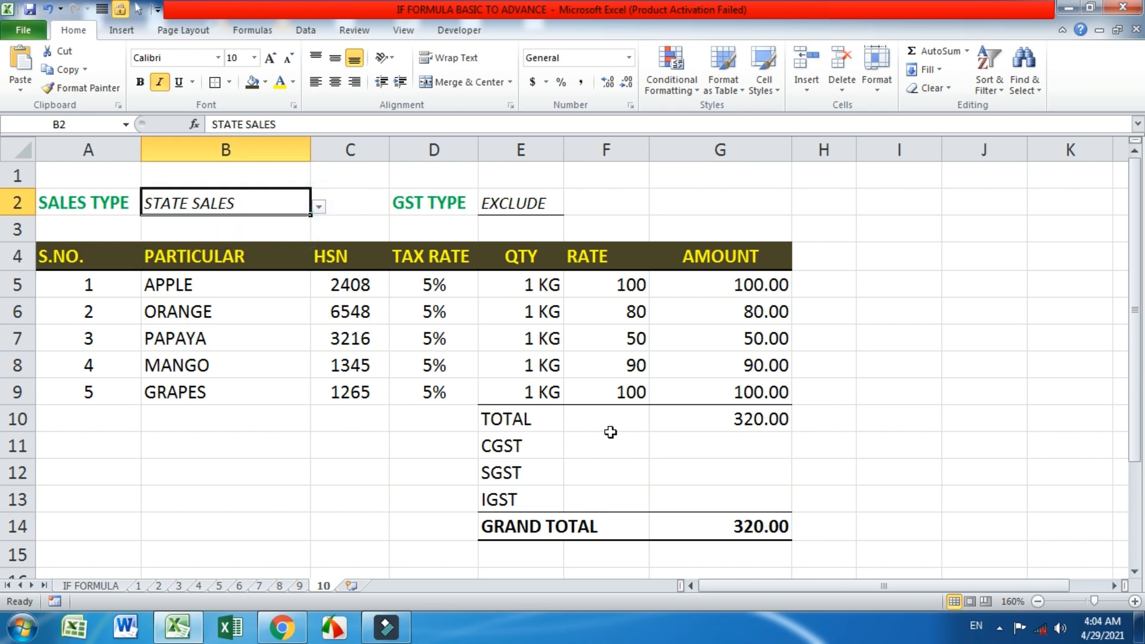
pyautogui.moveTo(701, 445); pyautogui.dragTo(576, 470)
pyautogui.click(275, 192)
pyautogui.click(324, 206)
pyautogui.click(305, 205)
pyautogui.click(320, 206)
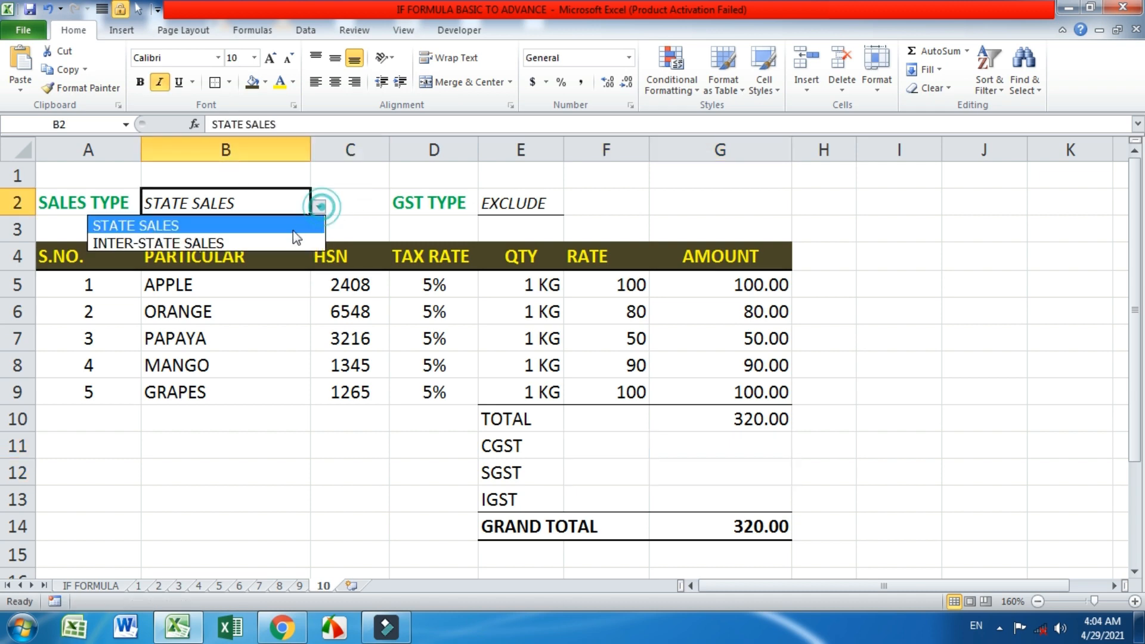
pyautogui.click(317, 244)
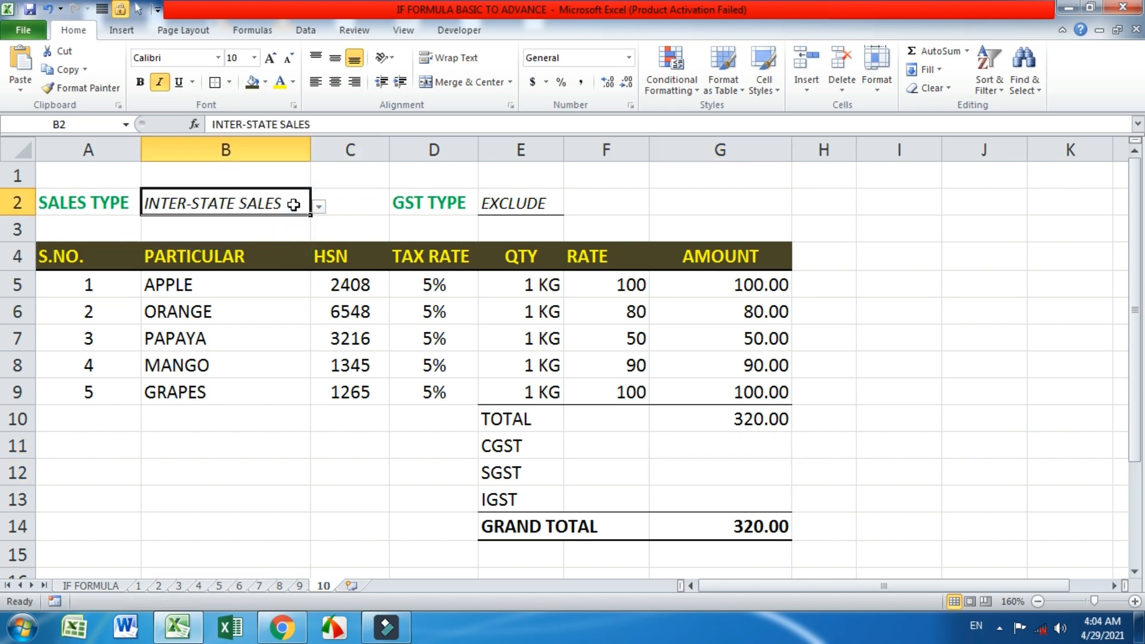
# Step: Enter =SUMPRODUCT(D5:D9,E5:E9,F5:F9) in the CGST cell G11
pyautogui.click(692, 446)
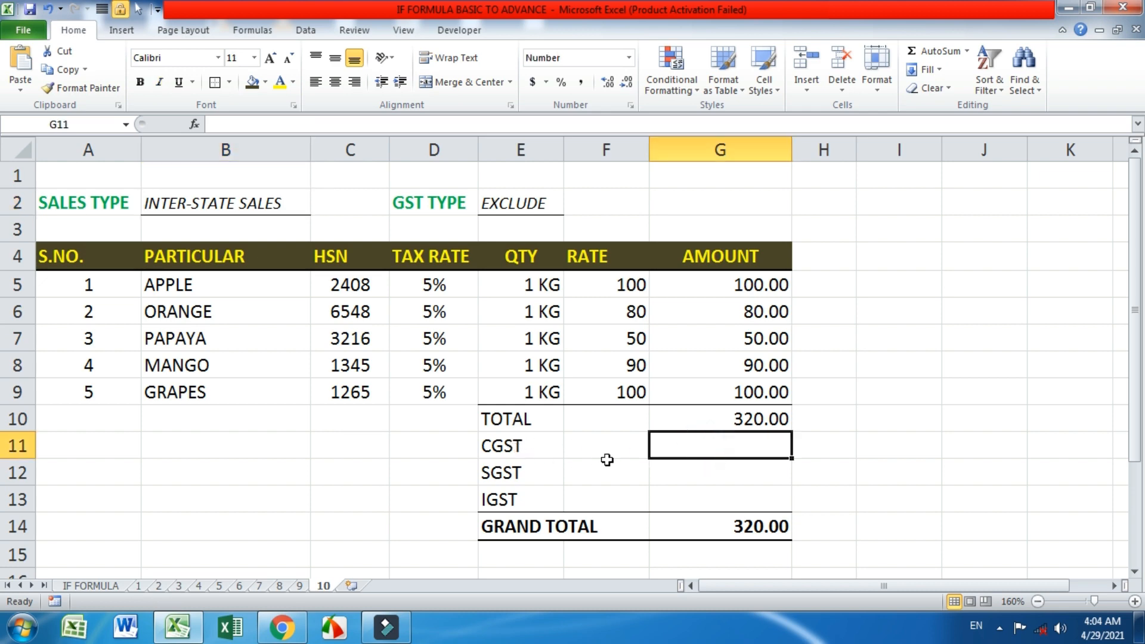
pyautogui.write('=')
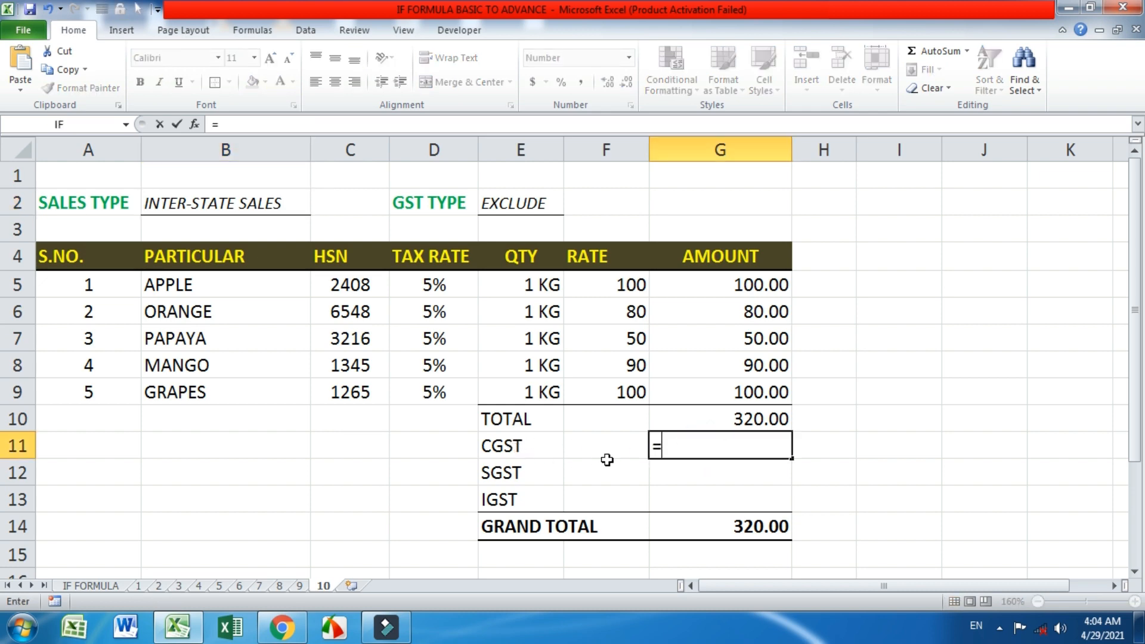
pyautogui.write('S')
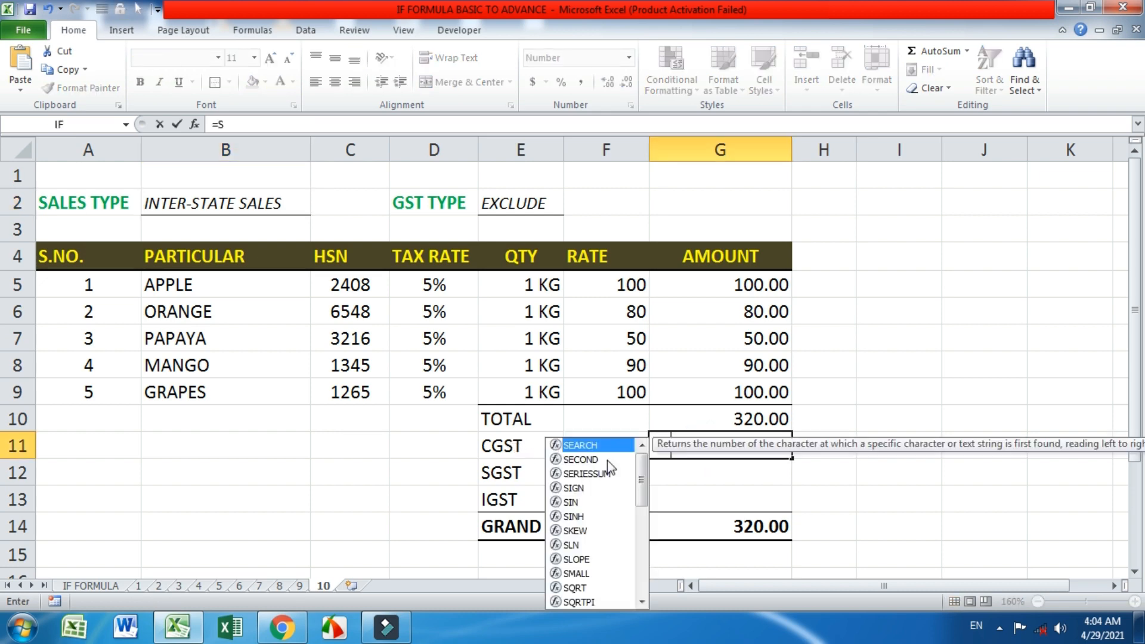
pyautogui.write('UMPRO')
pyautogui.press('Tab')
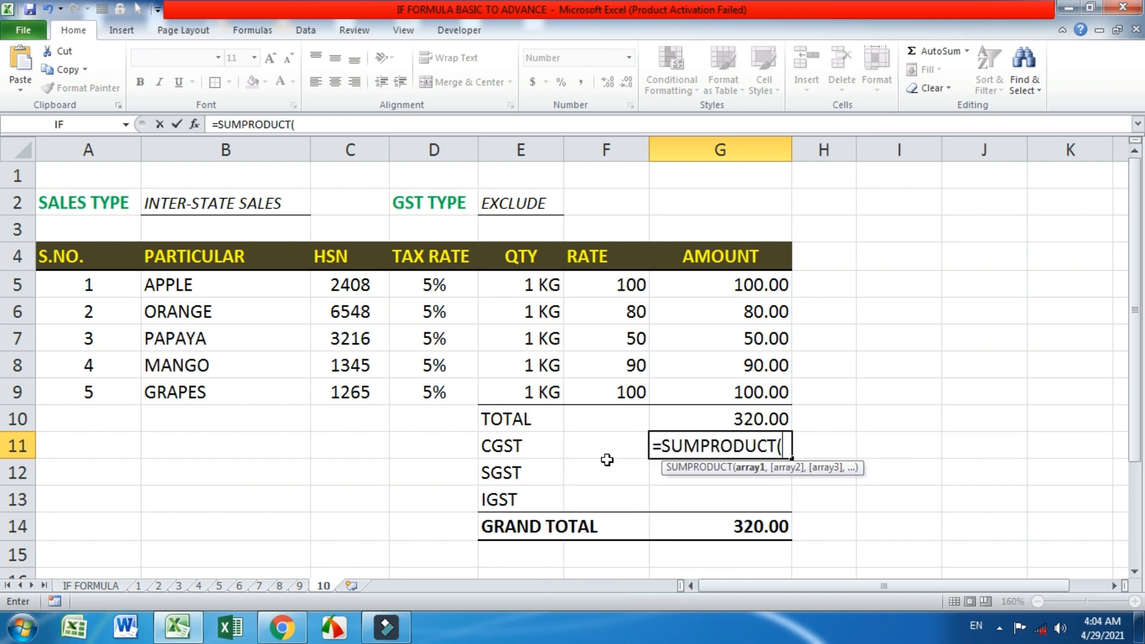
pyautogui.moveTo(433, 286); pyautogui.dragTo(434, 386)
pyautogui.write(',')
pyautogui.moveTo(519, 294); pyautogui.dragTo(522, 388)
pyautogui.write(',')
pyautogui.moveTo(605, 291); pyautogui.dragTo(606, 391)
pyautogui.press('Return')
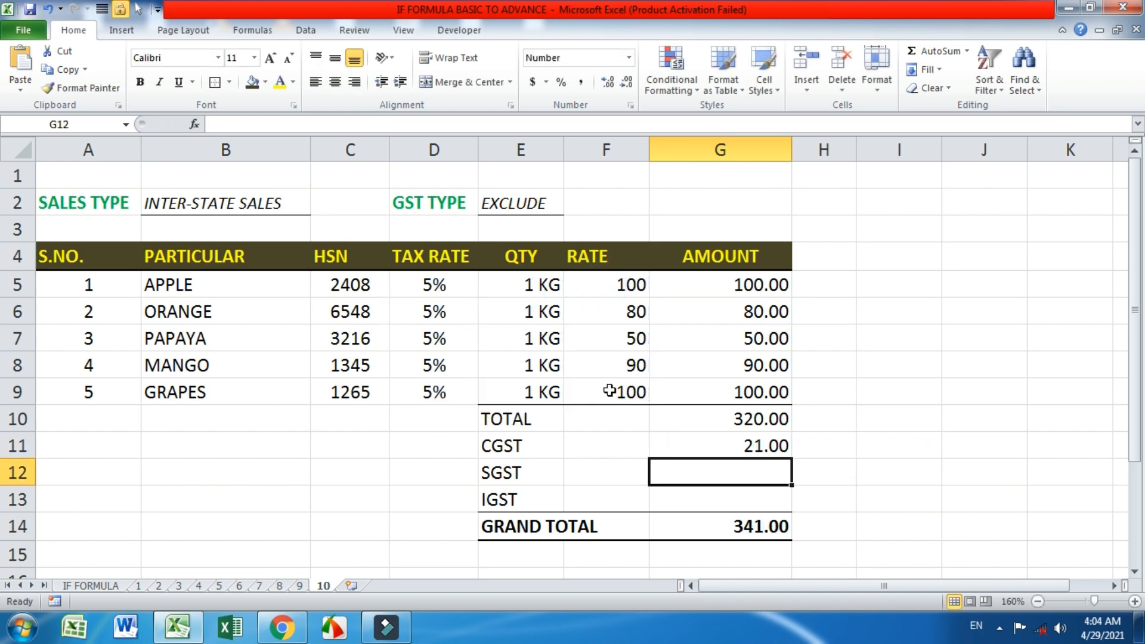
# Step: Move the SUMPRODUCT expression from G11 to I4 as helper text without the equals sign, and narrow column H
pyautogui.click(750, 442)
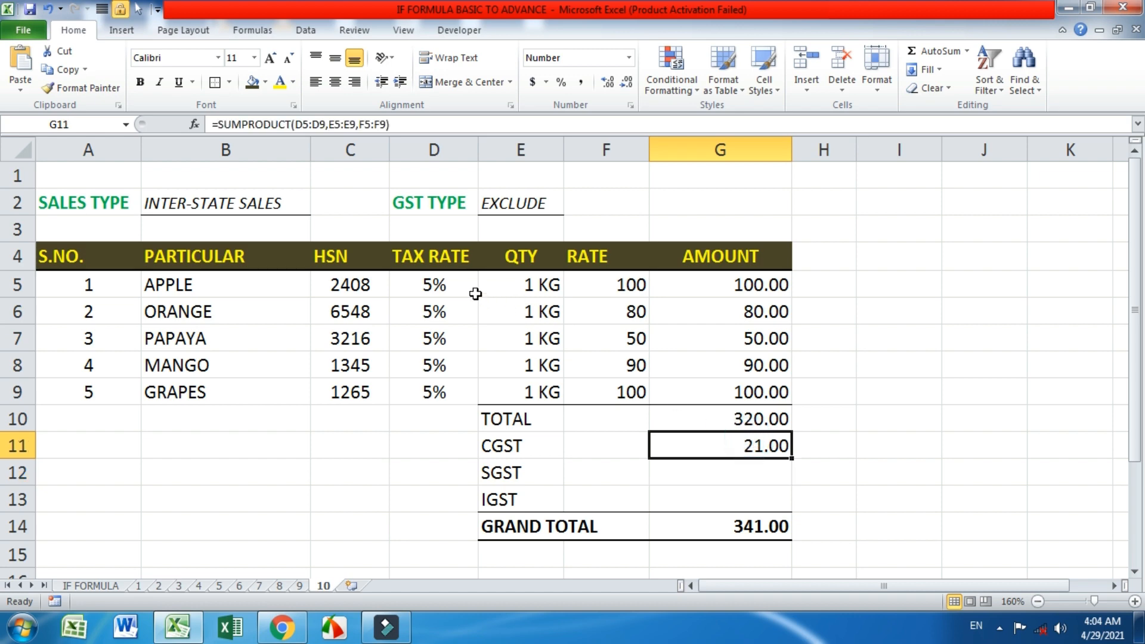
pyautogui.doubleClick(748, 452)
pyautogui.moveTo(663, 448); pyautogui.dragTo(977, 447)
pyautogui.hotkey('ctrl', 'c')
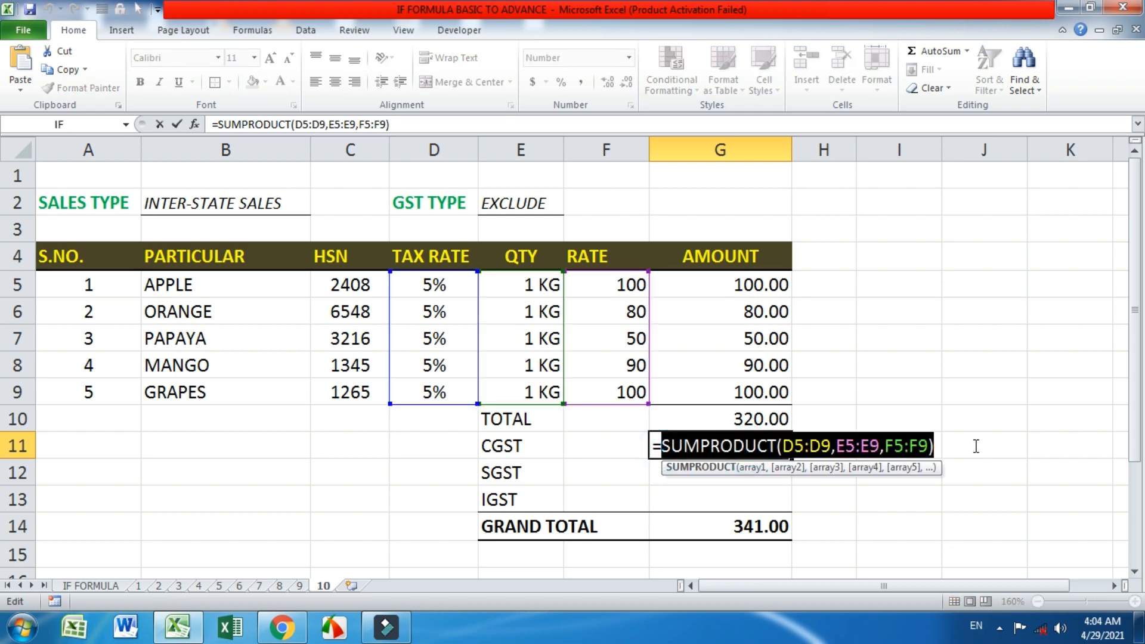
pyautogui.press('Delete')
pyautogui.press('Return')
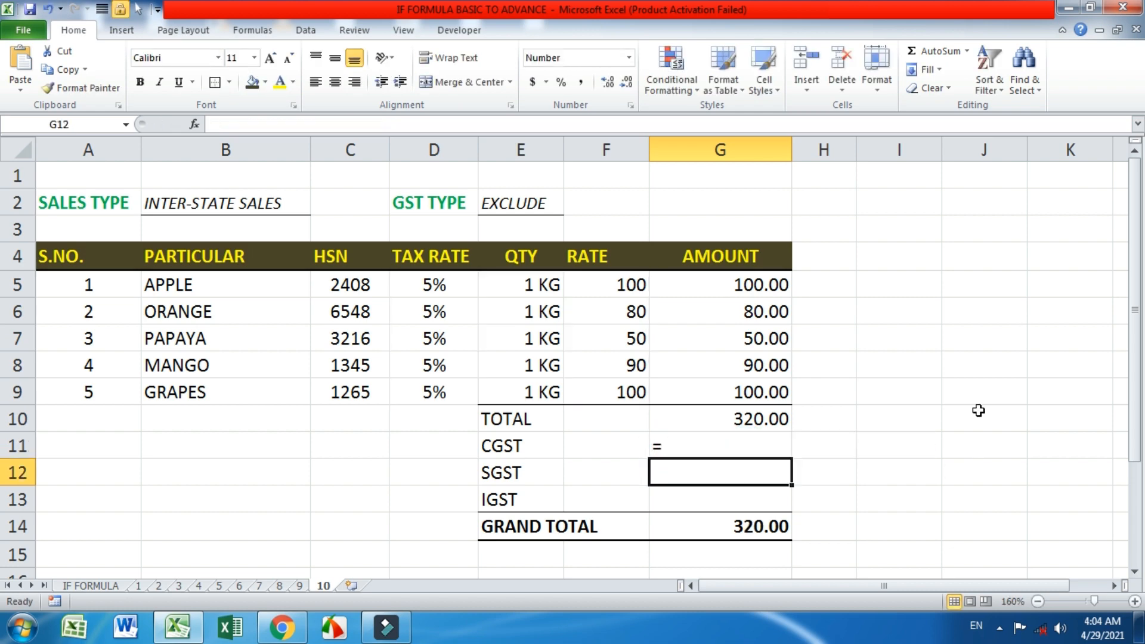
pyautogui.click(949, 263)
pyautogui.doubleClick(900, 264)
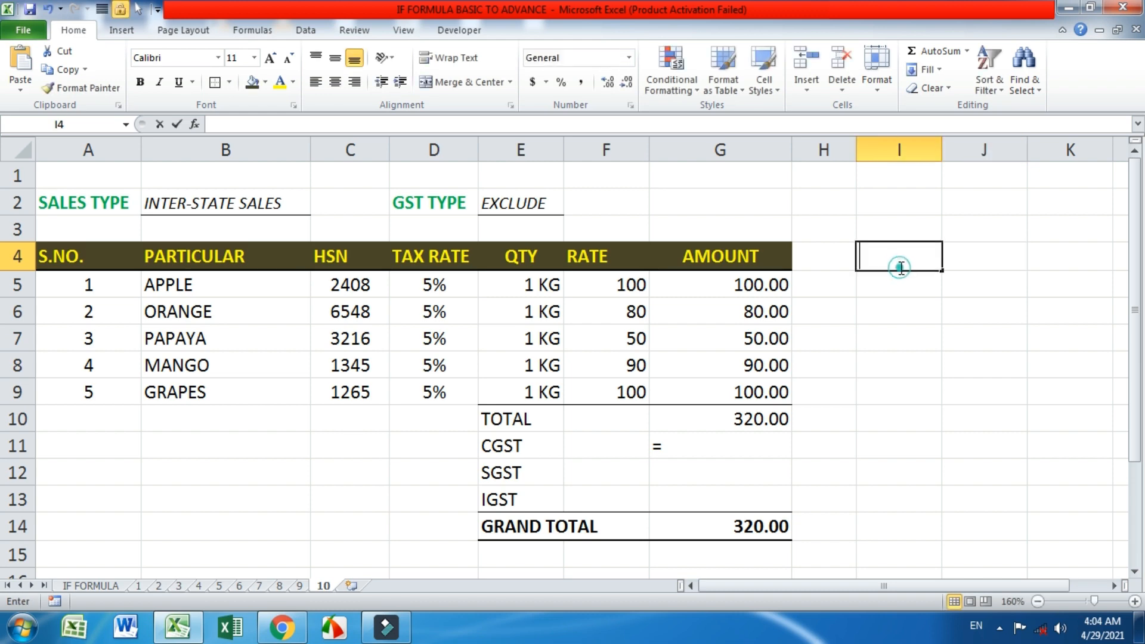
pyautogui.hotkey('ctrl', 'v')
pyautogui.press('Return')
pyautogui.moveTo(850, 148); pyautogui.dragTo(826, 148)
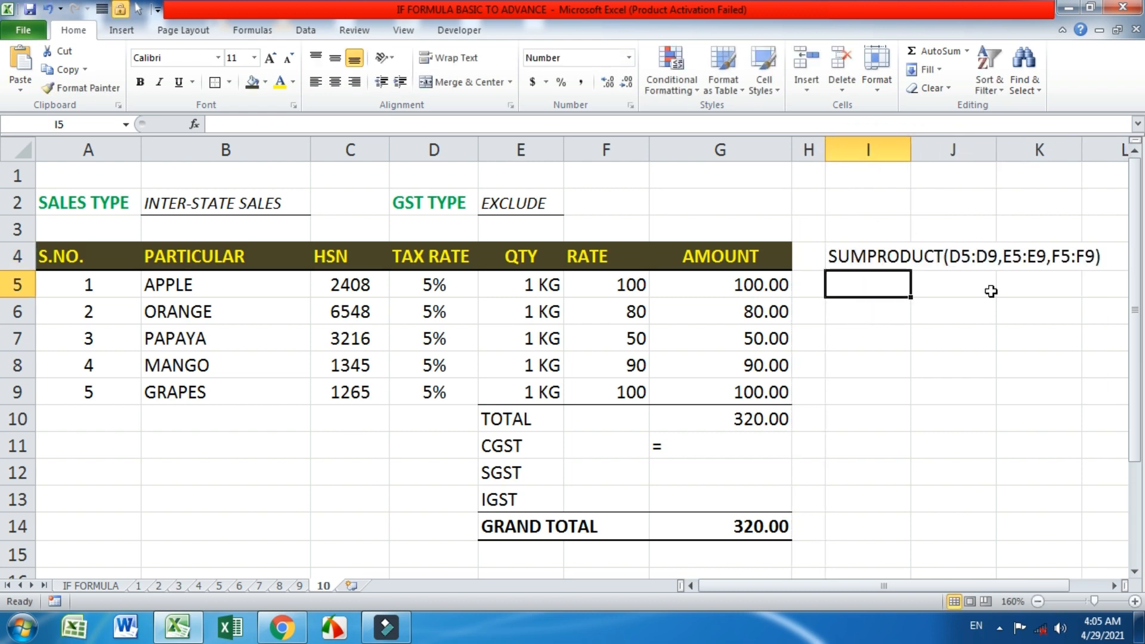
# Step: Start an IF formula in G11 with the logical test B2="INTER-STATE SALES"
pyautogui.click(705, 441)
pyautogui.write('=')
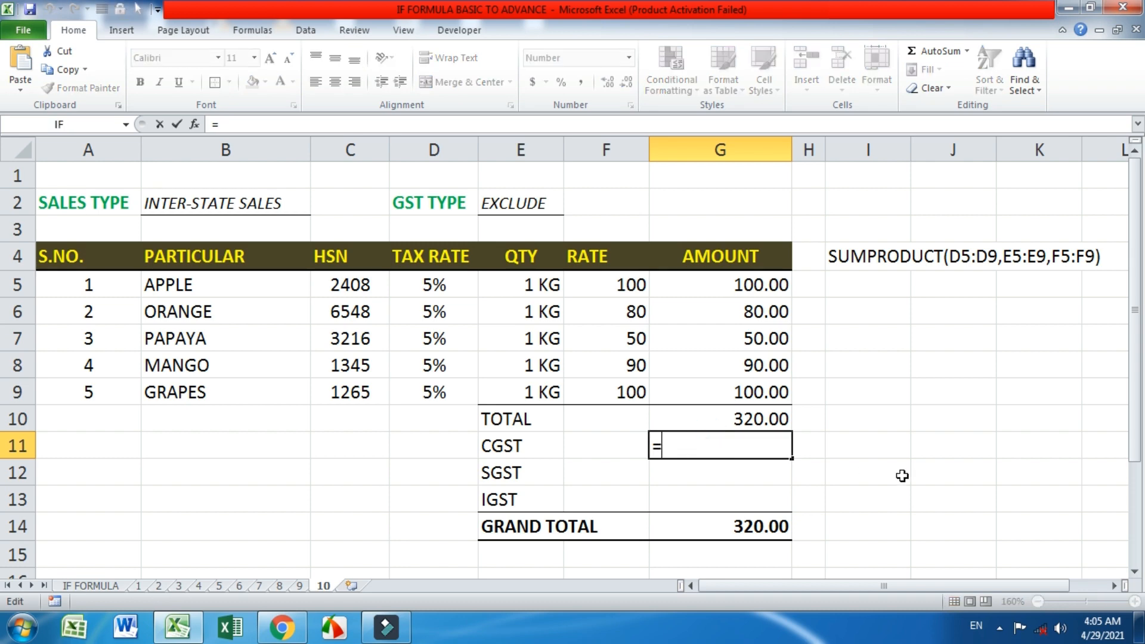
pyautogui.write('IF(')
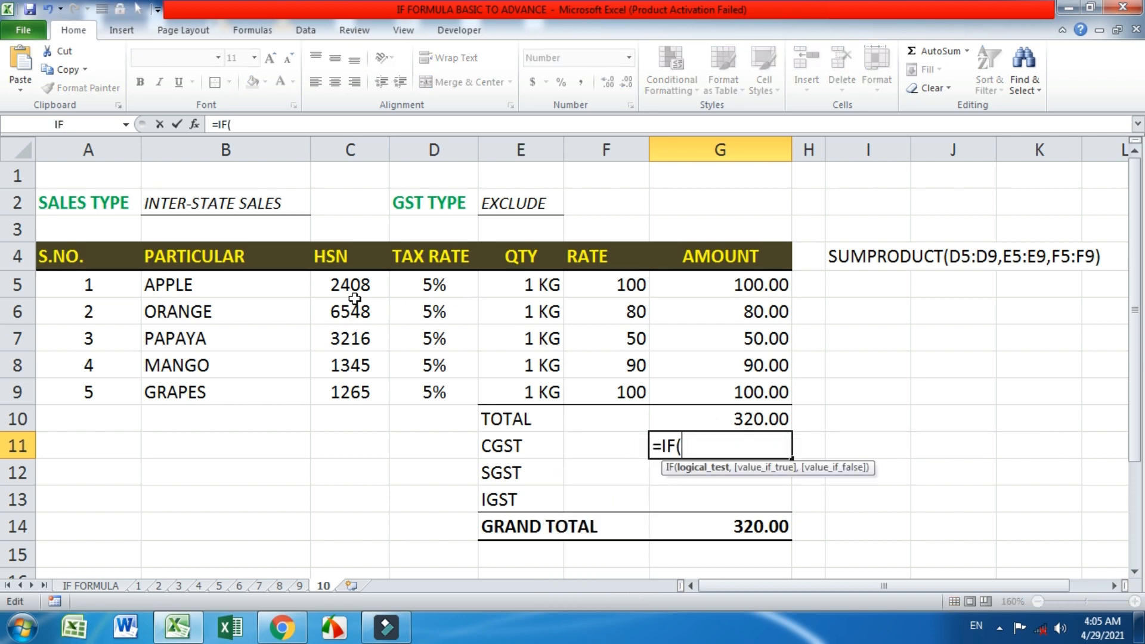
pyautogui.click(276, 208)
pyautogui.write('=')
pyautogui.write('"INTER=')
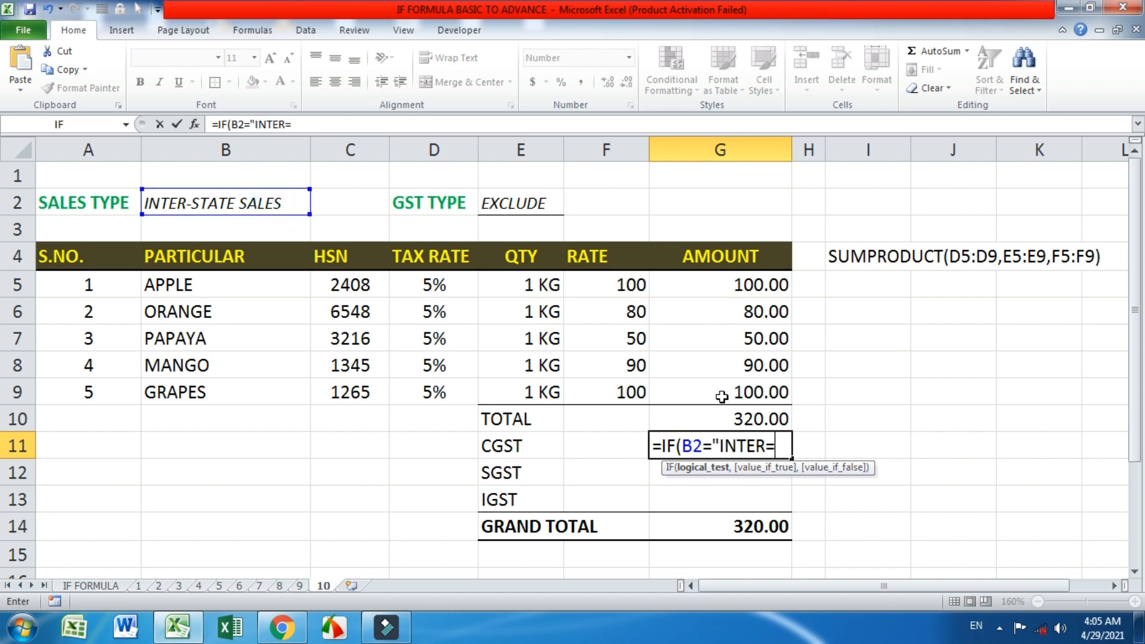
pyautogui.press('BackSpace')
pyautogui.write('-STATE')
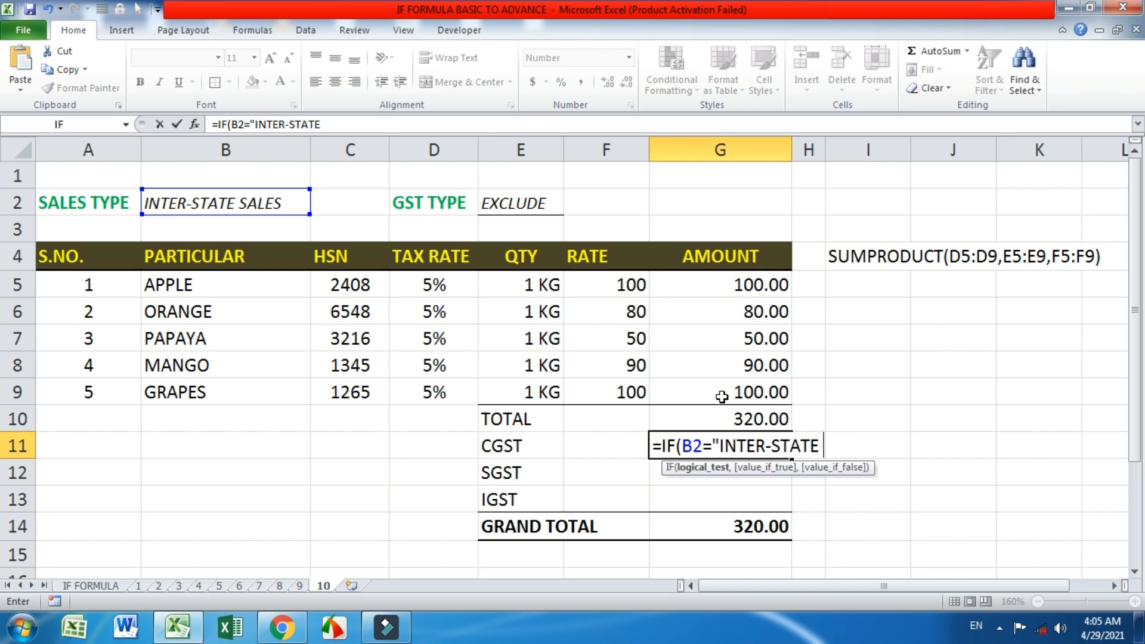
pyautogui.write(' SALES",')
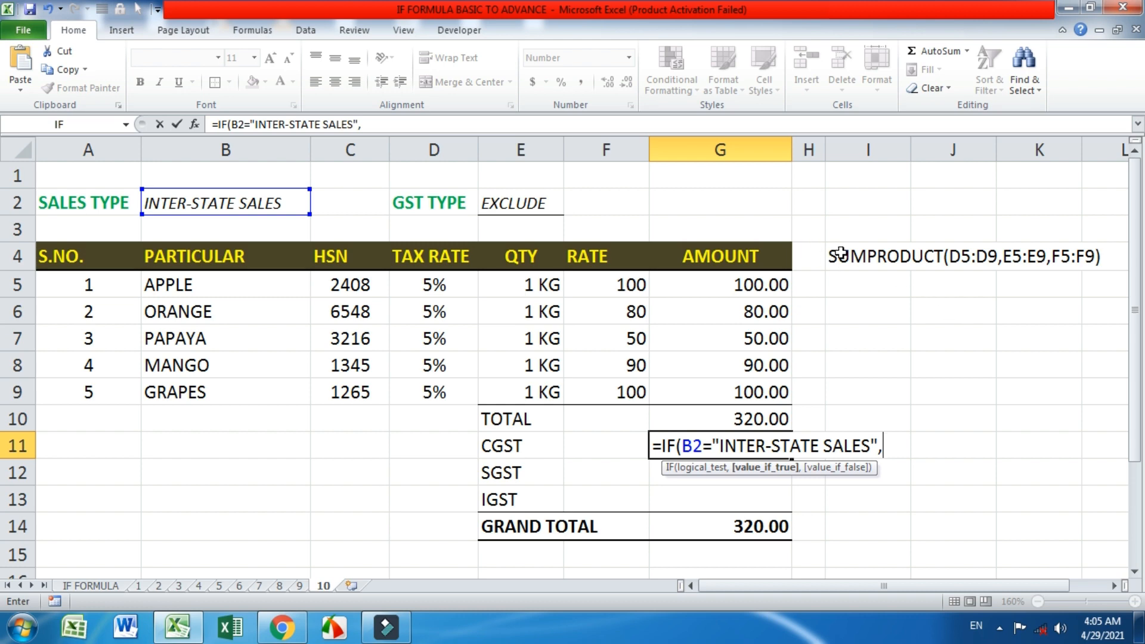
# Step: Complete the IF in G11 with SUMPRODUCT(D5:D9,E5:E9,F5:F9) if true and 0 if false, and enter the formula
pyautogui.hotkey('ctrl', 'v')
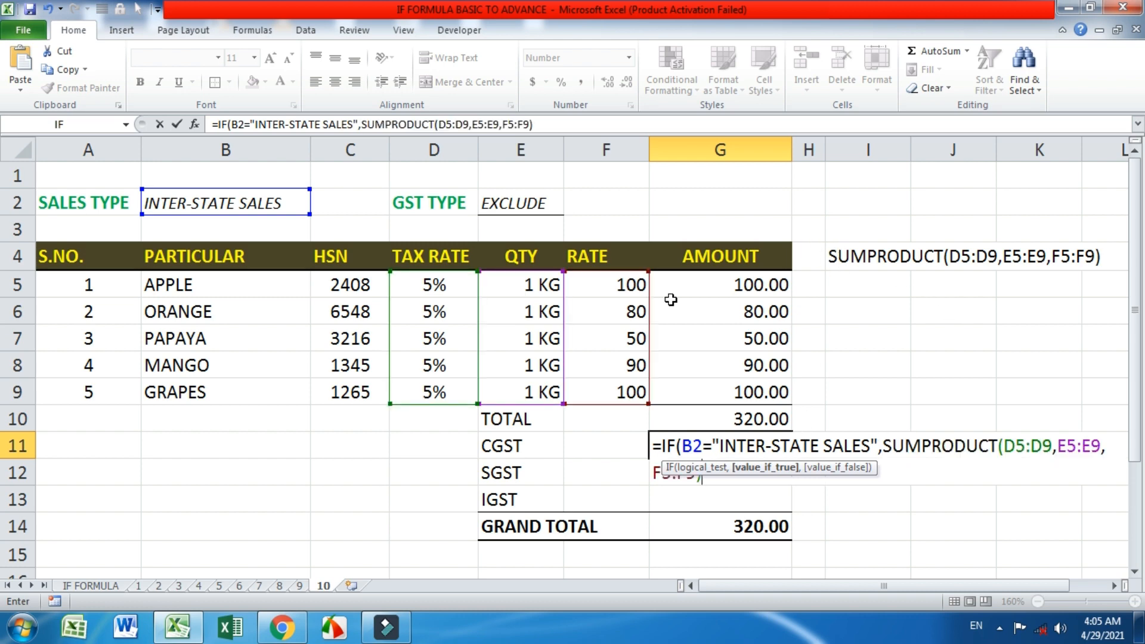
pyautogui.click(570, 127)
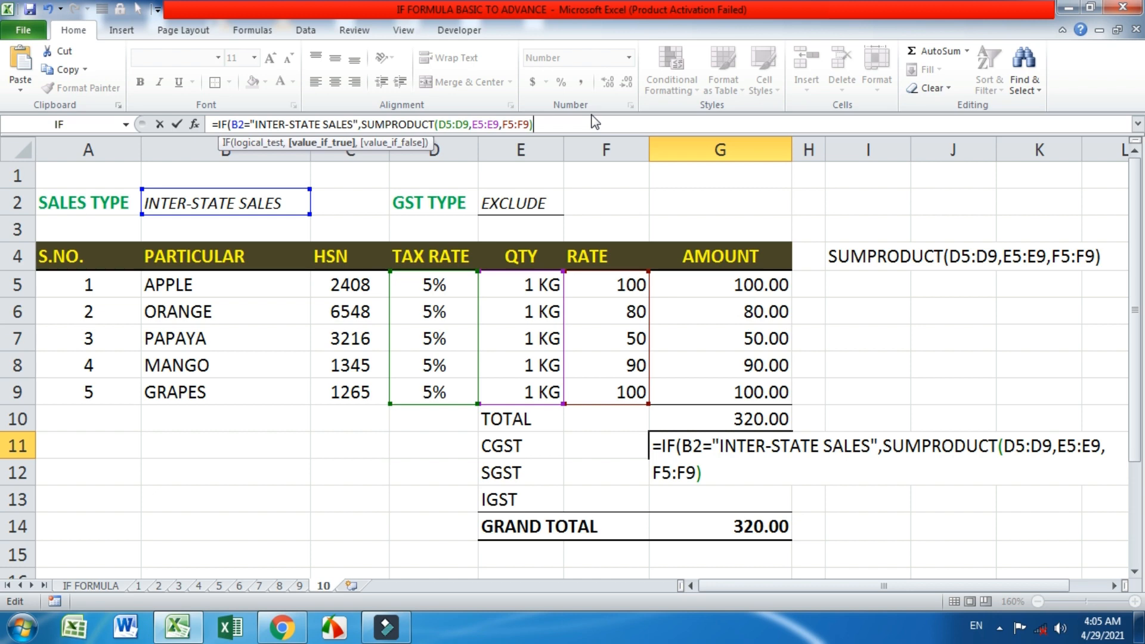
pyautogui.write(',')
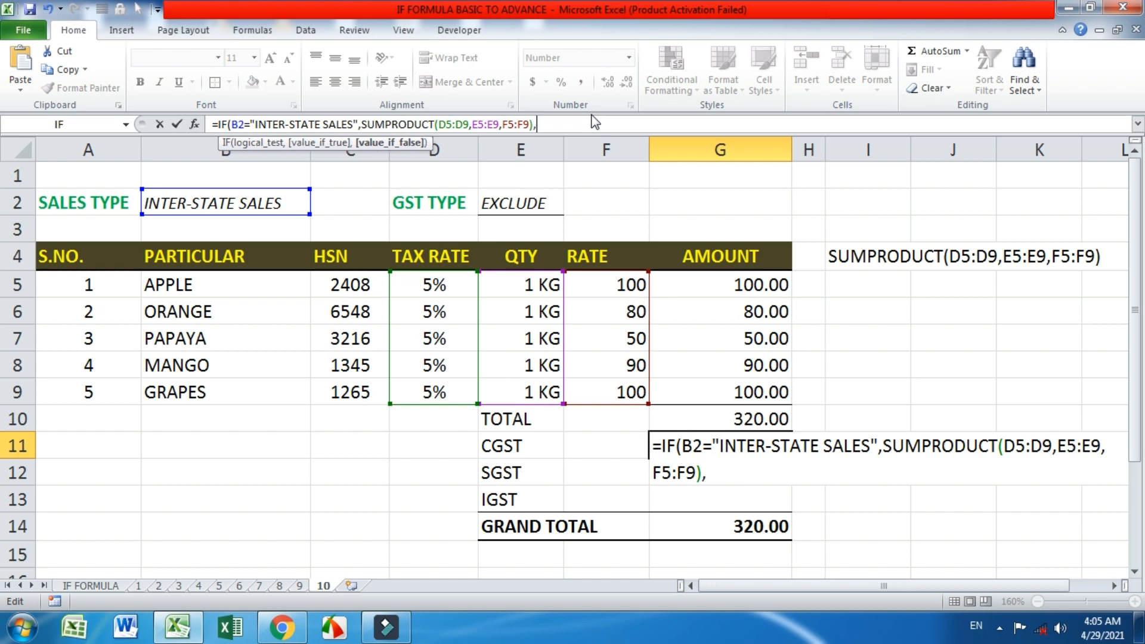
pyautogui.hotkey('ctrl', 'v')
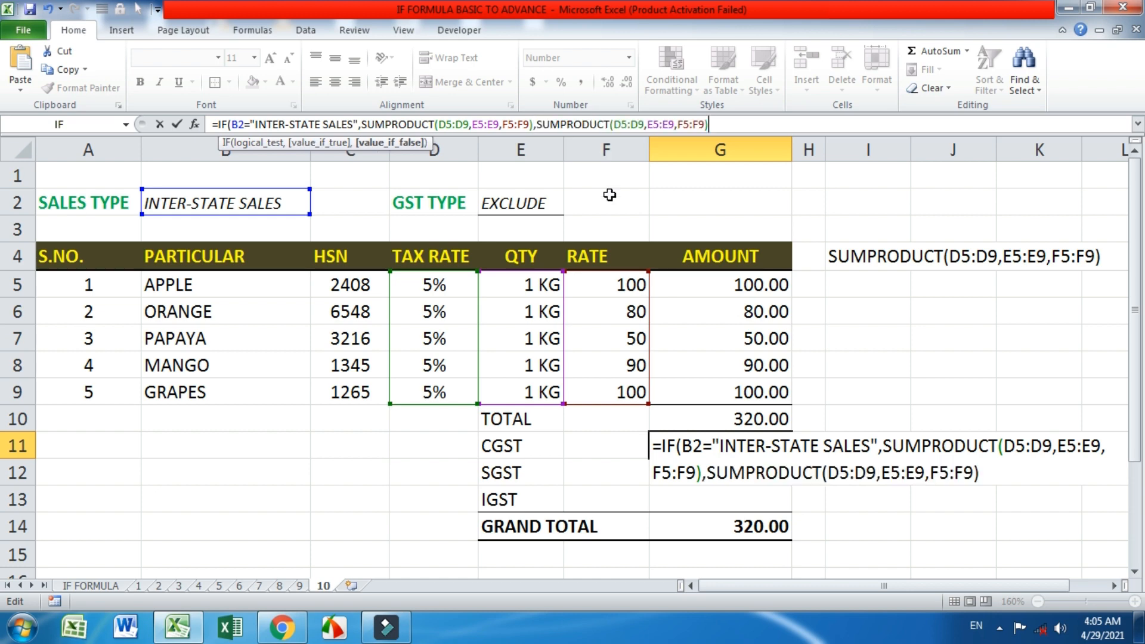
pyautogui.moveTo(539, 126); pyautogui.dragTo(755, 123)
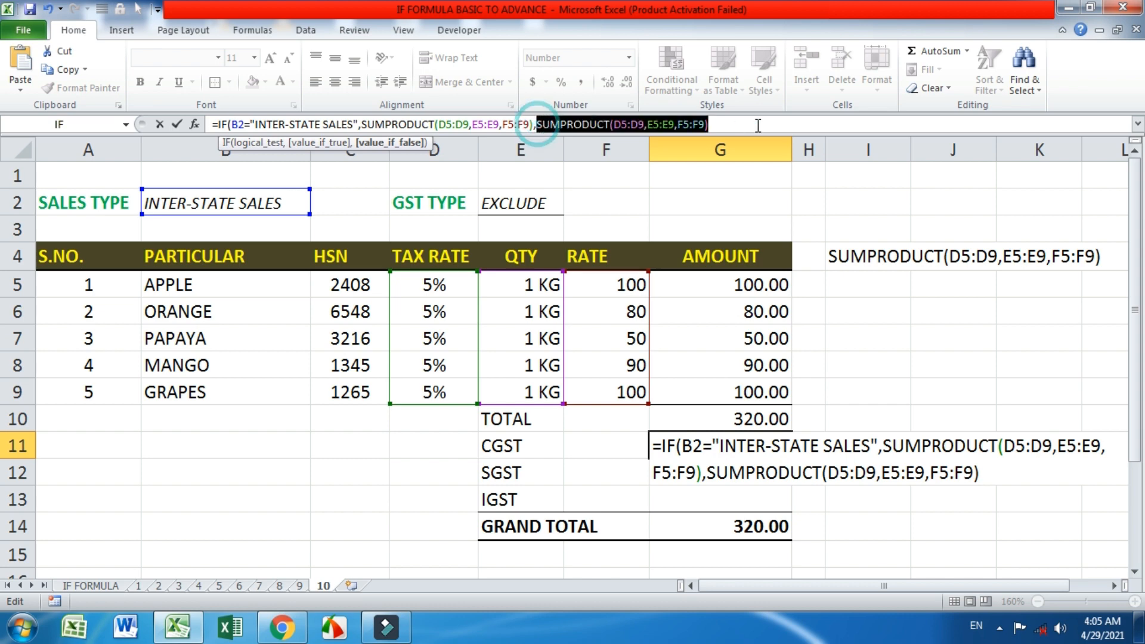
pyautogui.press('BackSpace')
pyautogui.write('0')
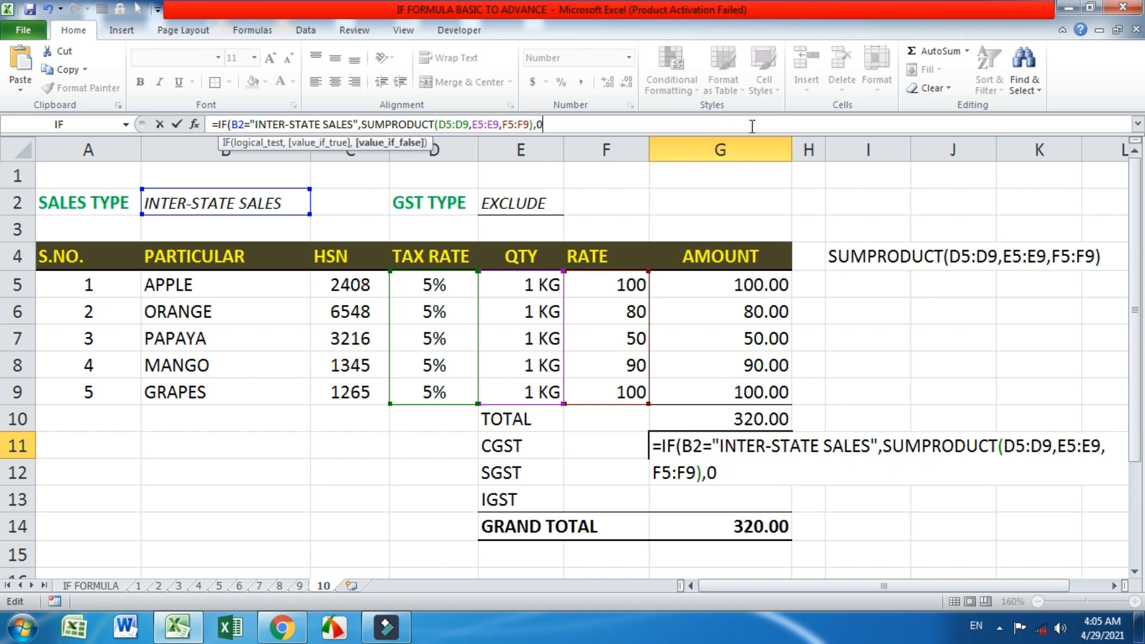
pyautogui.press('Return')
pyautogui.press('Up')
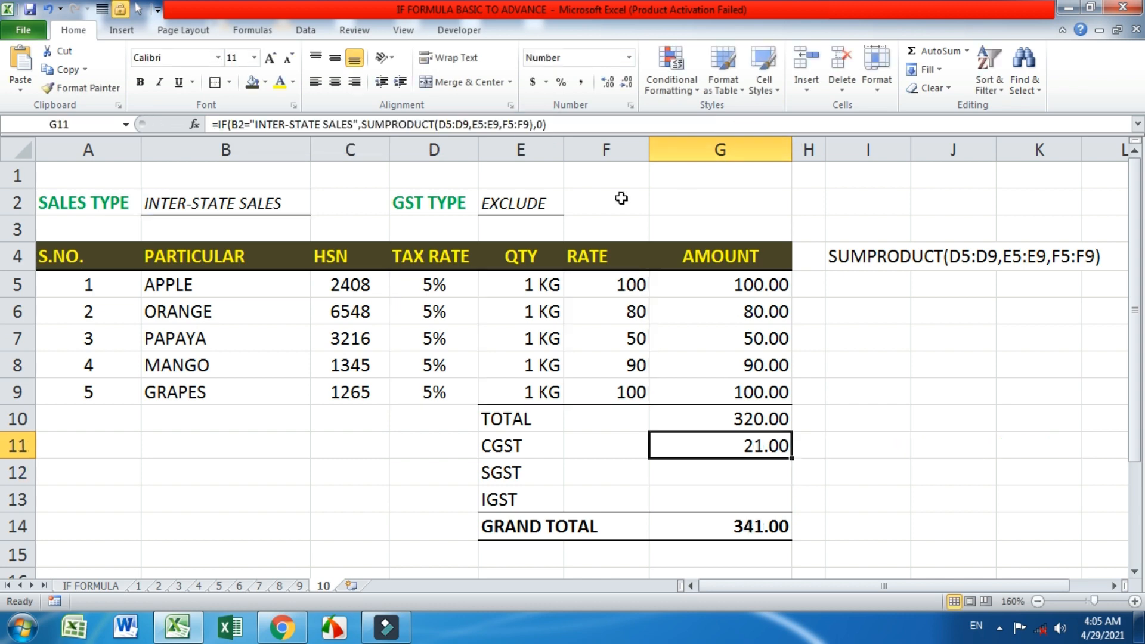
# Step: Test the CGST formula by switching the sales type in B2 to STATE SALES and back to INTER-STATE SALES
pyautogui.click(280, 204)
pyautogui.click(319, 206)
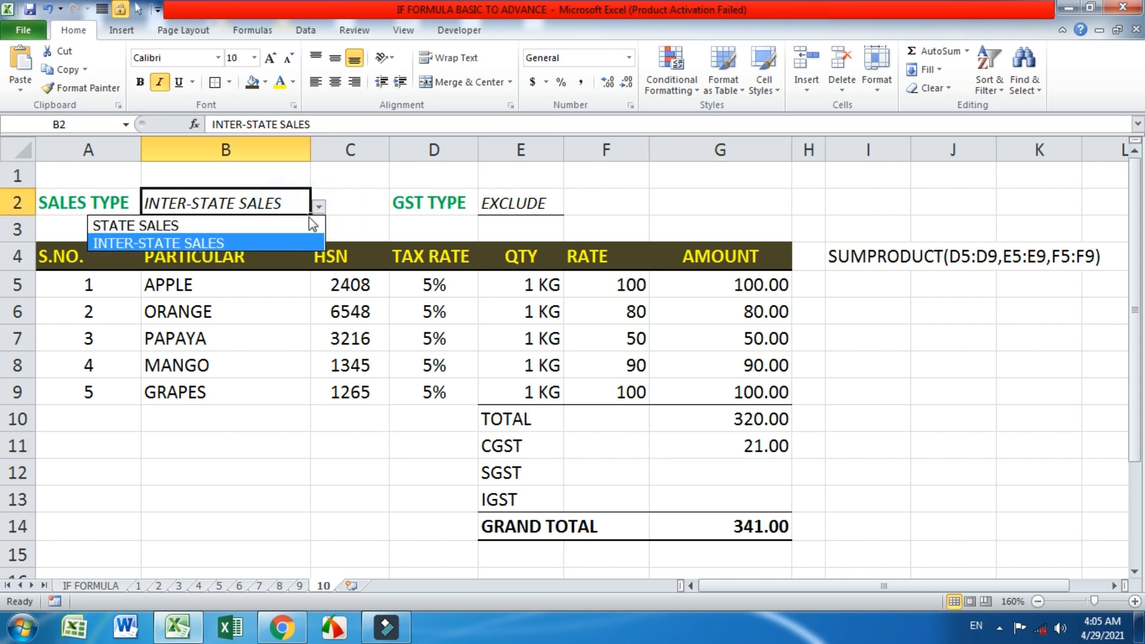
pyautogui.click(305, 226)
pyautogui.click(748, 444)
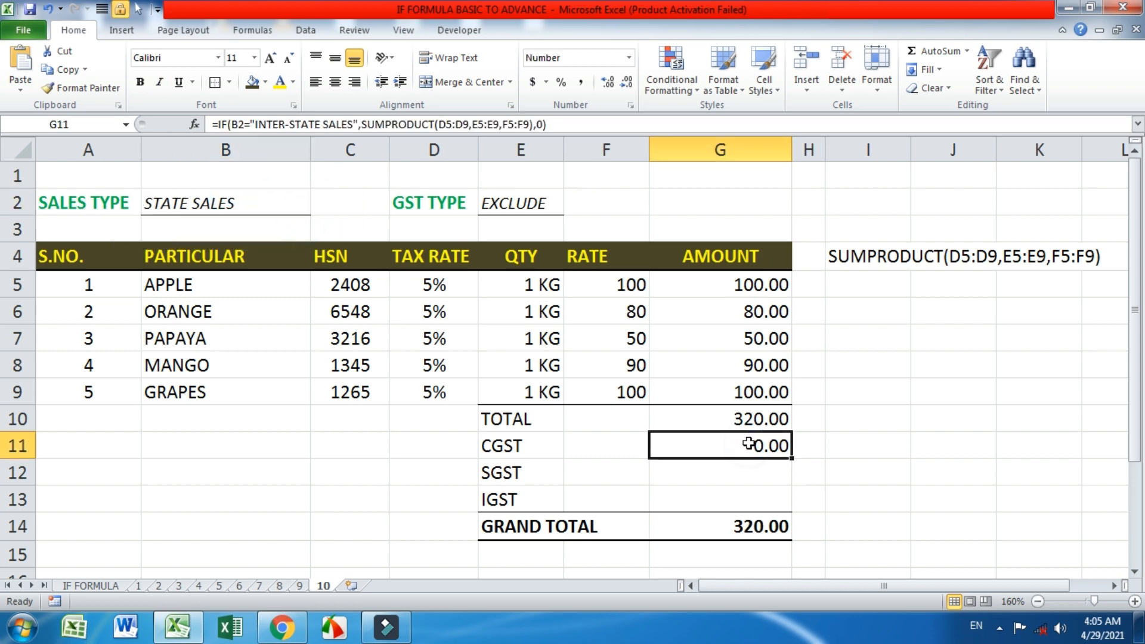
pyautogui.doubleClick(749, 444)
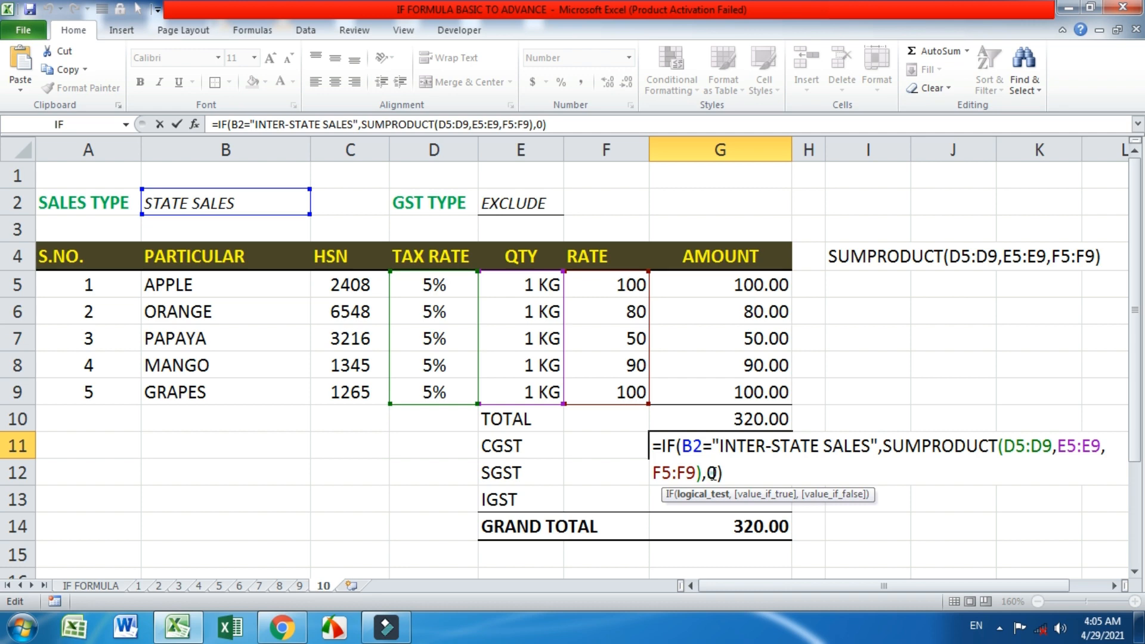
pyautogui.doubleClick(712, 473)
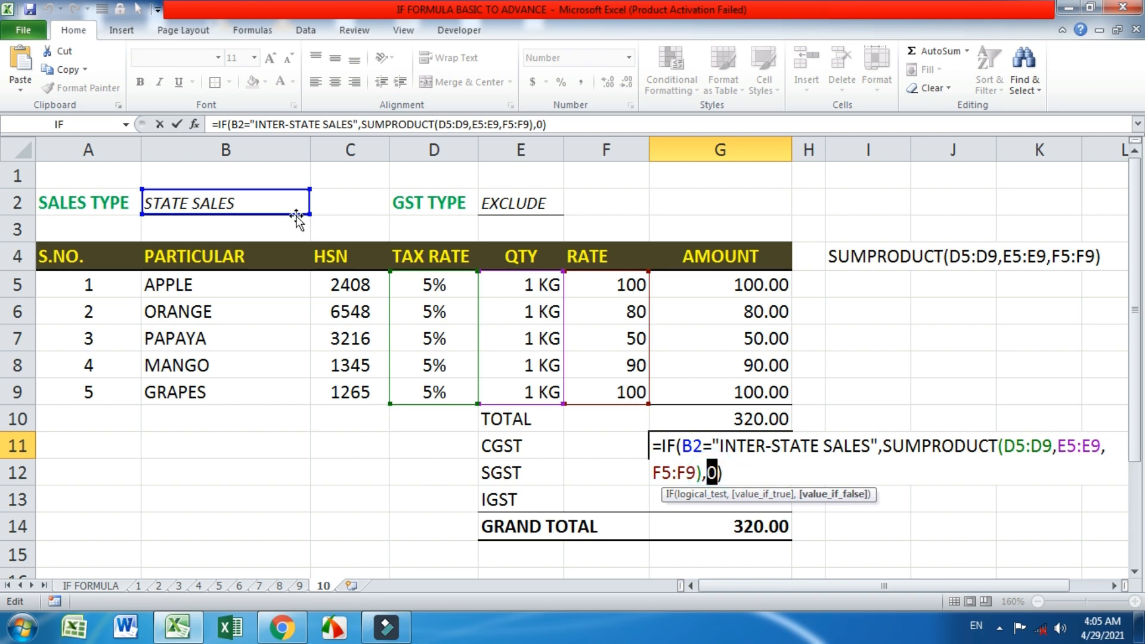
pyautogui.press('Return')
pyautogui.click(248, 186)
pyautogui.click(297, 206)
pyautogui.click(319, 206)
pyautogui.click(298, 243)
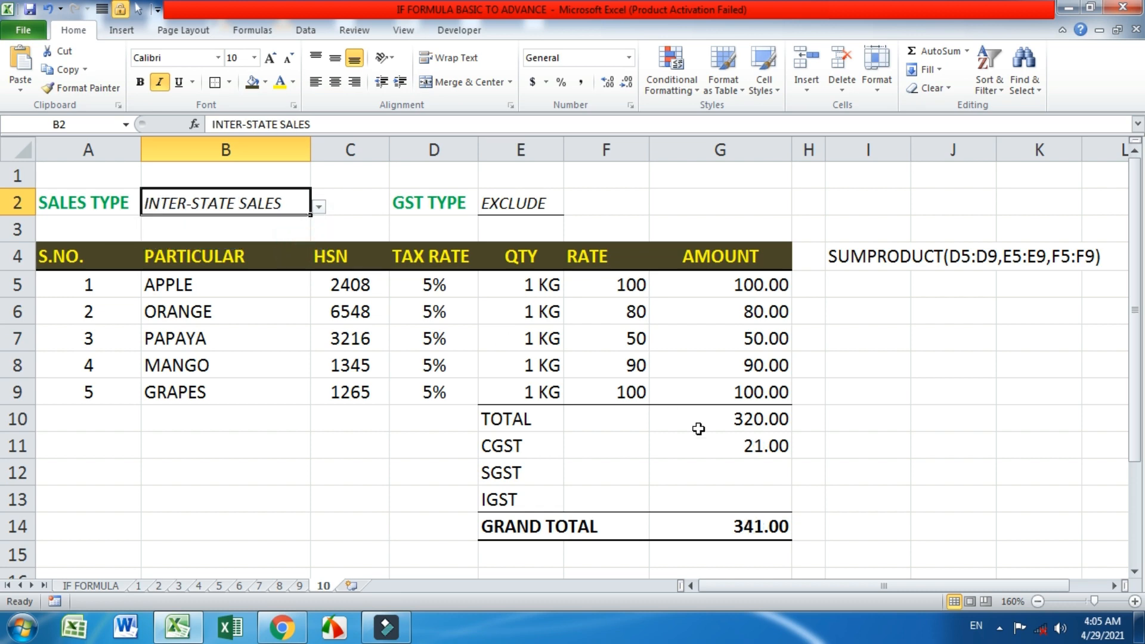
# Step: Edit the CGST formula in G11 to return "" for INTER-STATE SALES and the SUMPRODUCT result otherwise, removing the trailing 0
pyautogui.click(751, 447)
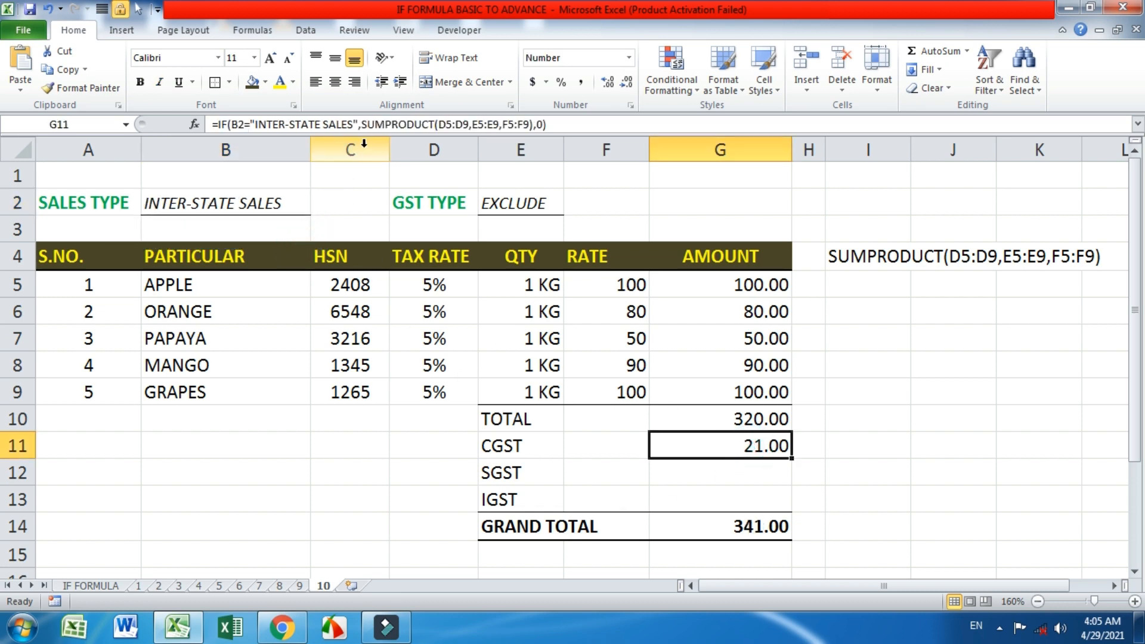
pyautogui.click(365, 125)
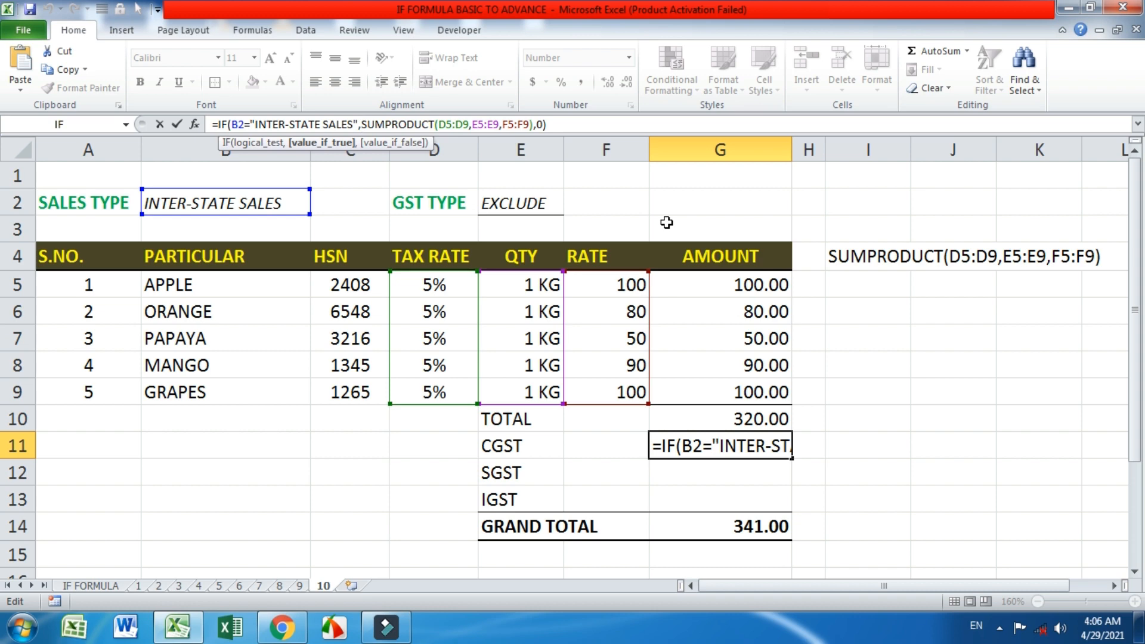
pyautogui.write('""')
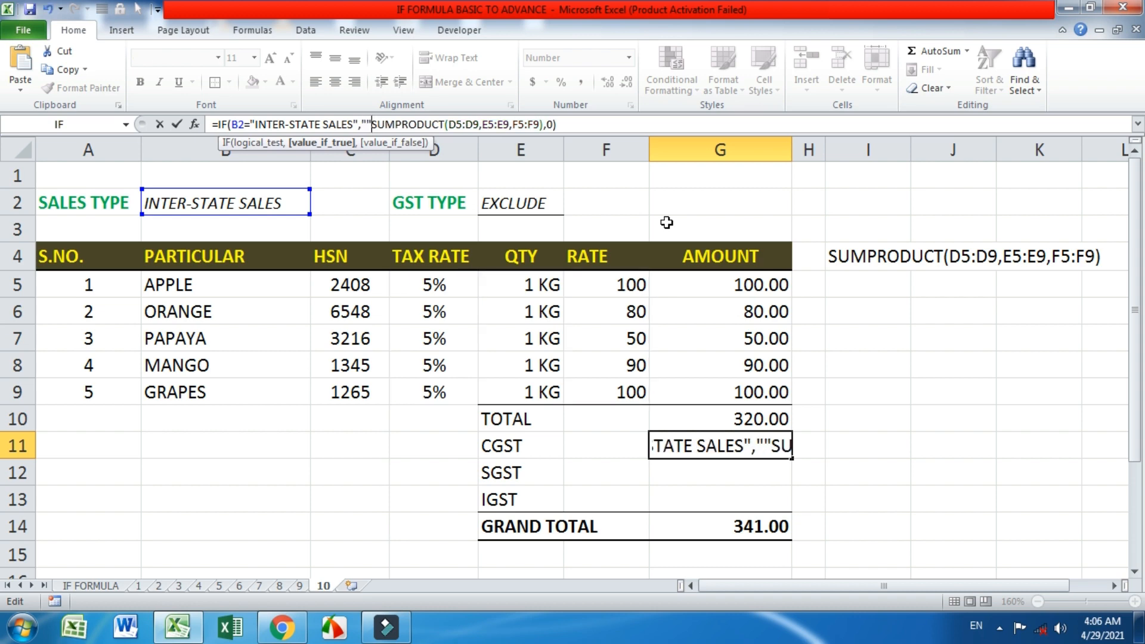
pyautogui.write(',')
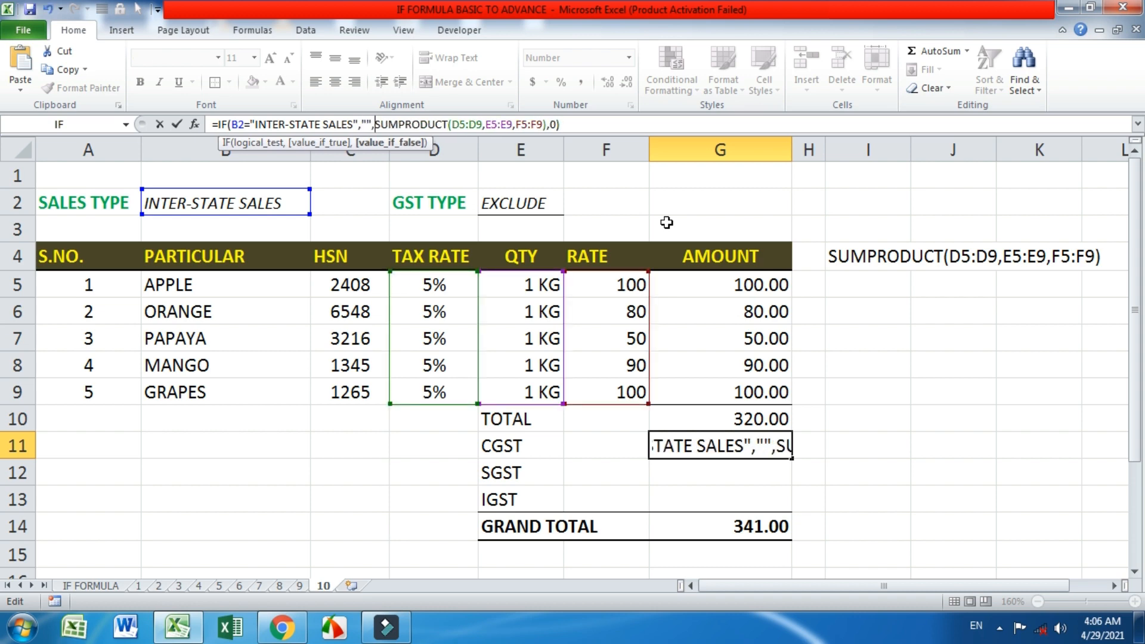
pyautogui.click(251, 143)
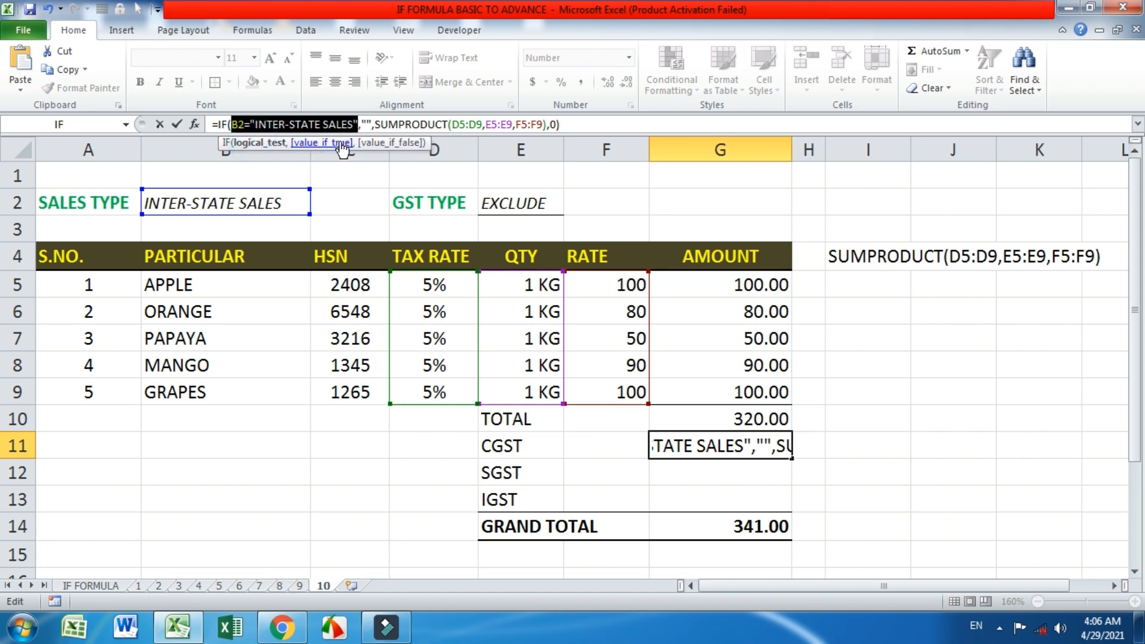
pyautogui.click(341, 143)
pyautogui.click(367, 124)
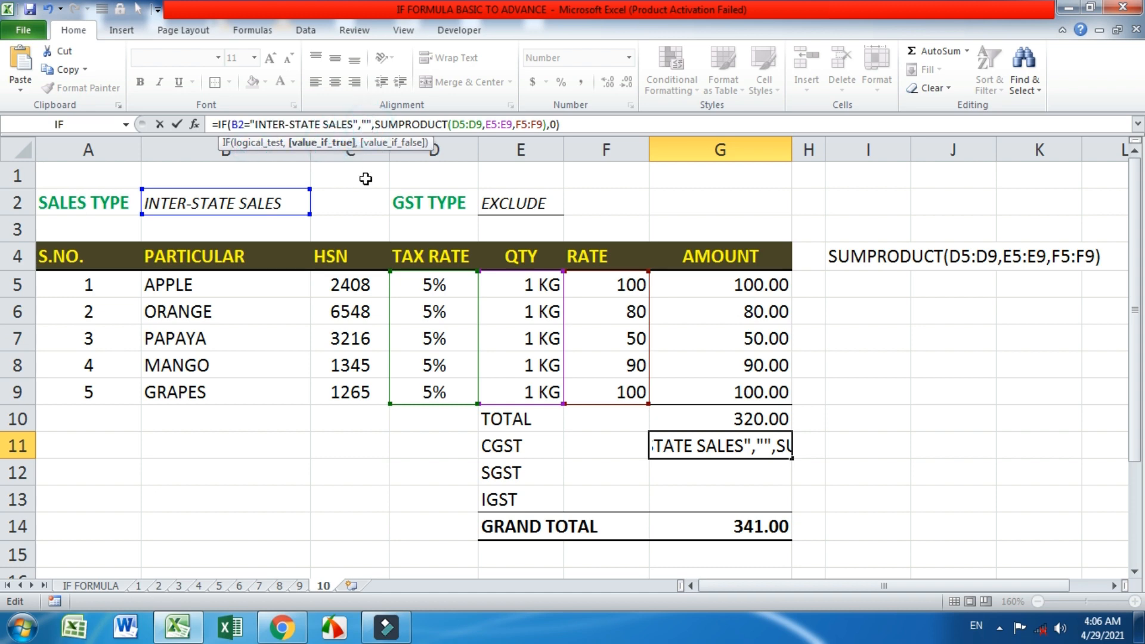
pyautogui.click(548, 124)
pyautogui.press('Delete')
pyautogui.press('Delete')
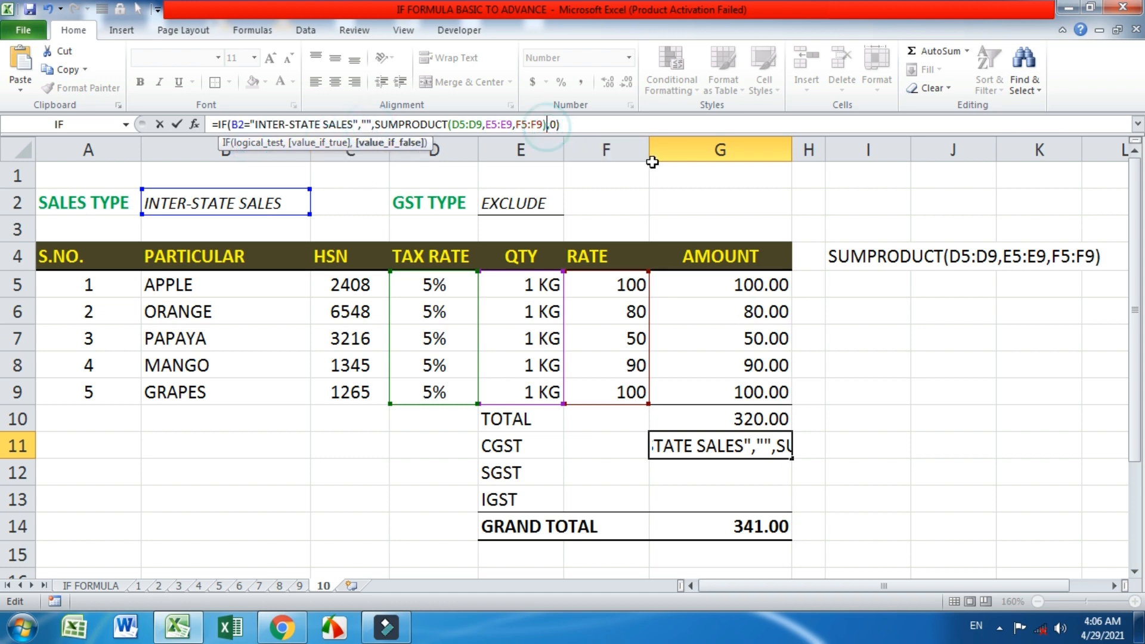
pyautogui.hotkey('ctrl', 'Return')
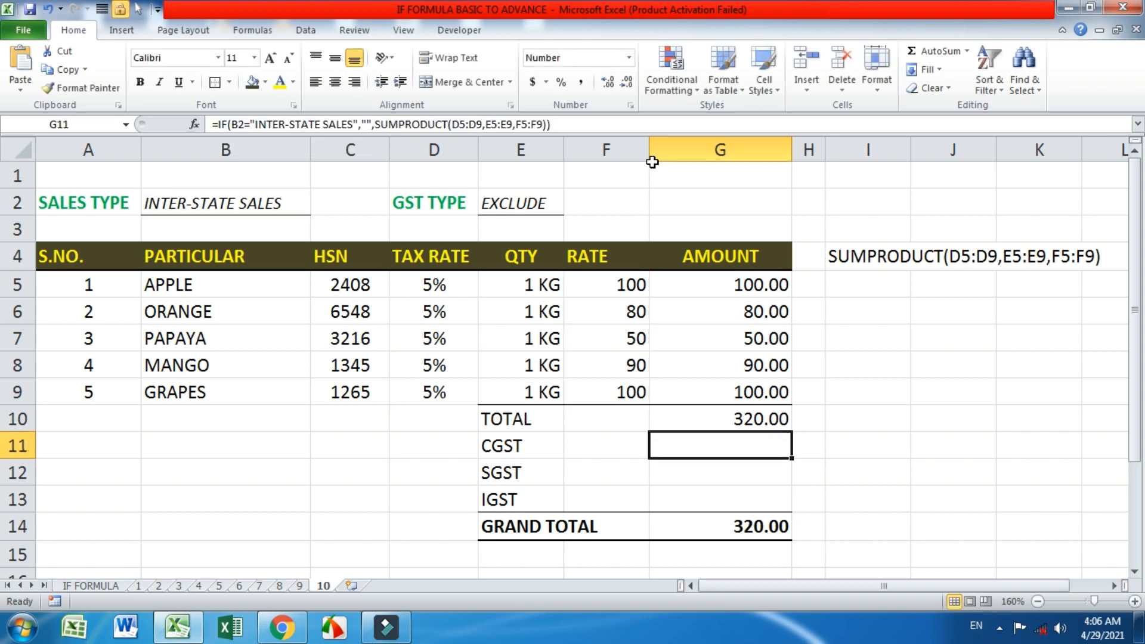
# Step: Set the sales type in B2 to STATE SALES to check the CGST formula
pyautogui.click(289, 204)
pyautogui.click(320, 205)
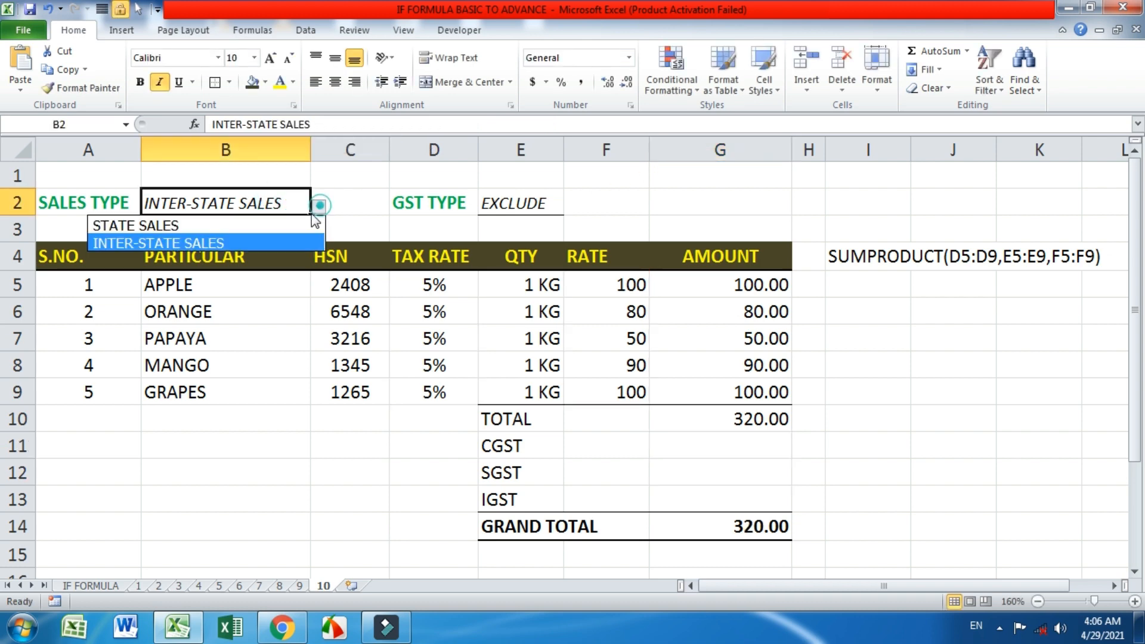
pyautogui.click(298, 226)
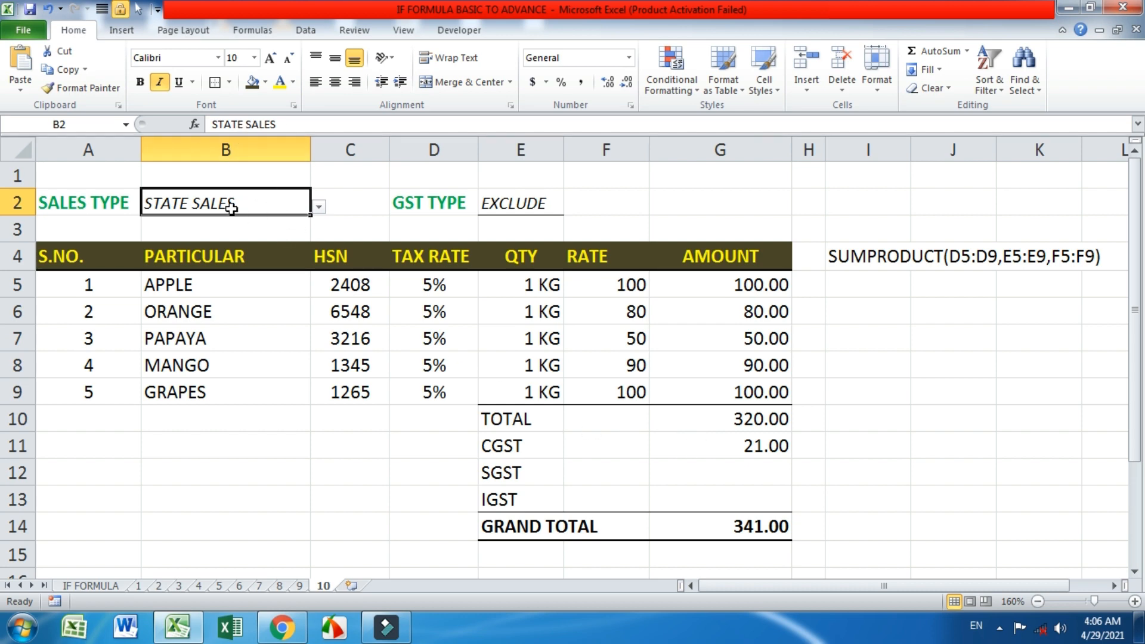
# Step: Divide the SUMPRODUCT part of the CGST formula in G11 by 2 and enter the formula
pyautogui.click(748, 448)
pyautogui.doubleClick(748, 448)
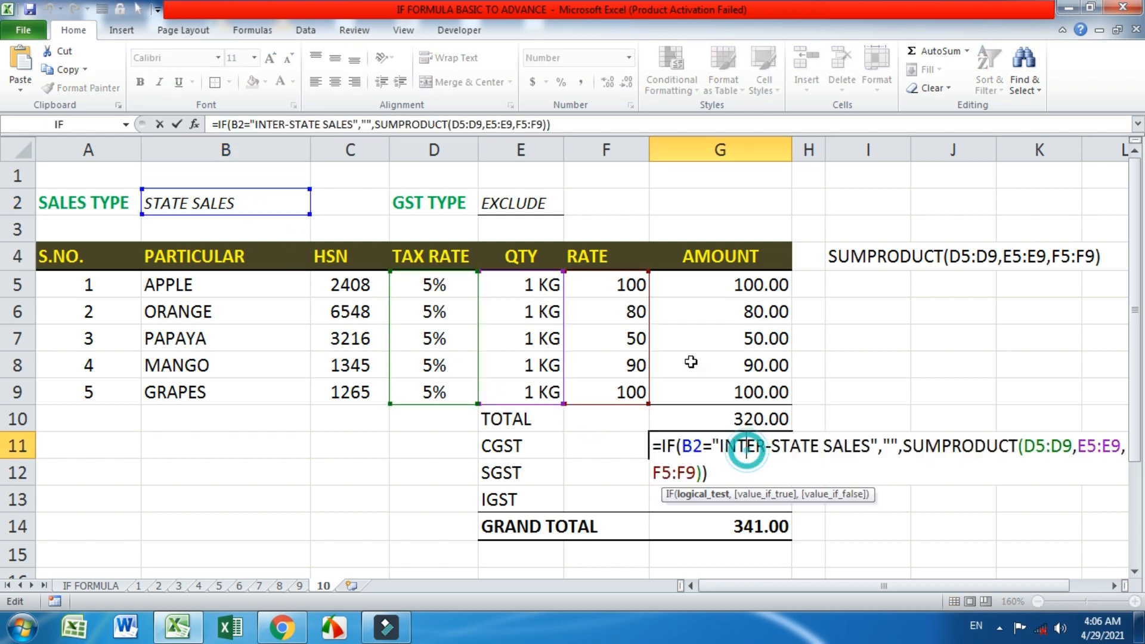
pyautogui.click(376, 124)
pyautogui.moveTo(376, 124); pyautogui.dragTo(547, 124)
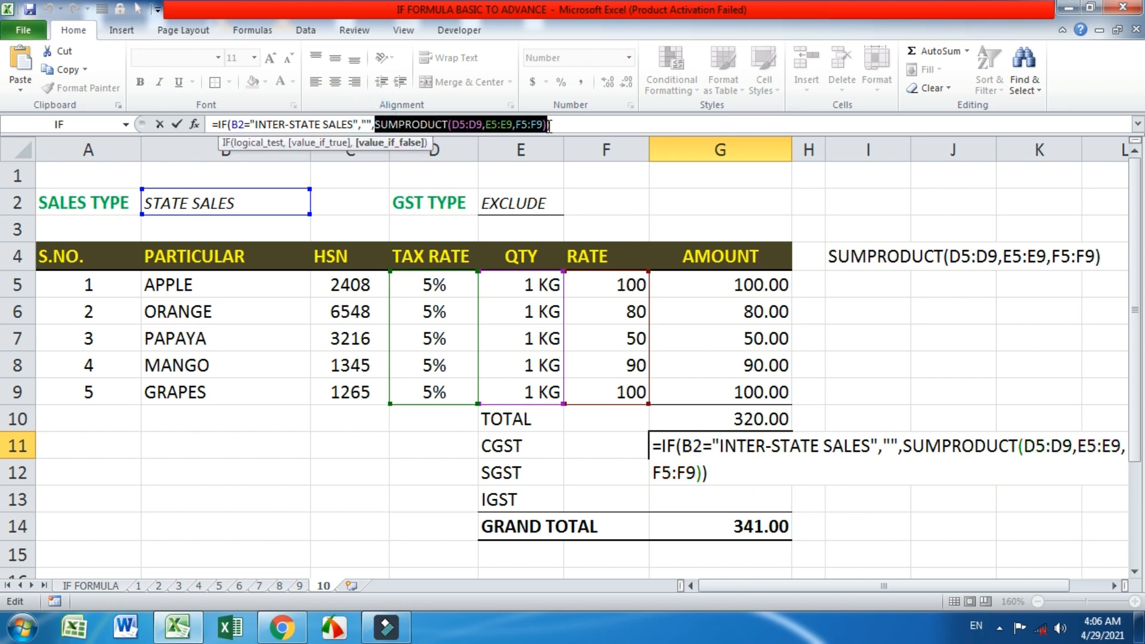
pyautogui.click(548, 124)
pyautogui.write('/2')
pyautogui.press('Return')
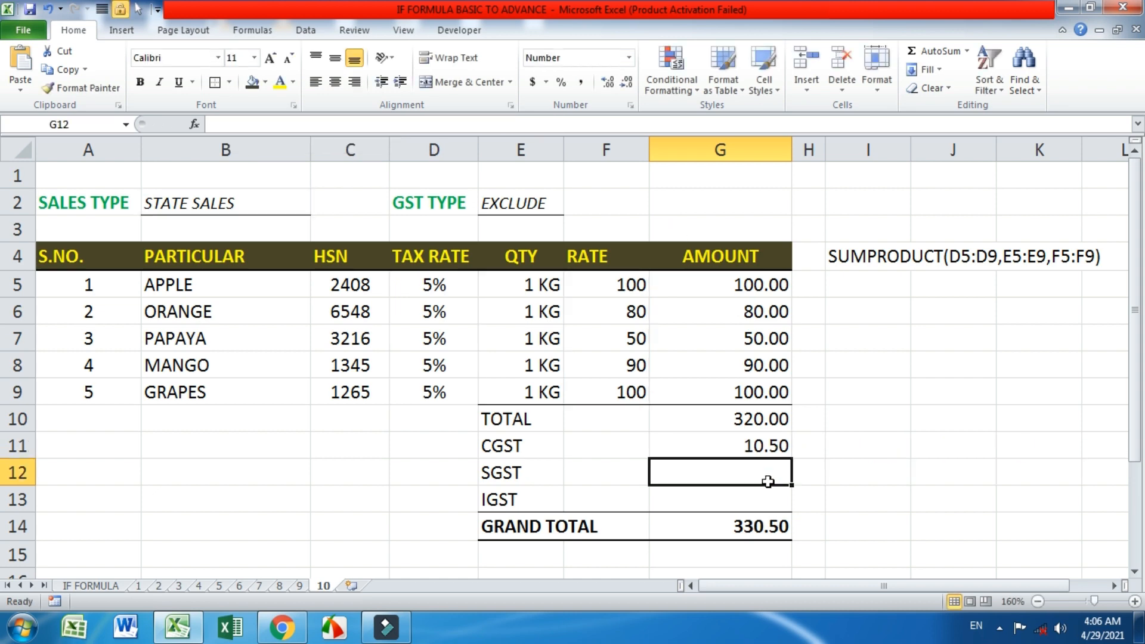
# Step: Start the SGST formula in G12 with an IF that tests G11>0 and returns G11 if true
pyautogui.click(774, 441)
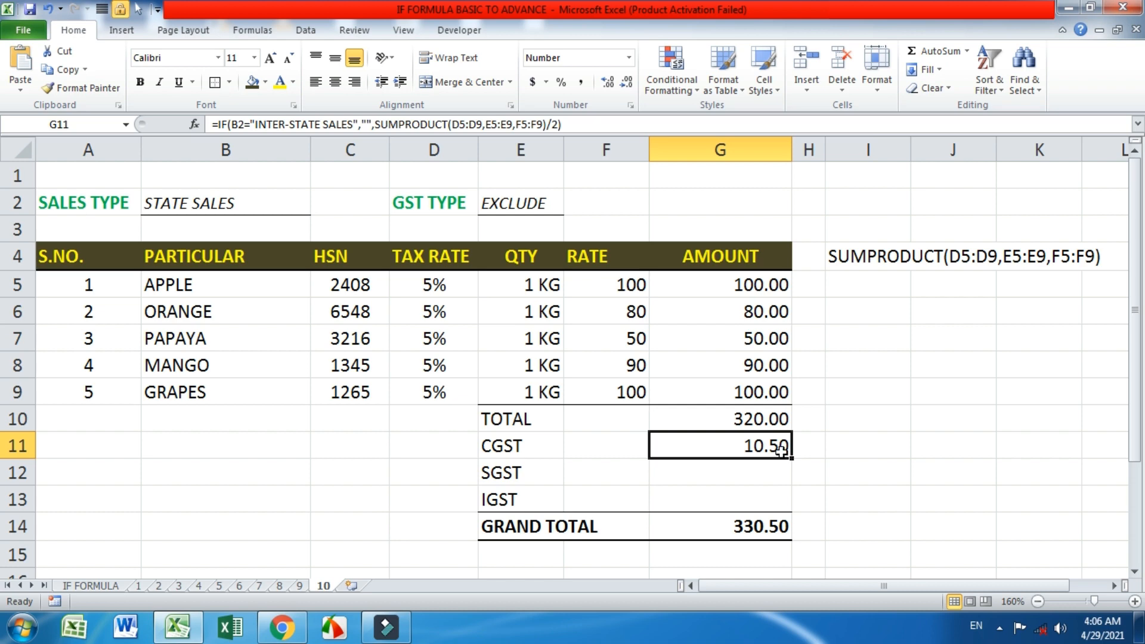
pyautogui.moveTo(516, 446); pyautogui.dragTo(708, 449)
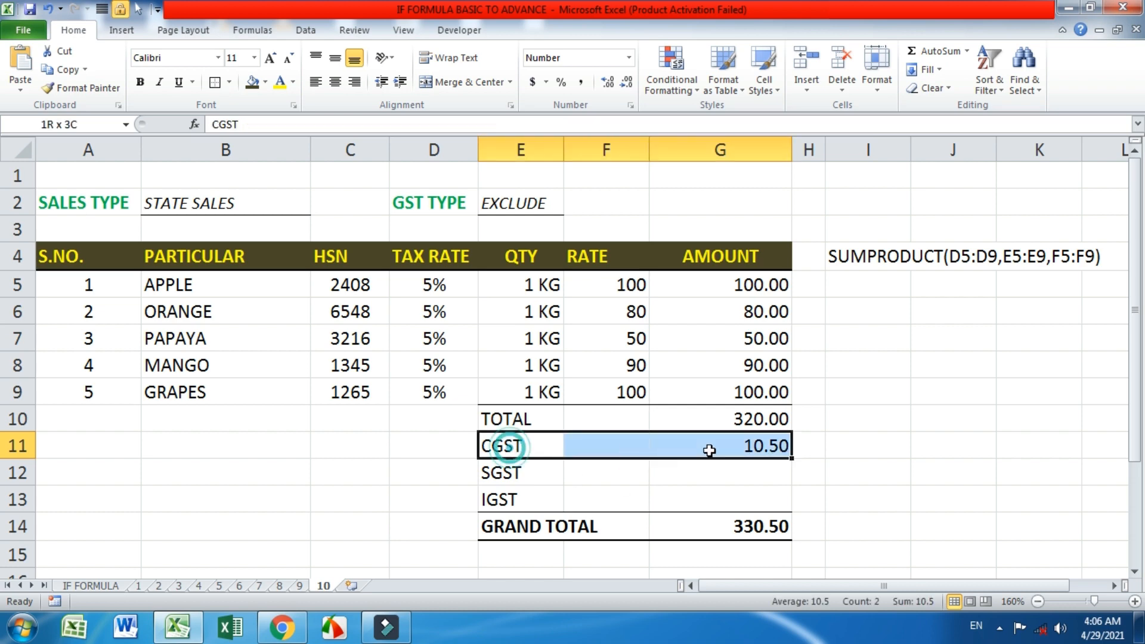
pyautogui.click(714, 472)
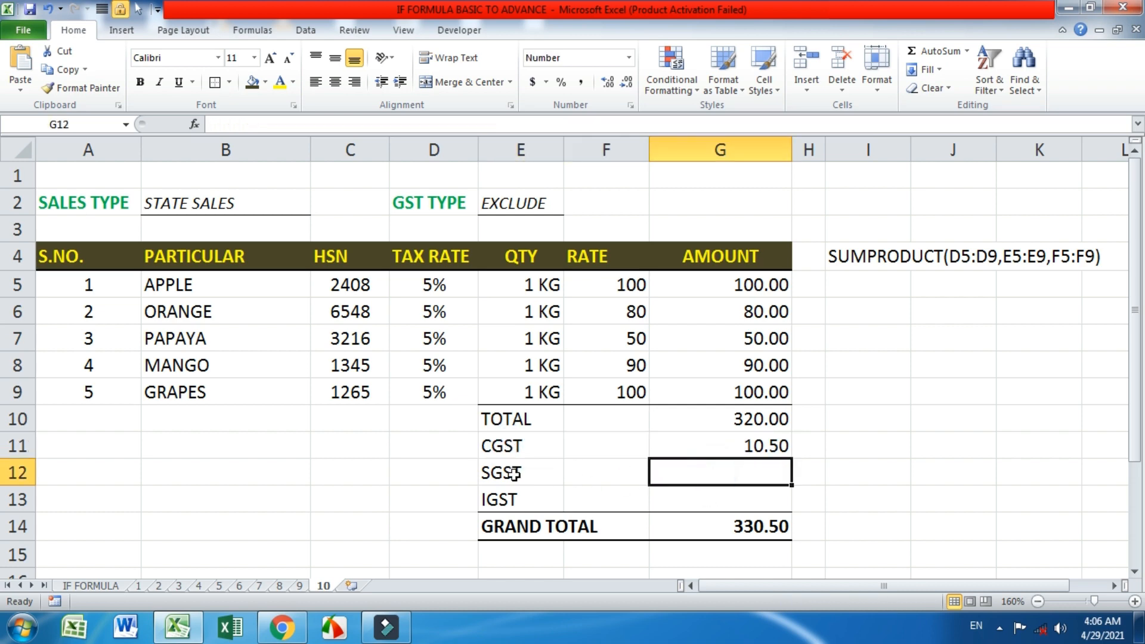
pyautogui.write('=')
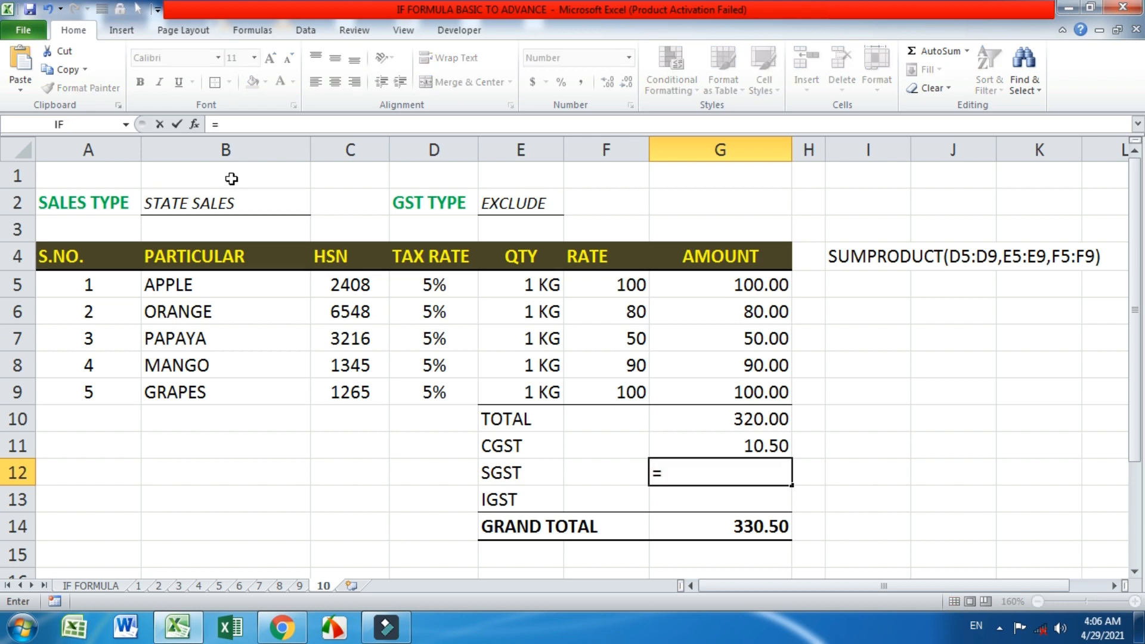
pyautogui.write('IF(')
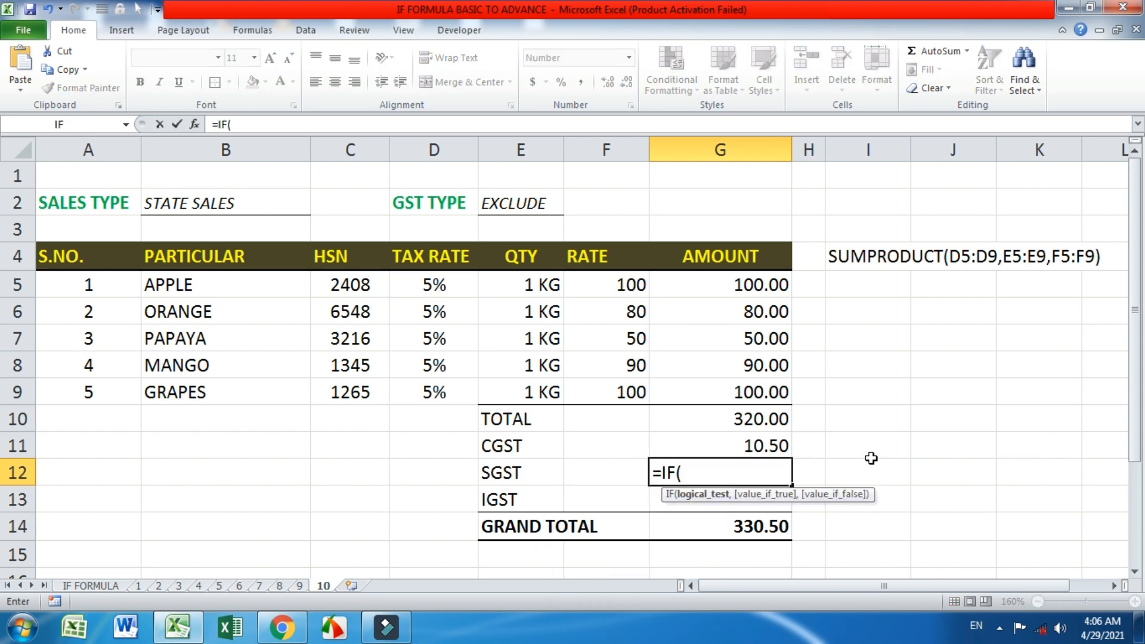
pyautogui.click(757, 442)
pyautogui.write('>0,')
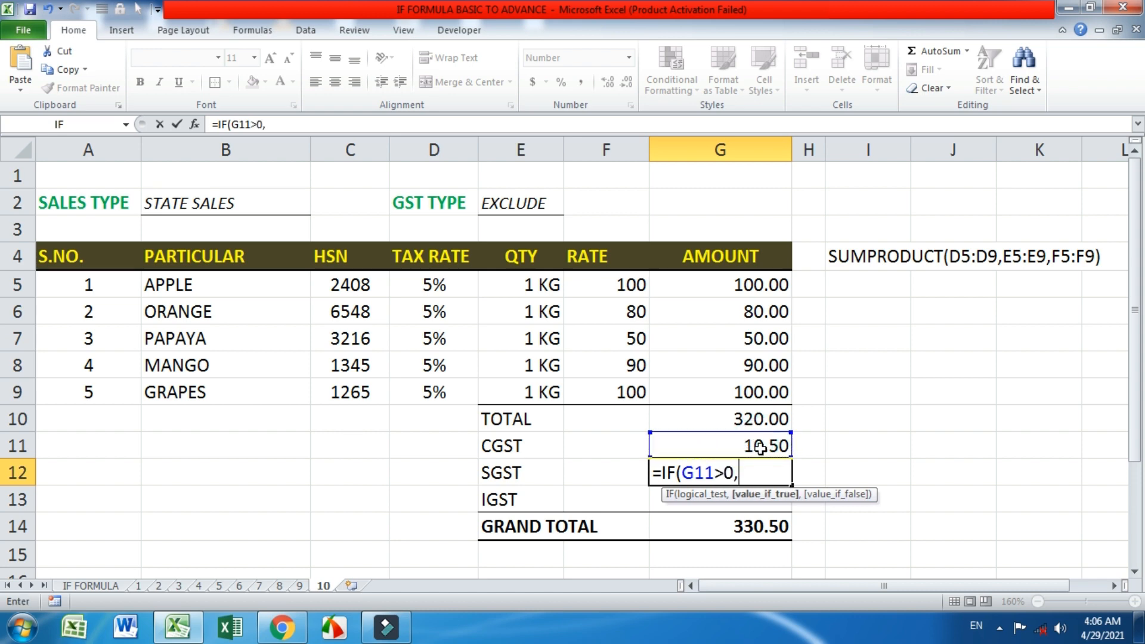
pyautogui.click(761, 448)
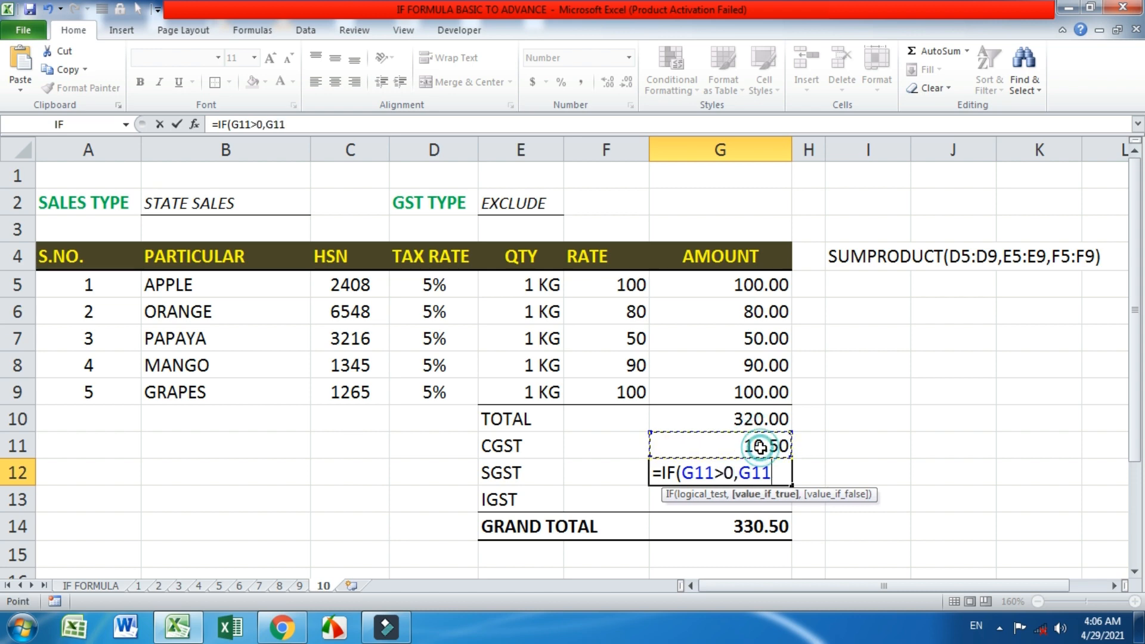
# Step: Rewrite the IGST formula in G13 as =IF(B2="INTER-STATE SALES",SUMPRODUCT(D5:F9),"")
pyautogui.write(',"",SUMPRODUCT(D5:F9))')
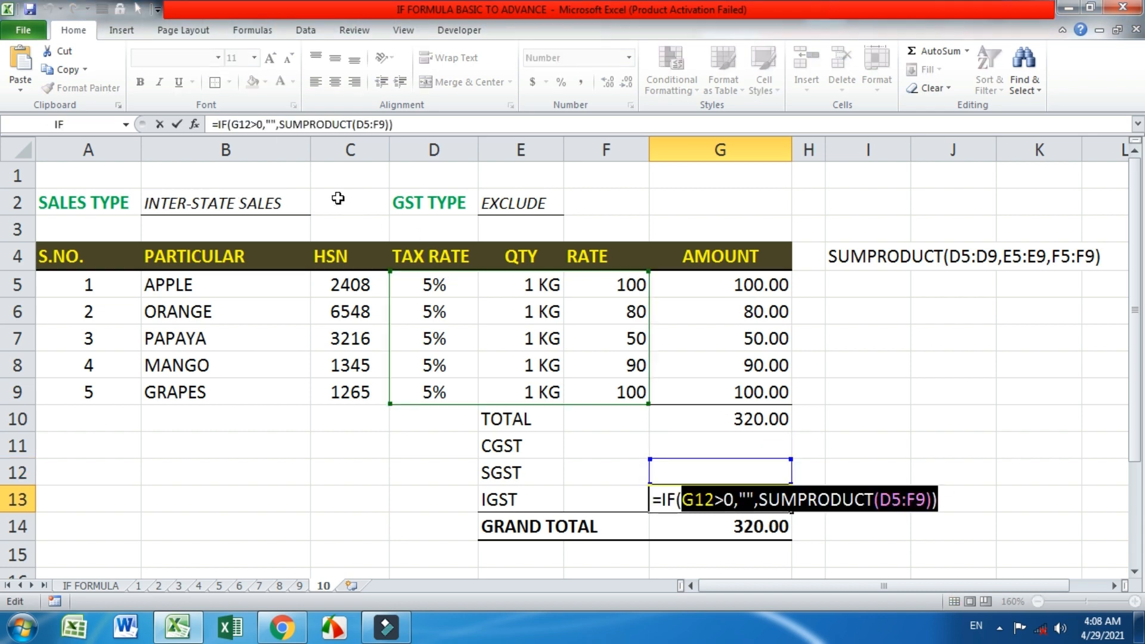
pyautogui.click(298, 195)
pyautogui.write('="INTER-S')
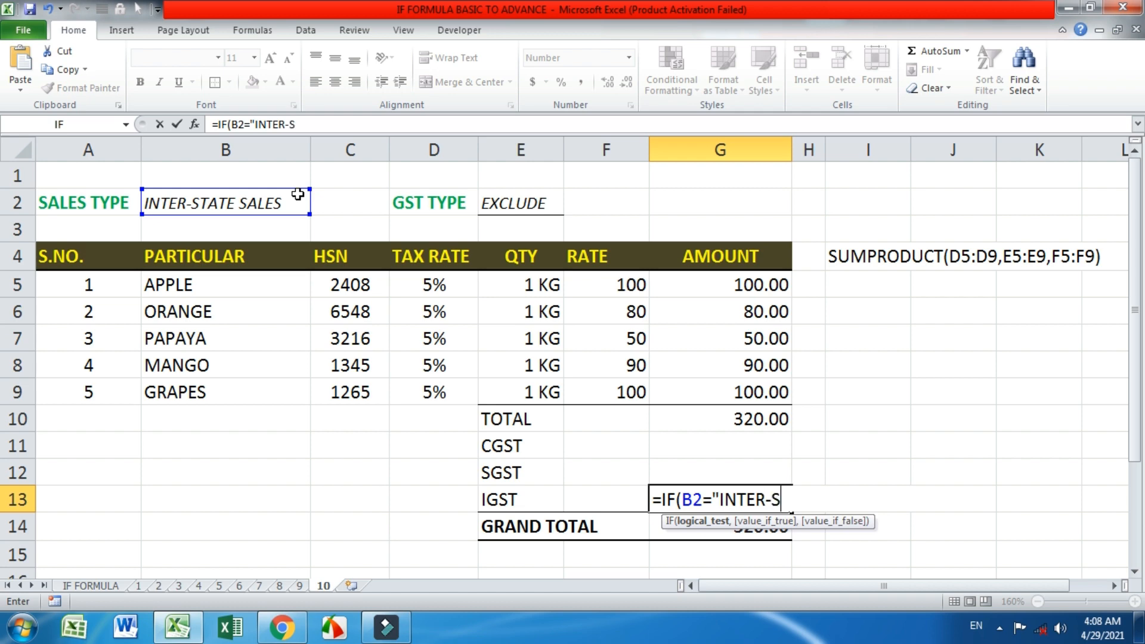
pyautogui.write('TATE SALES')
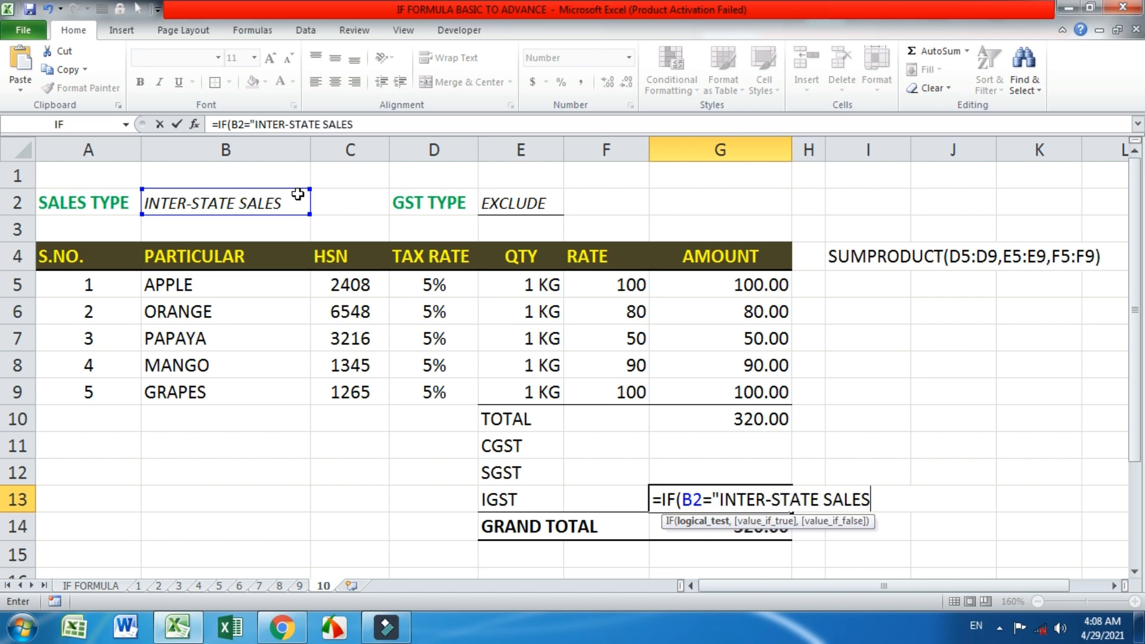
pyautogui.write('",')
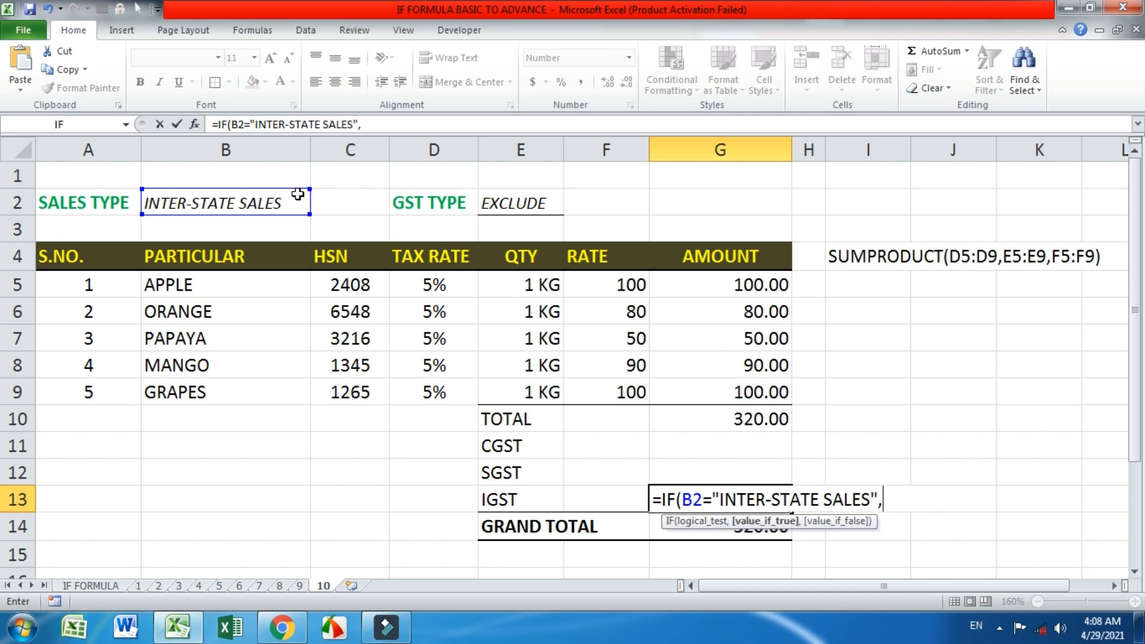
pyautogui.write('SUMPRODUCT(')
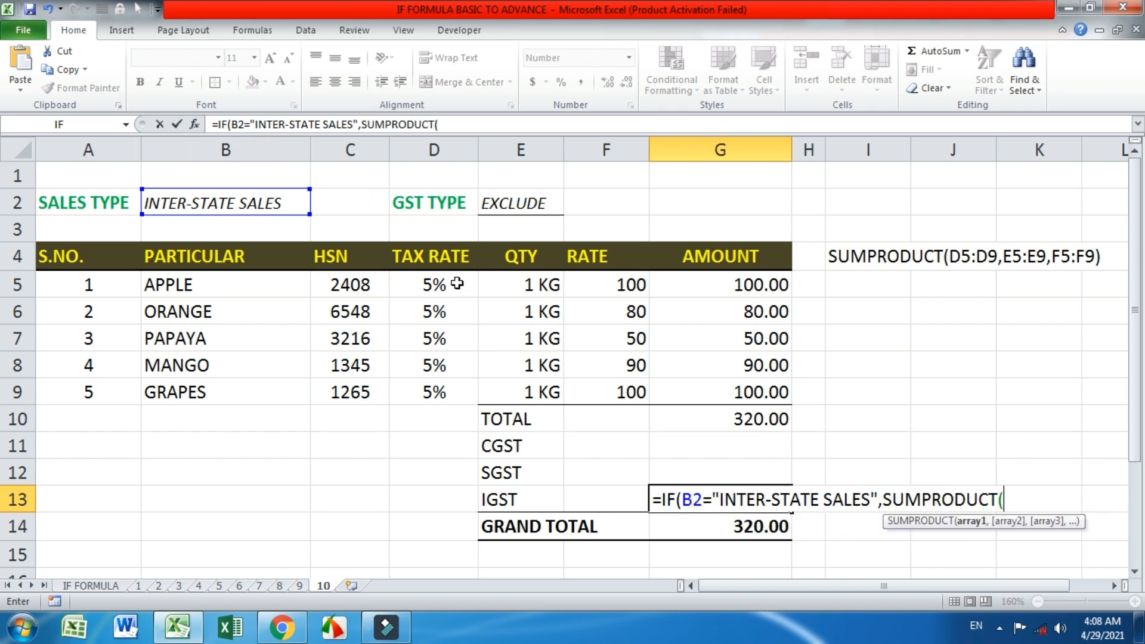
pyautogui.moveTo(445, 281); pyautogui.dragTo(595, 387)
pyautogui.write('),"")')
pyautogui.press('Return')
pyautogui.press('Up')
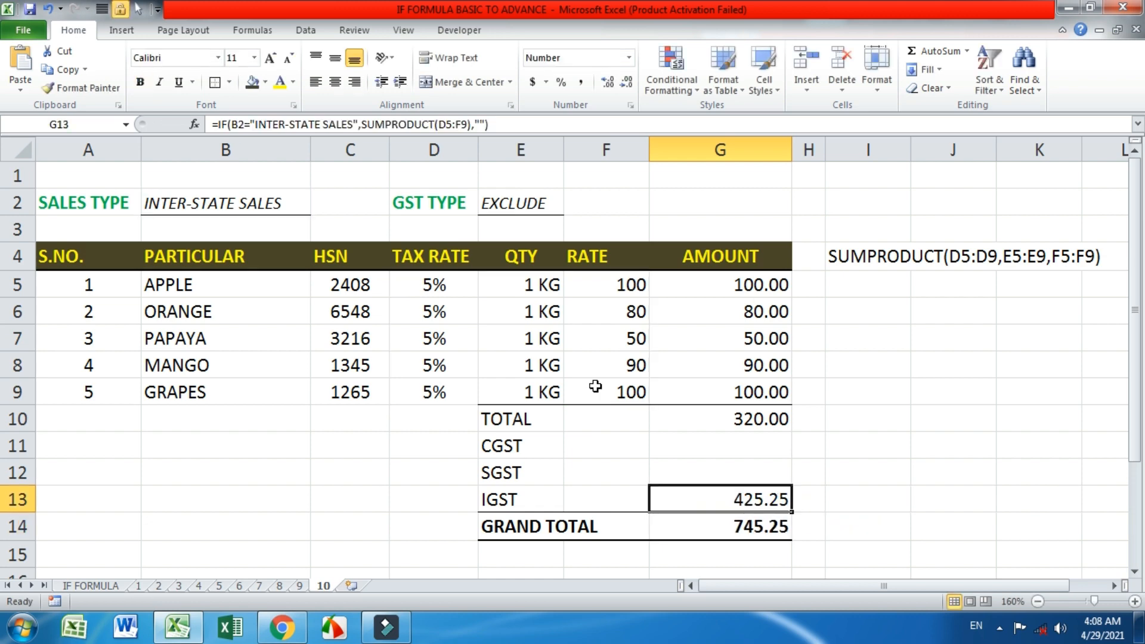
# Step: Replace the D5:F9 range in G13's SUMPRODUCT with the separate arrays D5:D9, E5:E9 and F5:F9
pyautogui.doubleClick(746, 500)
pyautogui.moveTo(1026, 499); pyautogui.dragTo(1003, 499)
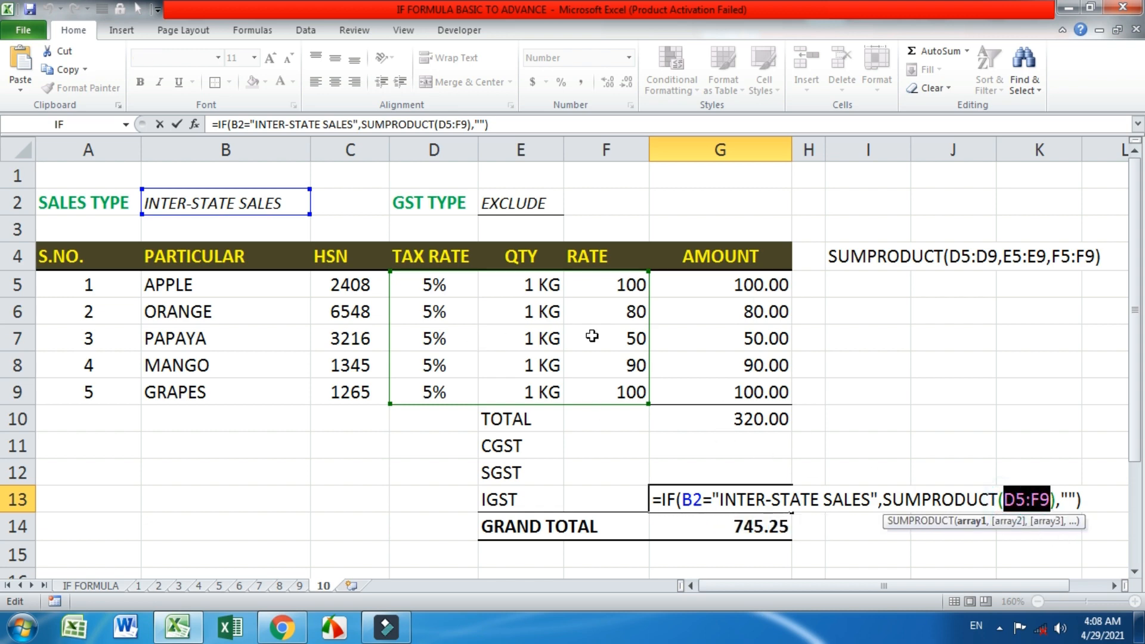
pyautogui.moveTo(442, 284); pyautogui.dragTo(452, 386)
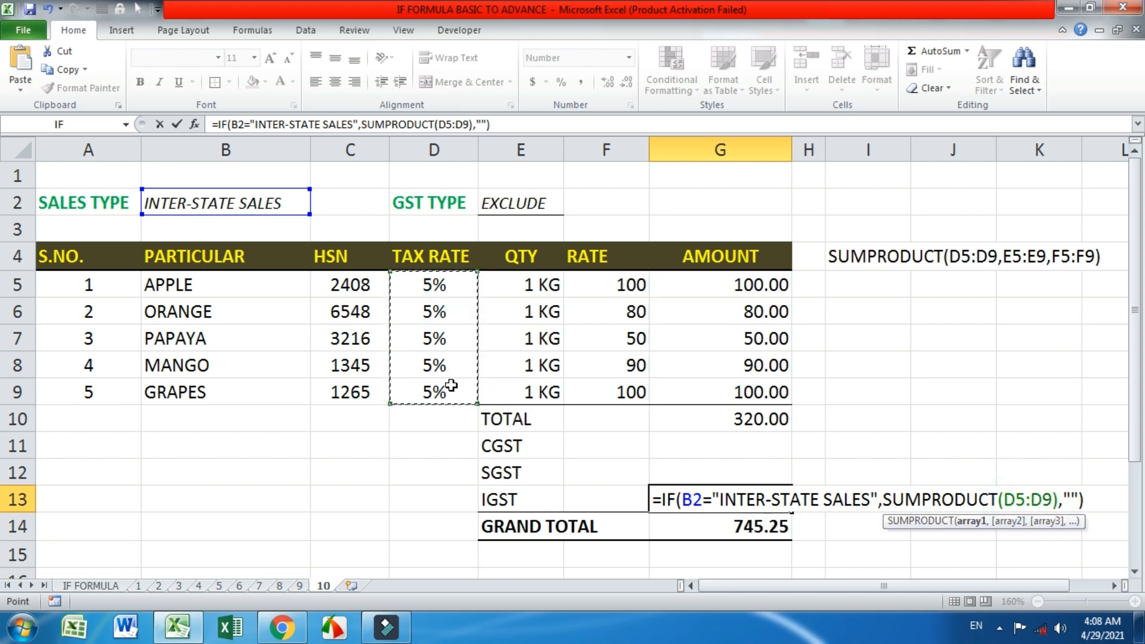
pyautogui.write(',')
pyautogui.moveTo(522, 285); pyautogui.dragTo(520, 392)
pyautogui.write(',')
pyautogui.moveTo(630, 285); pyautogui.dragTo(621, 391)
pyautogui.press('Return')
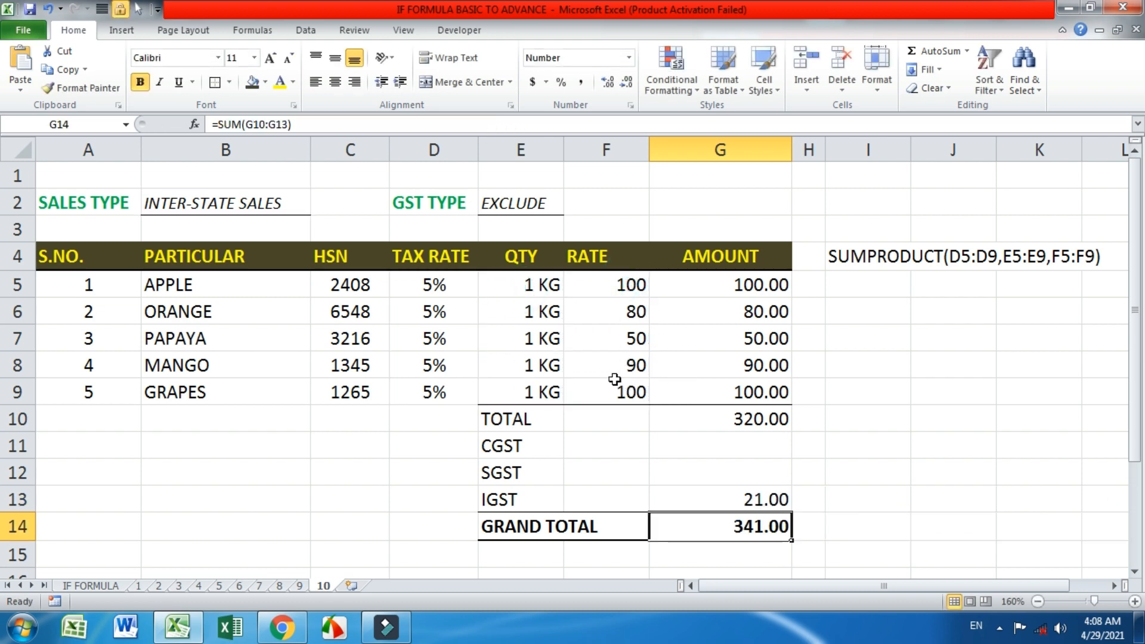
# Step: Test the three GST formulas by switching the sales type in B2 to STATE SALES and back to INTER-STATE SALES
pyautogui.click(775, 495)
pyautogui.click(251, 210)
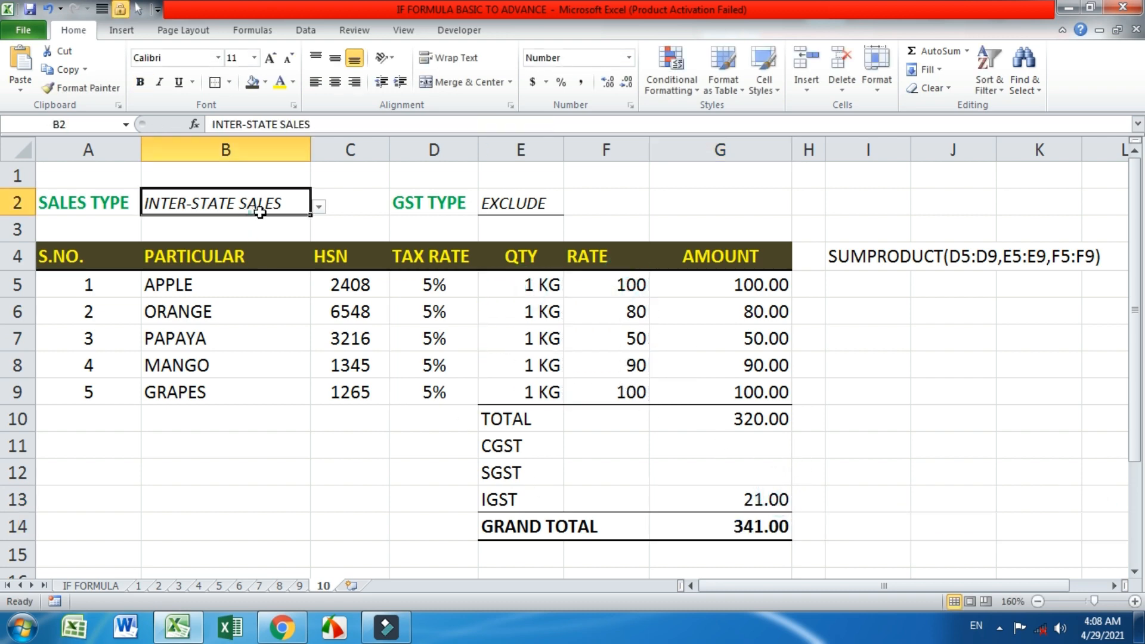
pyautogui.click(319, 207)
pyautogui.click(297, 223)
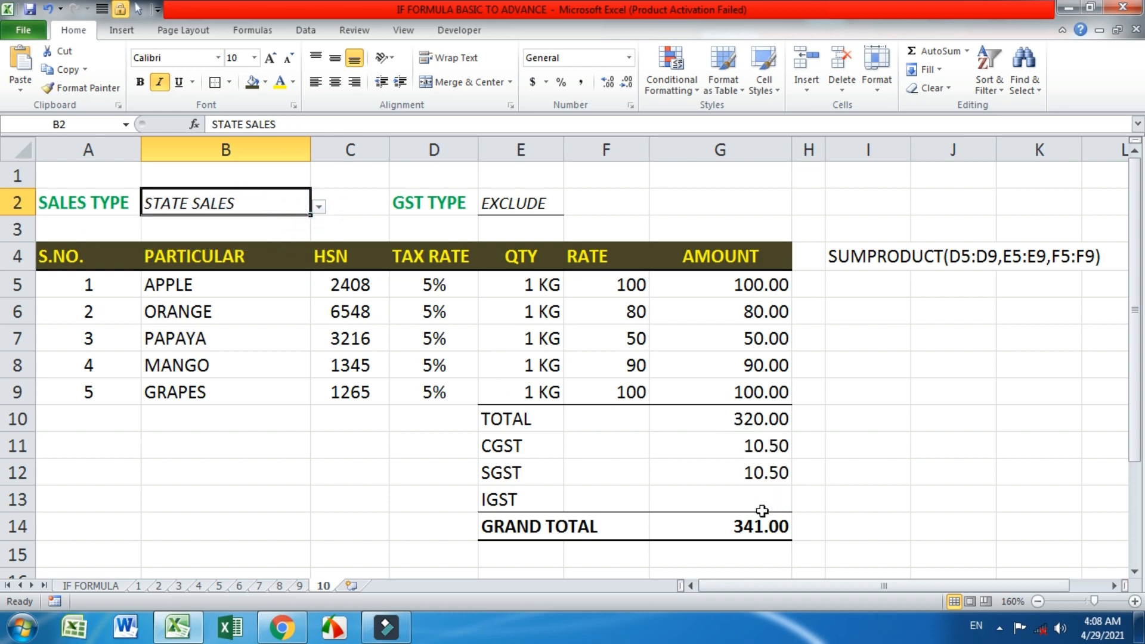
pyautogui.click(320, 207)
pyautogui.click(297, 236)
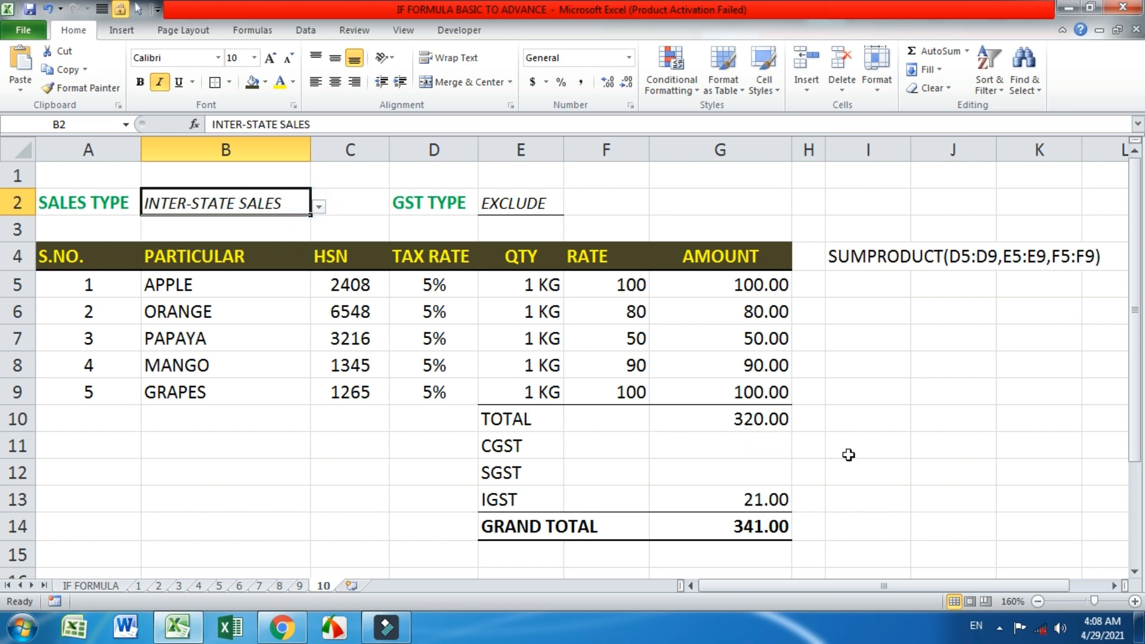